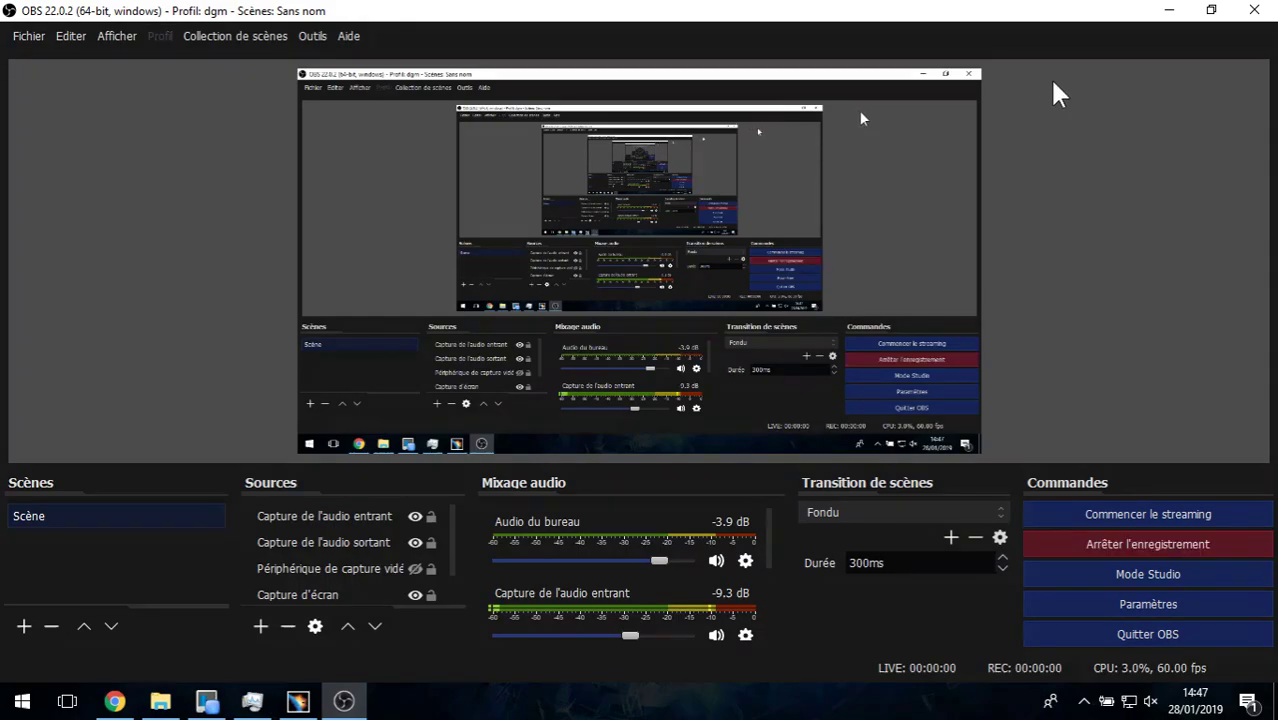
Step: Minimize OBS and bring up the Chrome bottle-cap reference images
left_click(1166, 14)
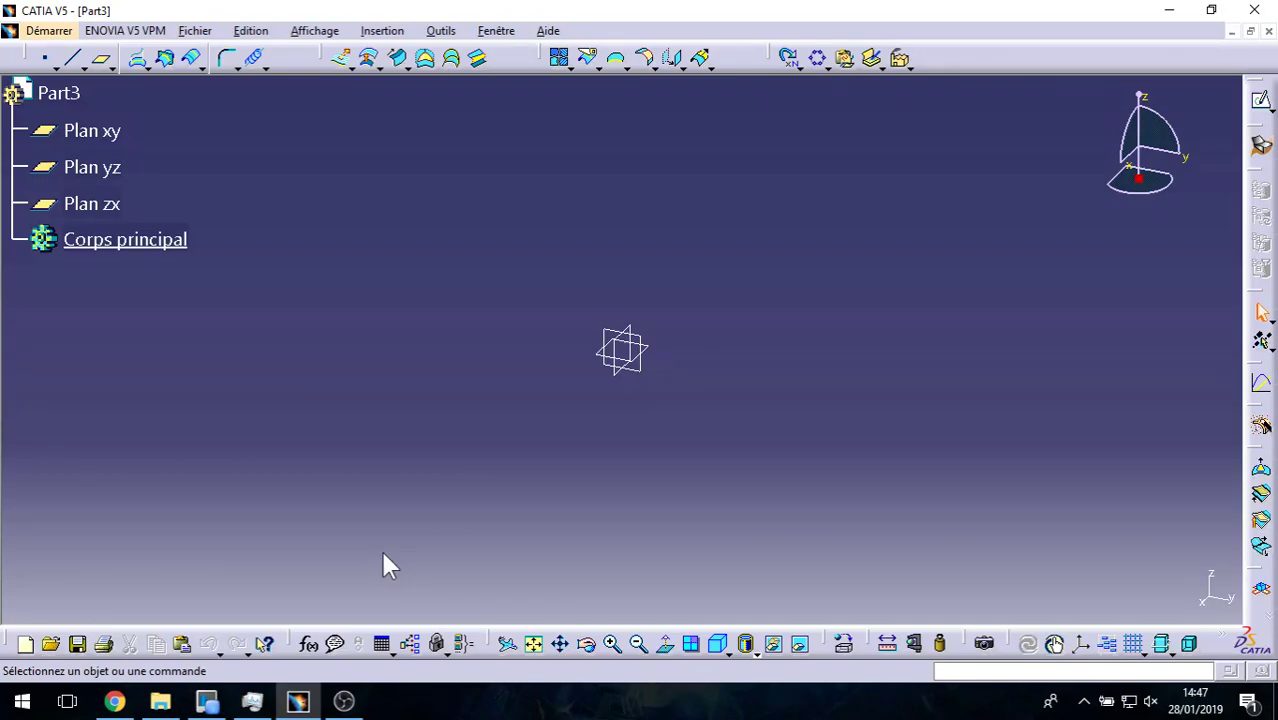
left_click(118, 702)
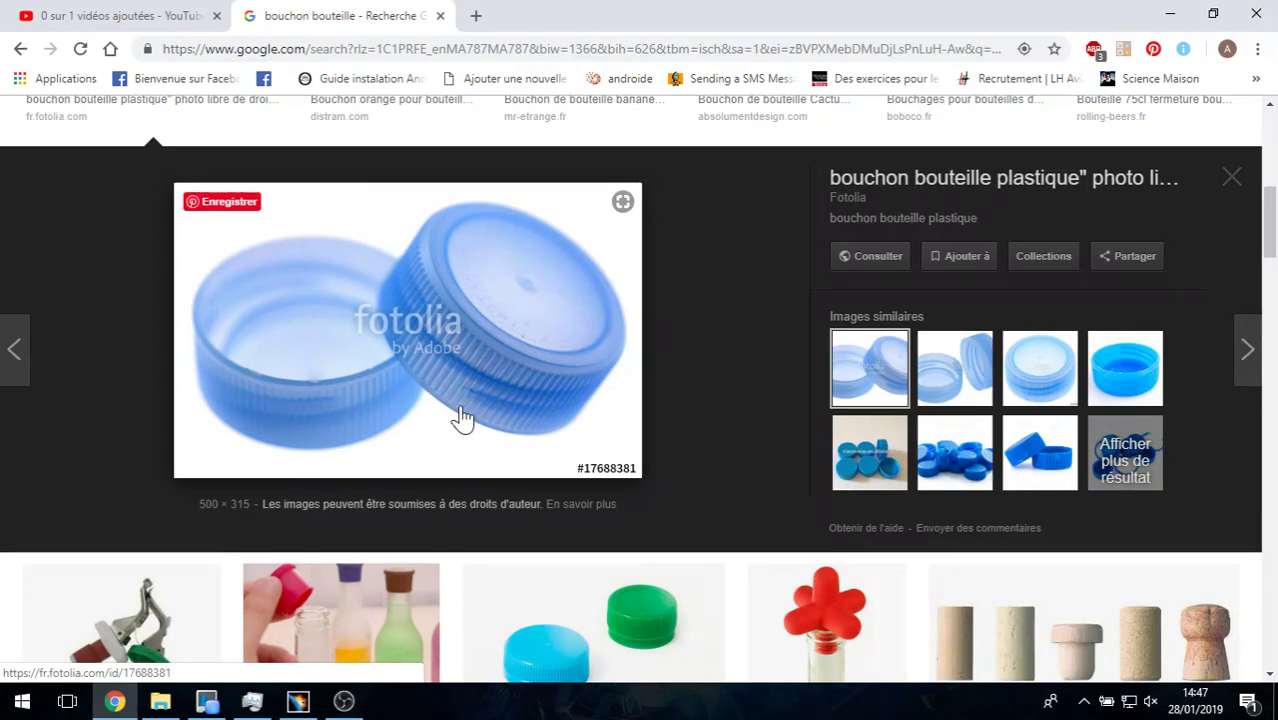
mouse_move(341, 620)
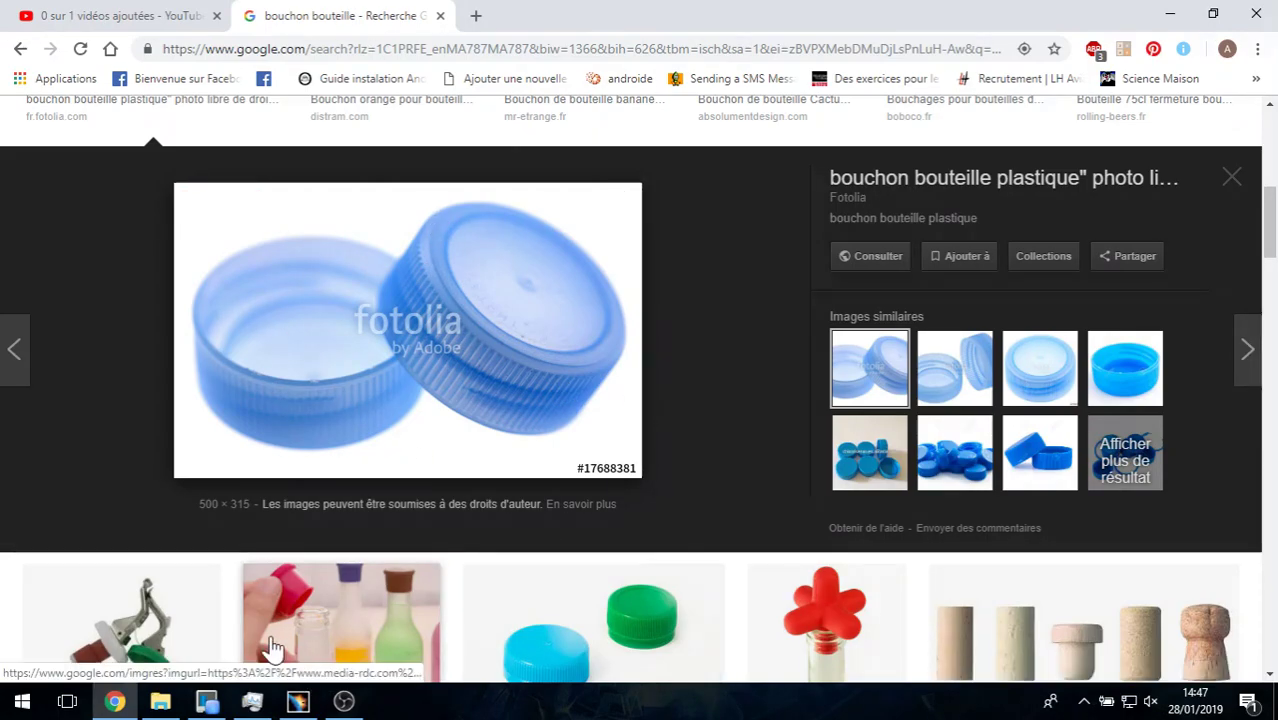
Step: Go back to the empty CATIA Part3 after reviewing the 'bouchon bouteille' images
left_click(298, 703)
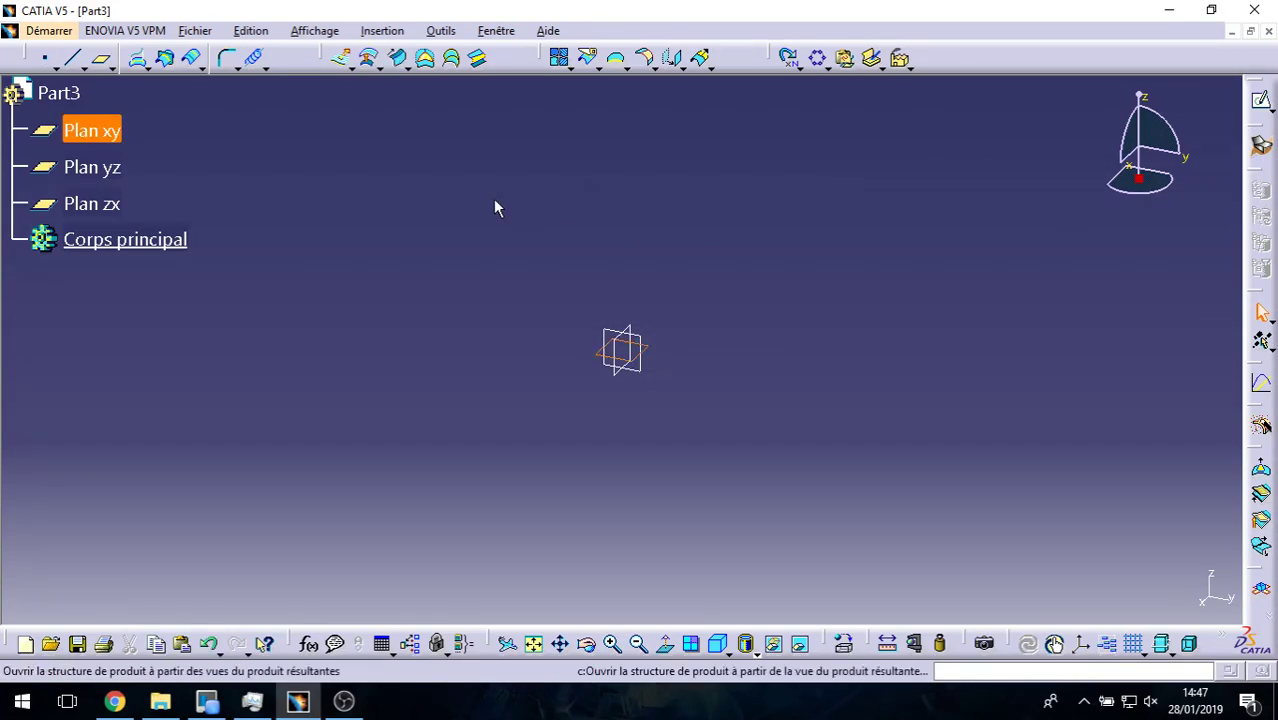
Step: Start a cylinder surface centred on a new origin point, with limits 20mm and 0mm
left_click(352, 64)
left_click(370, 178)
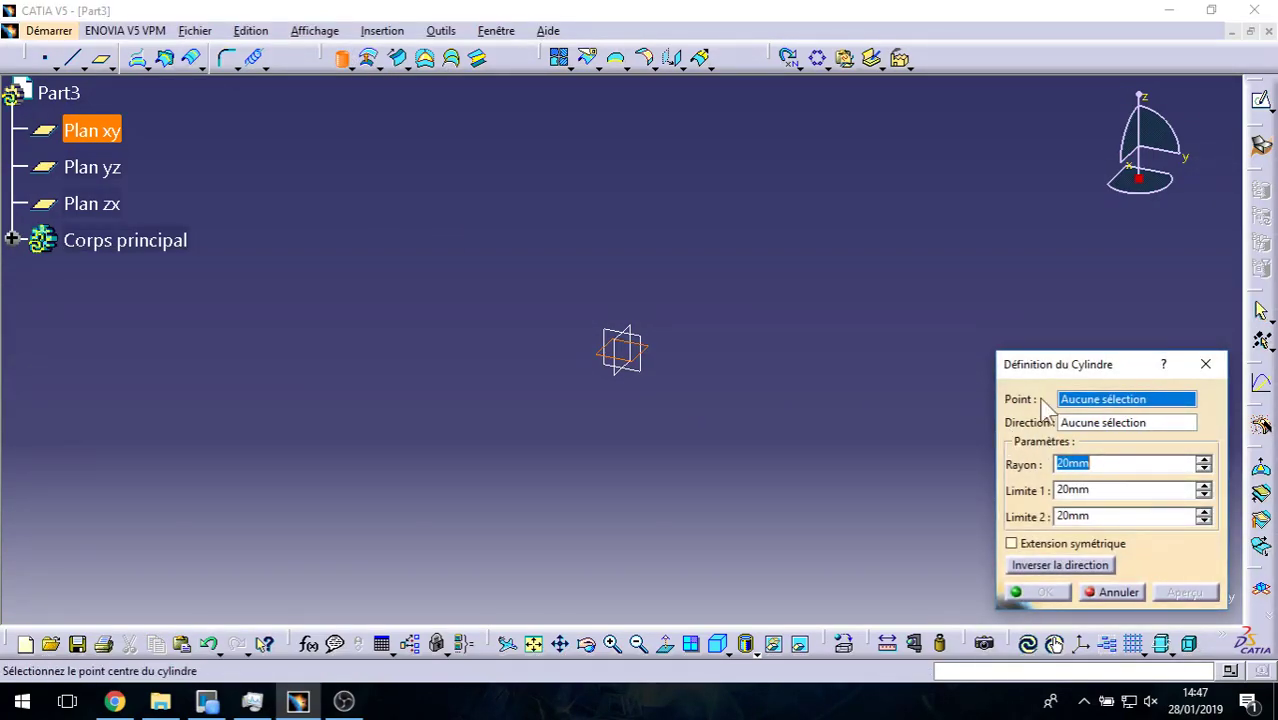
right_click(1068, 403)
left_click(1112, 408)
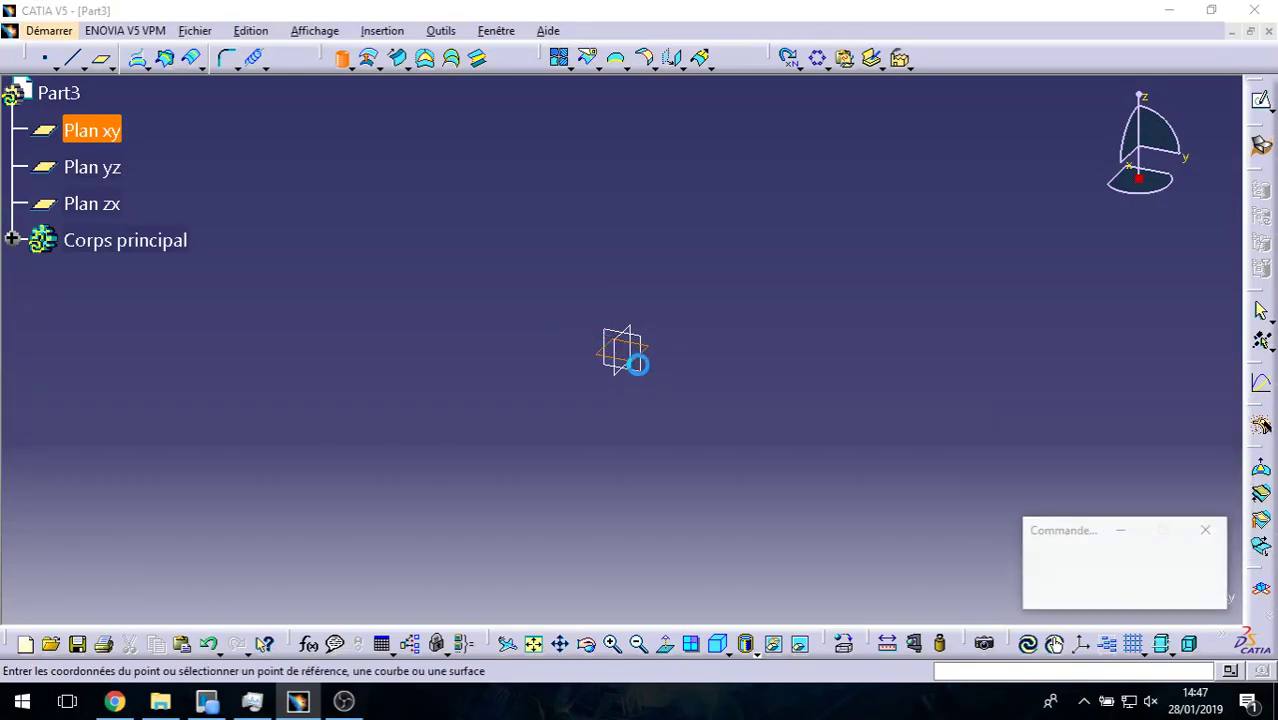
left_click(1030, 596)
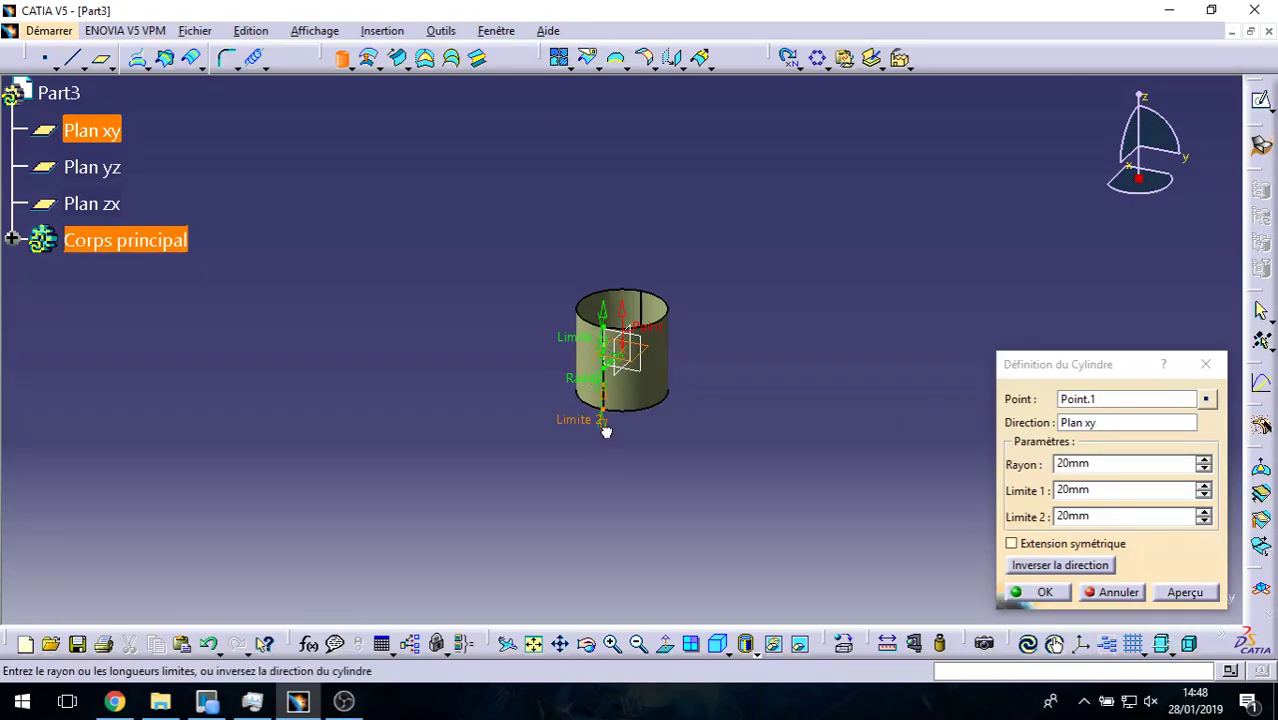
left_click_drag(605, 430, 601, 490)
type("0")
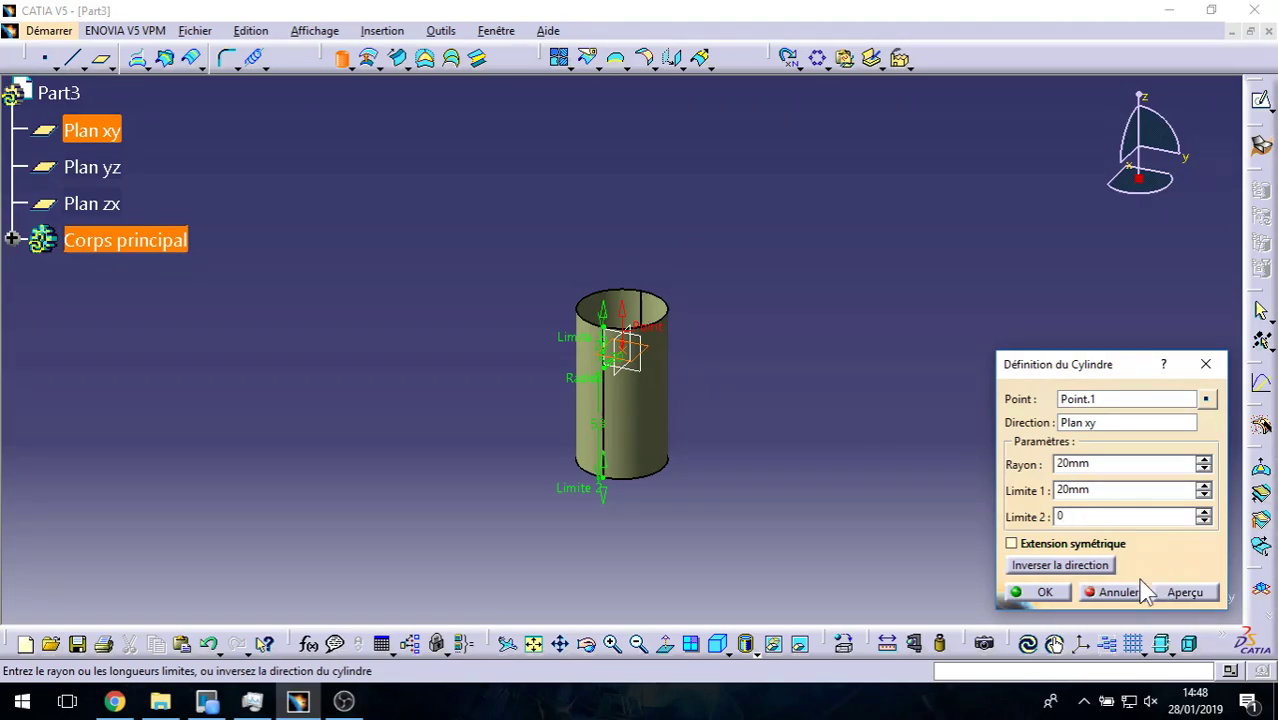
key("Return")
Step: Widen the cylinder radius to 26mm and create the surface
mouse_move(740, 495)
middle_mouse_down()
mouse_move(700, 411)
mouse_move(625, 451)
mouse_move(690, 403)
middle_mouse_up()
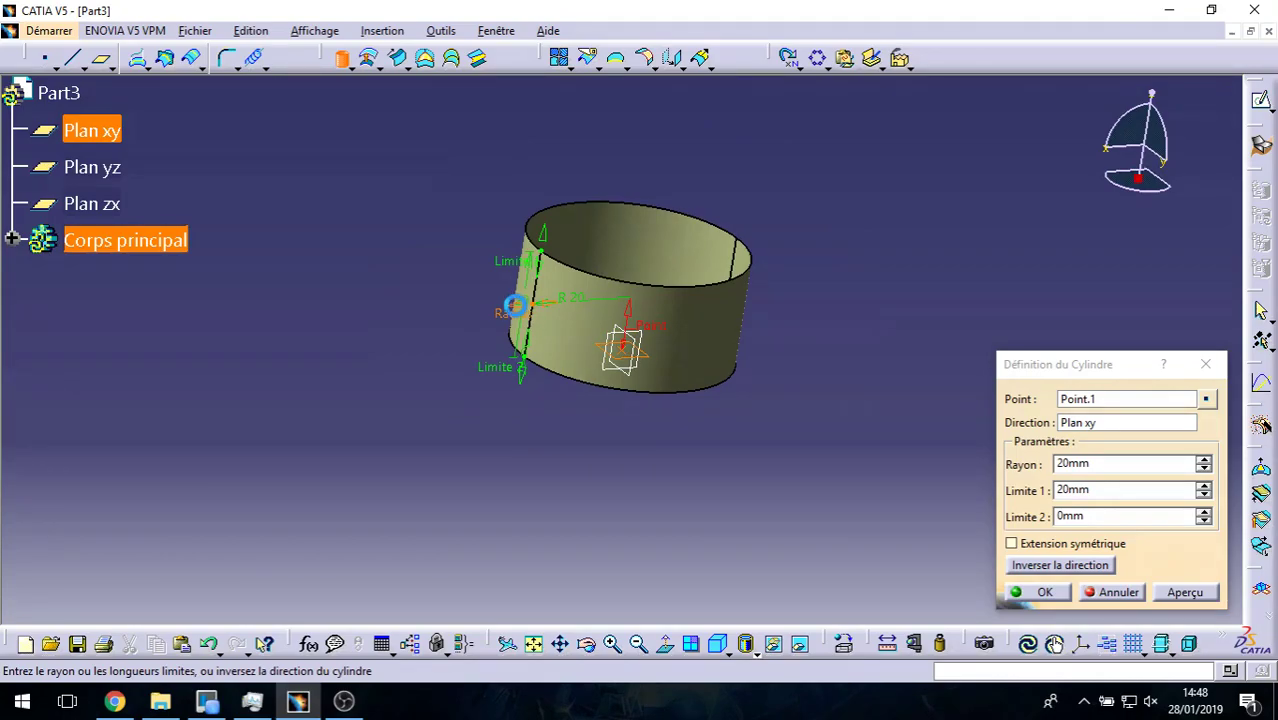
left_click_drag(513, 306, 492, 309)
mouse_move(491, 309)
middle_mouse_down()
mouse_move(719, 151)
mouse_move(676, 228)
mouse_move(713, 453)
mouse_move(573, 357)
mouse_move(600, 330)
middle_mouse_up()
left_click(1044, 592)
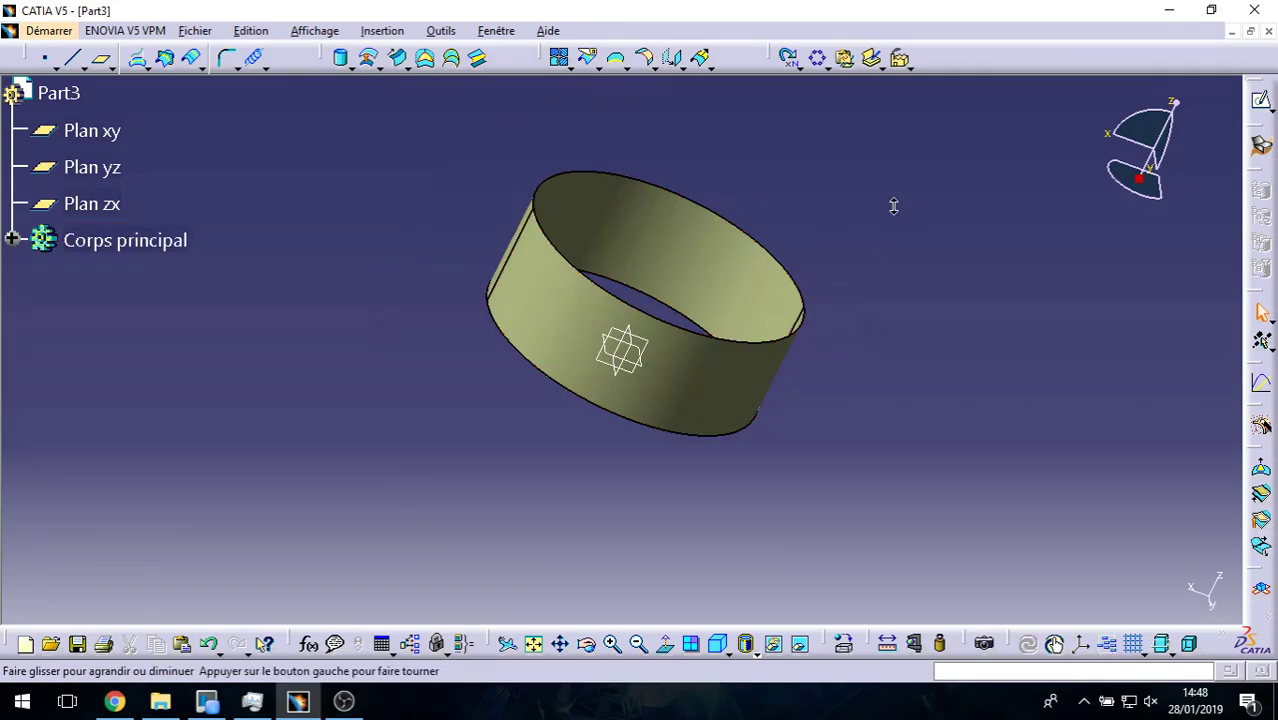
mouse_move(845, 358)
middle_mouse_down()
mouse_move(720, 440)
mouse_move(754, 463)
mouse_move(642, 391)
middle_mouse_up()
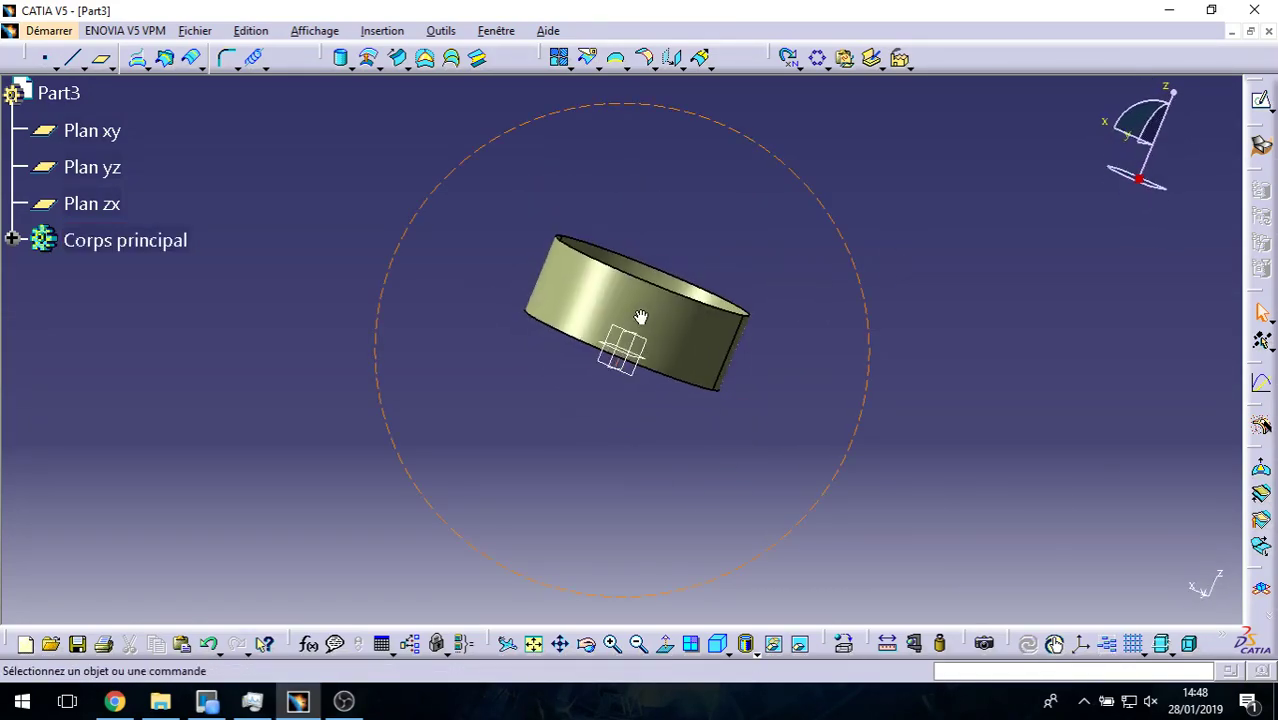
mouse_move(829, 340)
middle_mouse_down()
mouse_move(759, 277)
mouse_move(730, 271)
middle_mouse_up()
Step: Define a fill on the cylinder's top edge, removing the cylinder support after previewing it
left_click(425, 57)
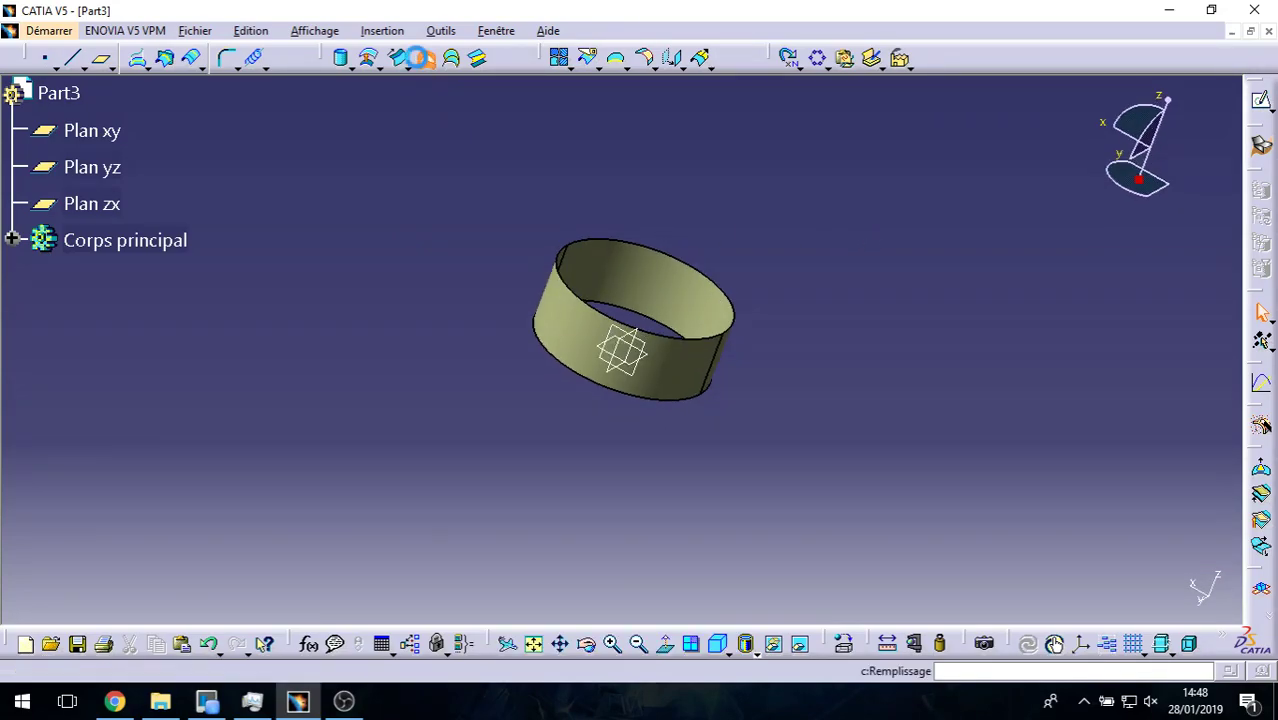
left_click(700, 342)
mouse_move(570, 434)
middle_mouse_down()
mouse_move(593, 399)
mouse_move(616, 396)
middle_mouse_up()
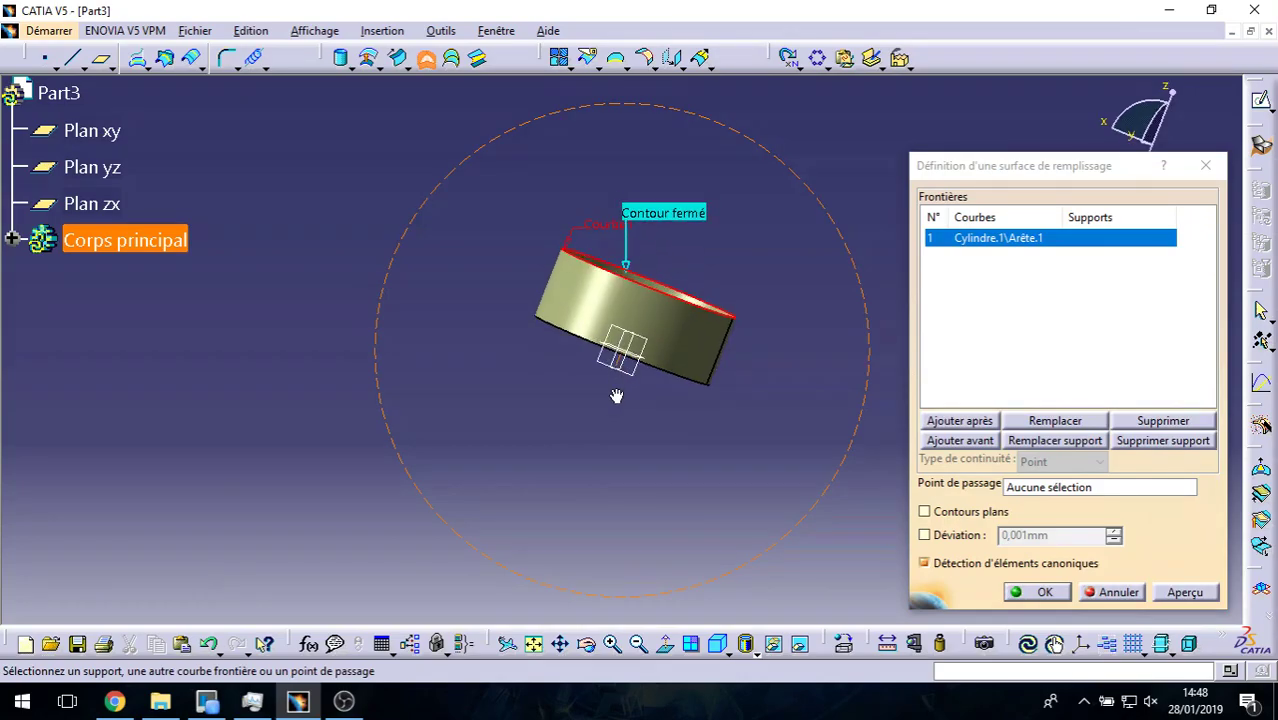
middle_click_drag(860, 480, 708, 424)
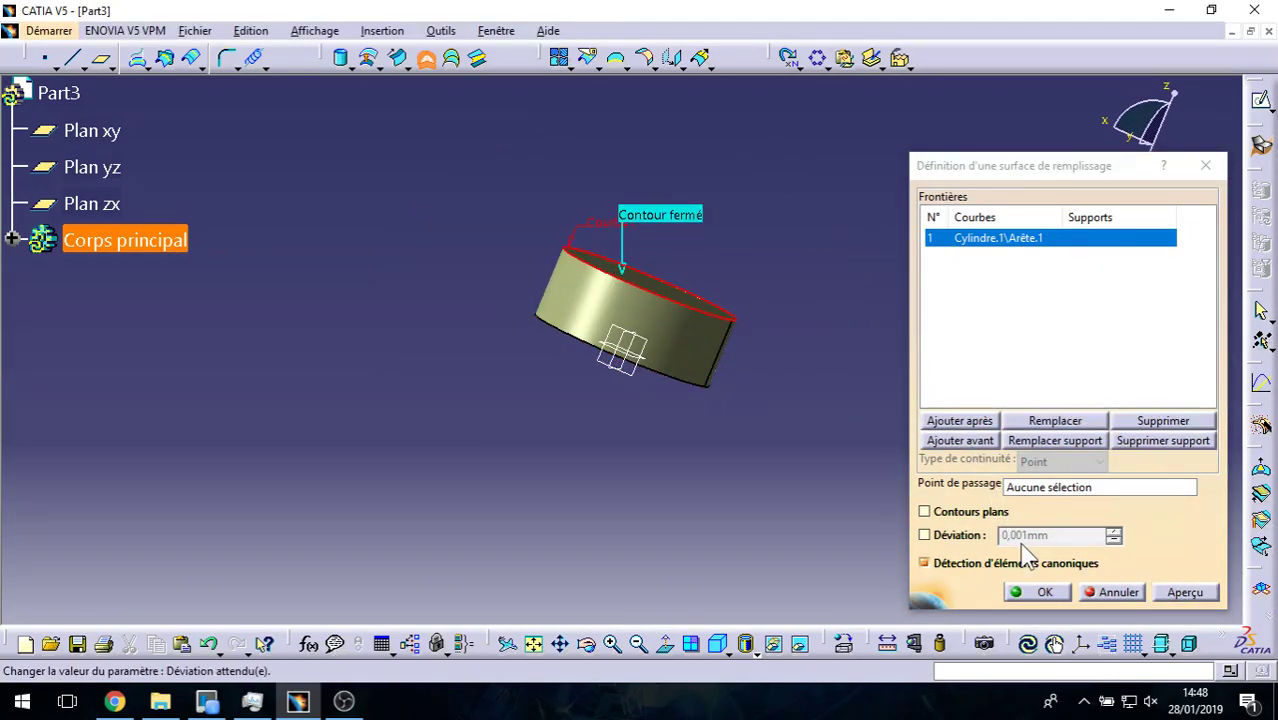
left_click(690, 358)
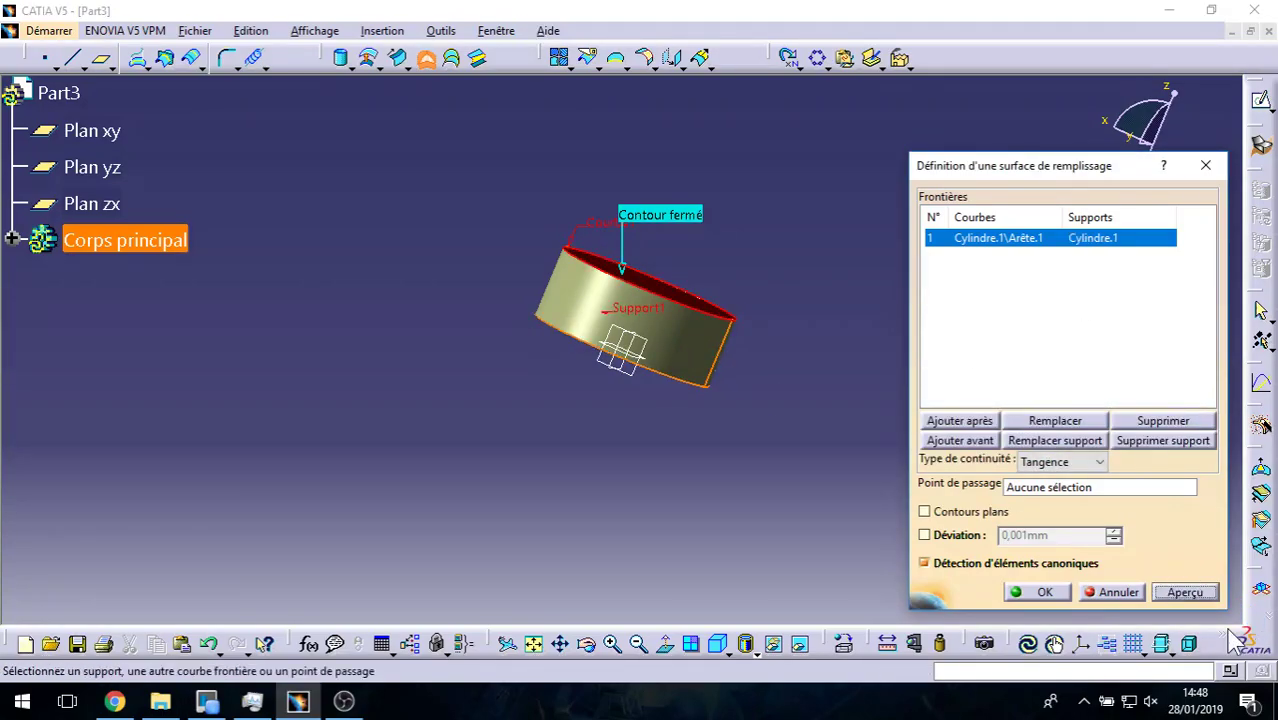
left_click(1185, 592)
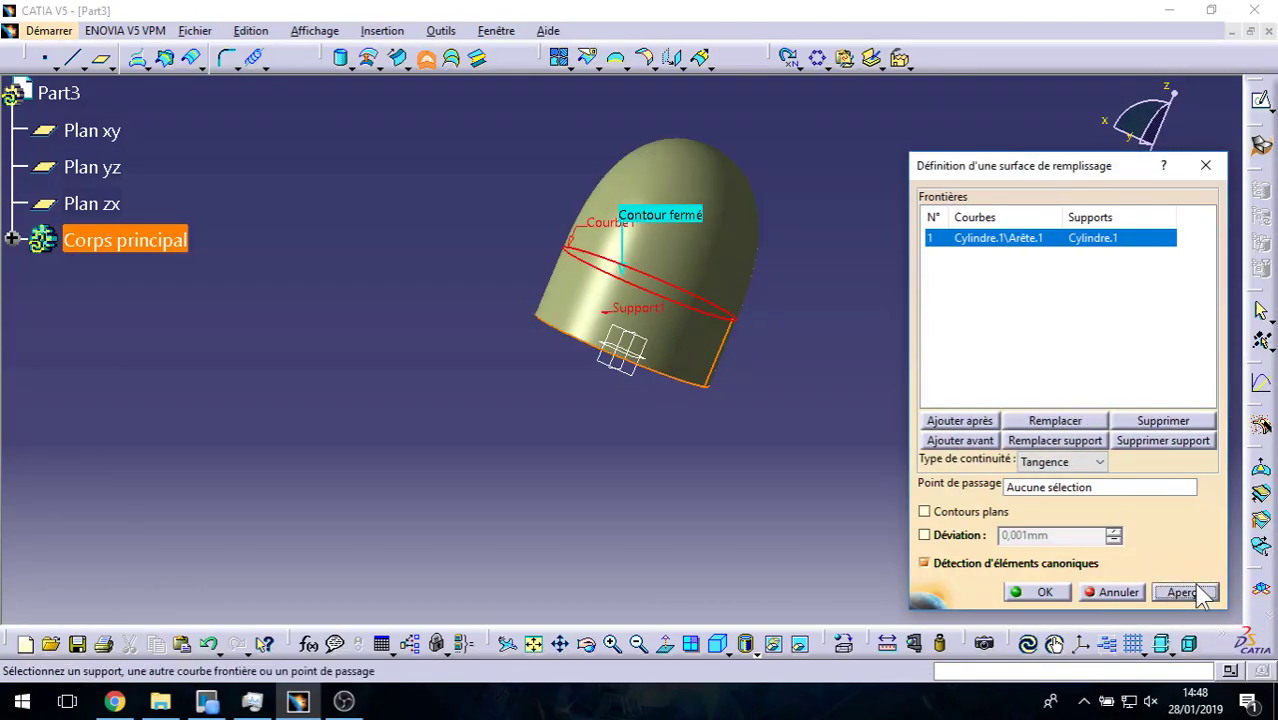
key("ctrl+z")
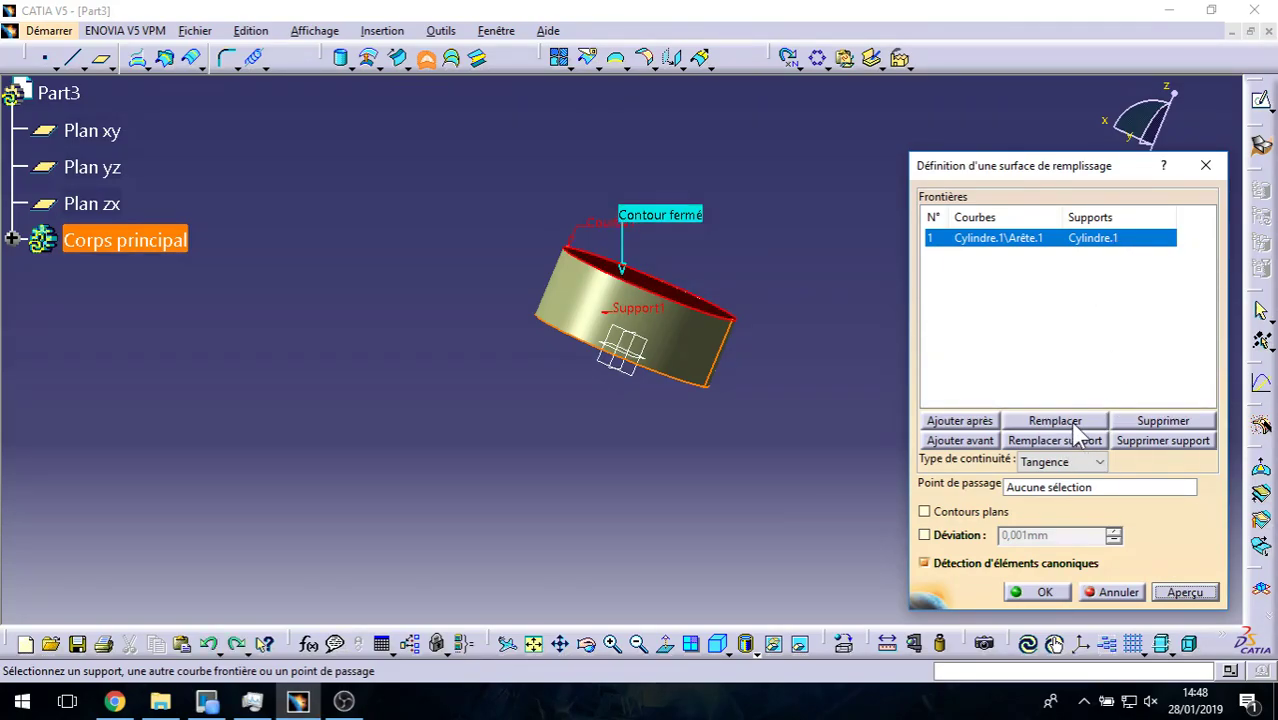
left_click(1151, 442)
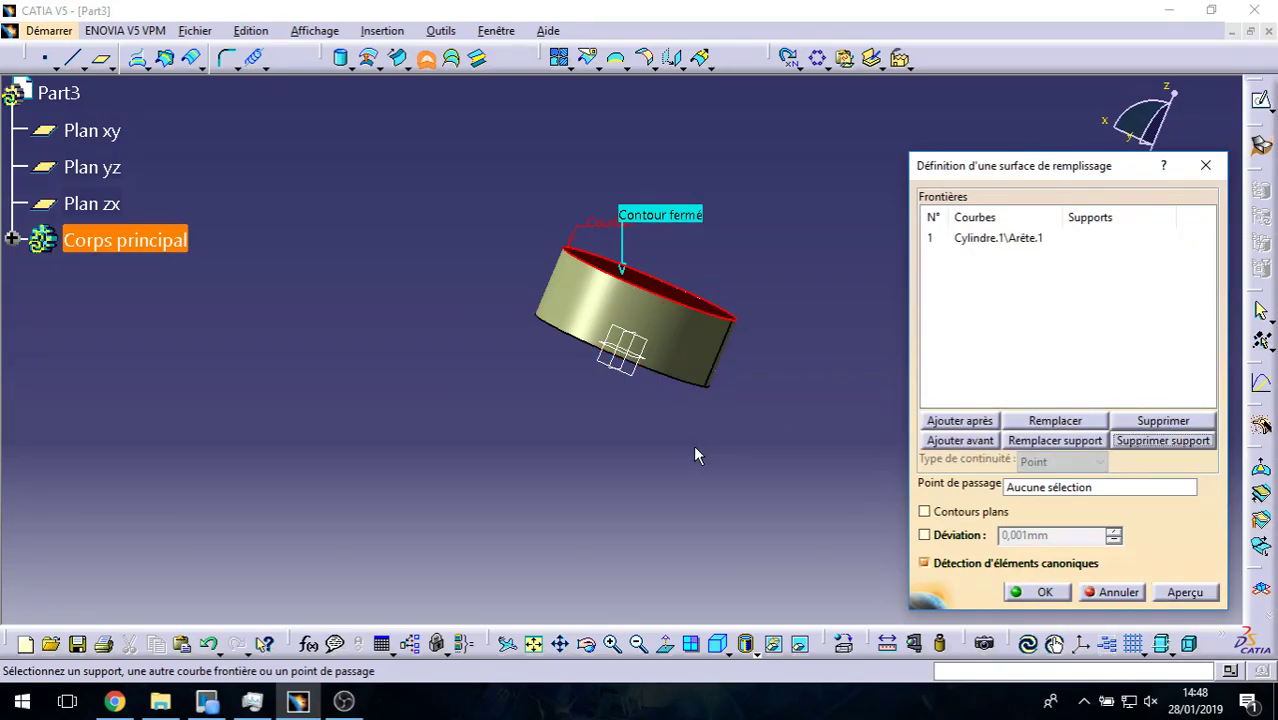
left_click(697, 455)
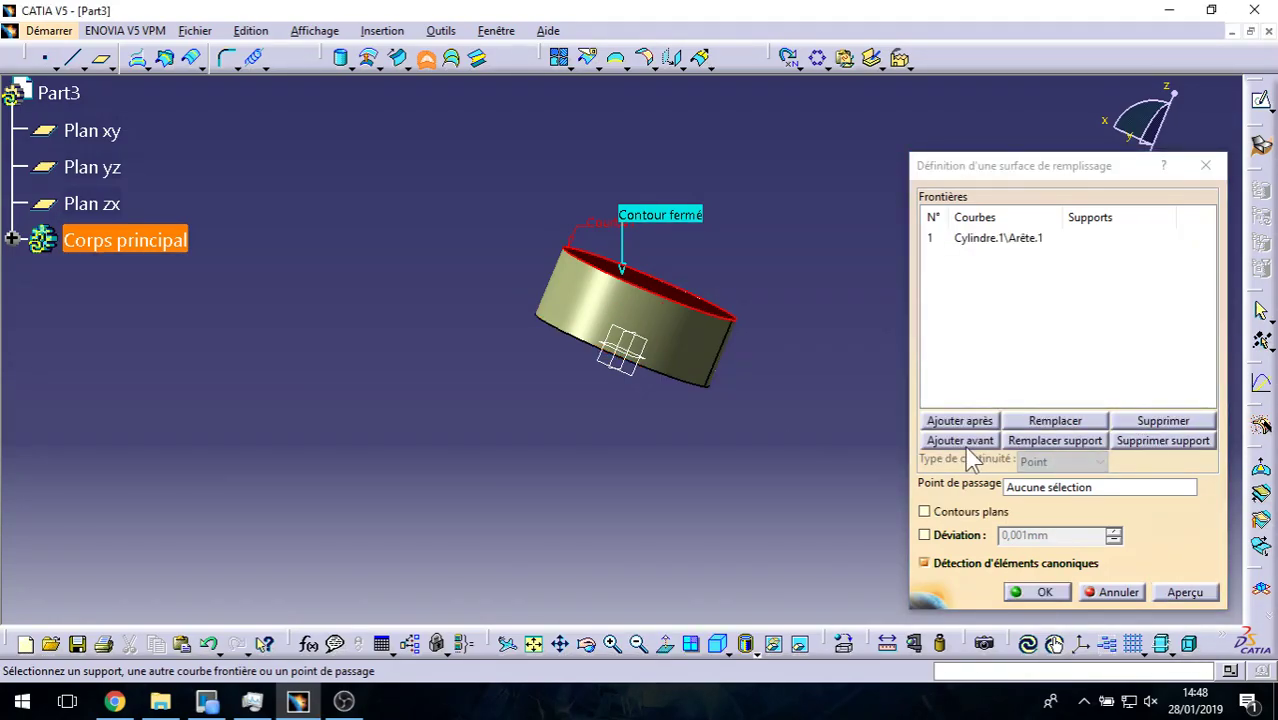
Step: Route the fill through a new passing point at X 0, Y 0, Z 22mm and preview it
right_click(1036, 490)
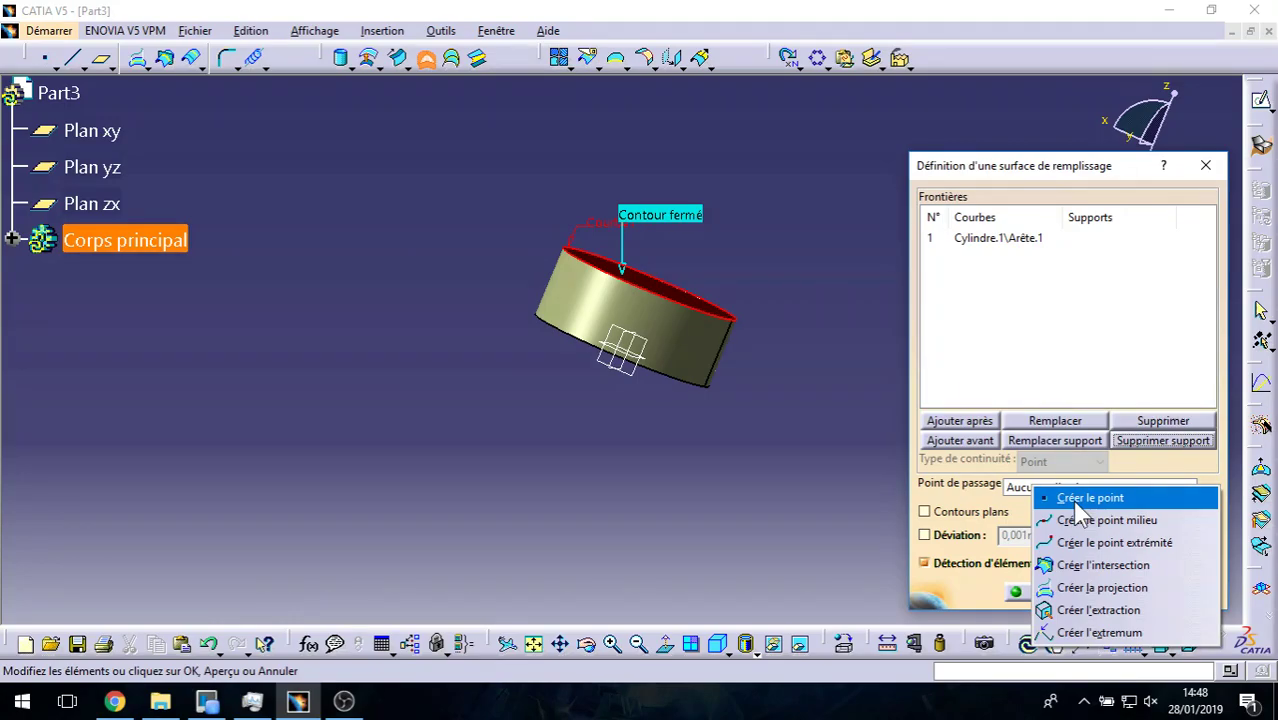
left_click(1077, 502)
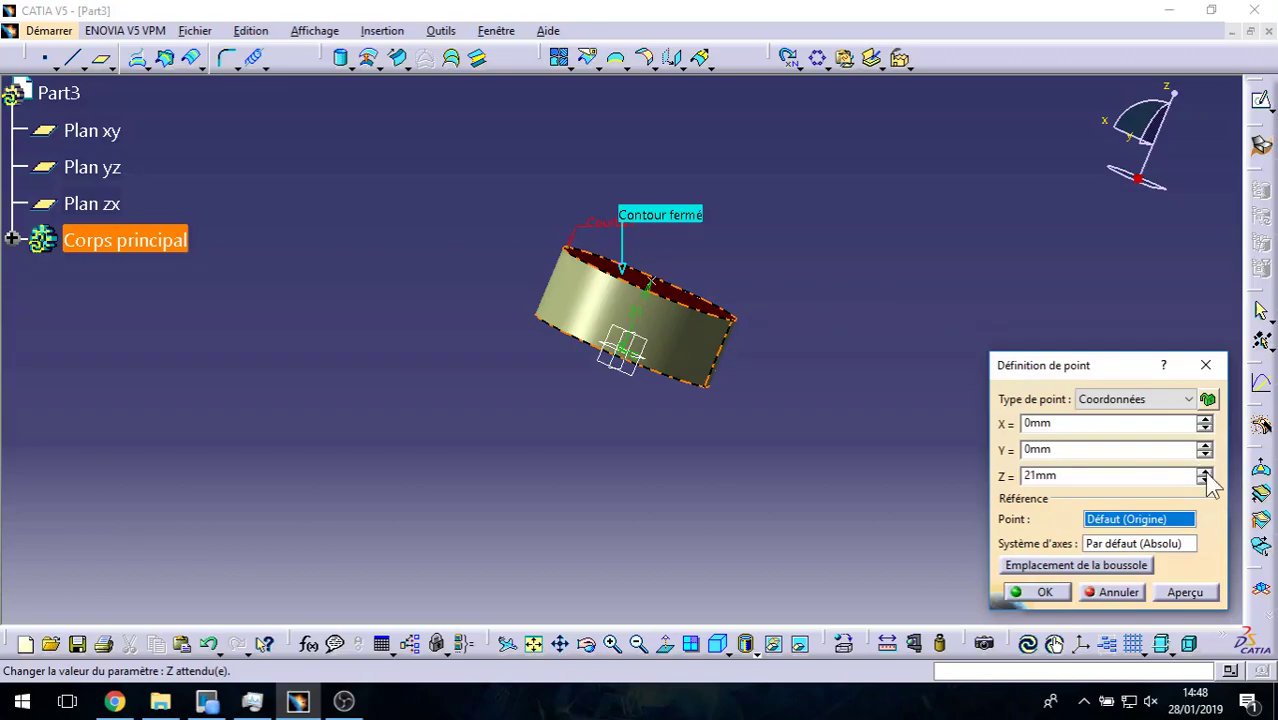
middle_click_drag(804, 436, 799, 412)
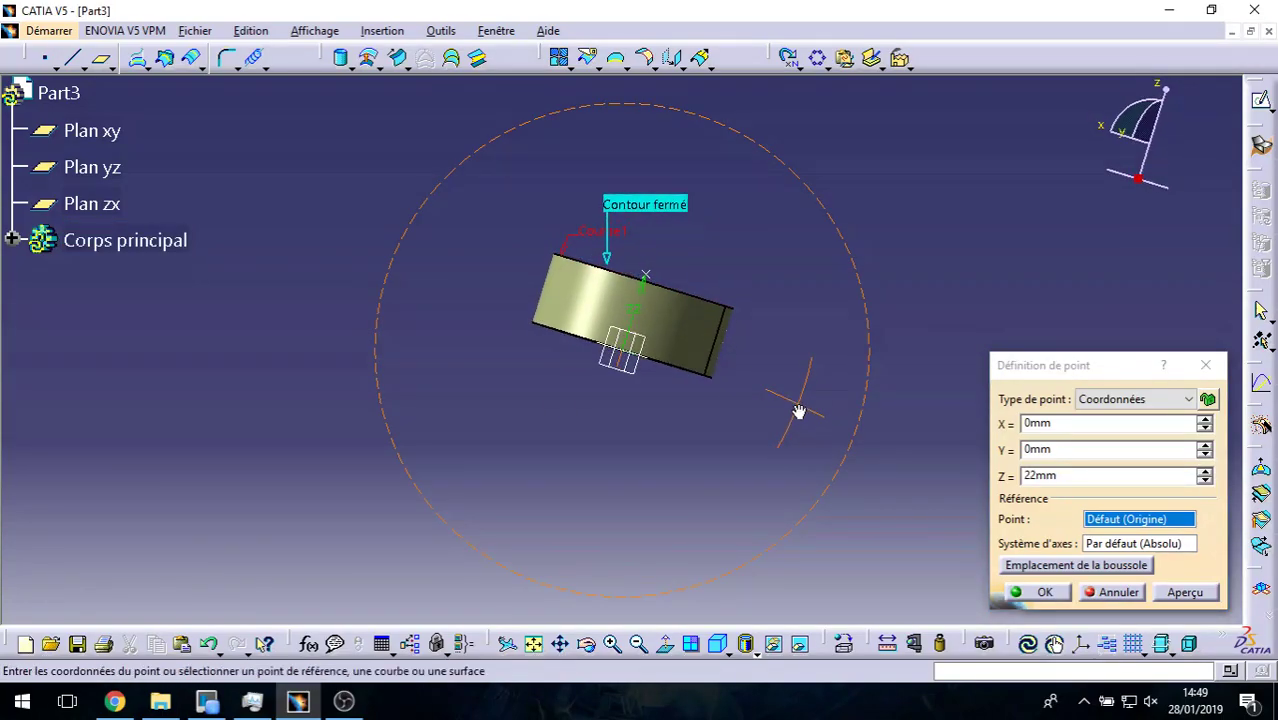
left_click(1065, 597)
left_click(1184, 592)
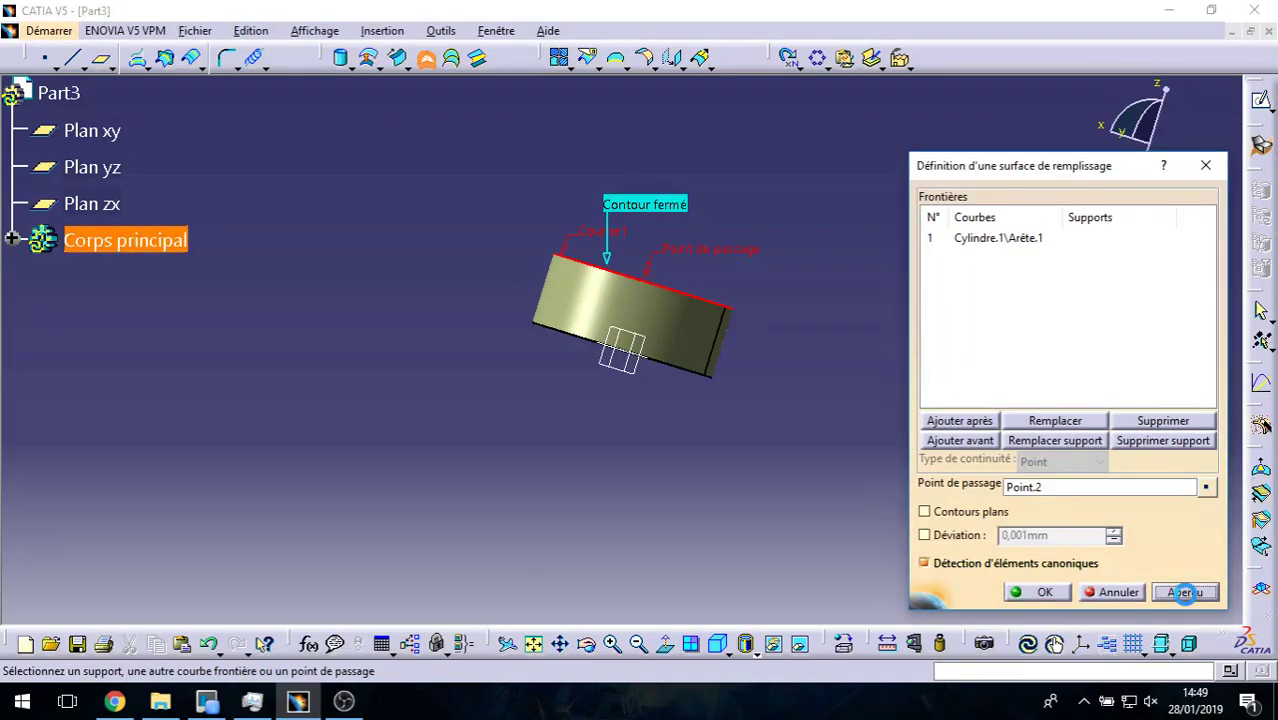
middle_click_drag(710, 440, 655, 438)
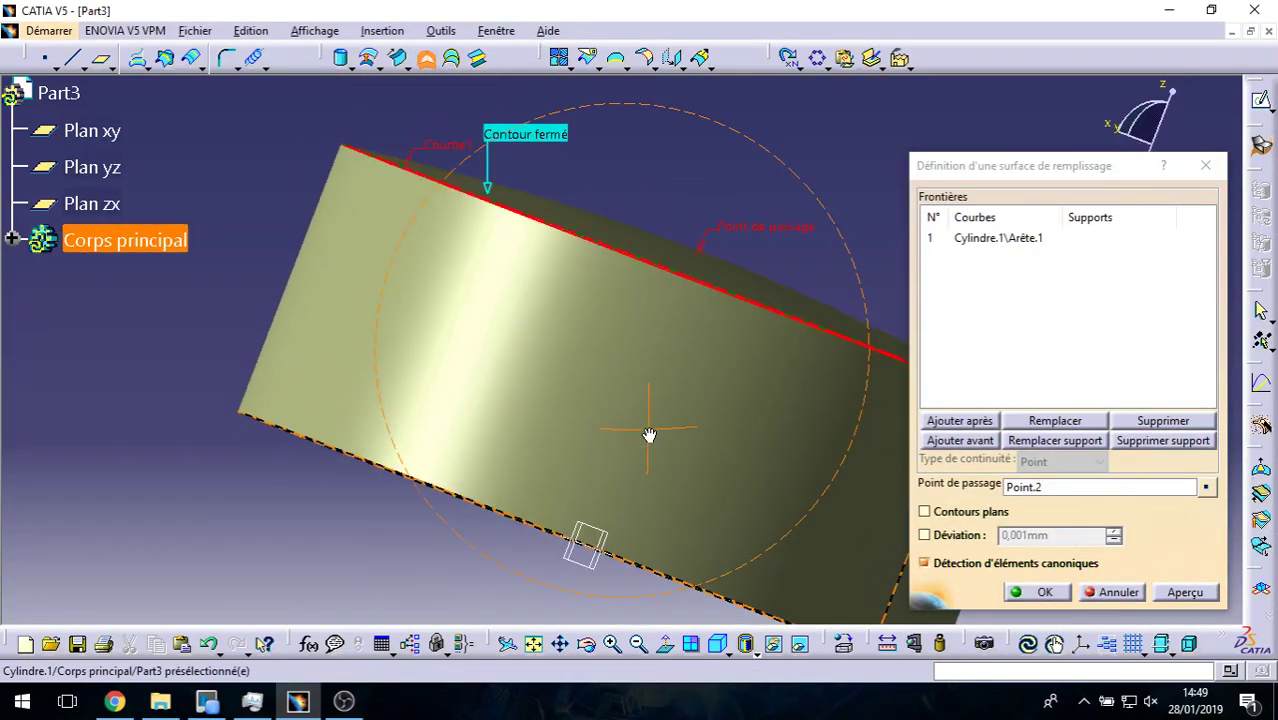
Step: Confirm the fill, then pick Cylindre.1 and Remplissage.1 as bitangent fillet supports
left_click(1040, 592)
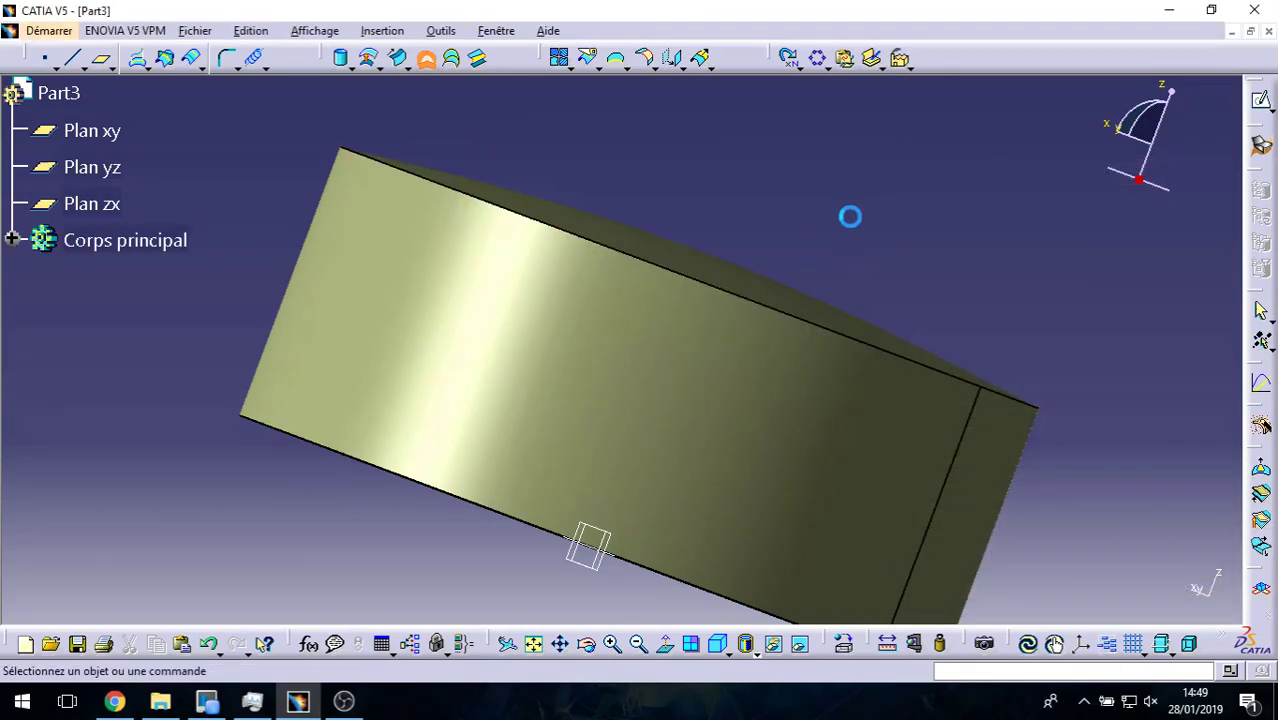
middle_click_drag(852, 318, 788, 360)
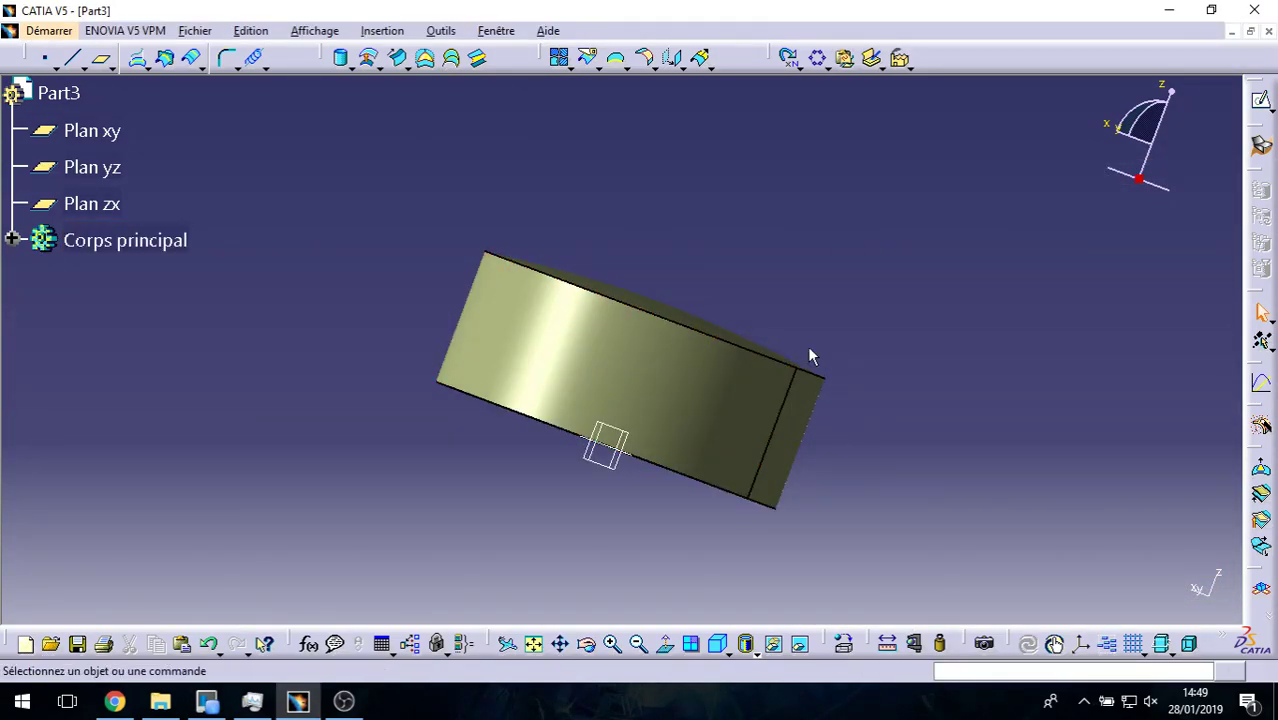
left_click(646, 58)
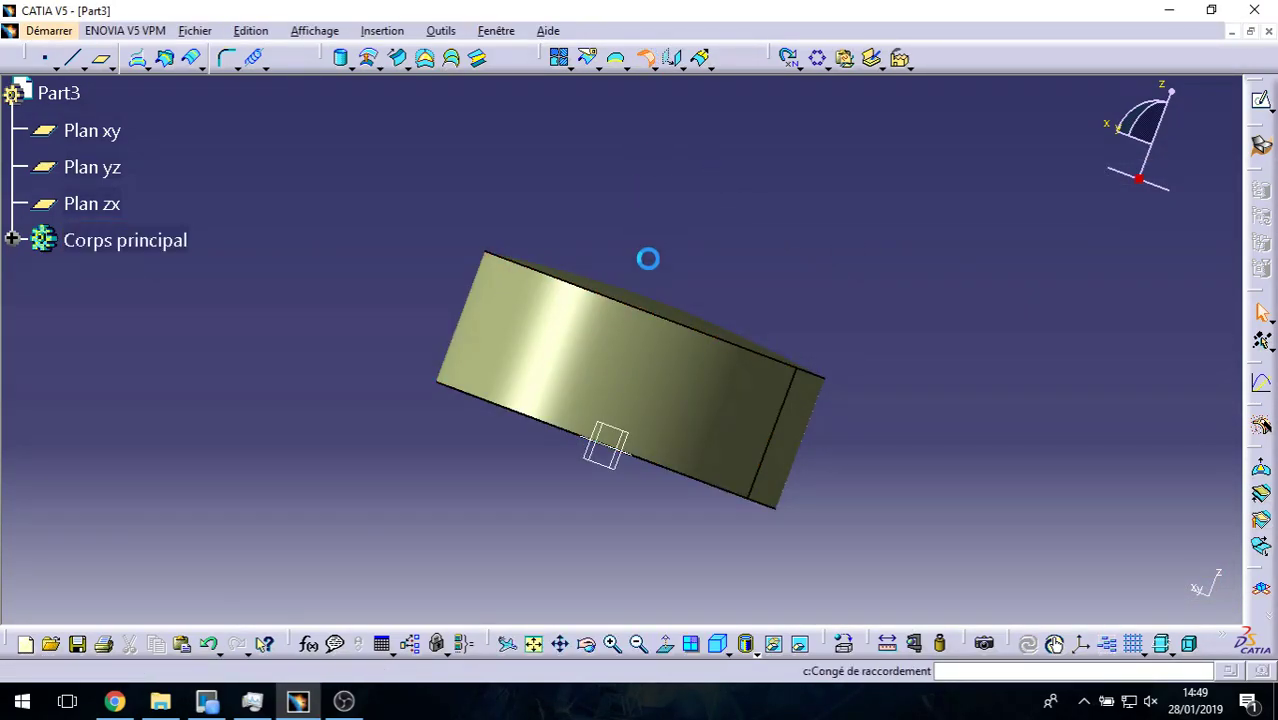
left_click(12, 240)
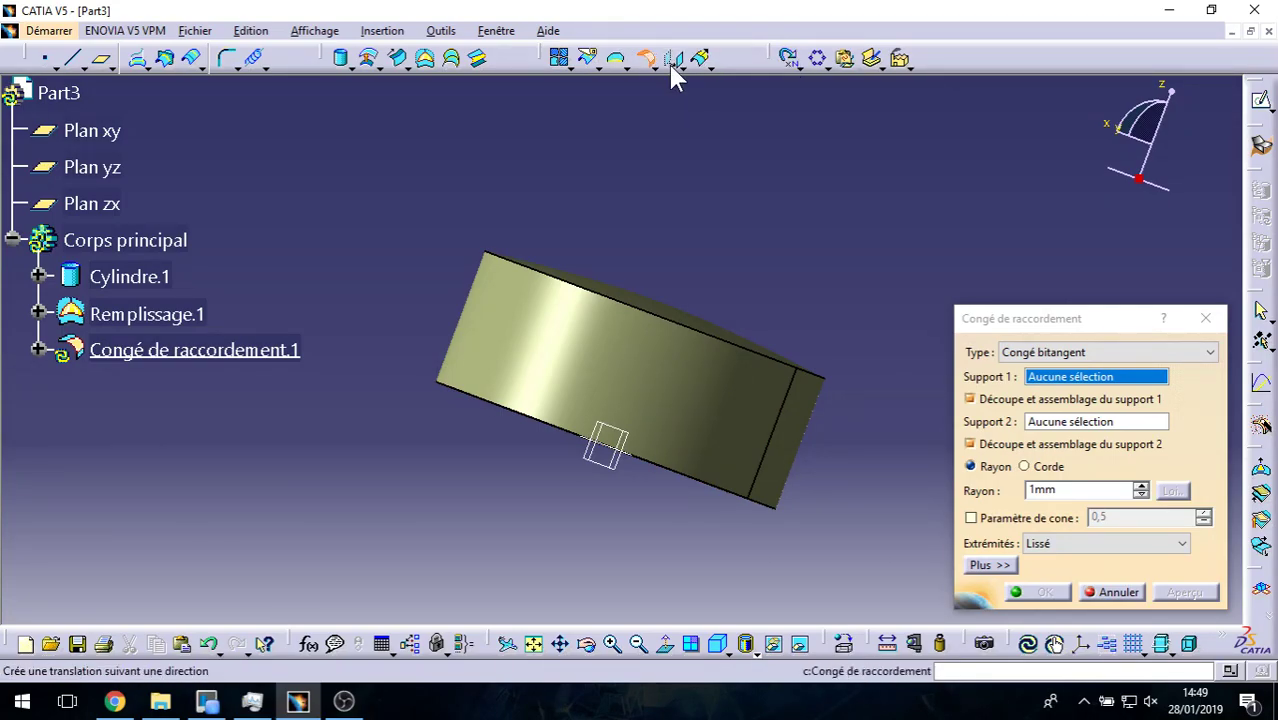
middle_click_drag(878, 258, 1005, 420)
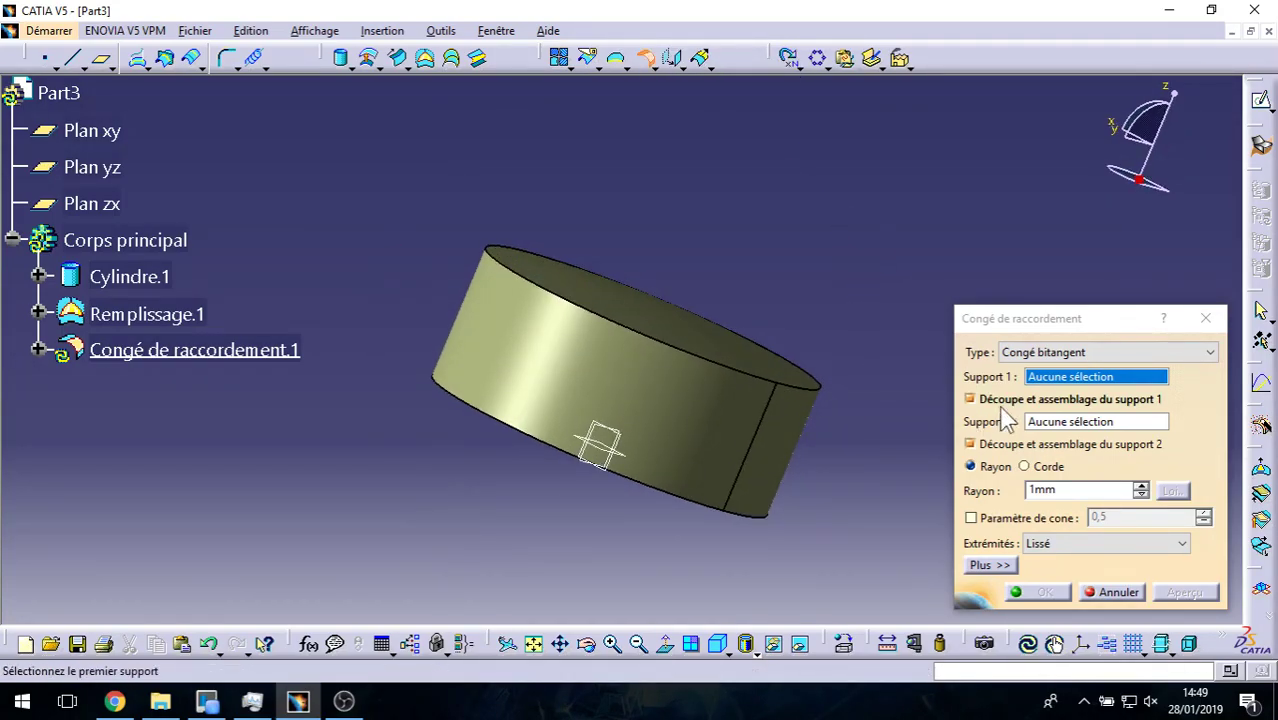
left_click(672, 404)
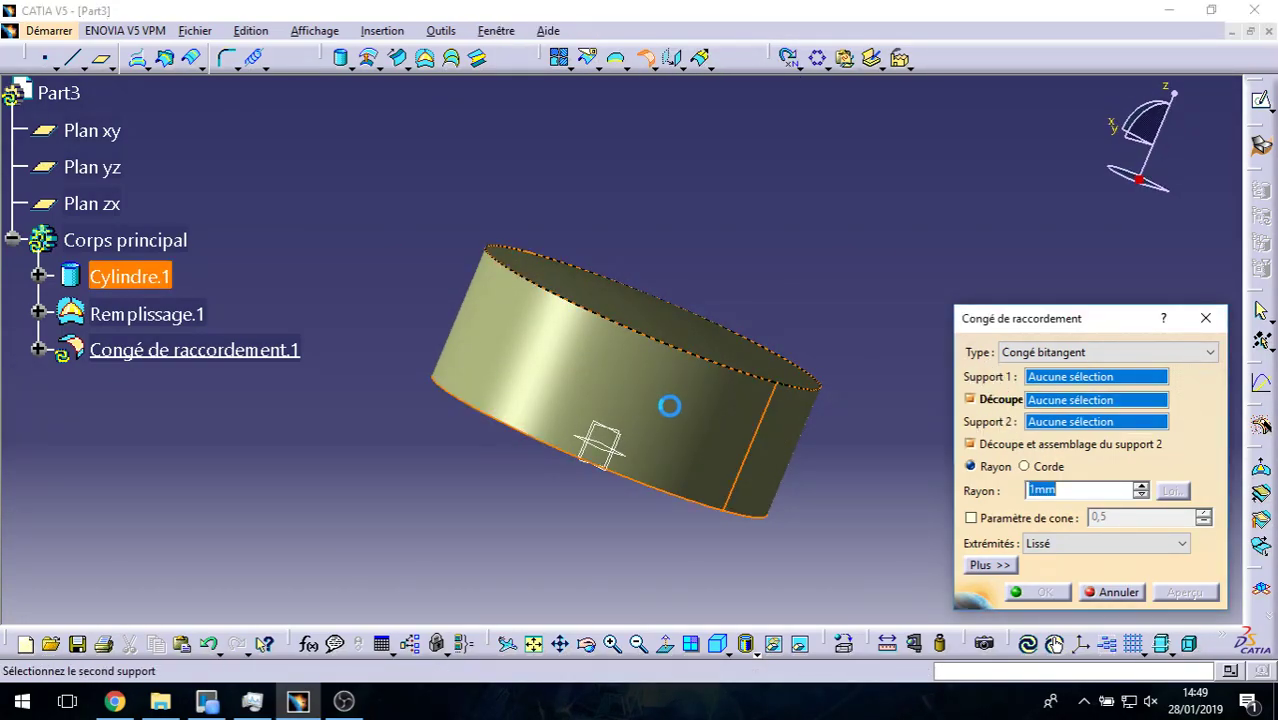
left_click(756, 457)
middle_click_drag(756, 457, 622, 345)
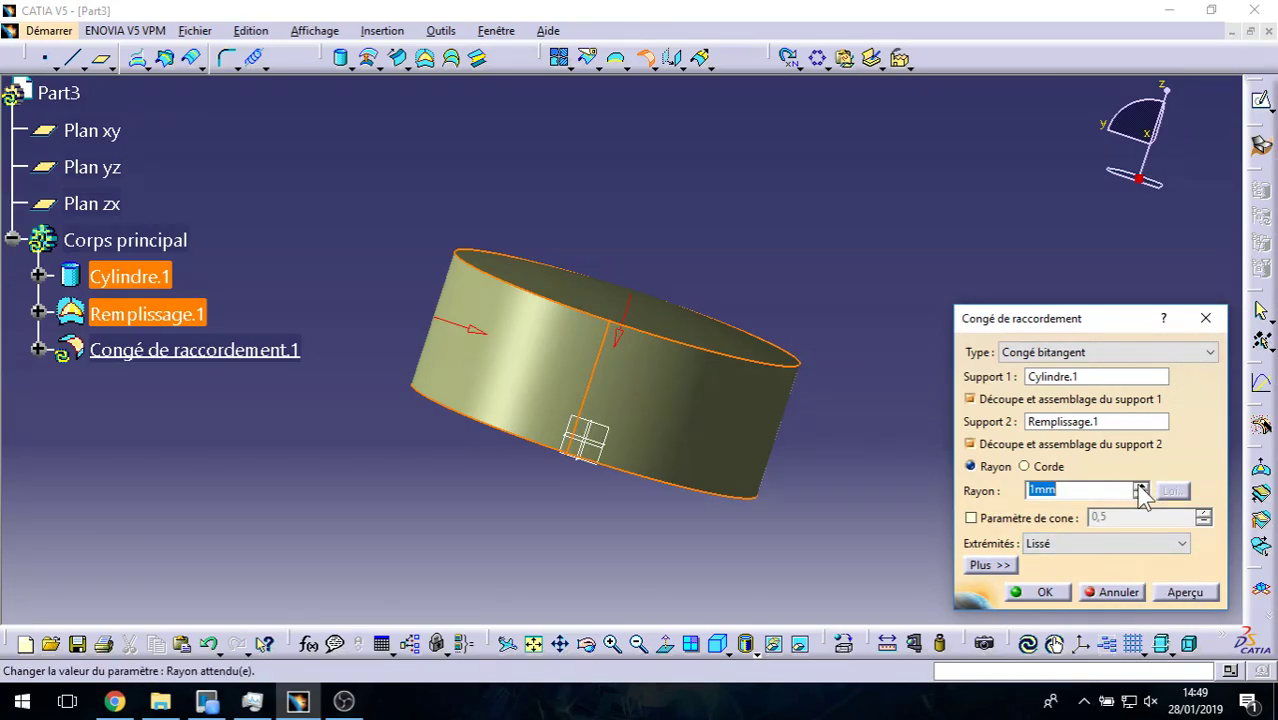
type("6")
Step: Preview smaller fillet radii and create the fillet at 2mm
left_click(1184, 591)
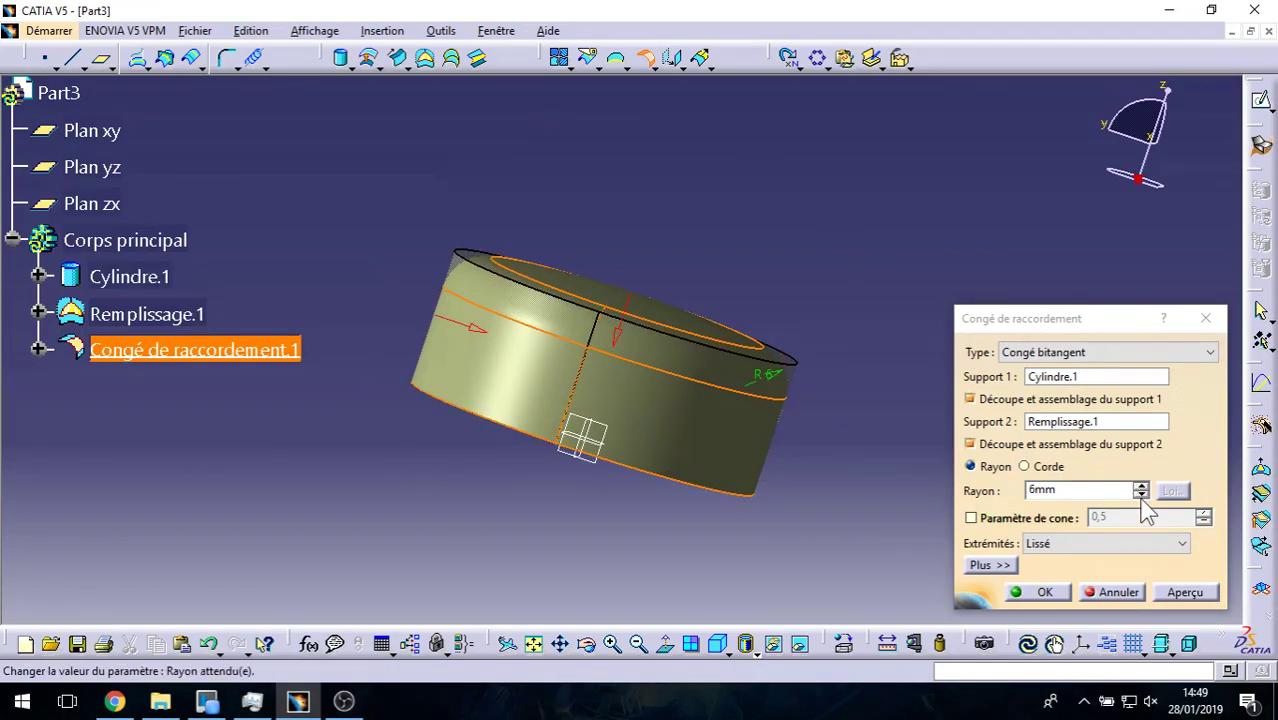
left_click(1140, 495)
left_click(1184, 591)
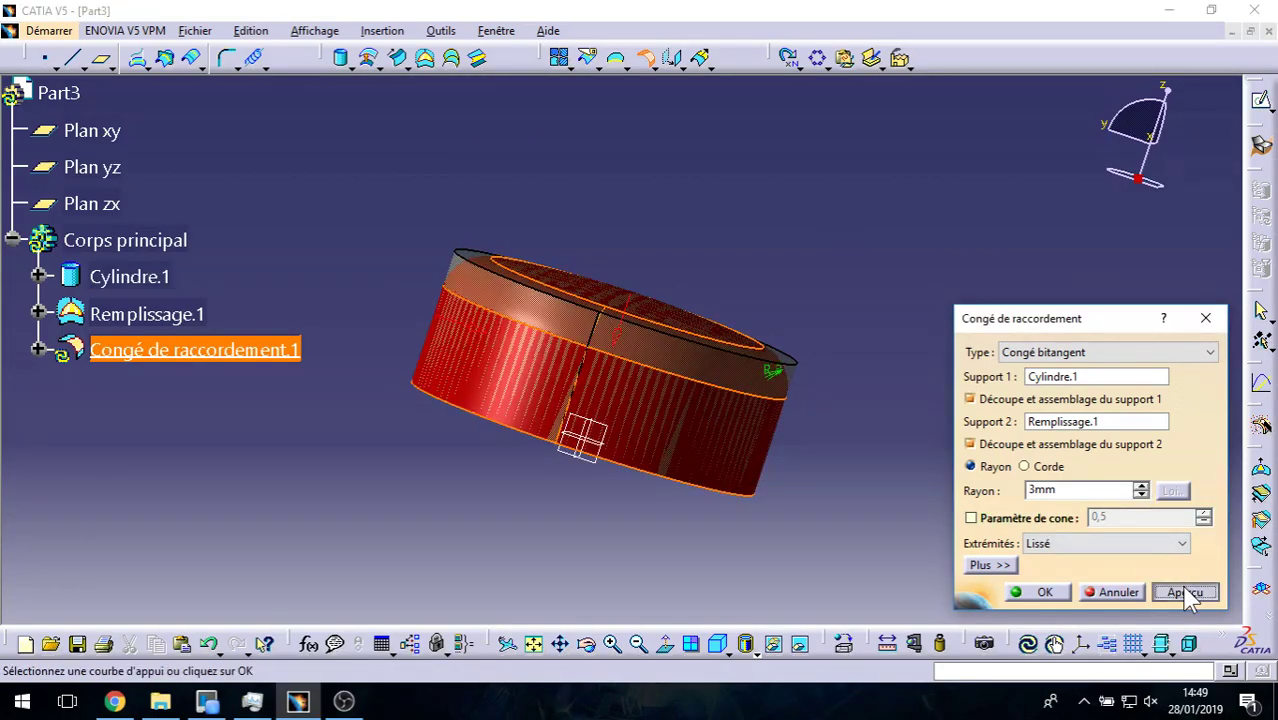
mouse_move(812, 462)
middle_mouse_down()
mouse_move(668, 395)
mouse_move(648, 479)
mouse_move(747, 459)
middle_mouse_up()
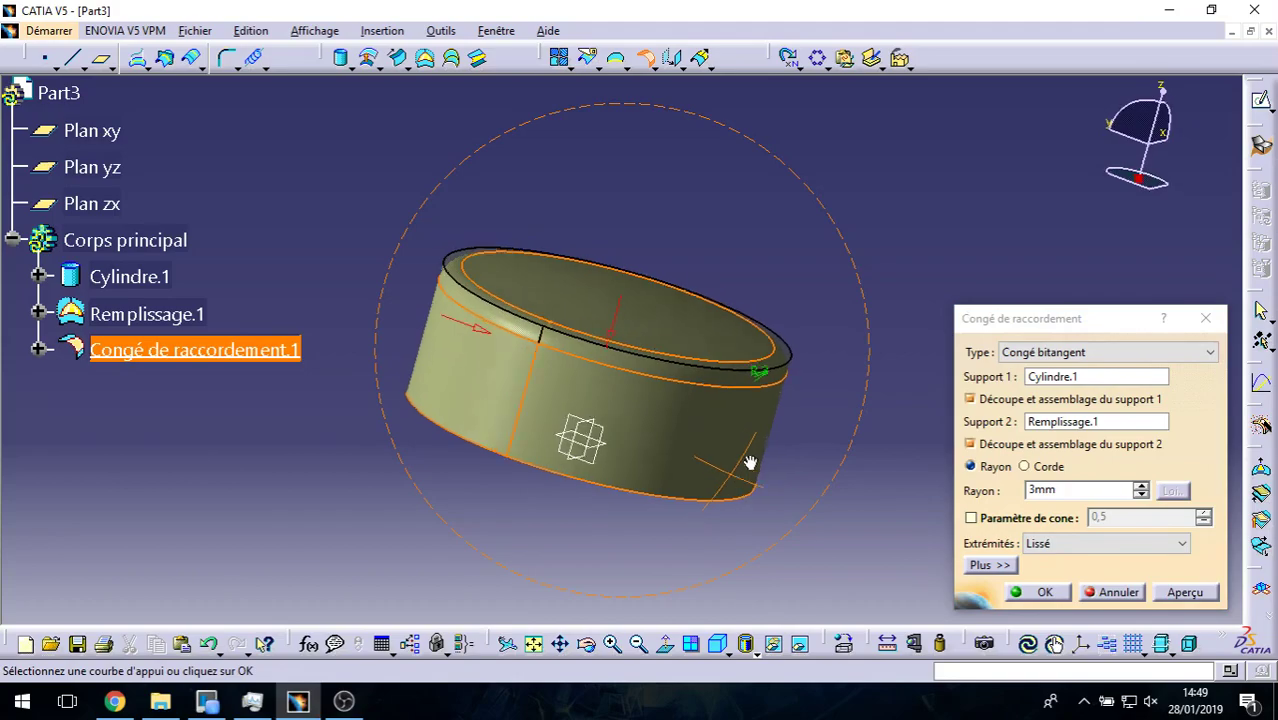
left_click(1140, 495)
left_click(1184, 591)
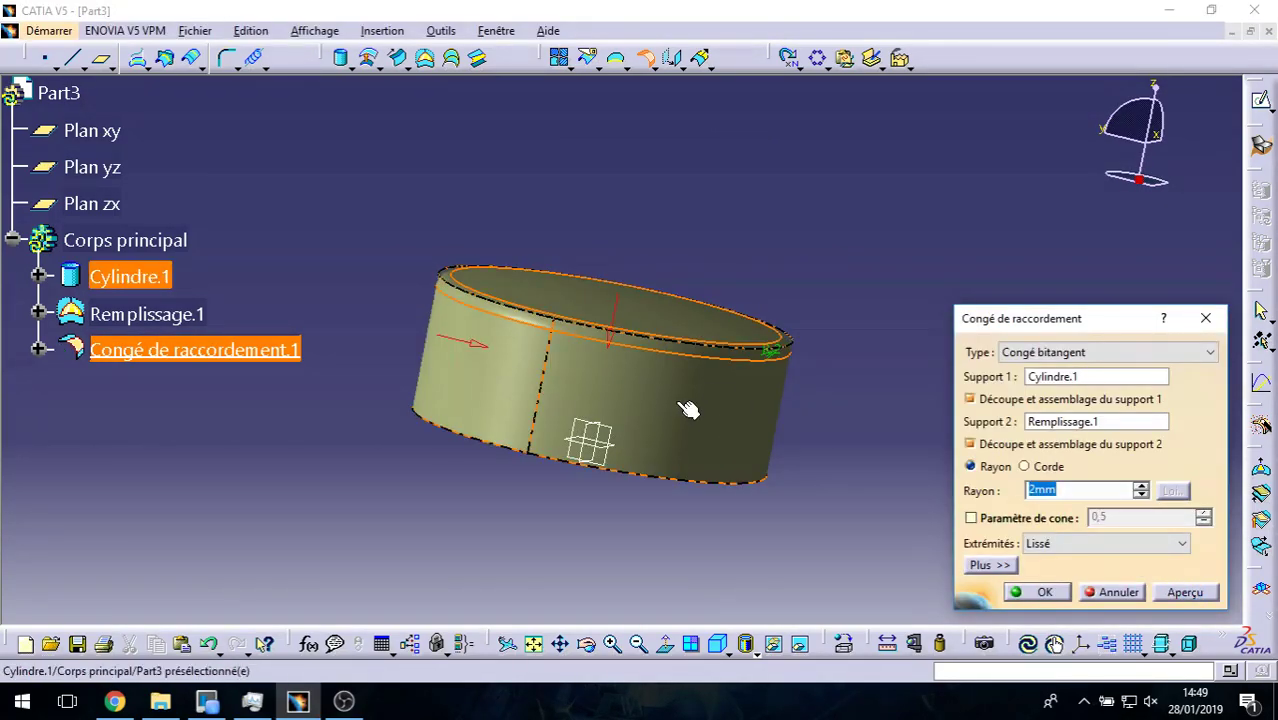
middle_click_drag(688, 405, 716, 379)
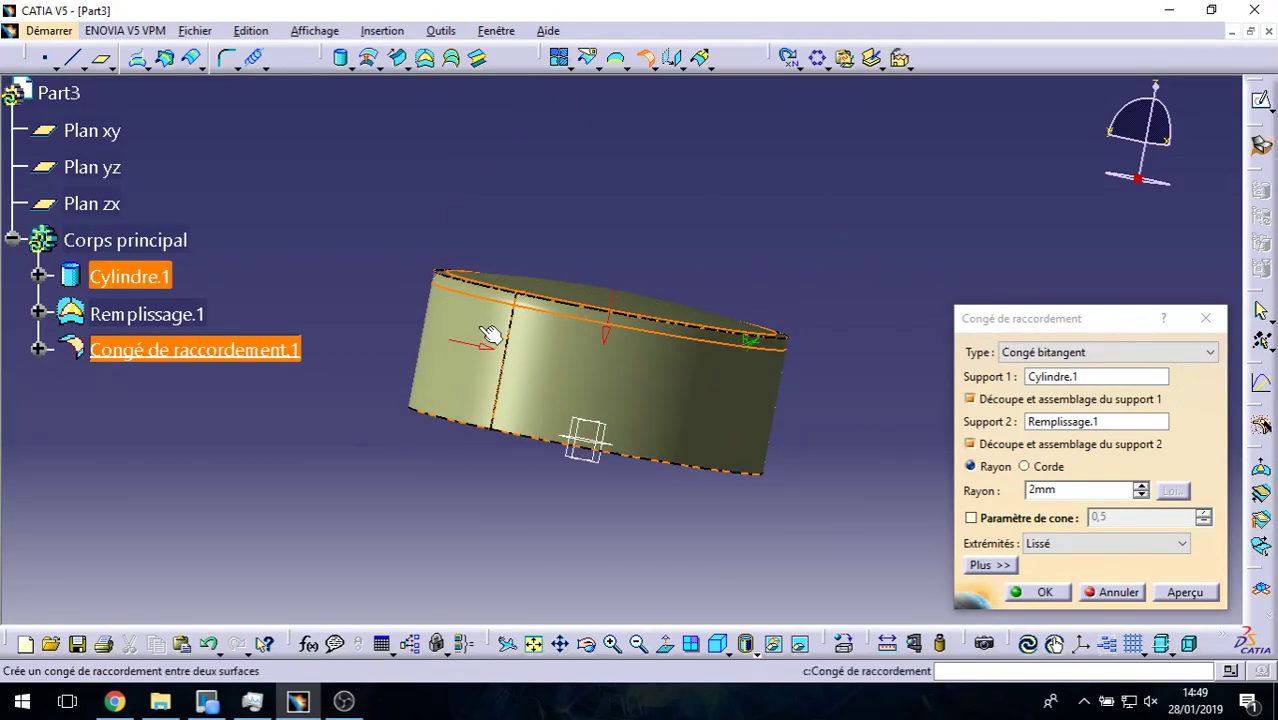
mouse_move(679, 448)
middle_mouse_down()
mouse_move(571, 477)
mouse_move(562, 400)
middle_mouse_up()
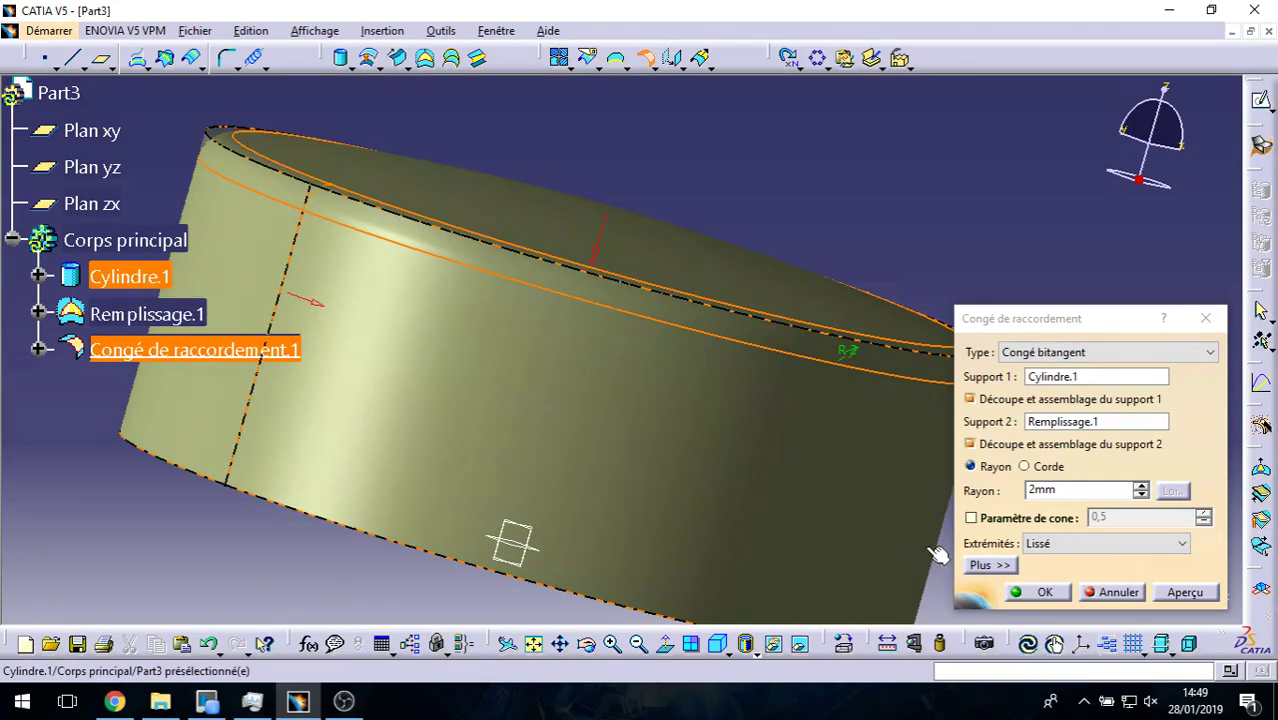
left_click(1035, 592)
middle_click_drag(813, 200, 796, 347)
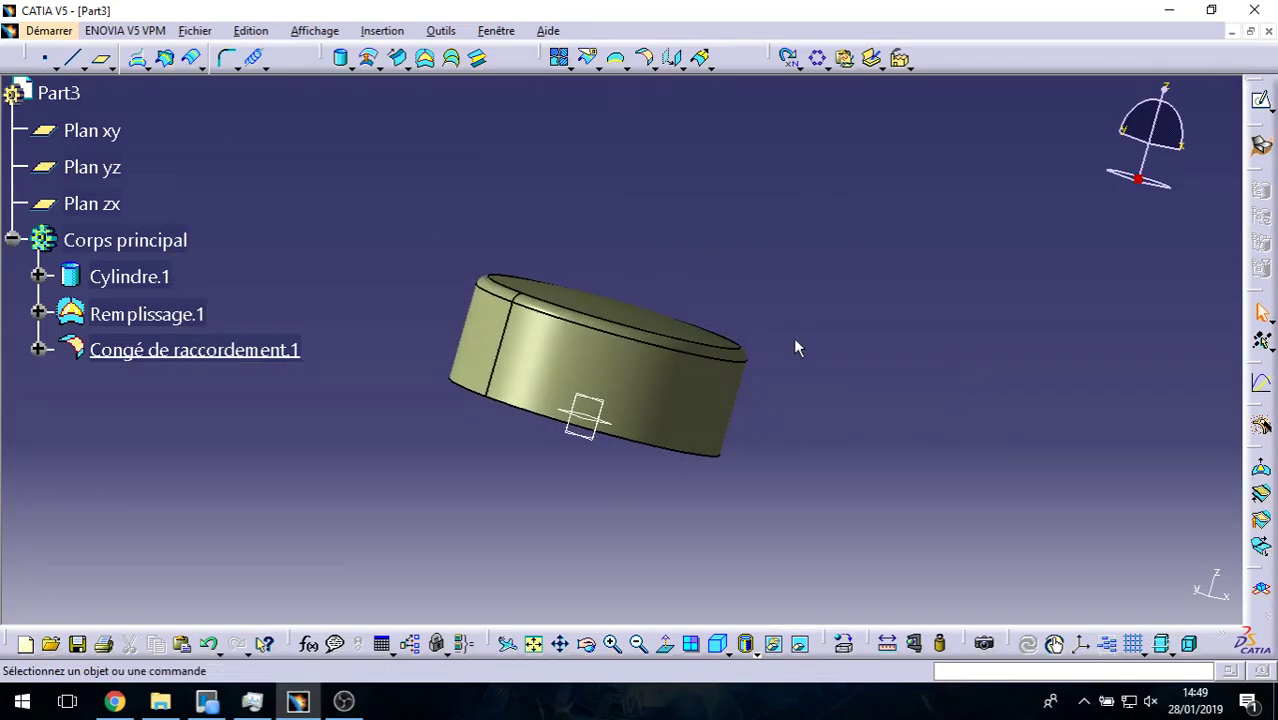
left_click(643, 473)
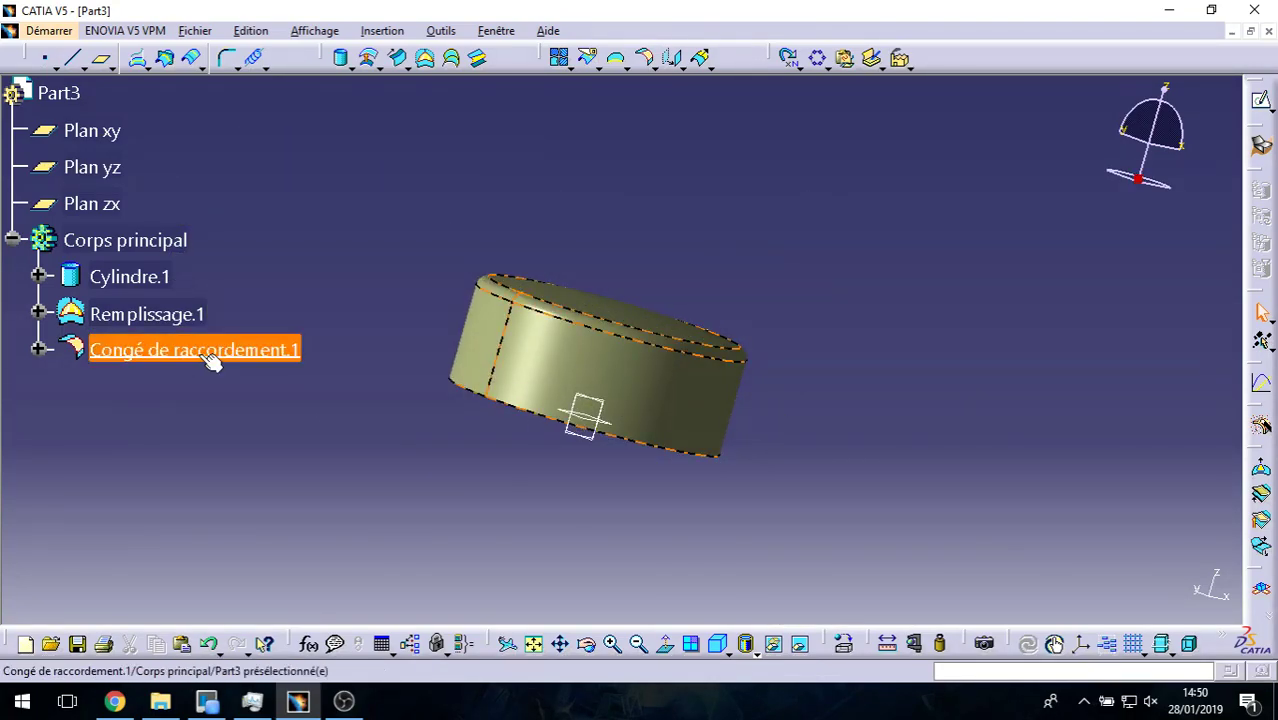
middle_click_drag(653, 251, 491, 357)
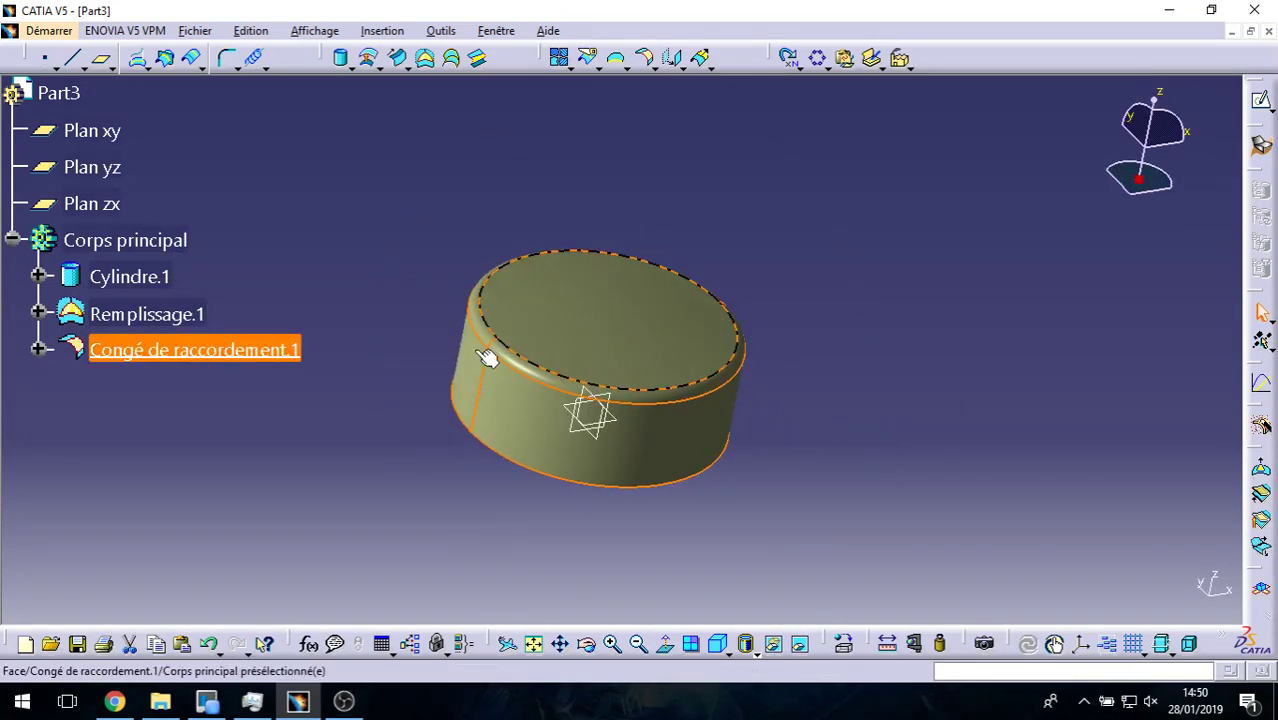
left_click(160, 352)
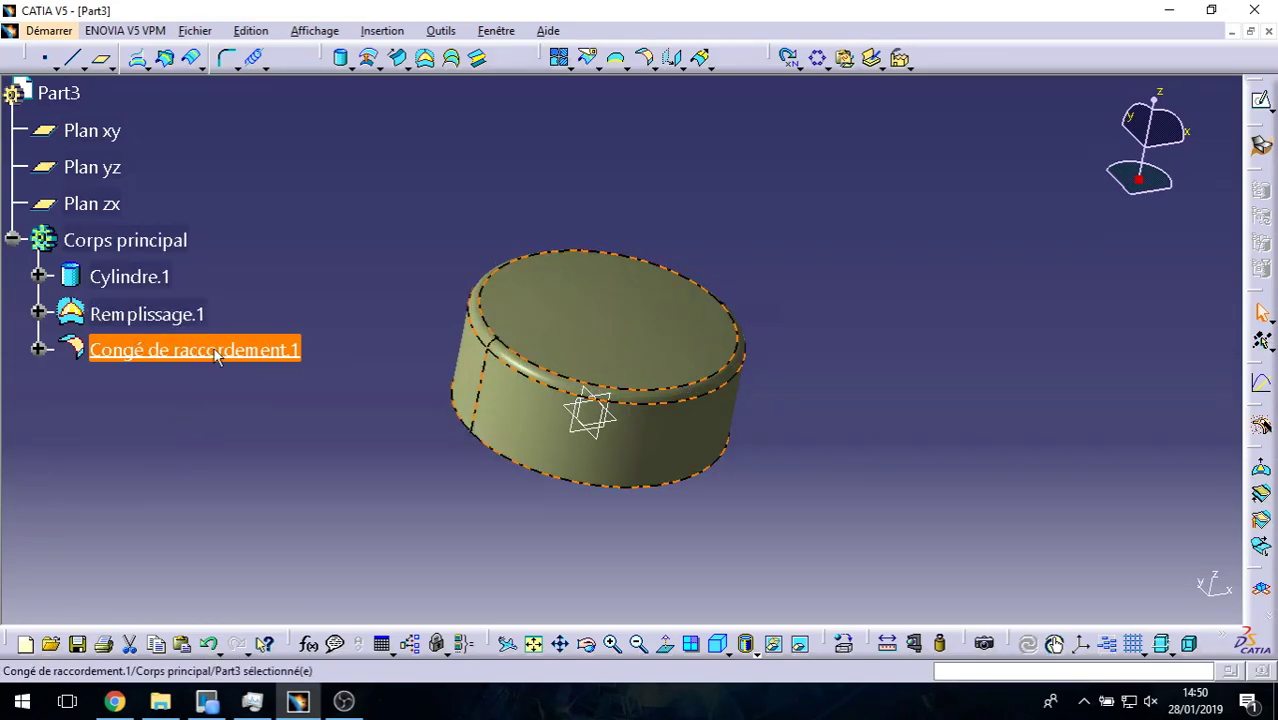
mouse_move(418, 291)
middle_mouse_down()
mouse_move(539, 347)
mouse_move(567, 279)
middle_mouse_up()
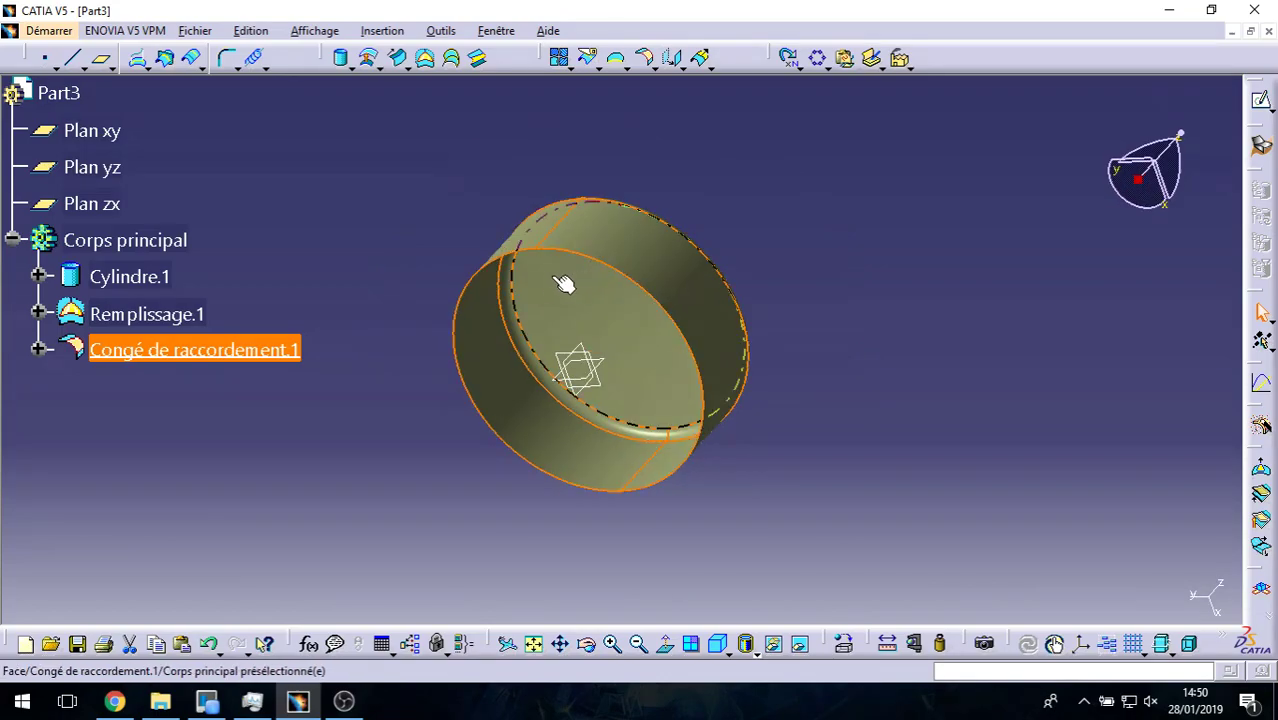
mouse_move(718, 205)
middle_mouse_down()
mouse_move(606, 248)
mouse_move(597, 385)
middle_mouse_up()
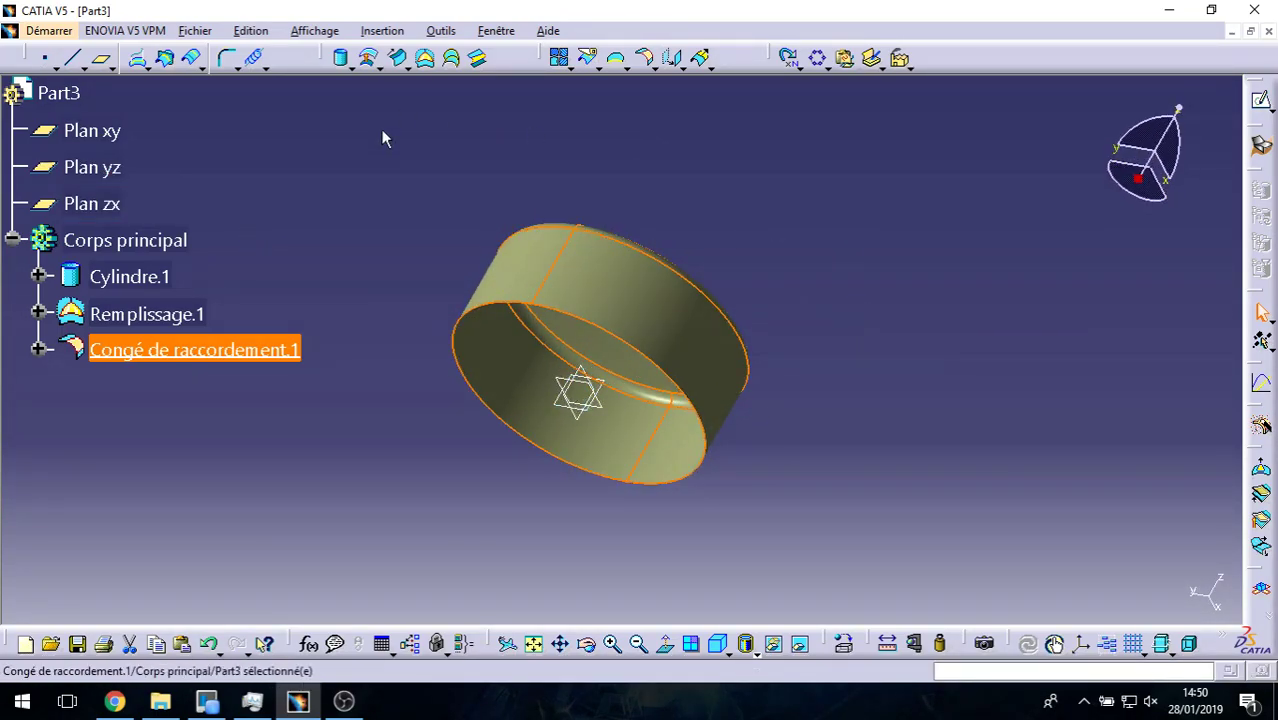
Step: Offset the fillet surface by -2mm and preview the result
left_click(645, 60)
left_click(369, 57)
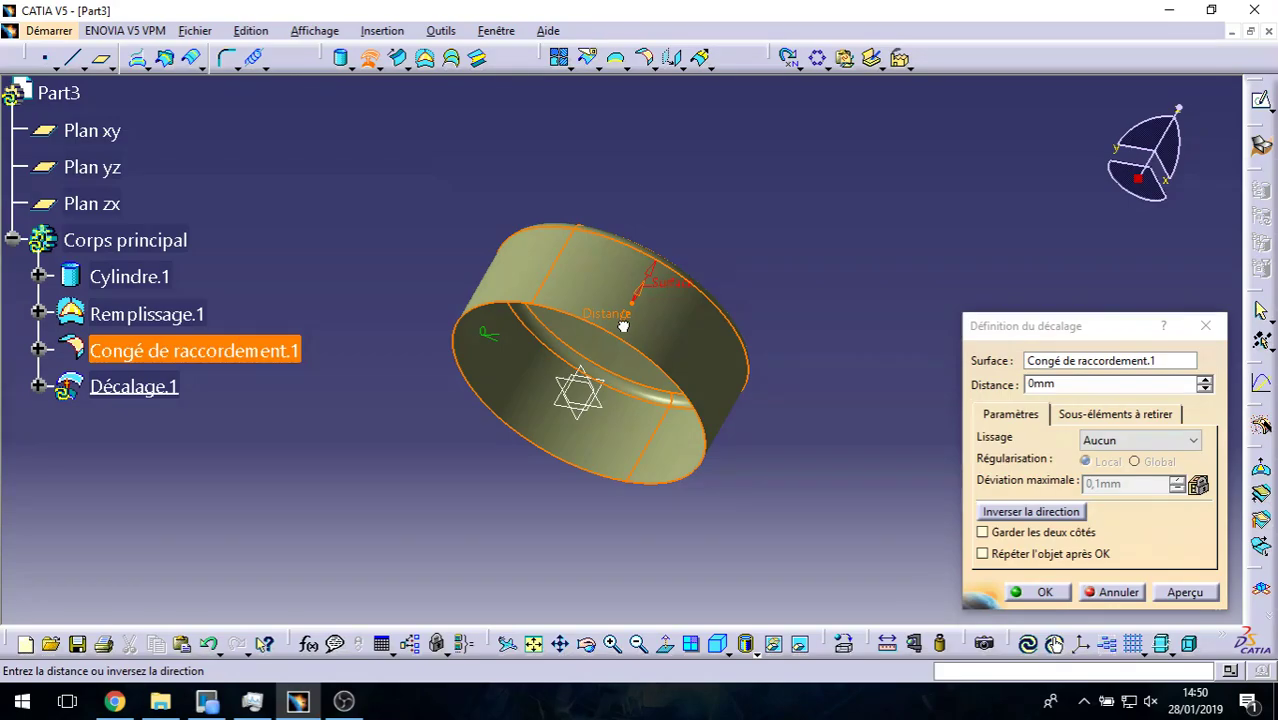
mouse_move(613, 457)
middle_mouse_down()
mouse_move(585, 342)
mouse_move(629, 215)
mouse_move(642, 371)
middle_mouse_up()
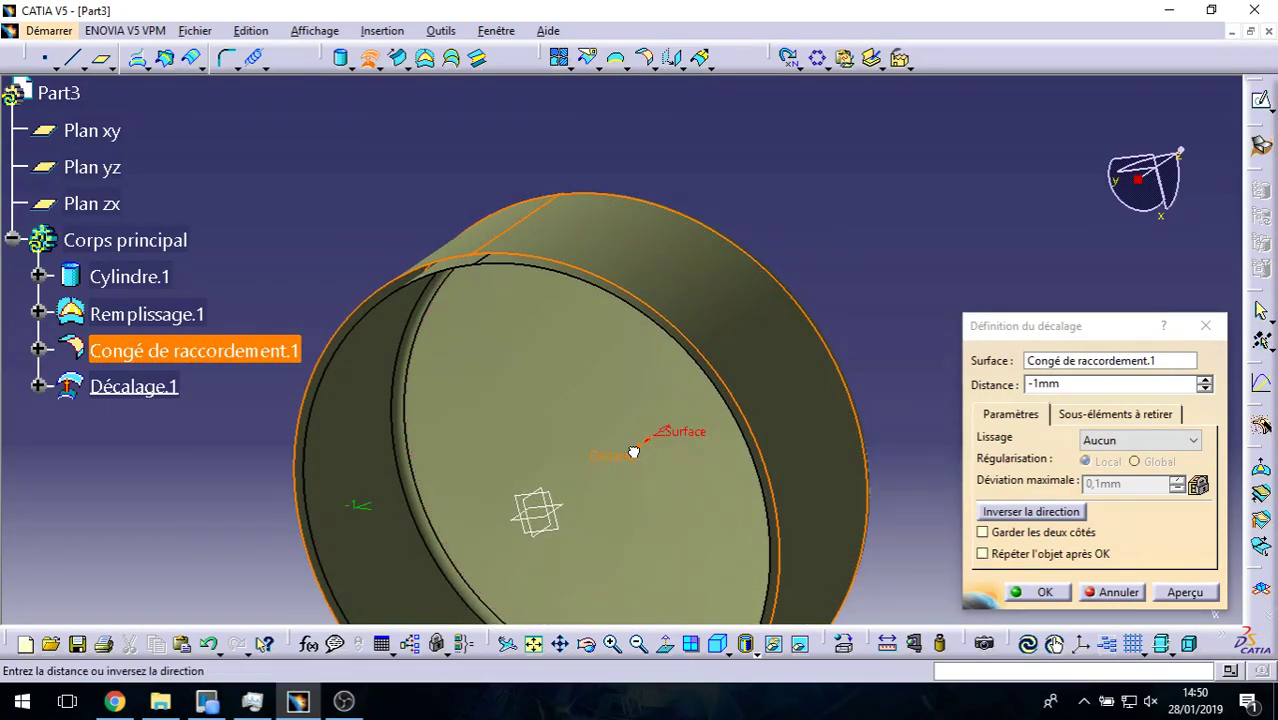
left_click_drag(633, 452, 630, 456)
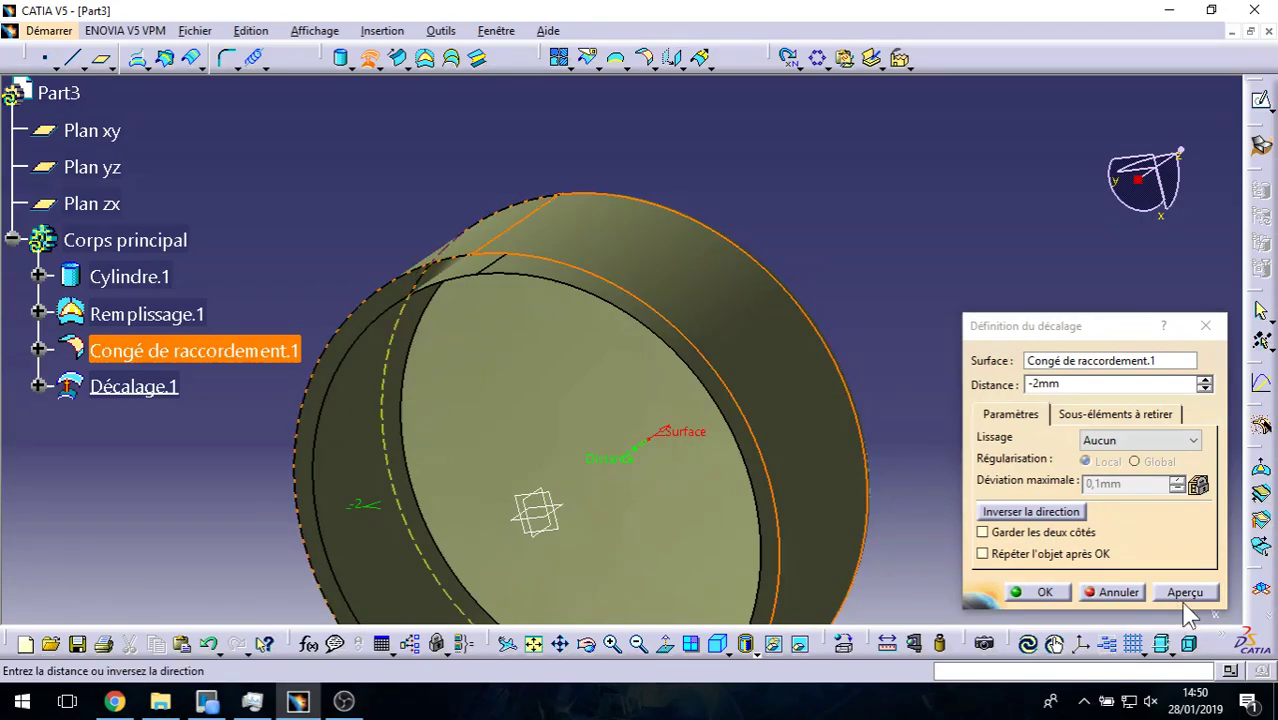
middle_click_drag(784, 427, 912, 550)
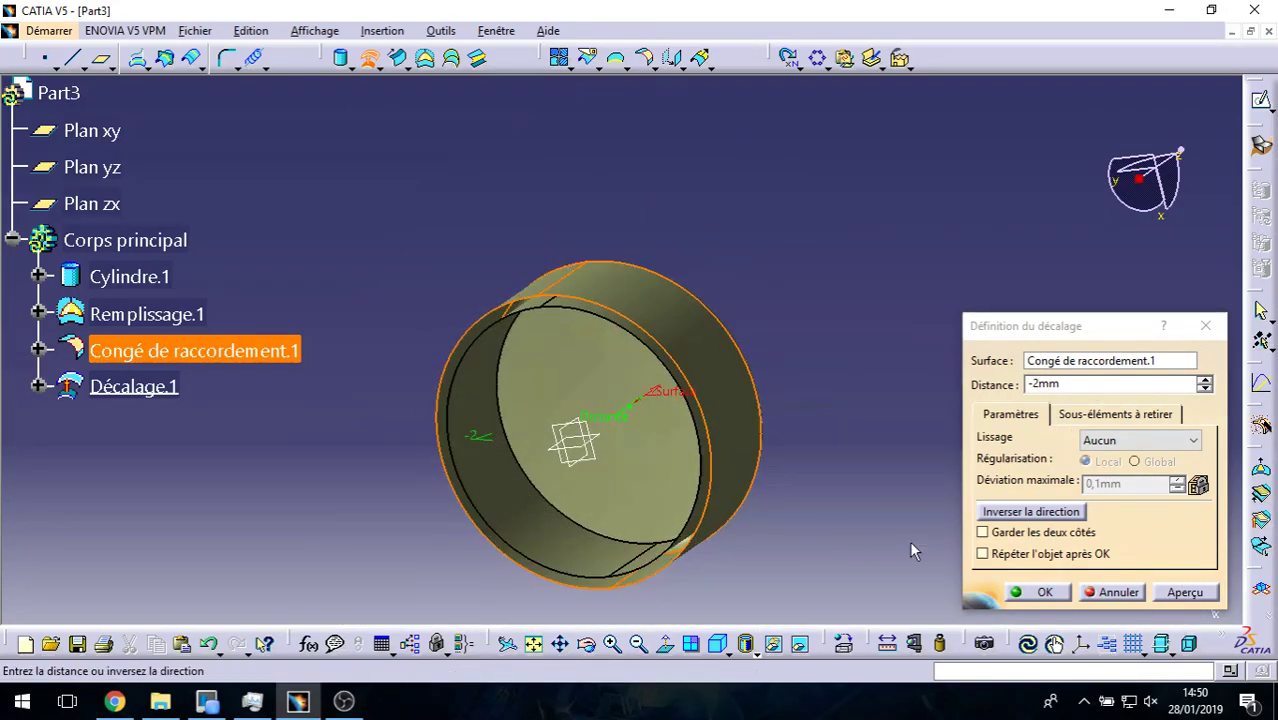
left_click(1200, 597)
Step: Confirm the -2mm offset and hide Congé de raccordement.1 to inspect Décalage.1
left_click(1040, 592)
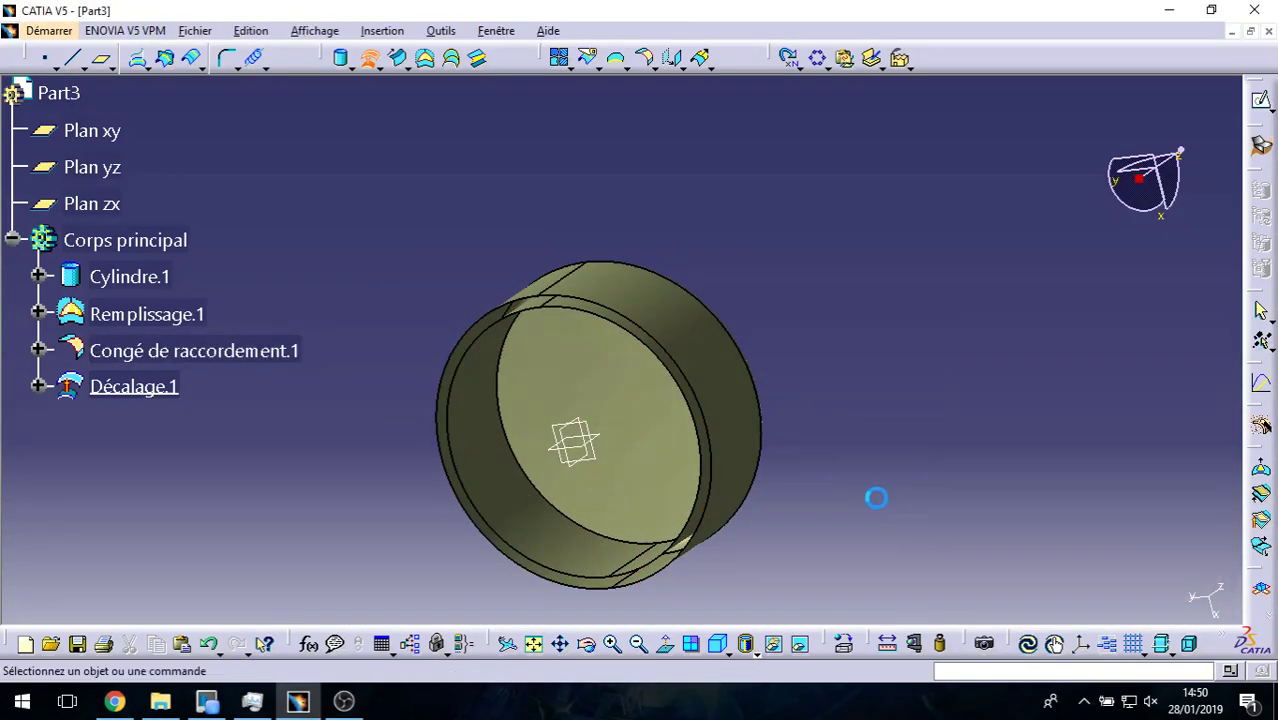
mouse_move(876, 499)
middle_mouse_down()
mouse_move(831, 456)
mouse_move(736, 302)
middle_mouse_up()
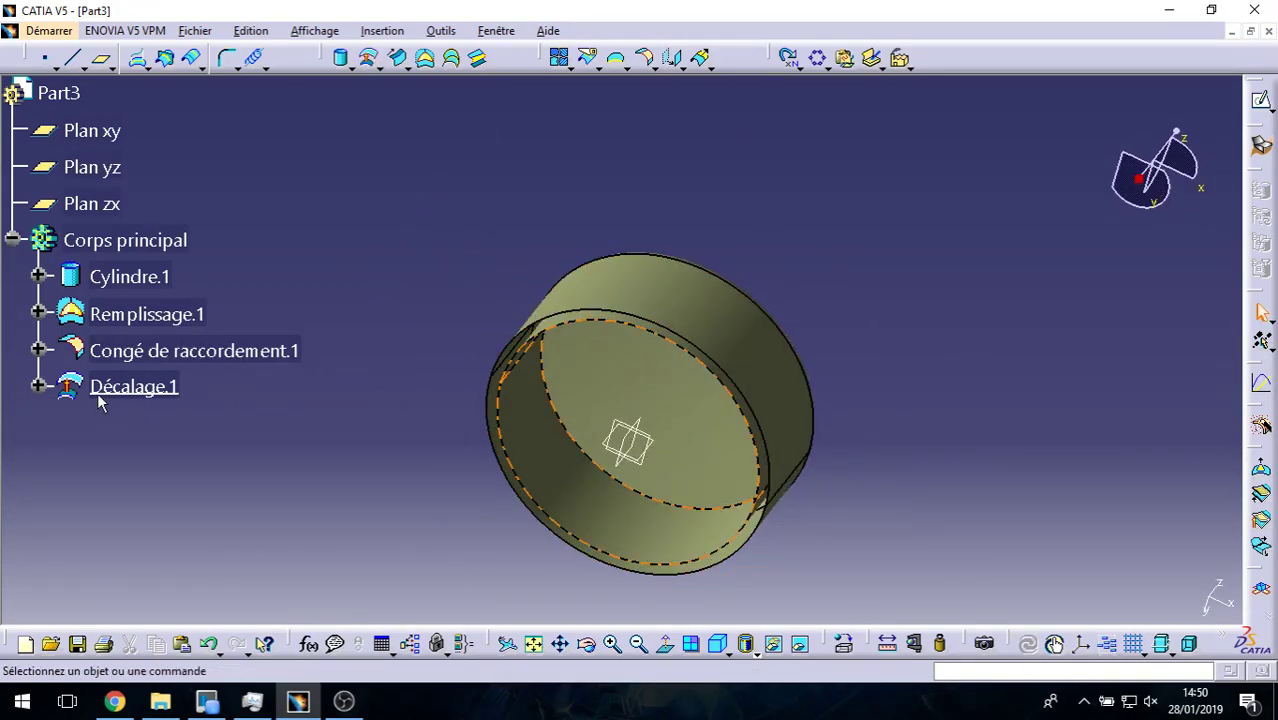
left_click(155, 391)
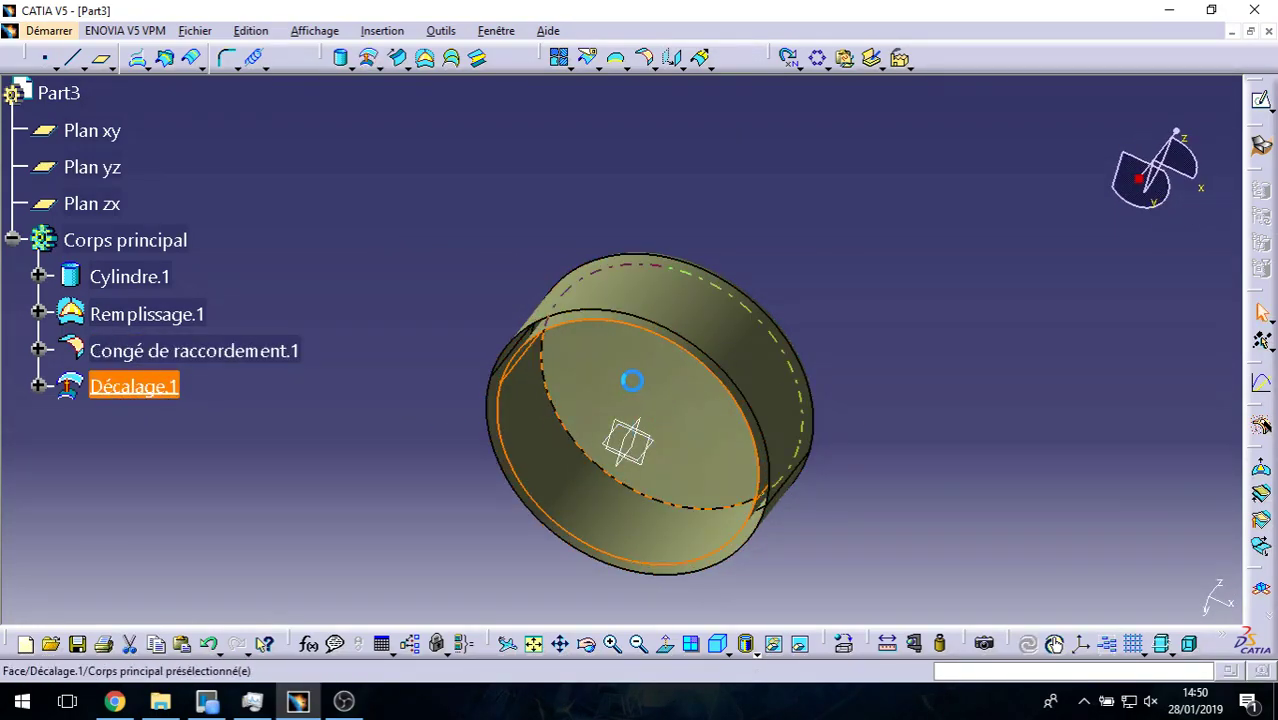
right_click(790, 376)
left_click(812, 357)
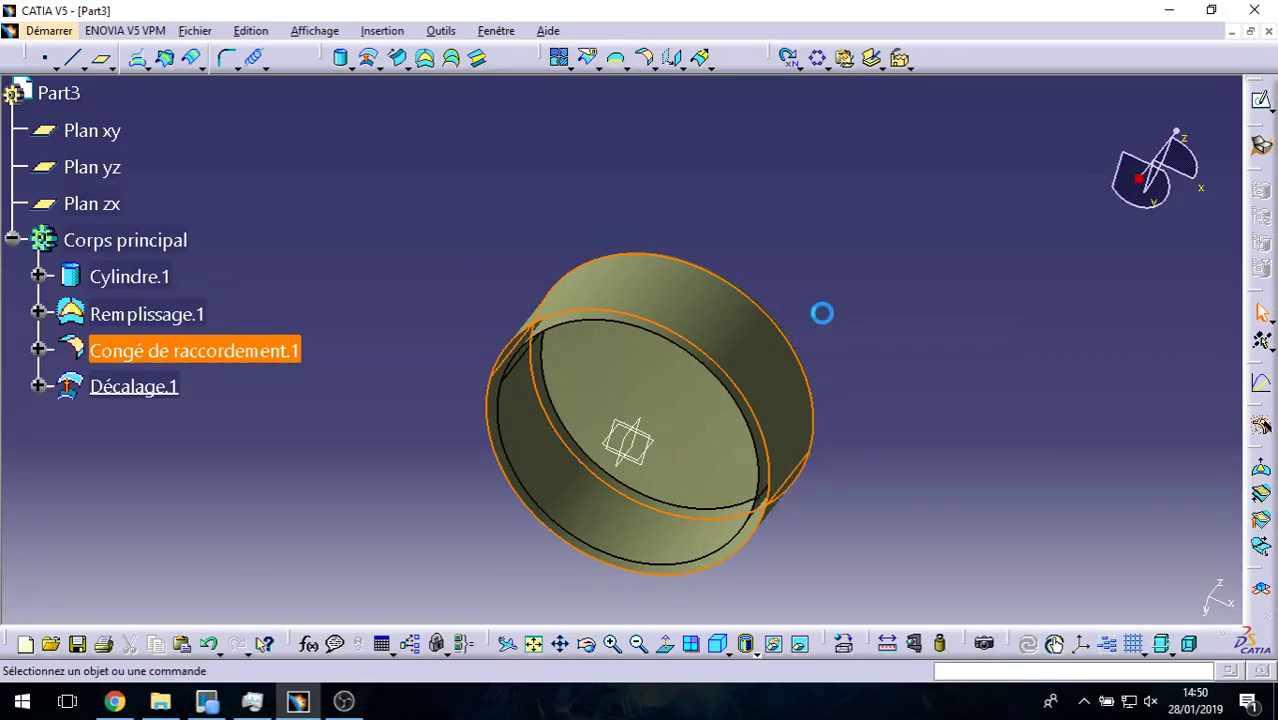
mouse_move(833, 328)
middle_mouse_down()
mouse_move(642, 399)
mouse_move(688, 402)
middle_mouse_up()
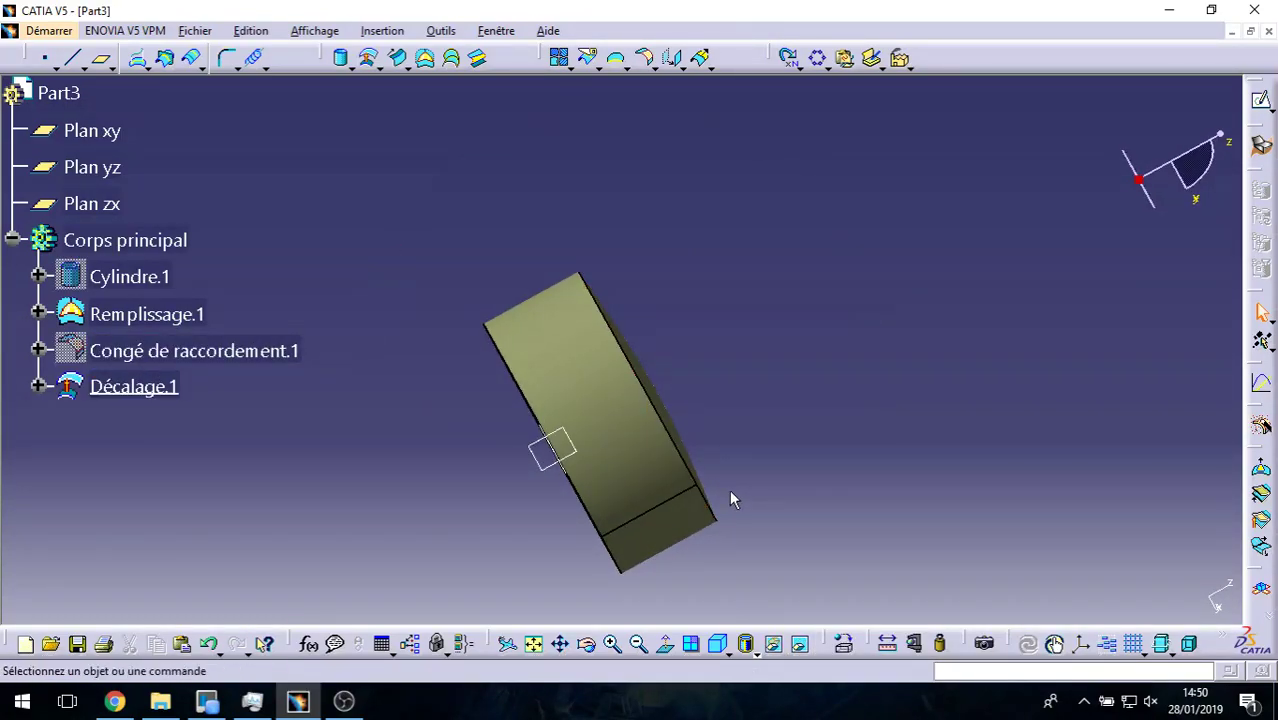
mouse_move(729, 489)
middle_mouse_down()
mouse_move(611, 403)
mouse_move(759, 494)
mouse_move(700, 362)
mouse_move(482, 230)
middle_mouse_up()
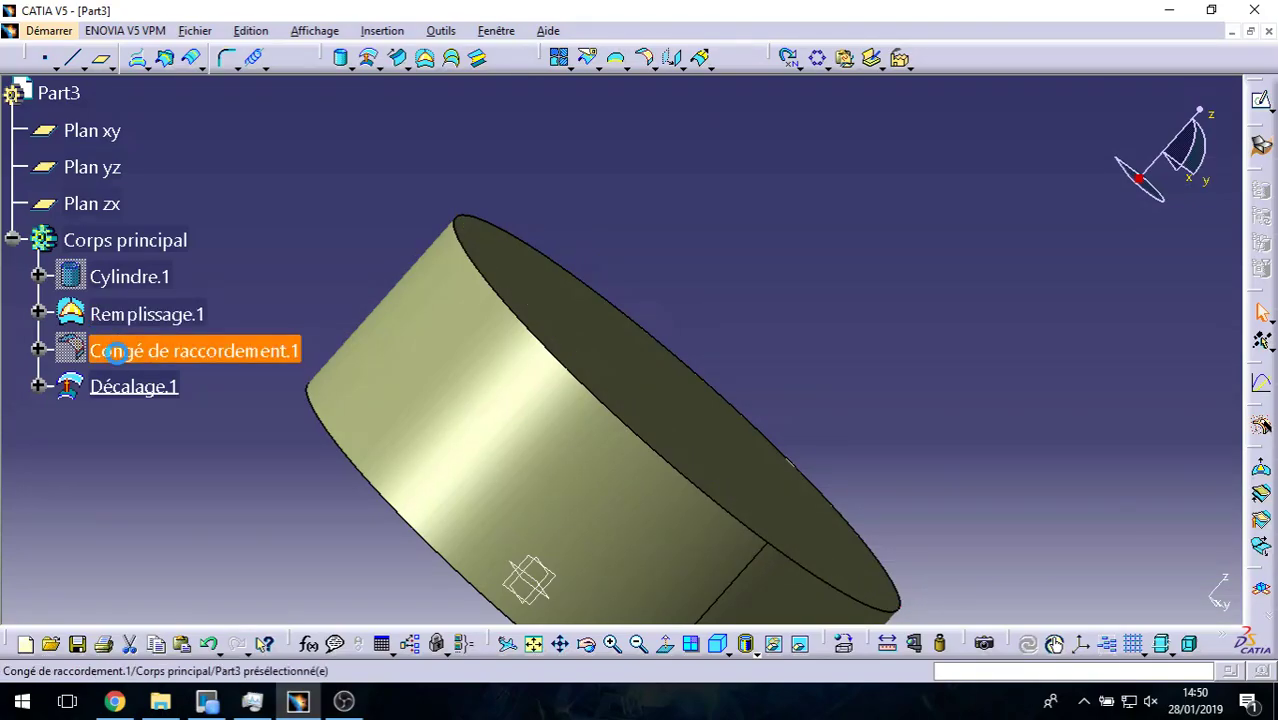
Step: Change the fillet radius to 3mm
double_click(125, 352)
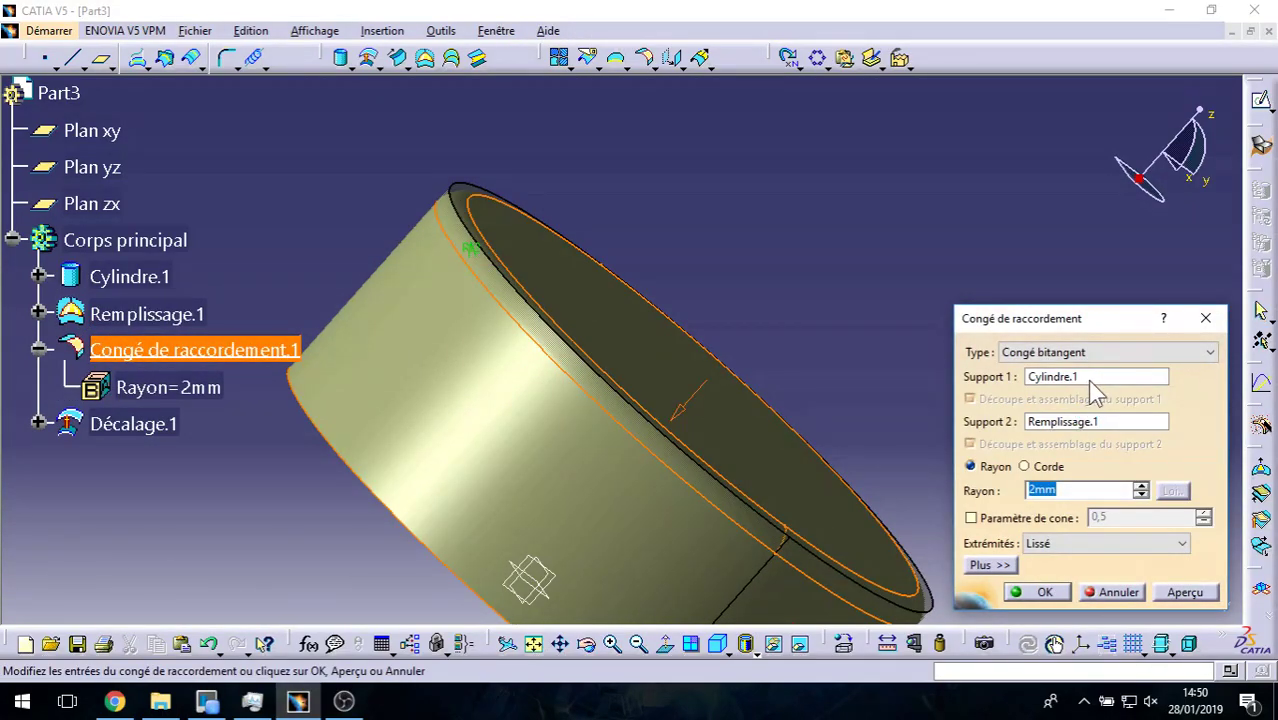
left_click(1140, 486)
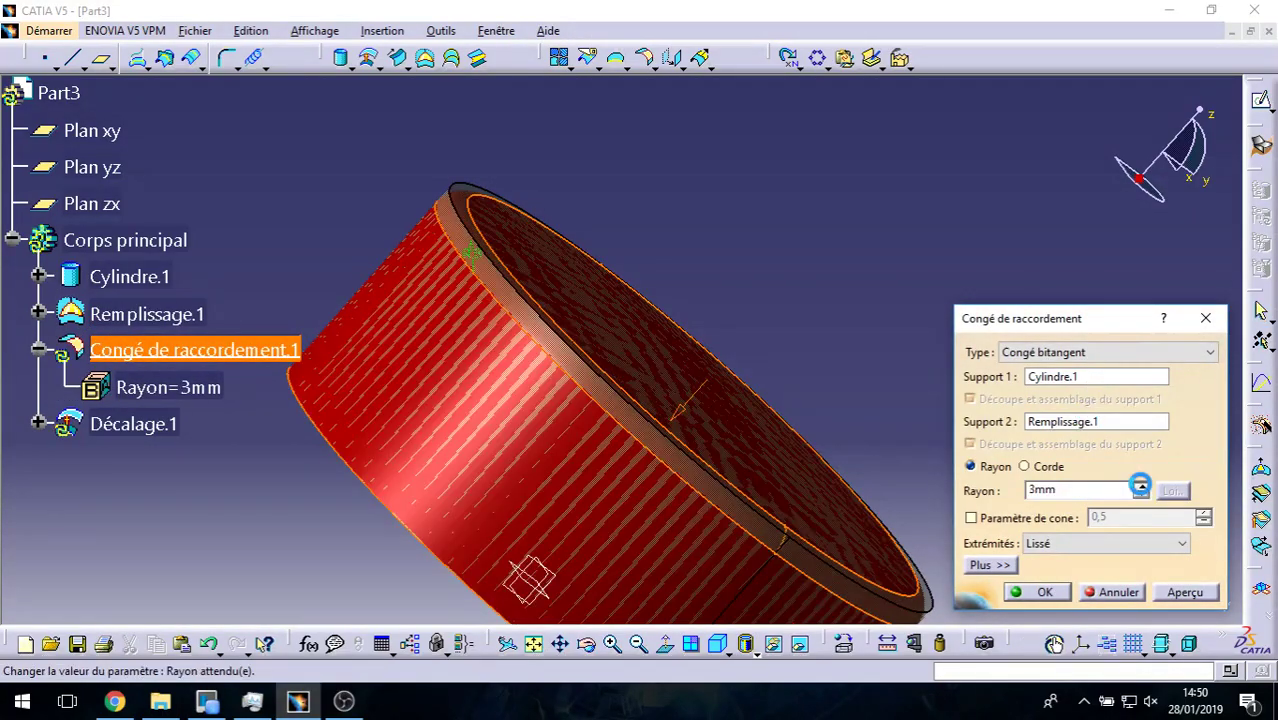
left_click(1184, 592)
left_click(1045, 594)
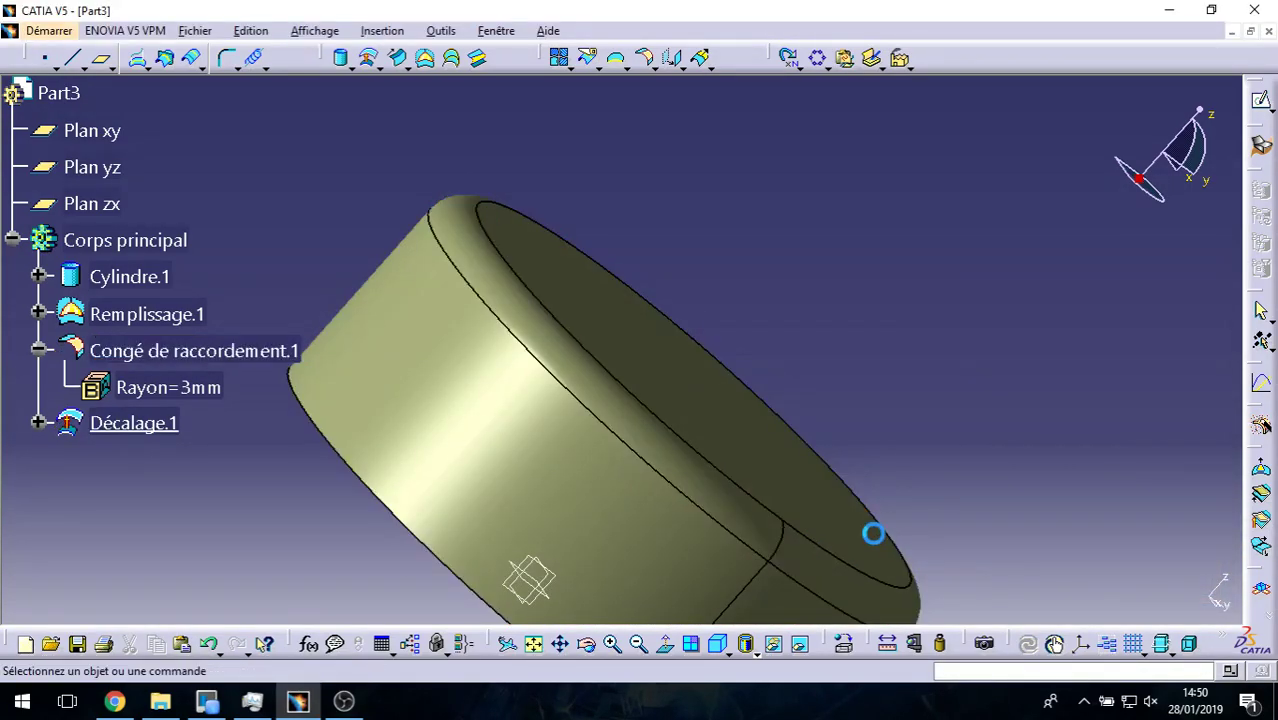
Step: Hide the fillet to check the offset, then show it again beside Décalage.1
middle_click_drag(548, 462, 673, 323)
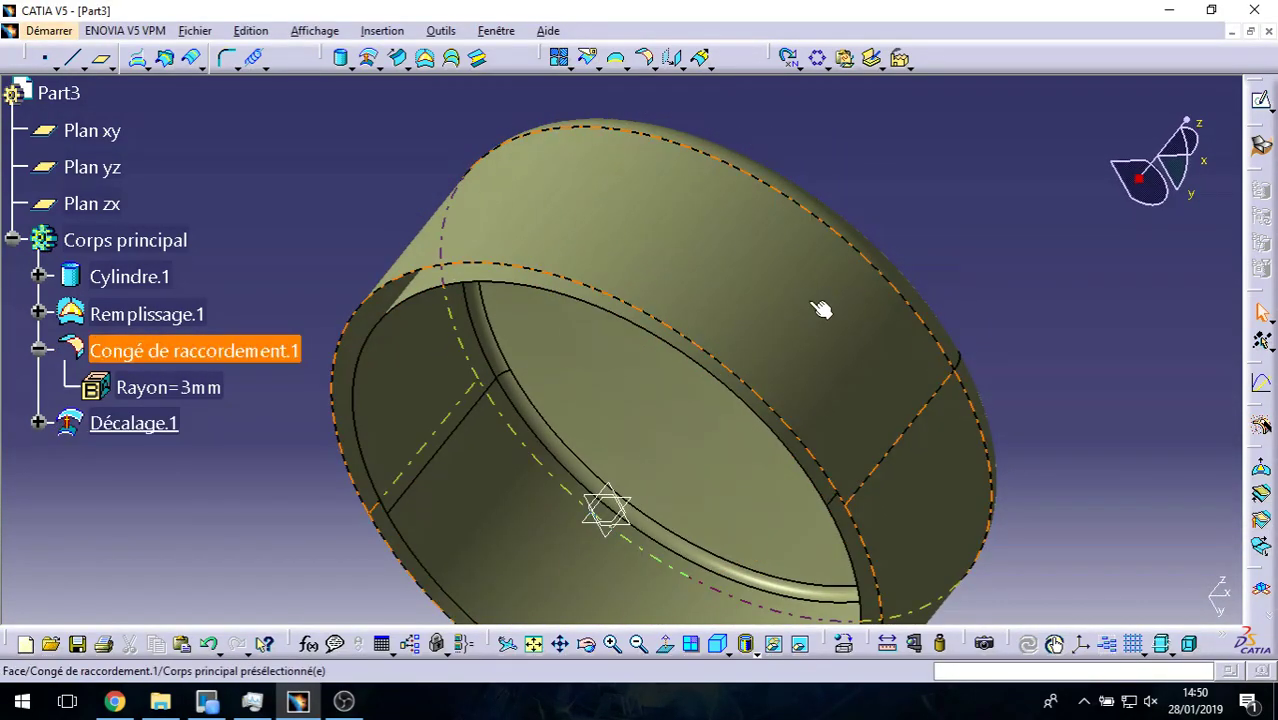
right_click(800, 302)
left_click(850, 356)
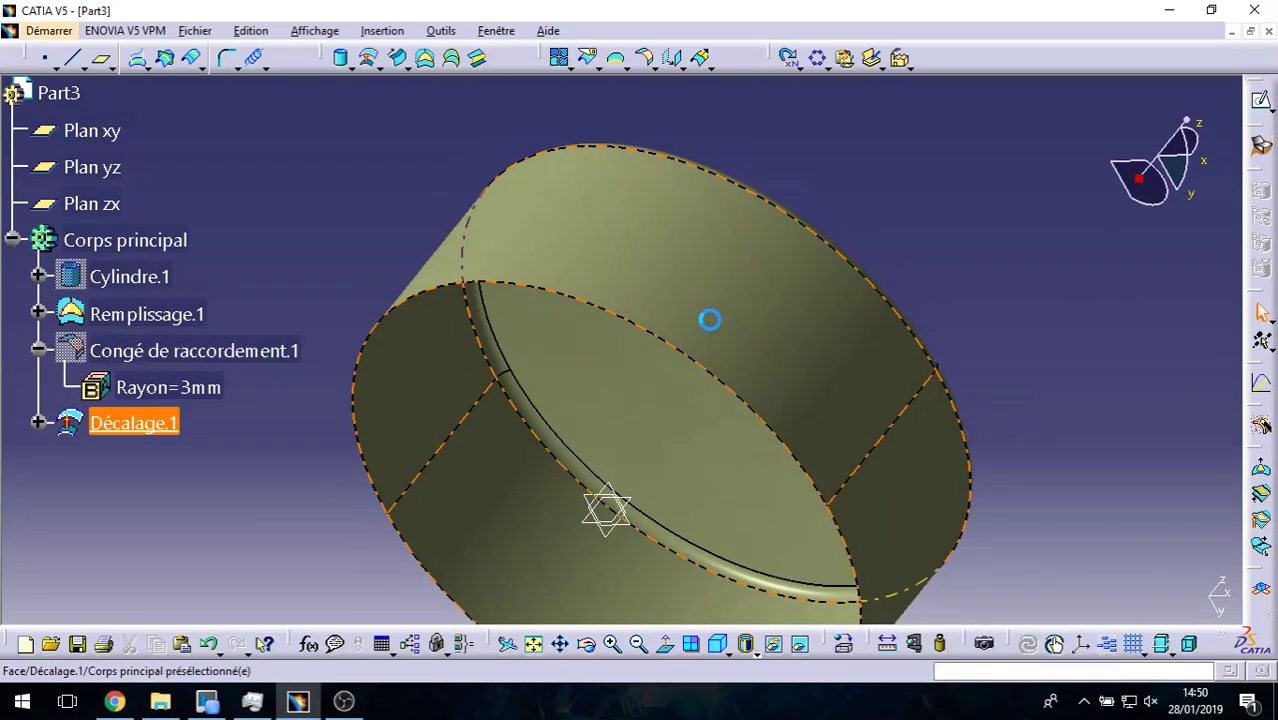
mouse_move(752, 300)
middle_mouse_down()
mouse_move(622, 351)
mouse_move(579, 351)
mouse_move(551, 331)
middle_mouse_up()
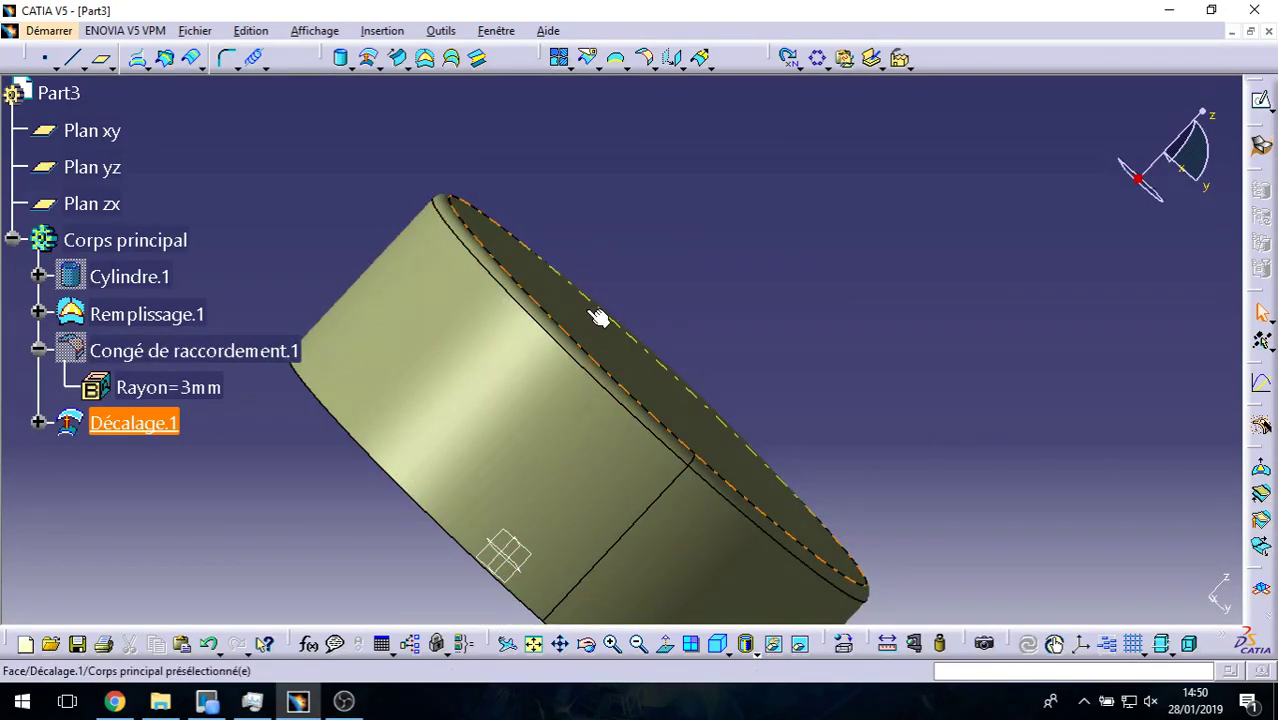
right_click(145, 277)
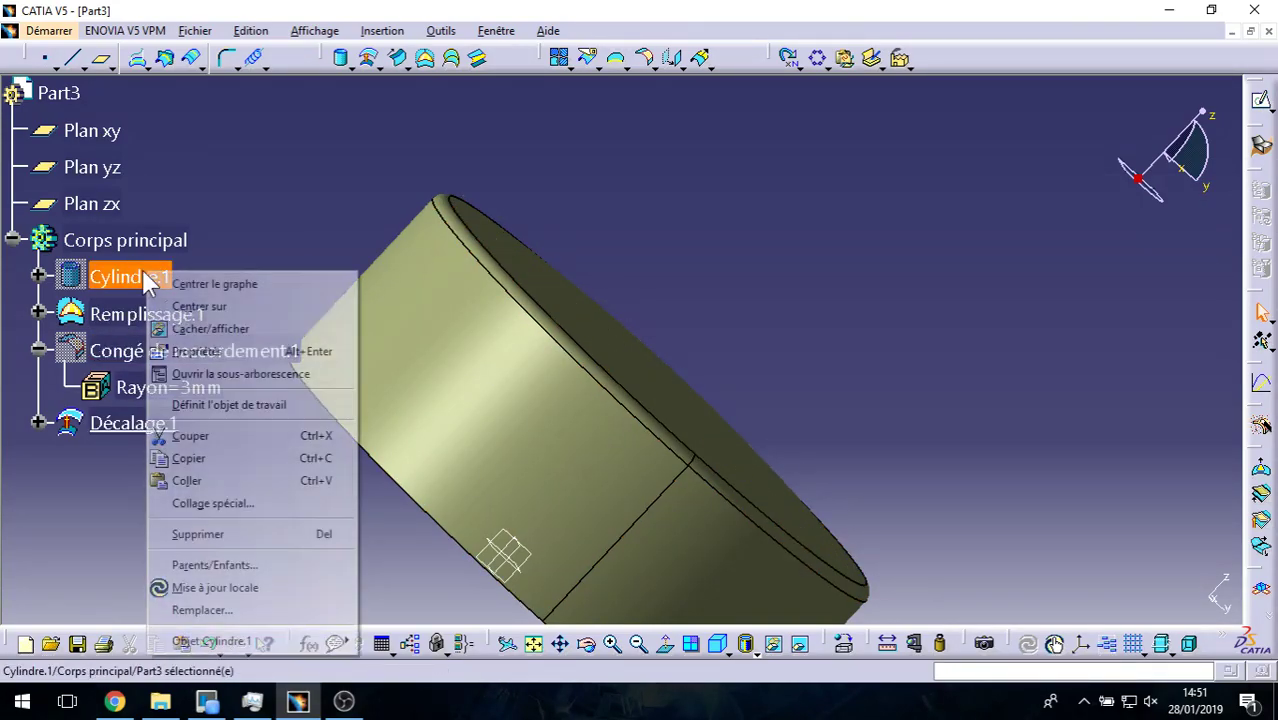
left_click(117, 351)
right_click(132, 351)
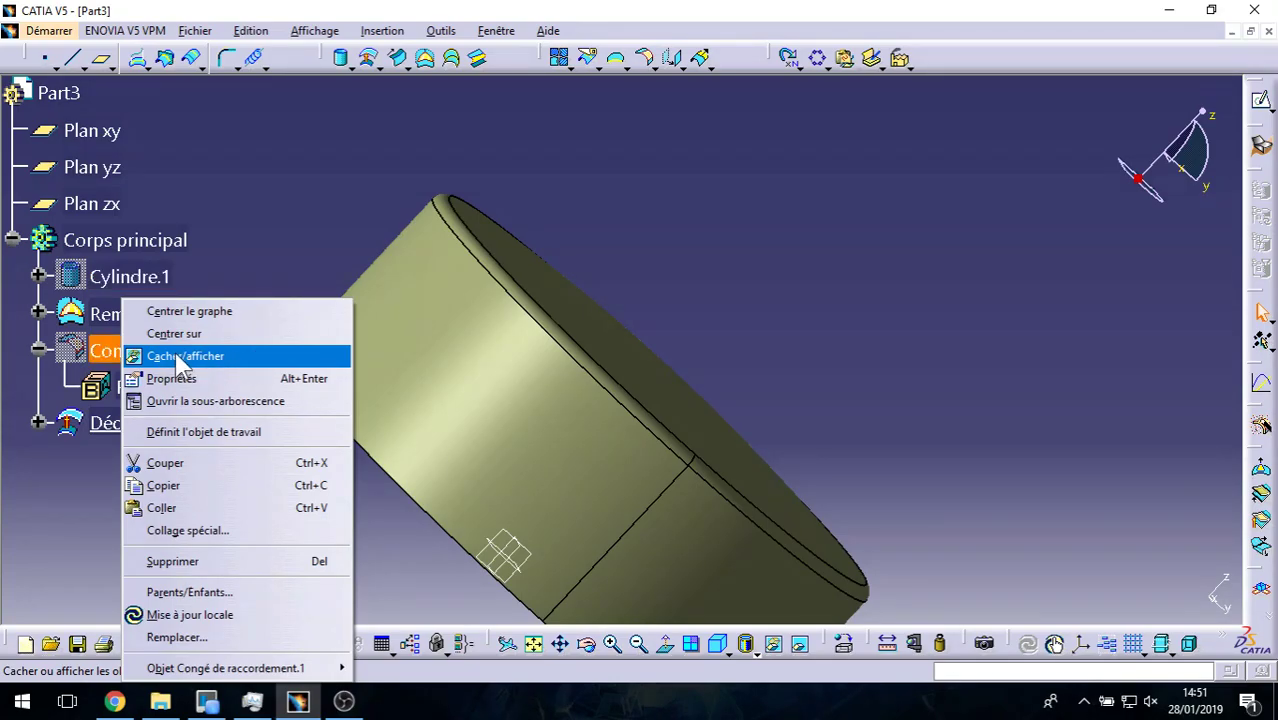
left_click(206, 356)
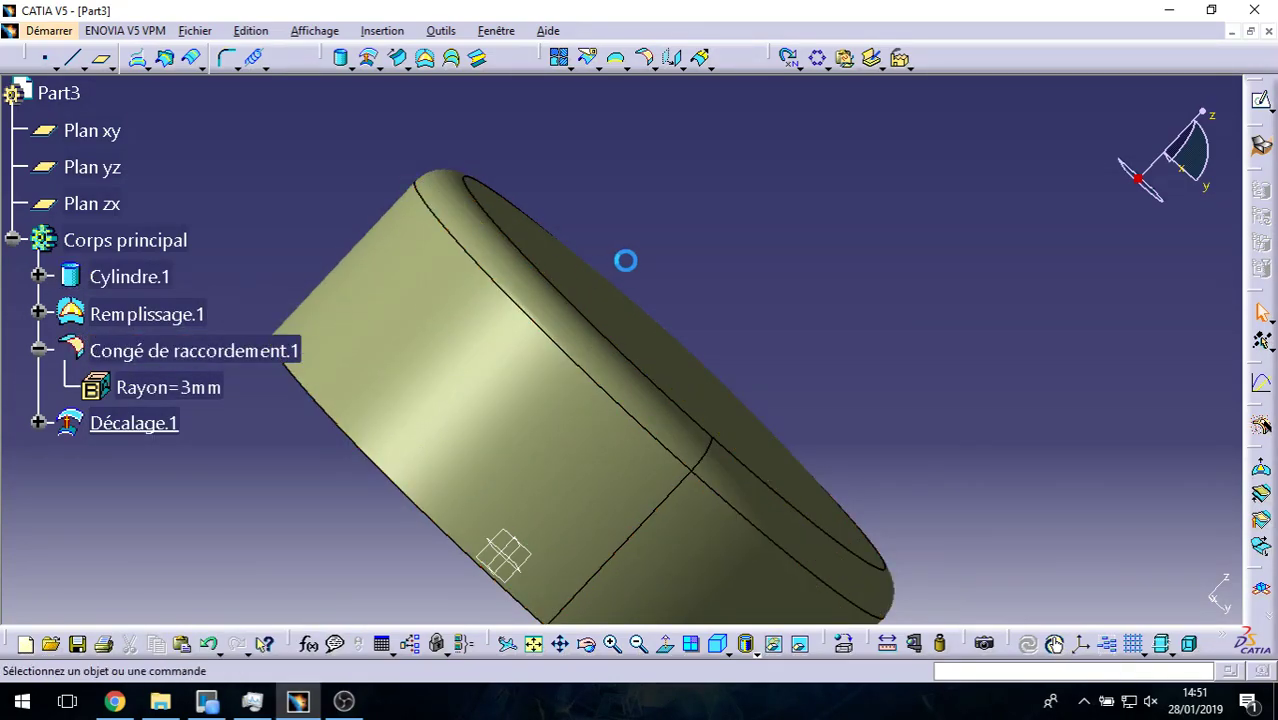
mouse_move(625, 260)
middle_mouse_down()
mouse_move(655, 308)
mouse_move(640, 392)
mouse_move(613, 432)
middle_mouse_up()
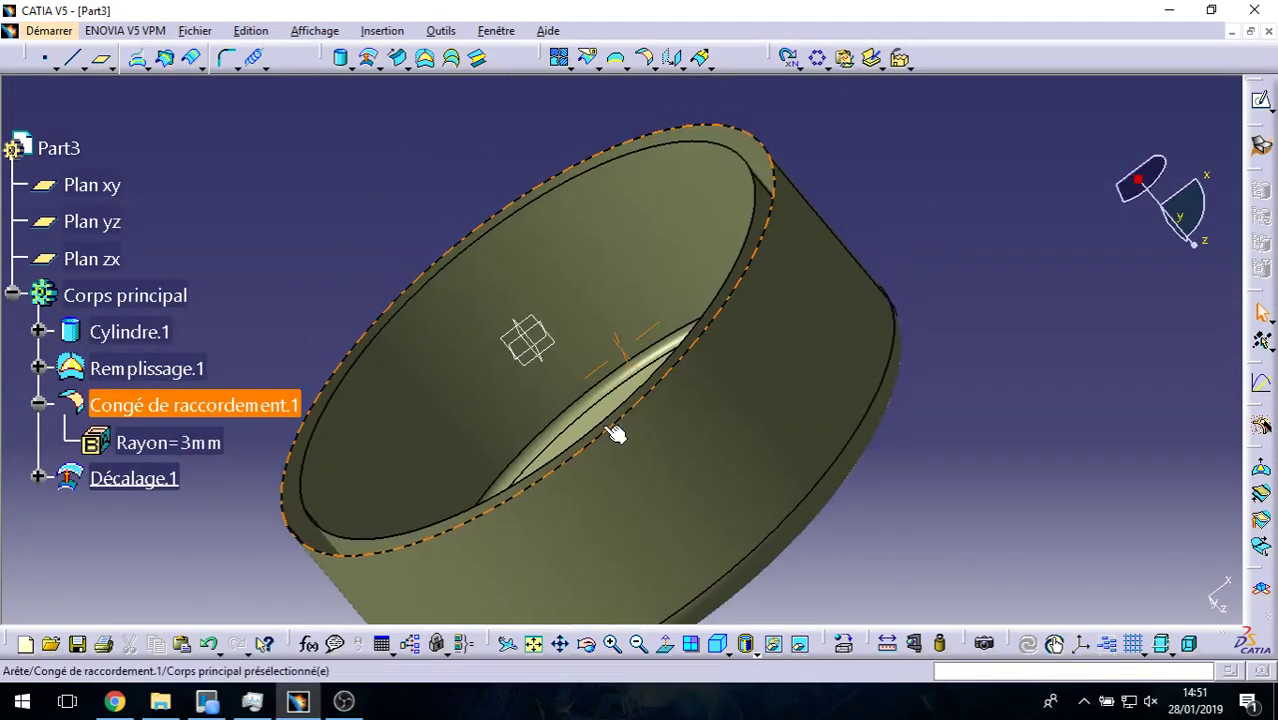
Step: Blend the fillet's rim edge to Décalage.1's edge on their surfaces, aligning the closing point
left_click(478, 60)
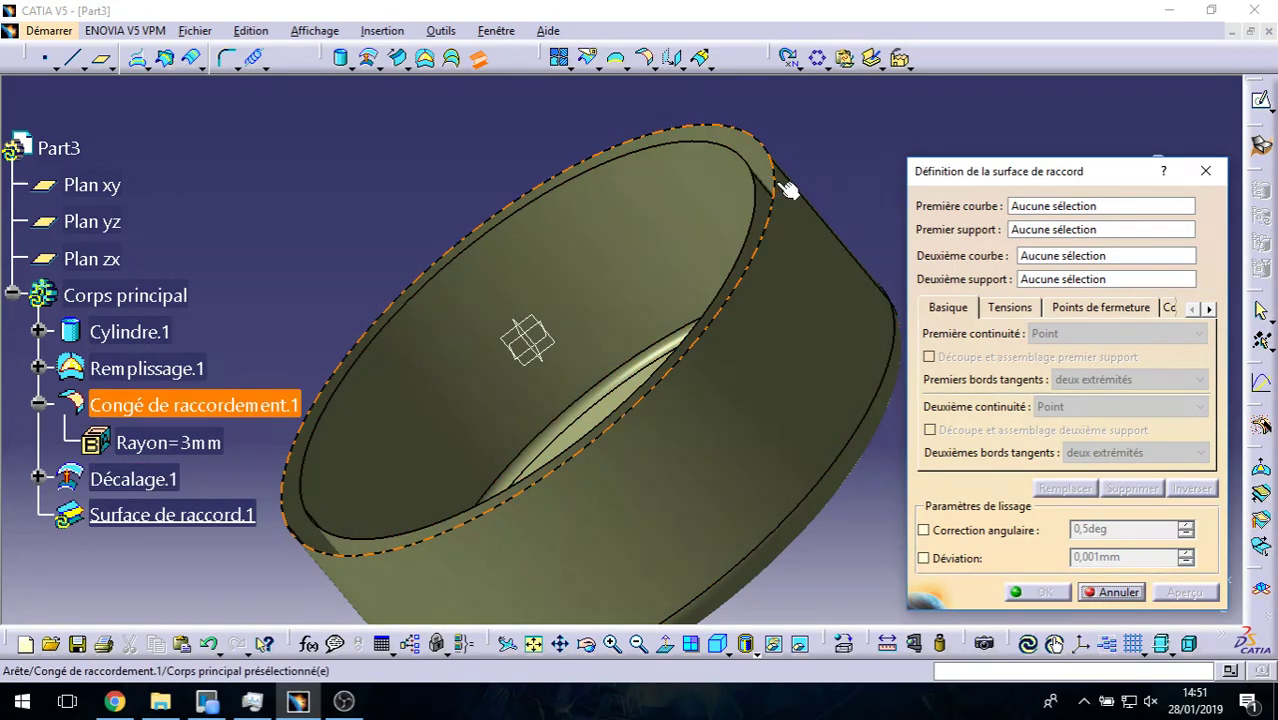
left_click(781, 196)
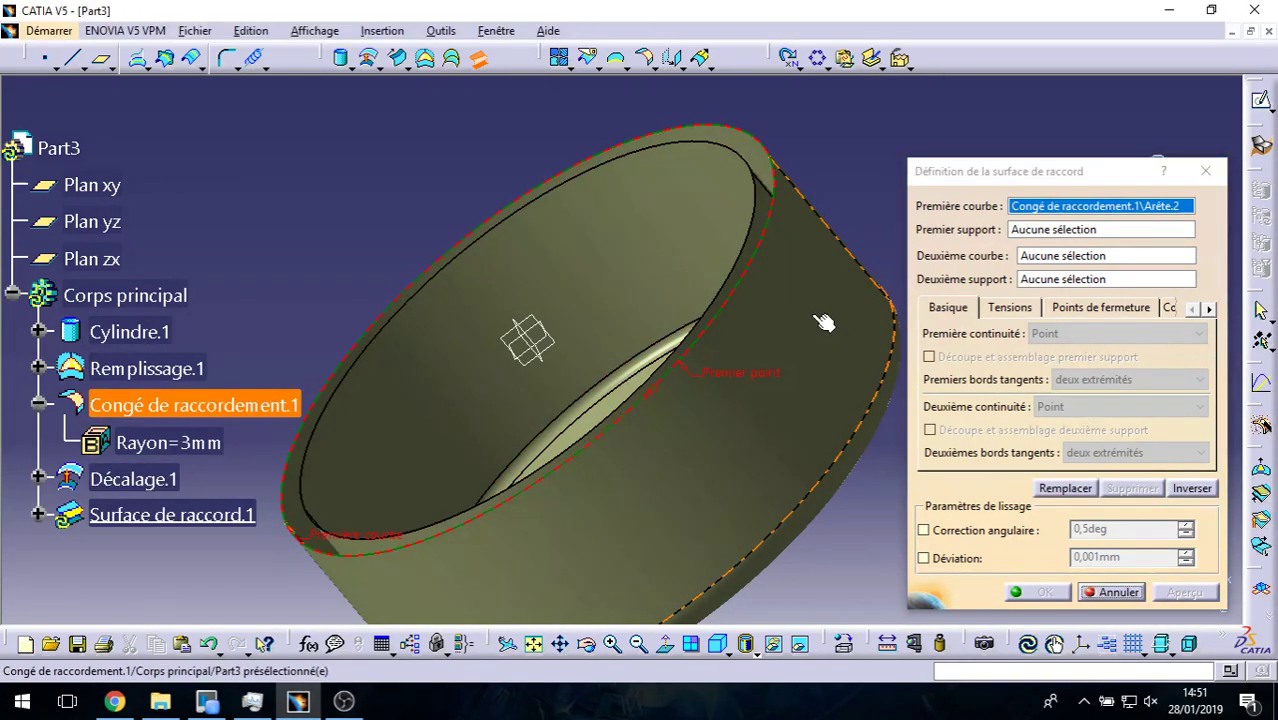
left_click(825, 323)
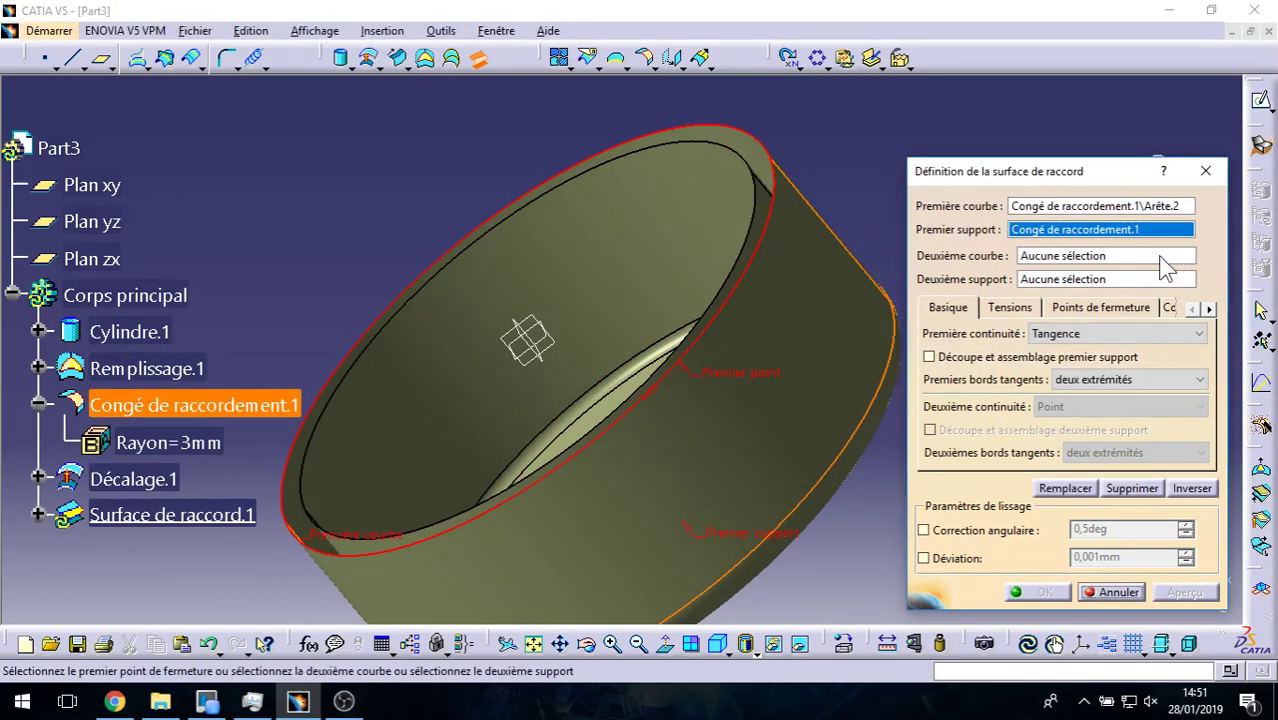
left_click(758, 234)
left_click(685, 220)
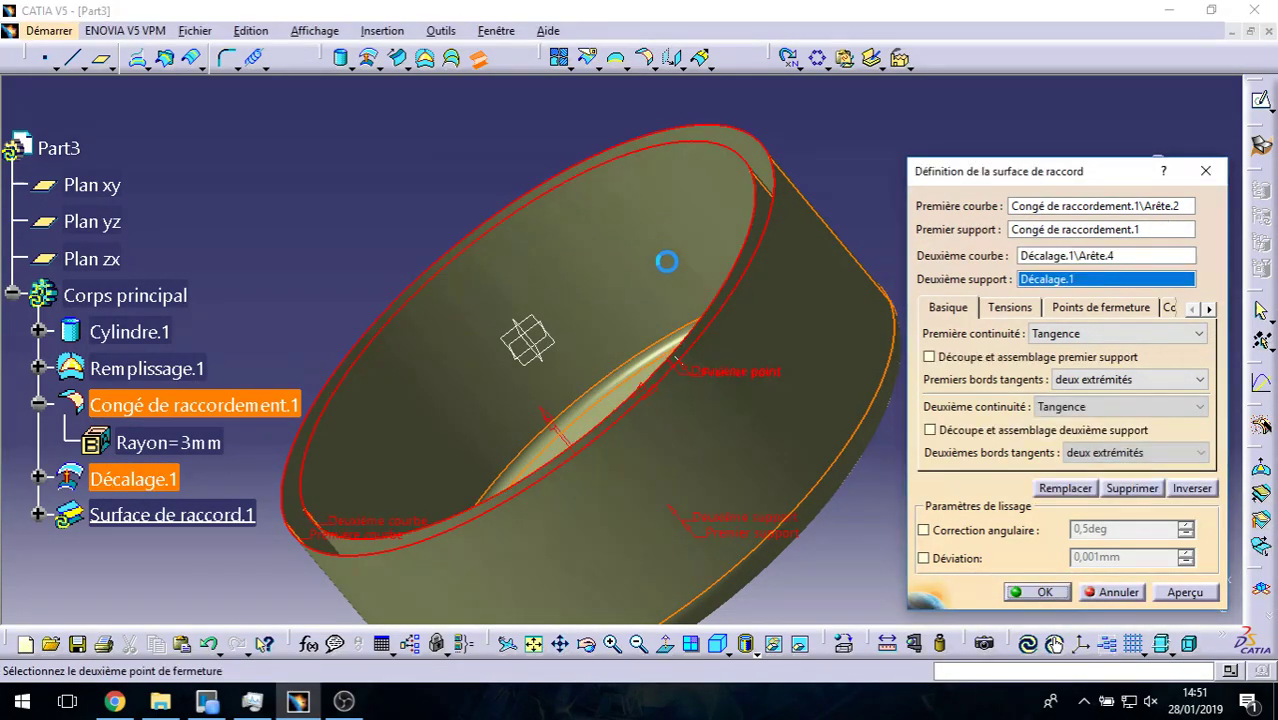
mouse_move(491, 465)
middle_mouse_down()
mouse_move(471, 366)
mouse_move(518, 292)
middle_mouse_up()
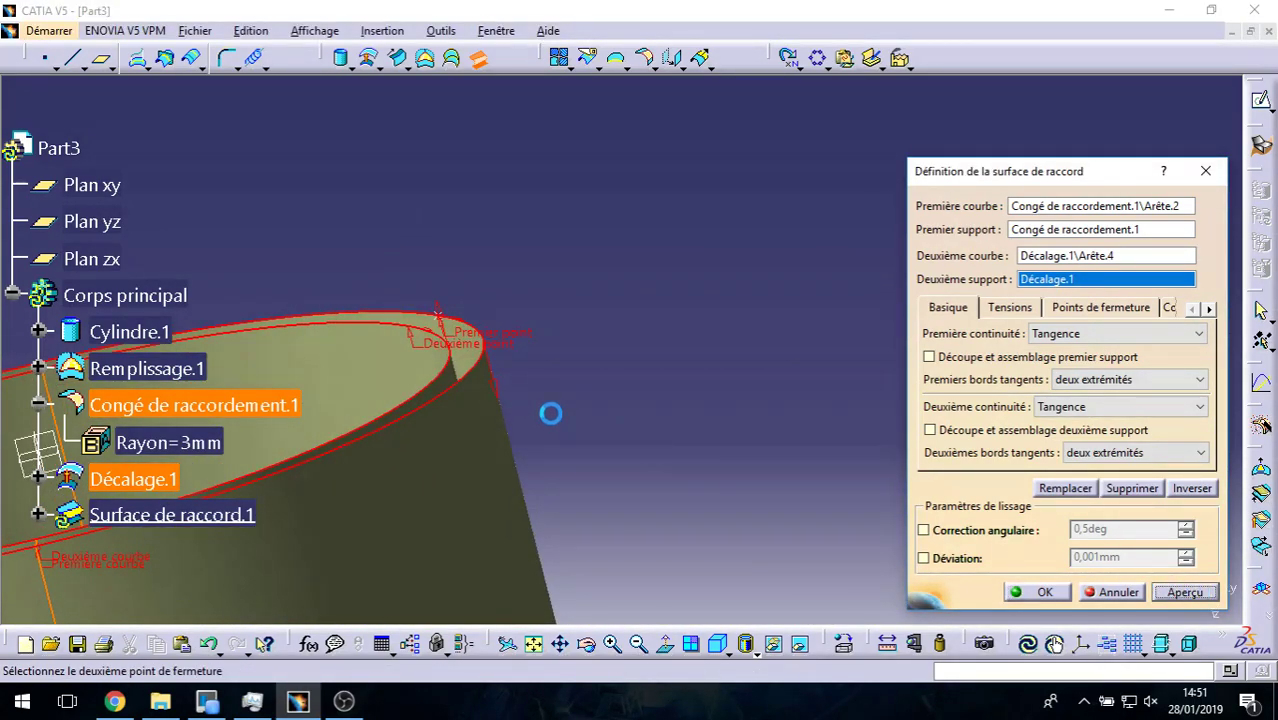
mouse_move(478, 357)
middle_mouse_down()
mouse_move(458, 327)
mouse_move(574, 363)
mouse_move(589, 207)
middle_mouse_up()
left_click(618, 228)
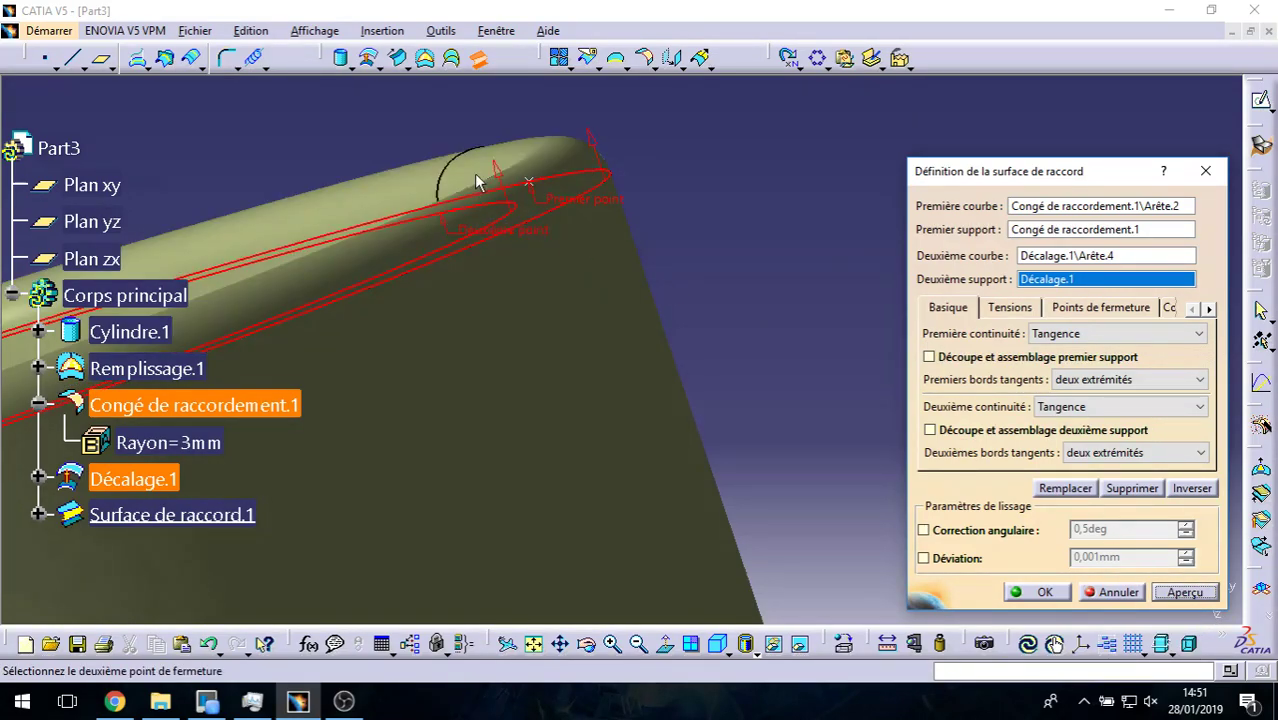
mouse_move(497, 163)
middle_mouse_down()
mouse_move(522, 251)
mouse_move(746, 261)
middle_mouse_up()
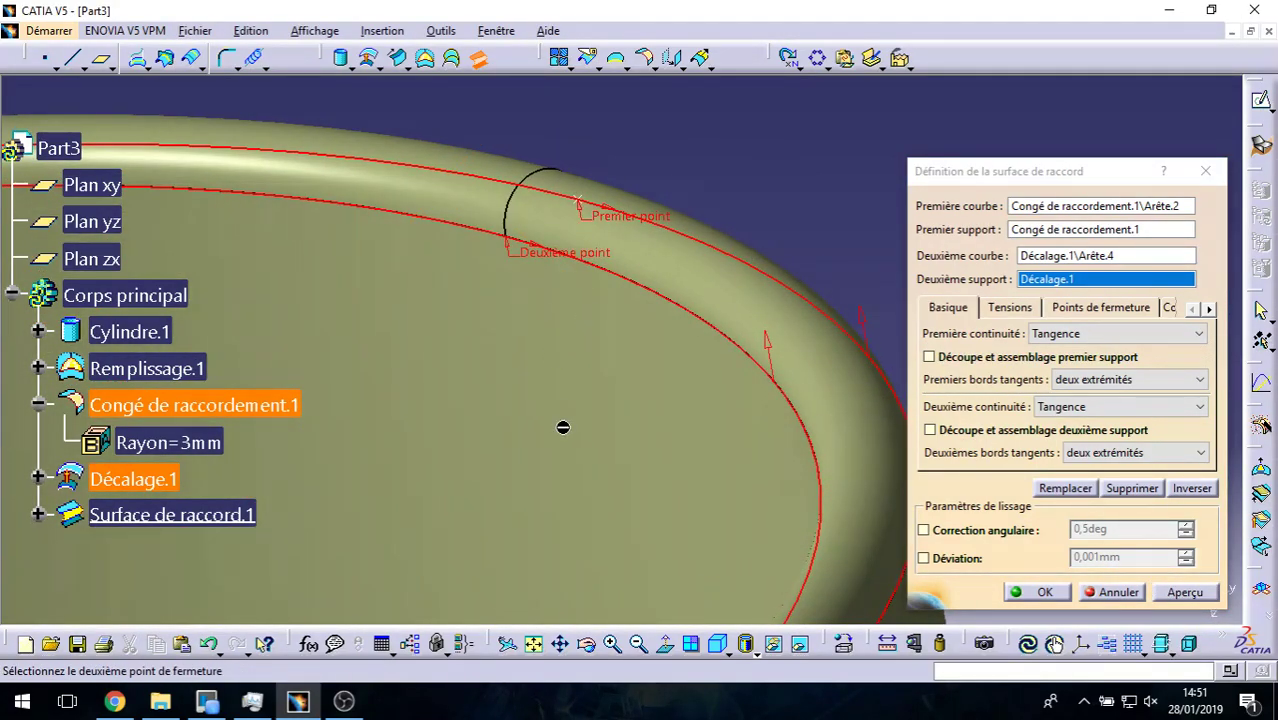
Step: Finish the blend surface and orbit and zoom out to inspect the whole cap
left_click(1040, 592)
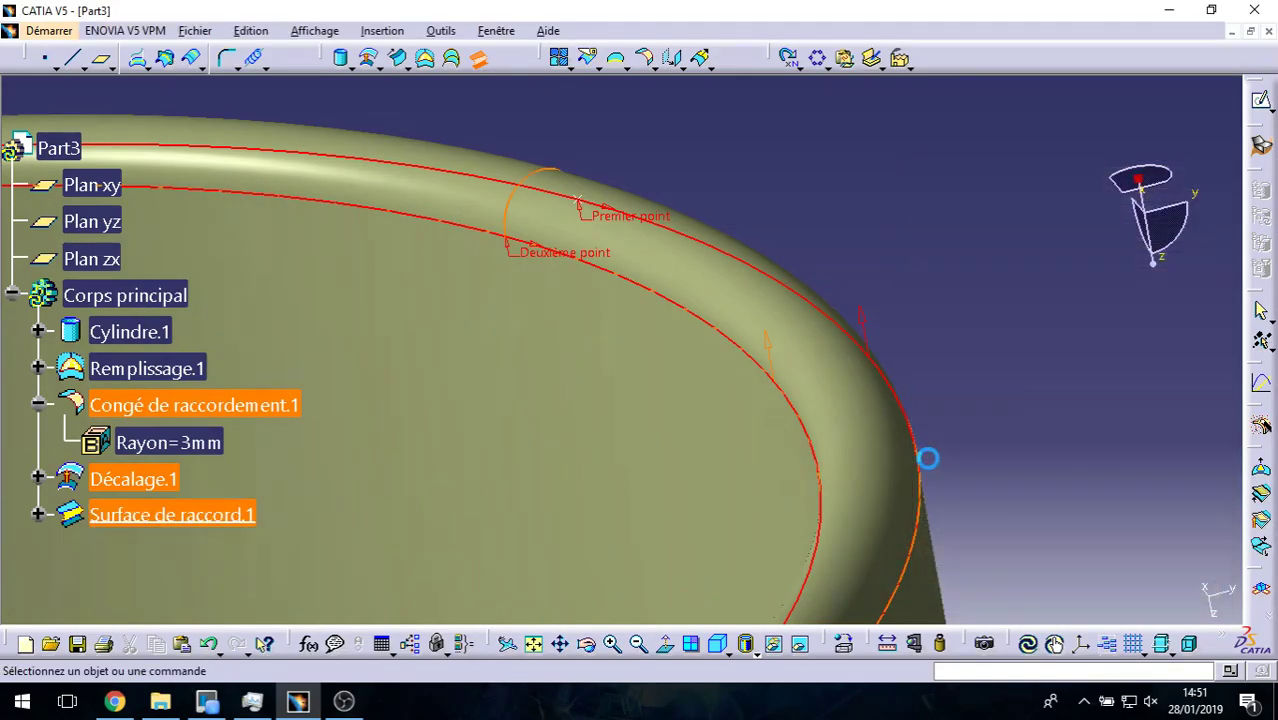
mouse_move(810, 445)
middle_mouse_down()
mouse_move(633, 285)
mouse_move(641, 521)
mouse_move(799, 399)
mouse_move(456, 314)
mouse_move(311, 360)
mouse_move(491, 320)
mouse_move(562, 422)
mouse_move(610, 337)
mouse_move(531, 245)
middle_mouse_up()
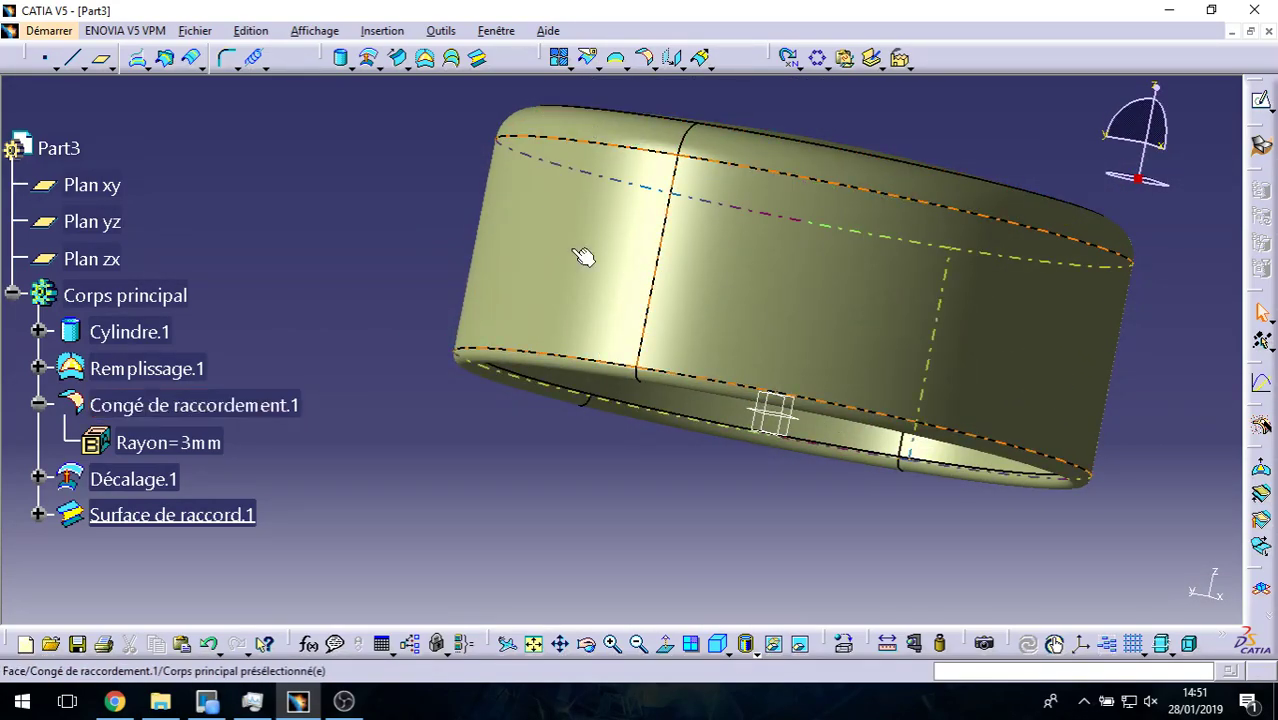
mouse_move(585, 251)
middle_mouse_down()
mouse_move(773, 448)
mouse_move(844, 434)
mouse_move(650, 398)
middle_mouse_up()
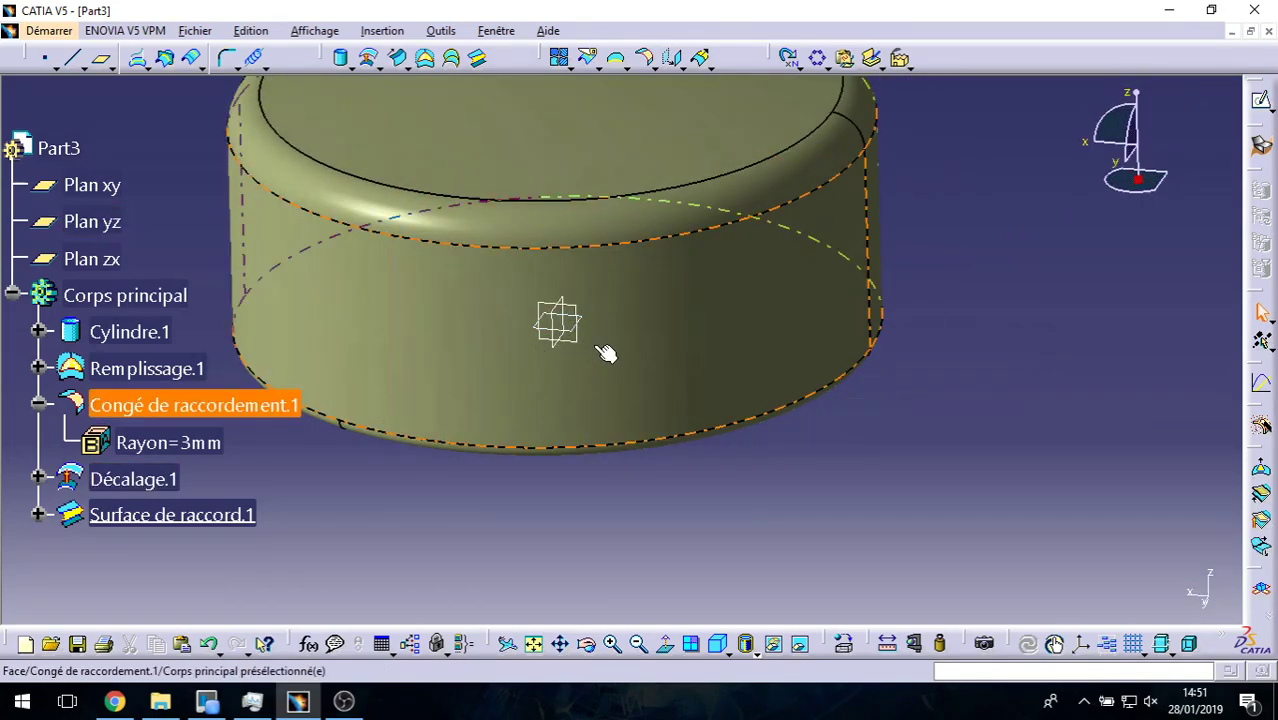
middle_click_drag(636, 351, 650, 442, "ctrl")
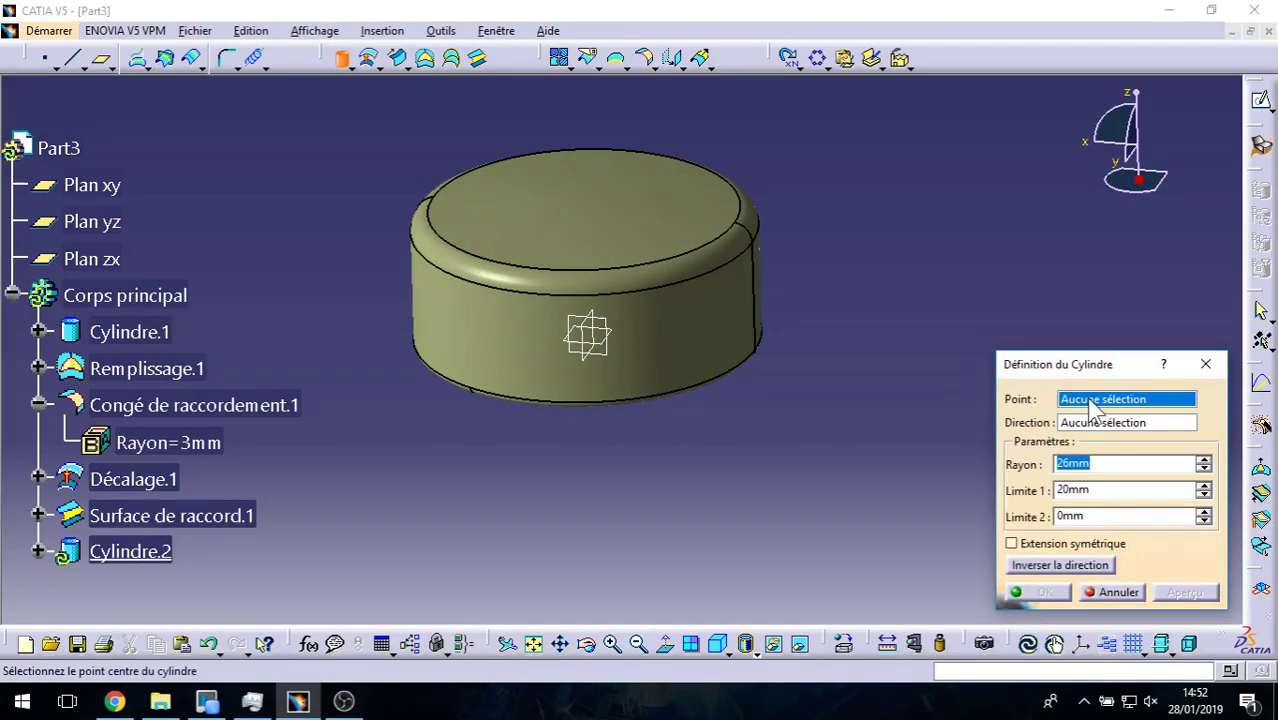
Step: Start a new centre point with X at 0 and check Cylindre.1's radius in the tree
right_click(1095, 410)
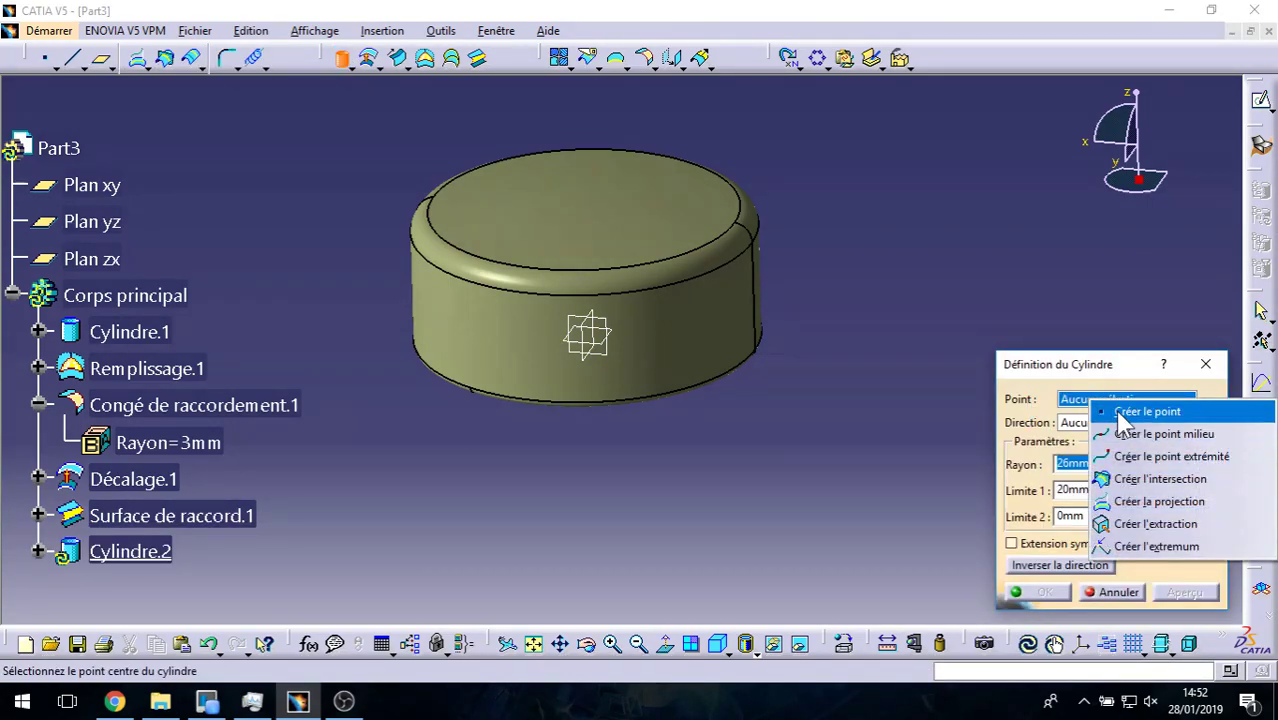
left_click(1118, 413)
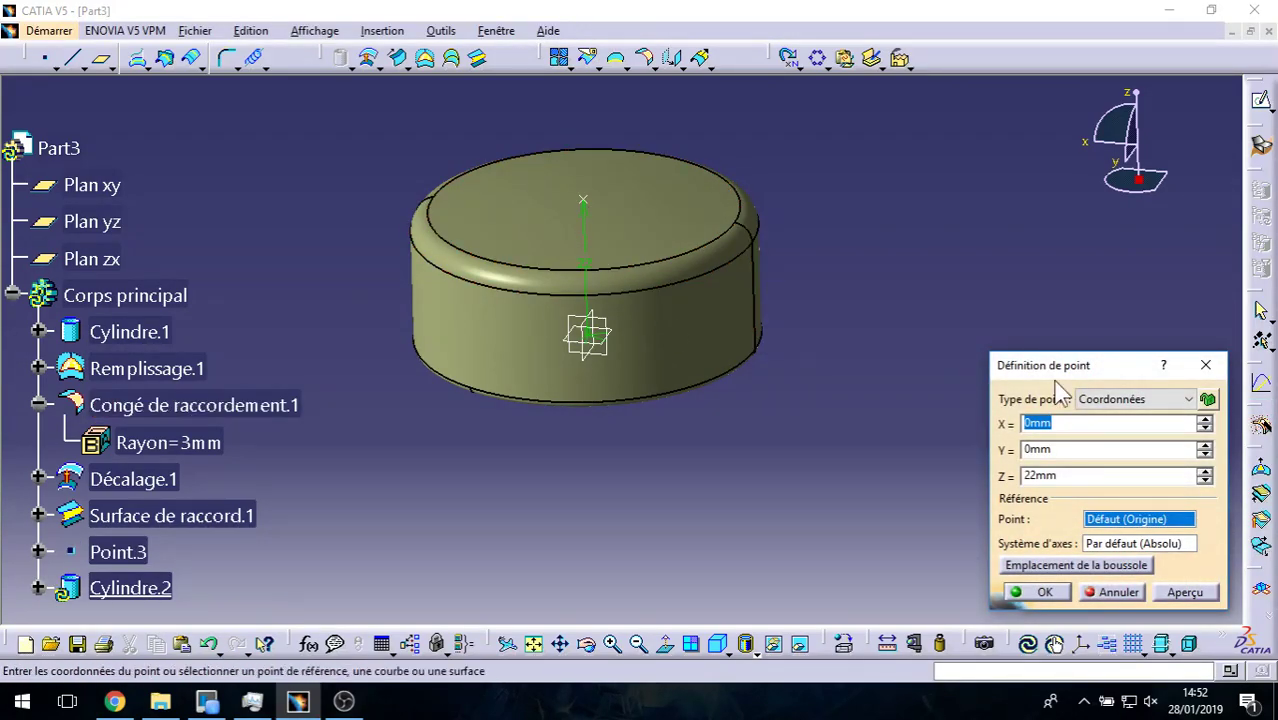
type("0")
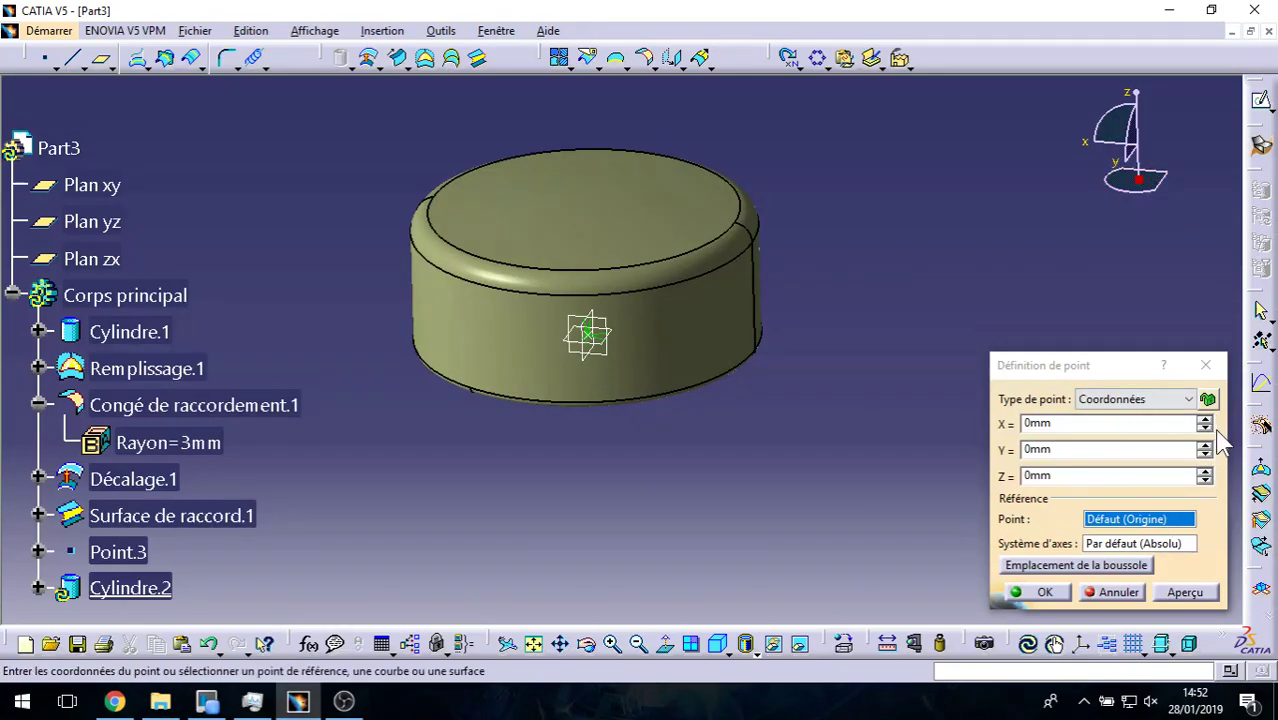
middle_click_drag(703, 510, 650, 470)
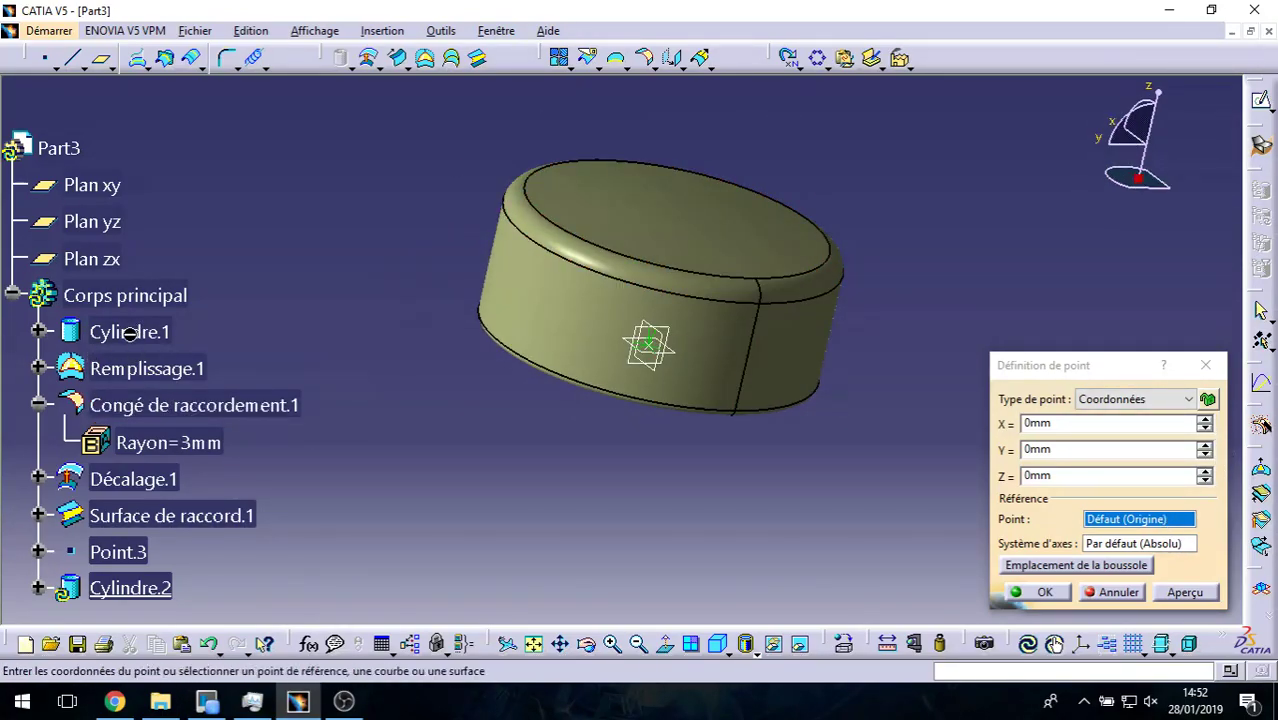
left_click(38, 331)
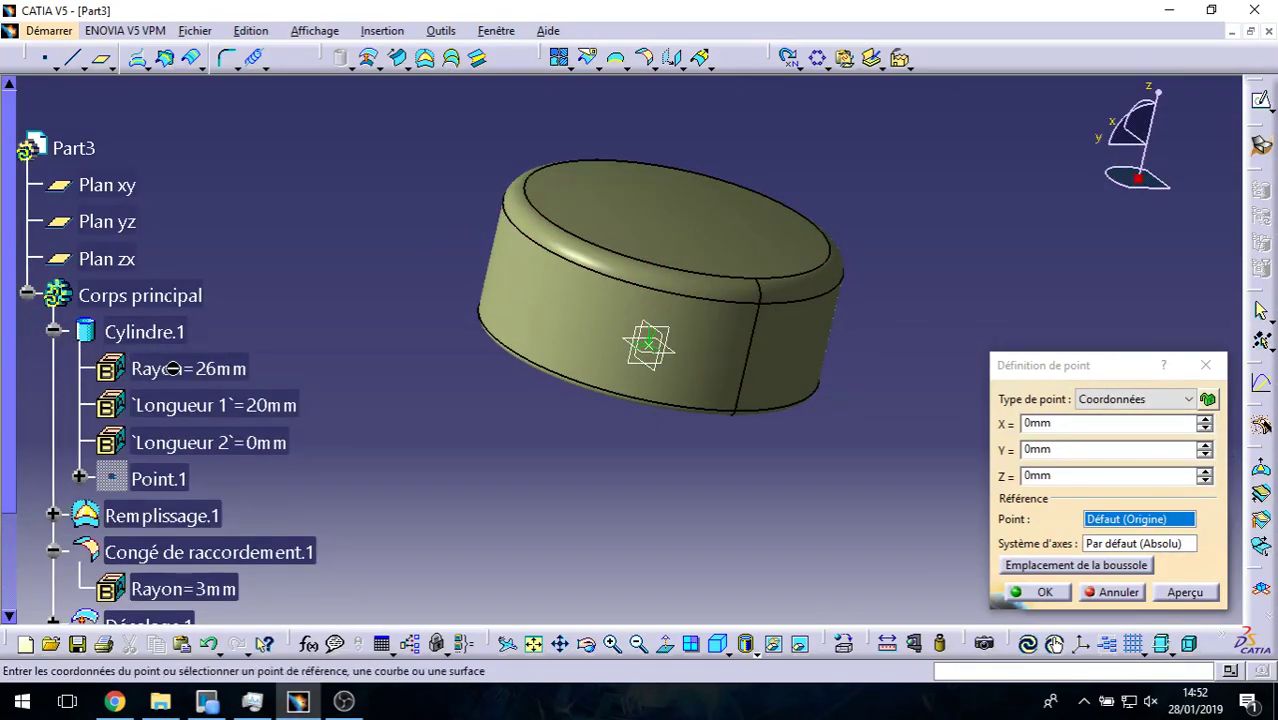
Step: Set the point's Y to 26mm and Z to 2mm, then confirm Point.3
left_click(1080, 450)
type("26")
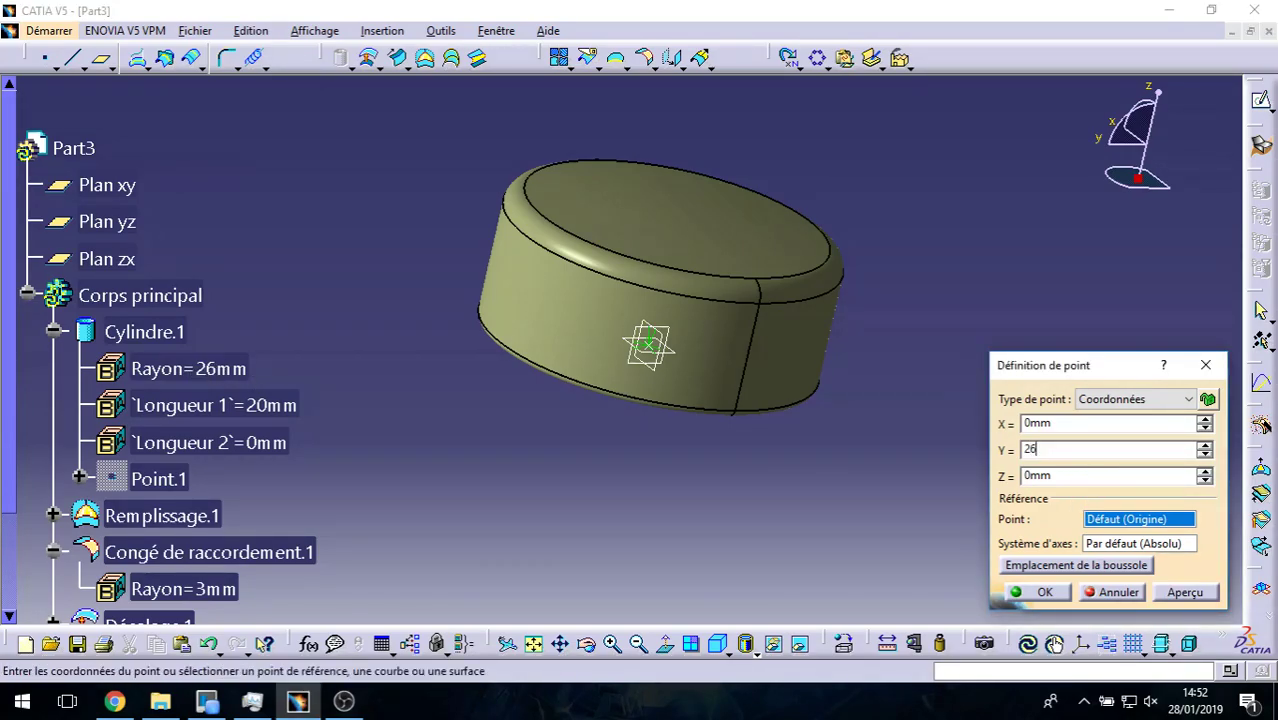
key("Return")
middle_click_drag(633, 437, 506, 266)
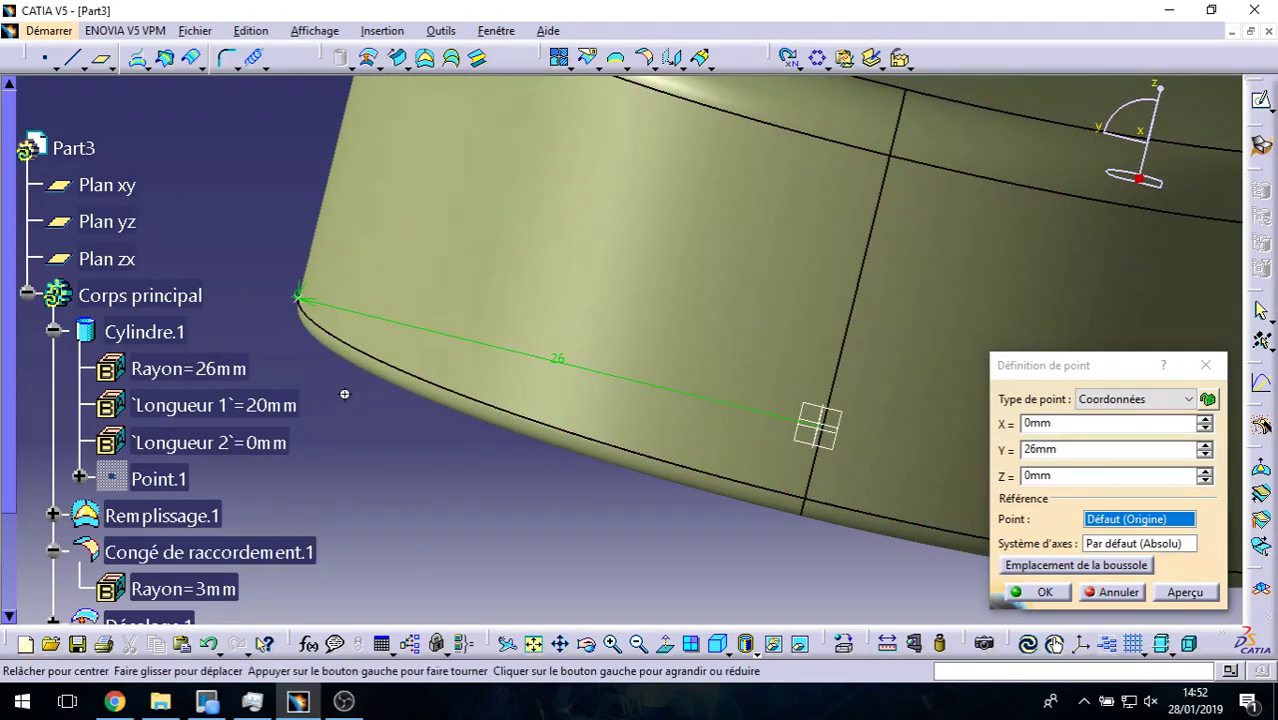
middle_click_drag(303, 304, 357, 331)
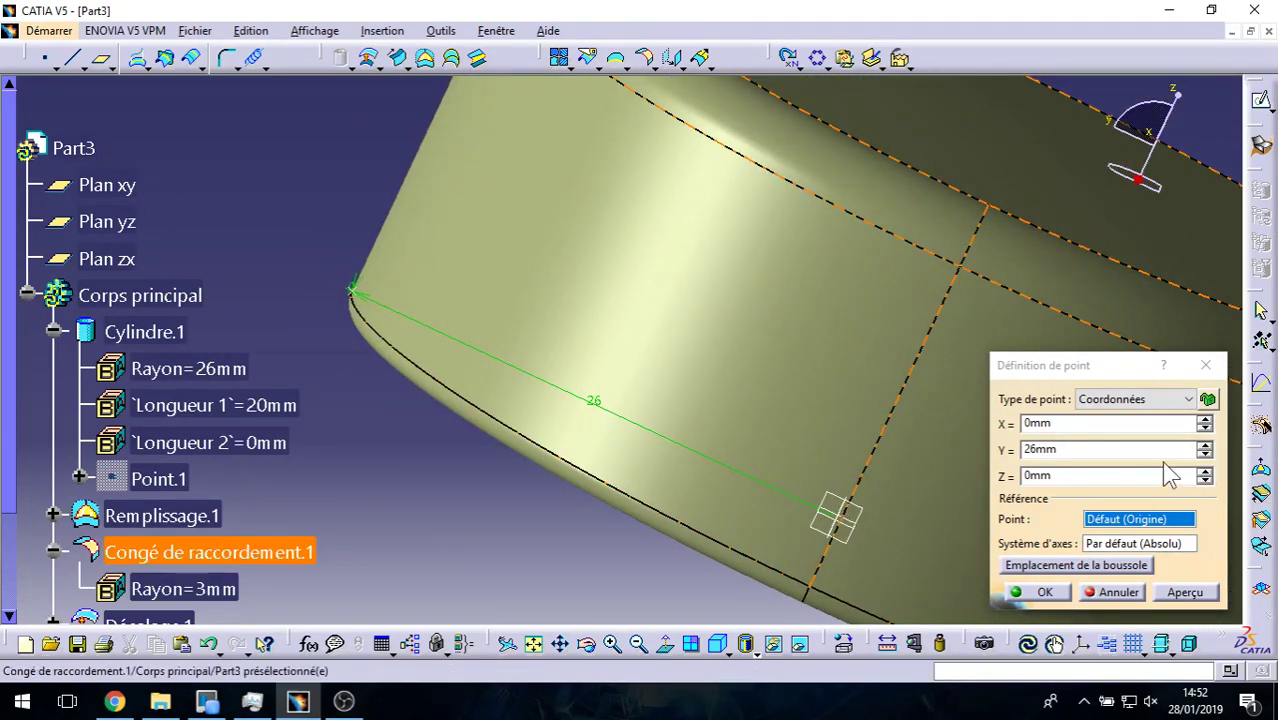
left_click(1204, 472)
left_click(1204, 472)
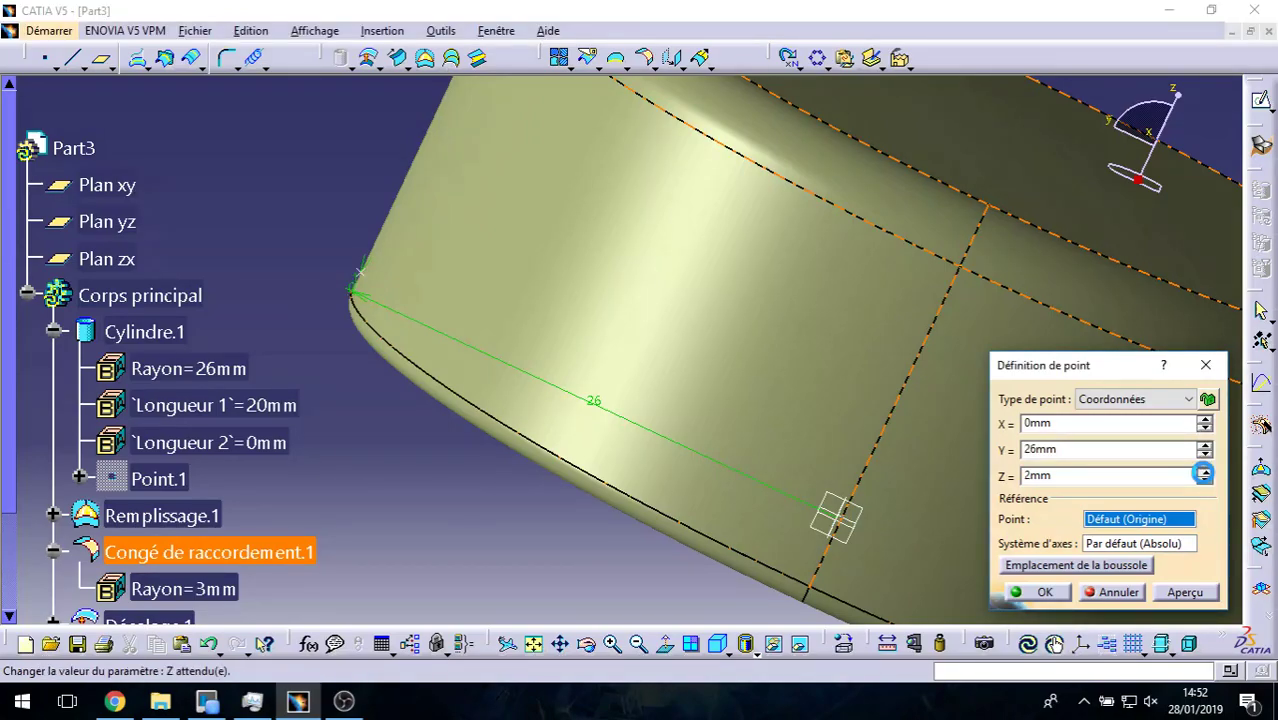
left_click(1204, 472)
middle_click_drag(417, 371, 416, 405)
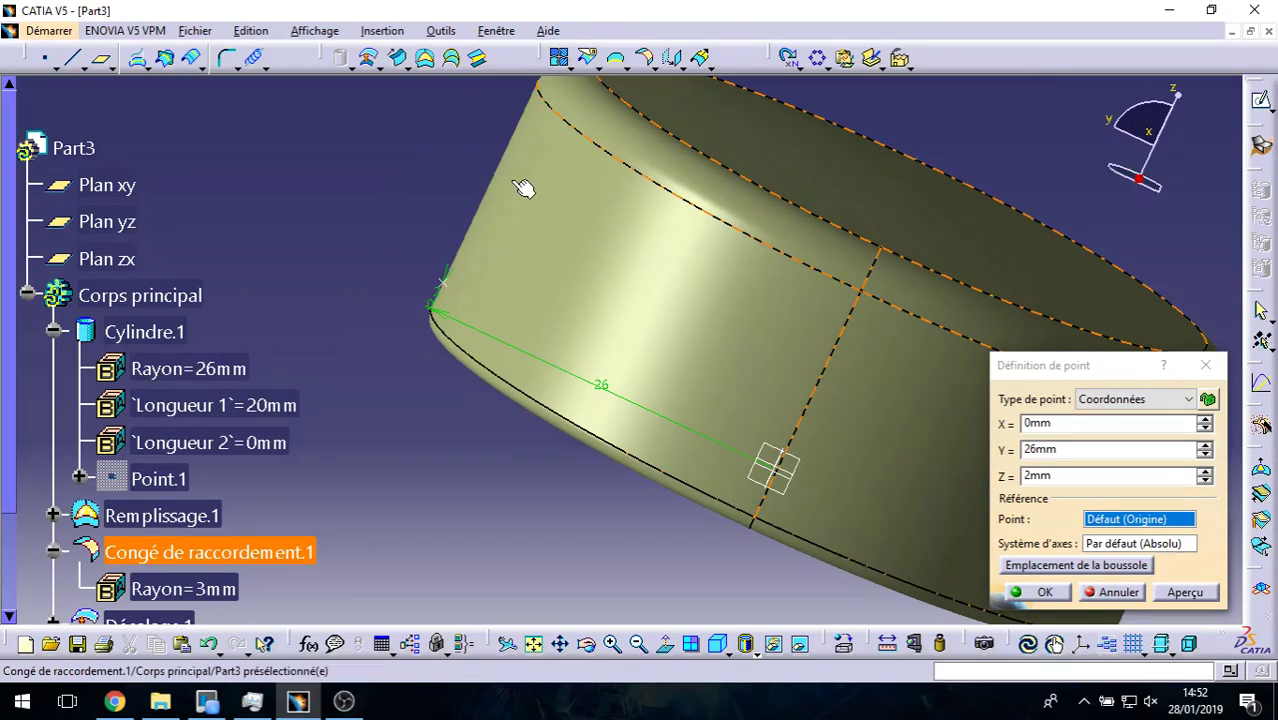
left_click(1047, 592)
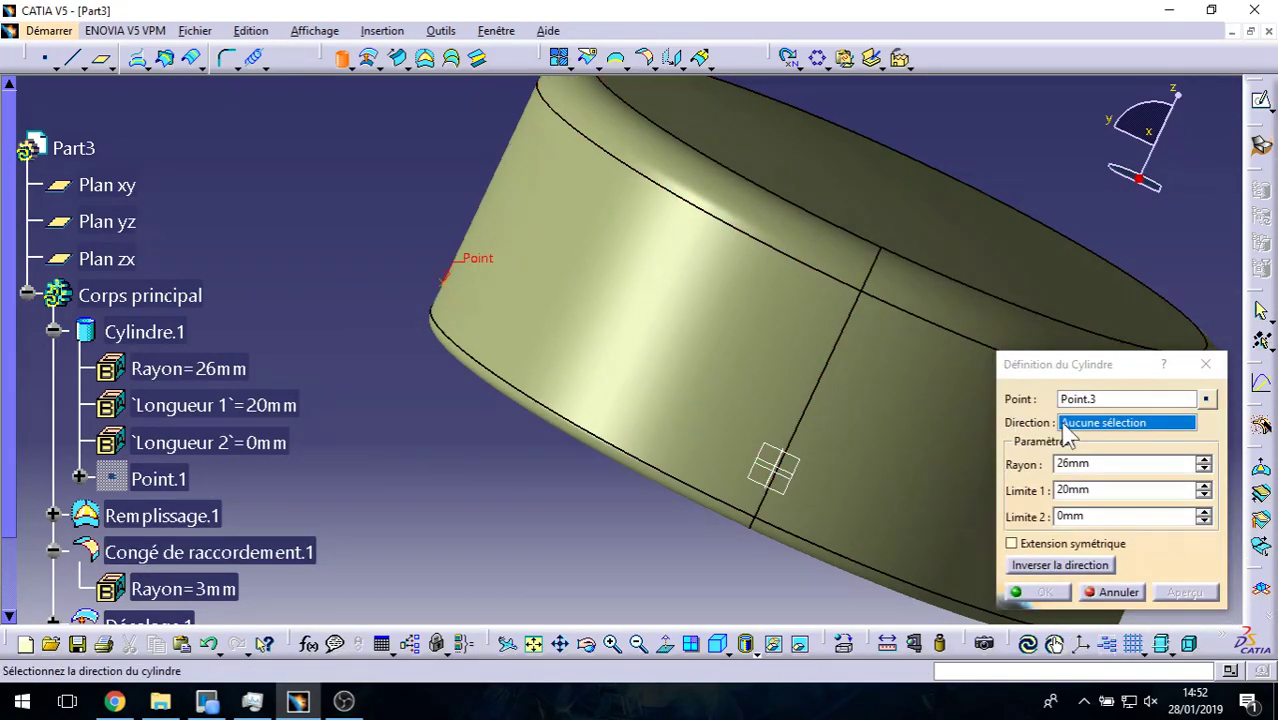
Step: Orient the cylinder along Z with a 1mm radius, checking a bottle-cap reference photo
right_click(1065, 425)
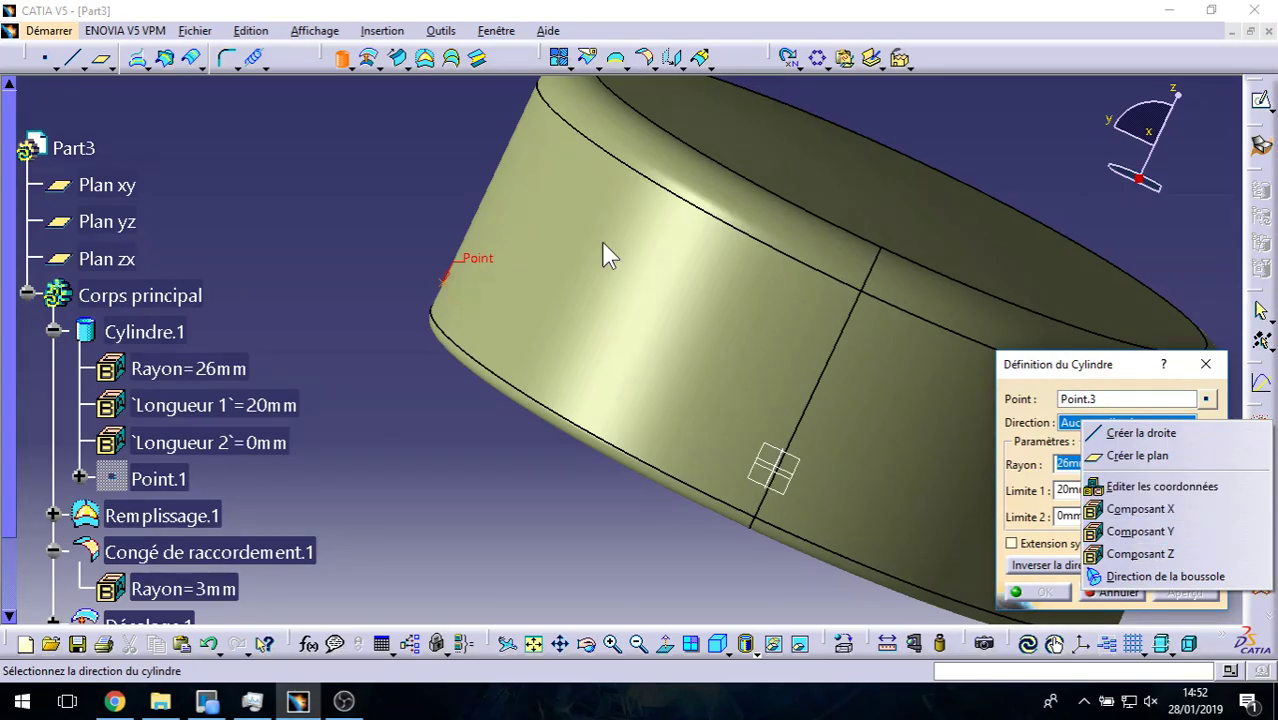
left_click(1160, 555)
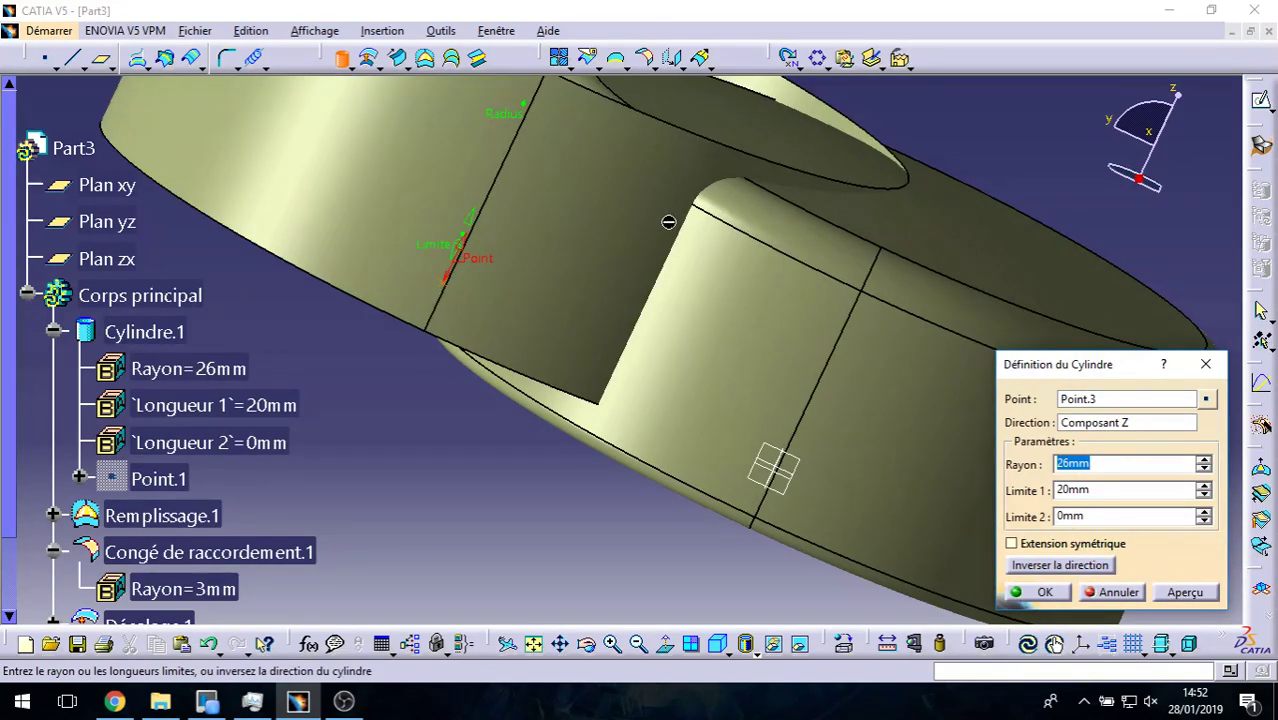
middle_click_drag(668, 222, 1170, 540)
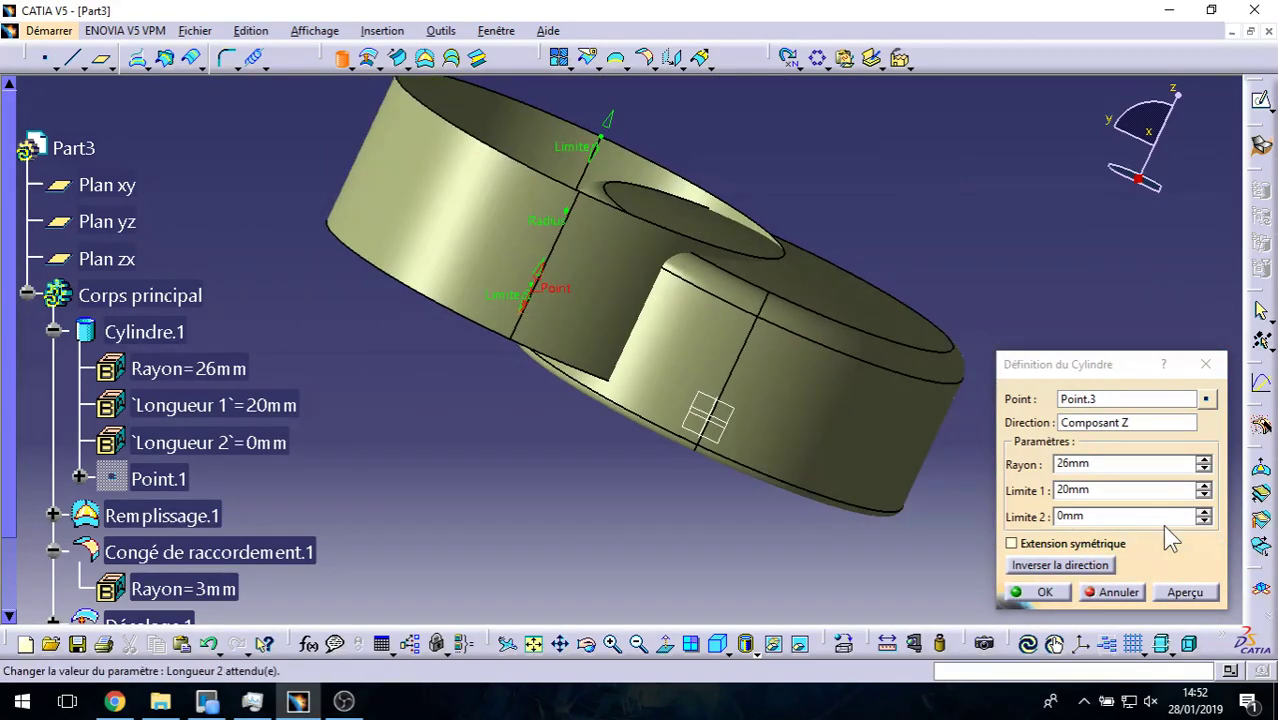
left_click(1120, 464)
type("1")
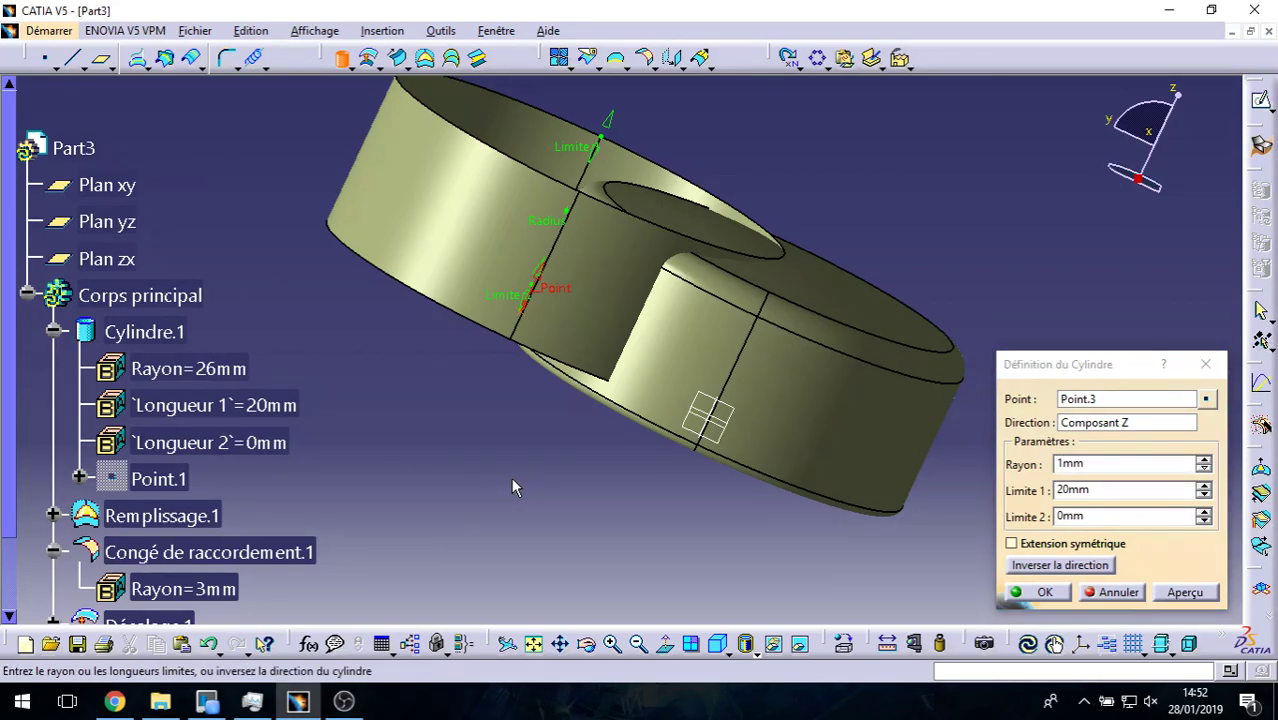
mouse_move(511, 477)
middle_mouse_down()
mouse_move(493, 418)
mouse_move(736, 448)
mouse_move(423, 324)
mouse_move(650, 385)
mouse_move(705, 342)
middle_mouse_up()
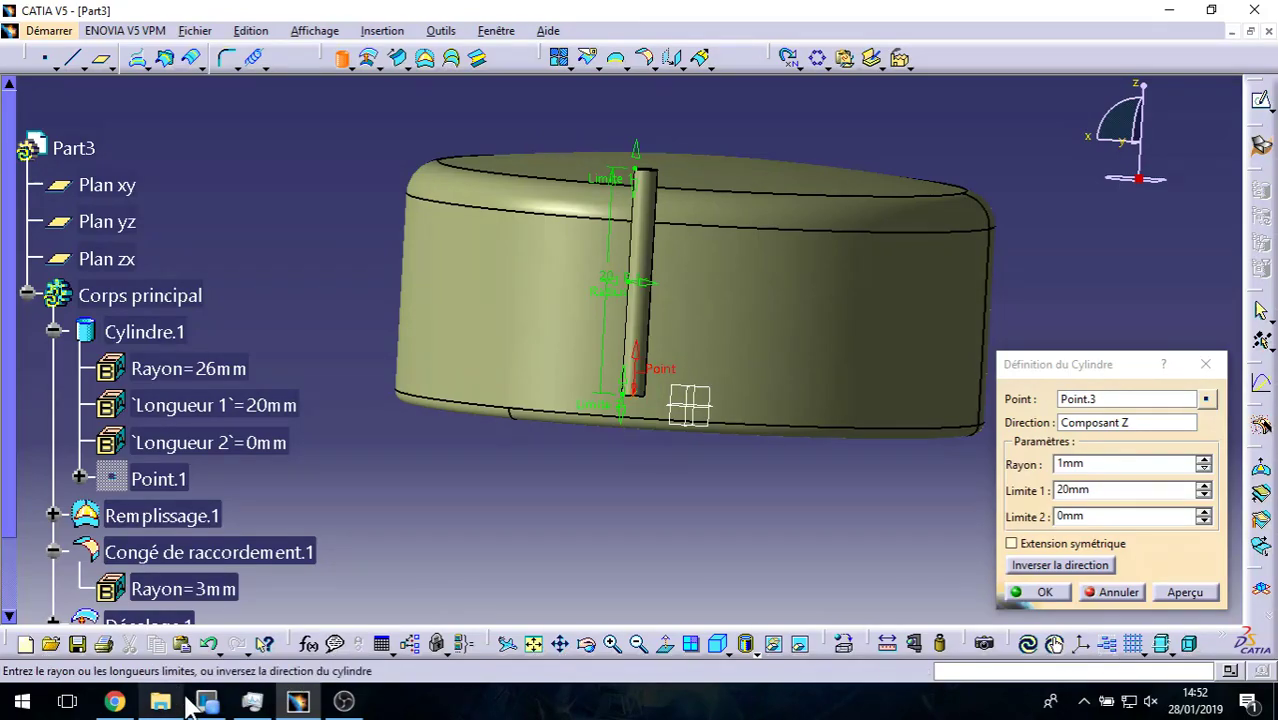
left_click(115, 701)
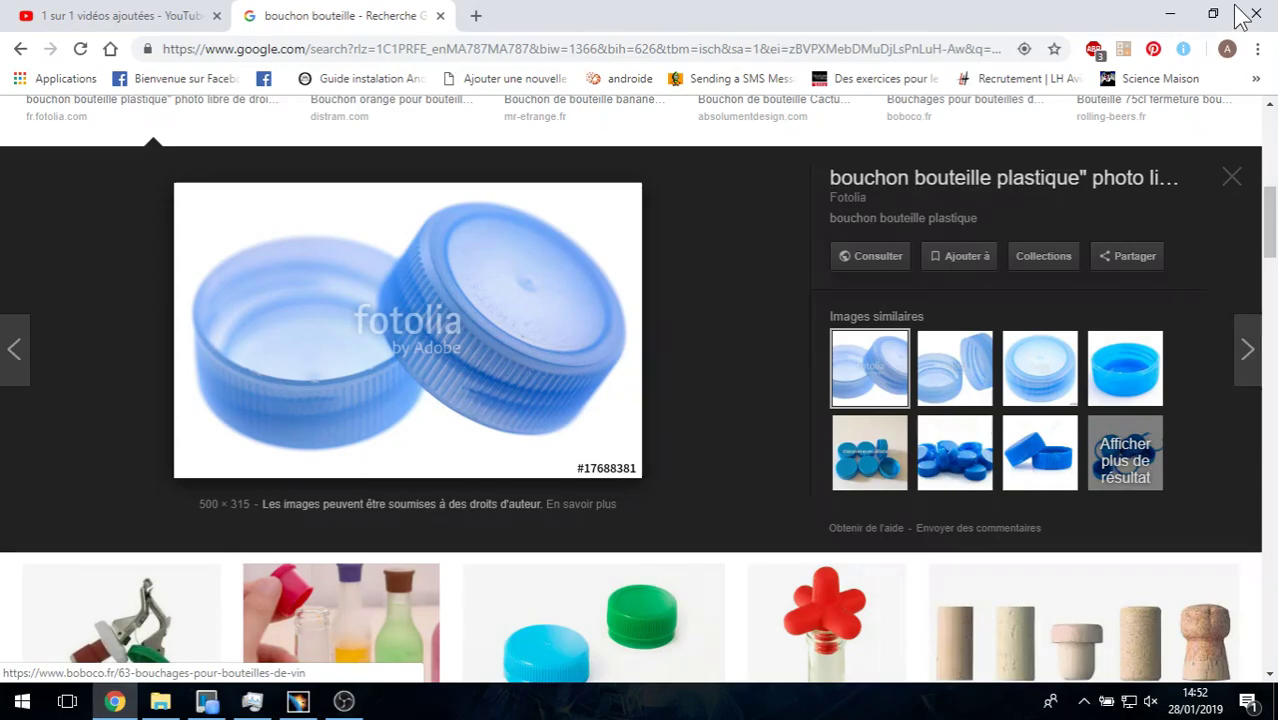
left_click(1165, 22)
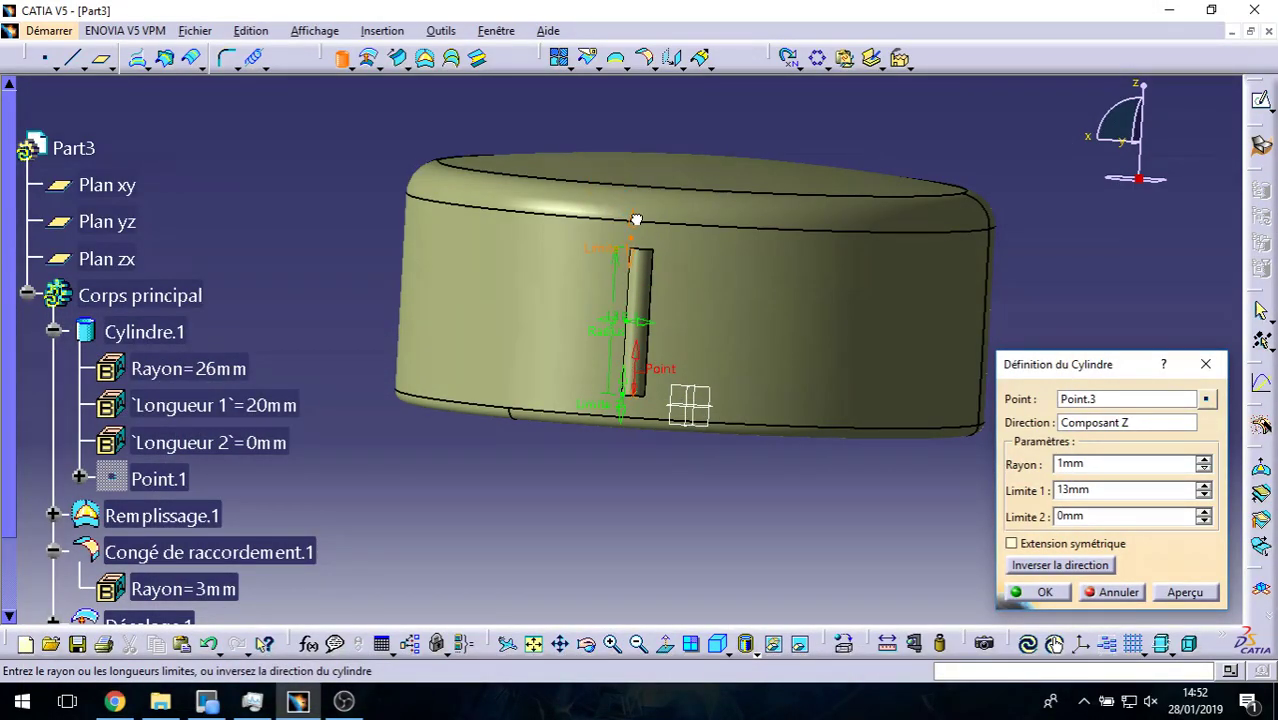
Step: Change the rib cylinder's radius to 0.5mm
left_click(1117, 464)
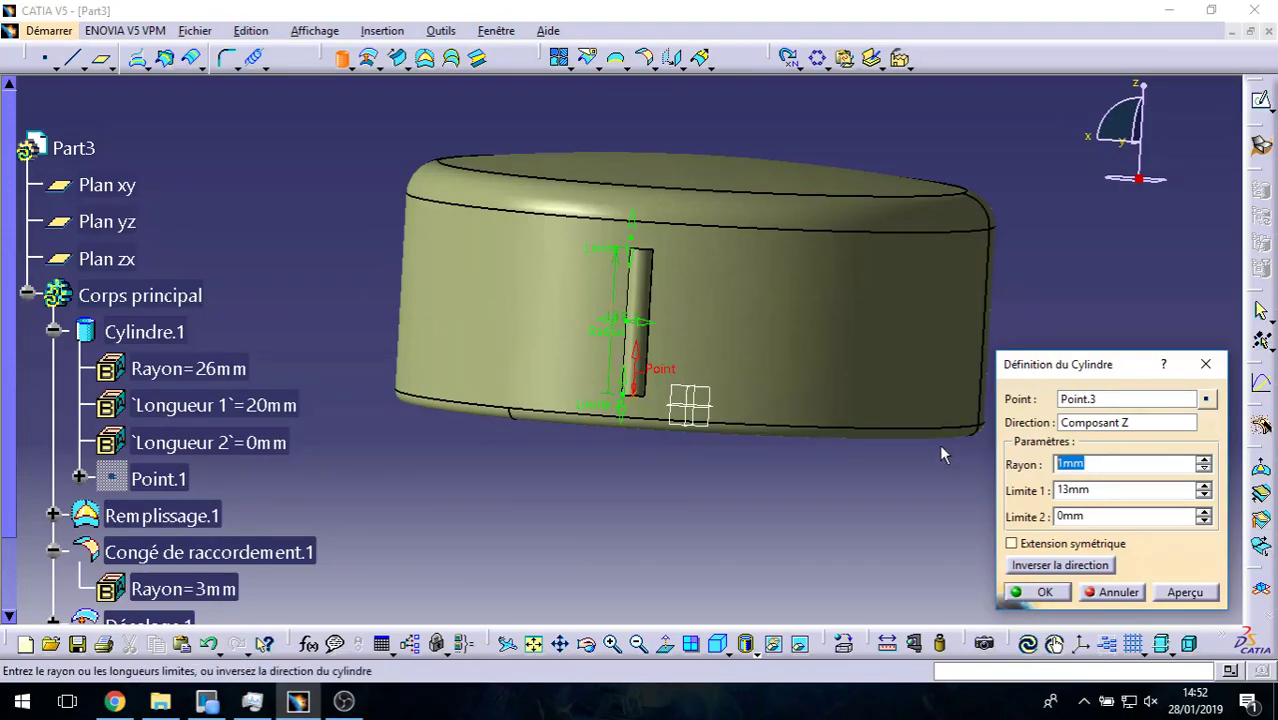
type("0.5")
left_click(789, 516)
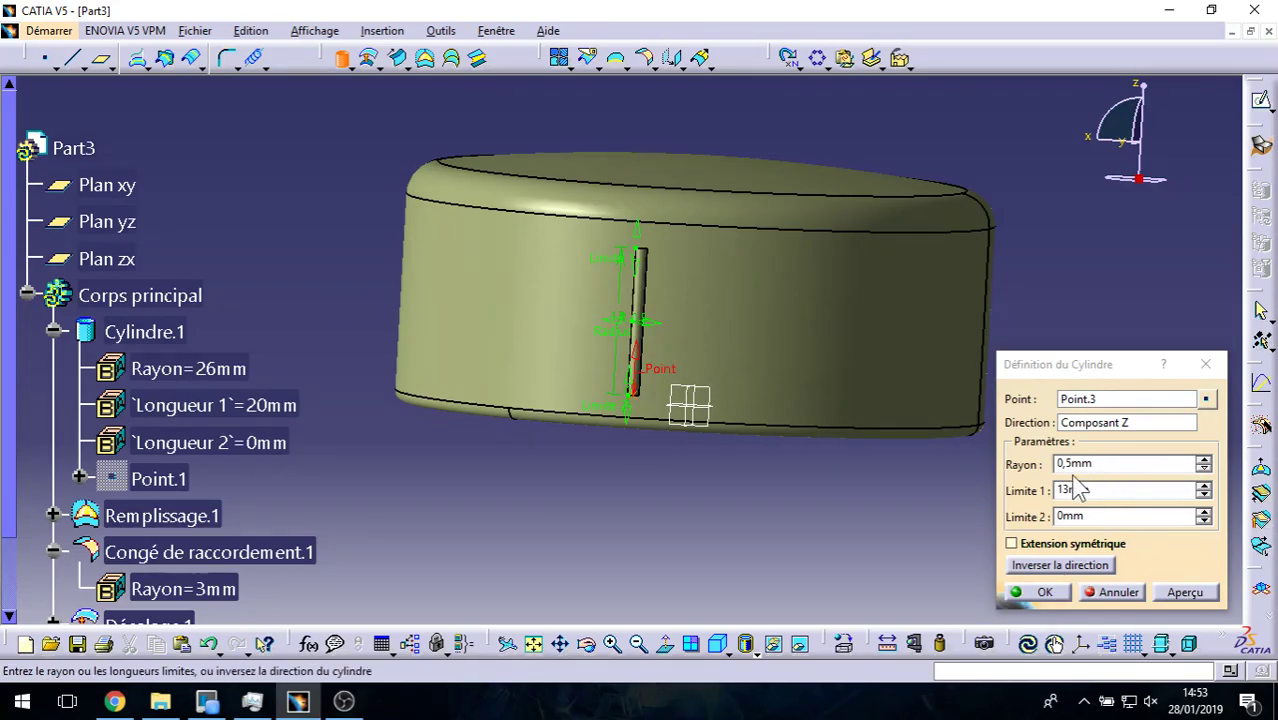
Step: Confirm the thin 0.5mm cylinder and zoom in on its top end
left_click(1038, 592)
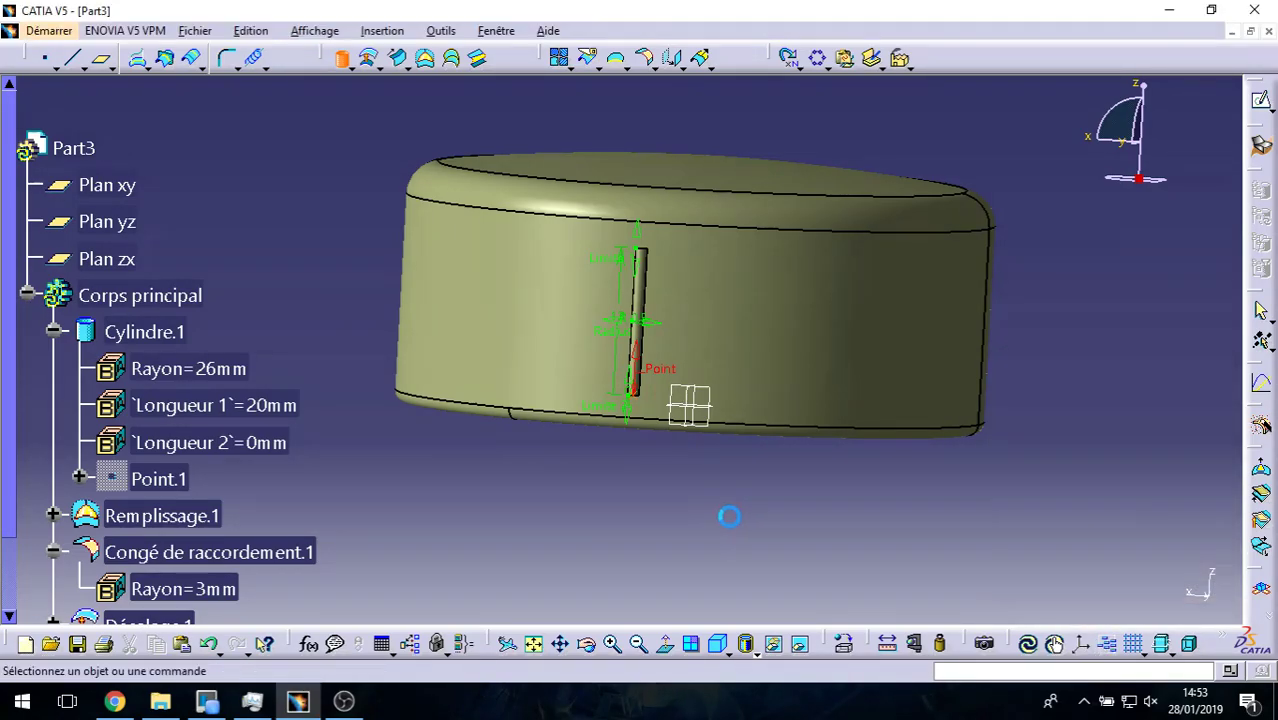
mouse_move(565, 442)
middle_mouse_down()
mouse_move(698, 303)
mouse_move(608, 346)
middle_mouse_up()
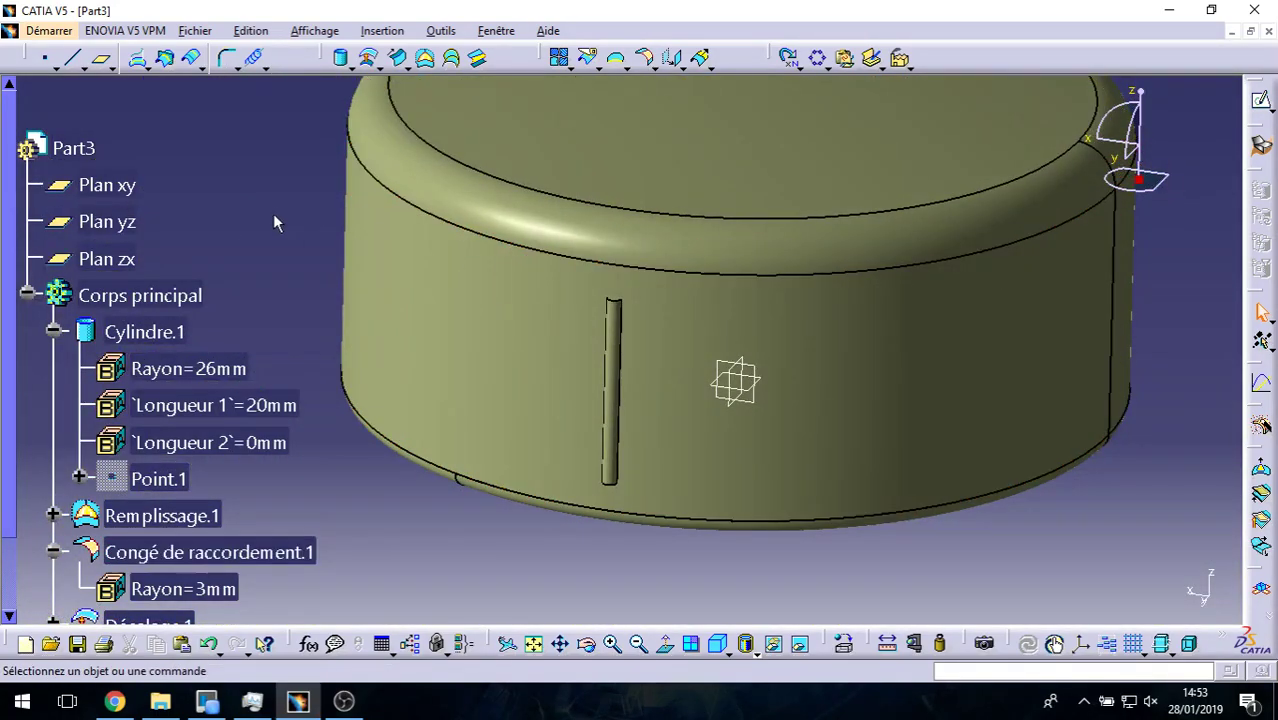
left_click(781, 376)
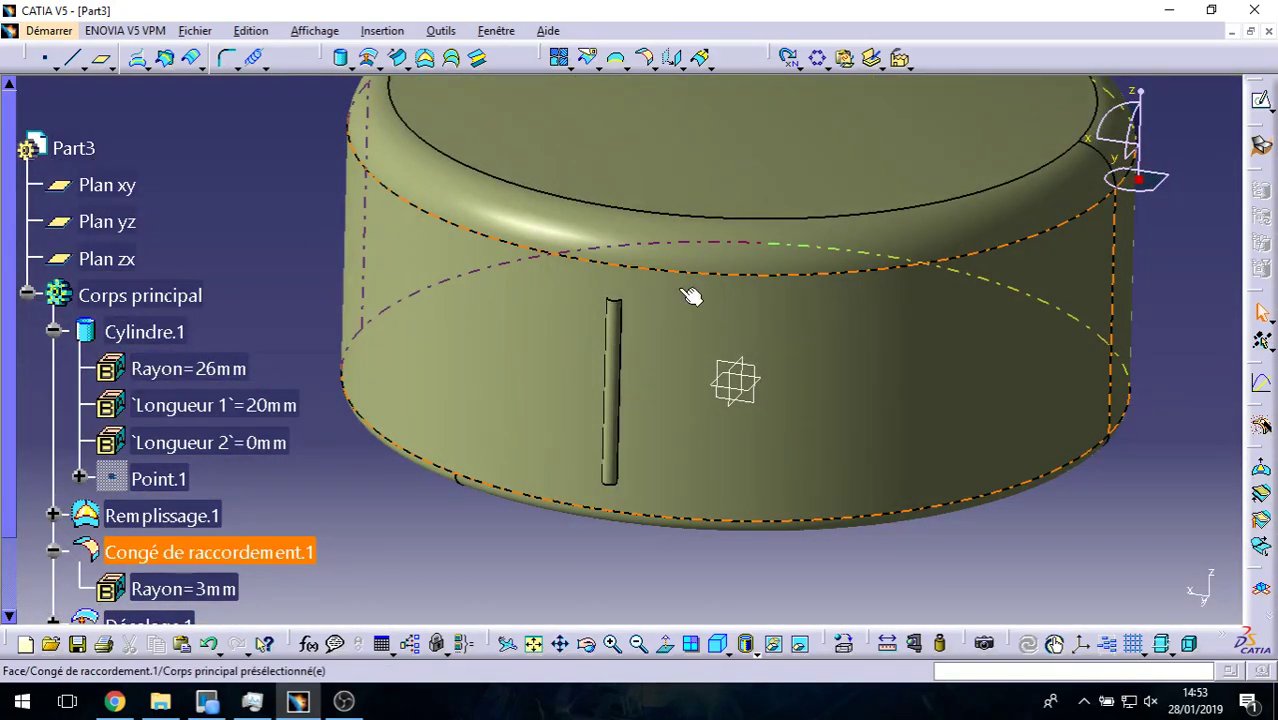
middle_click_drag(646, 315, 620, 232)
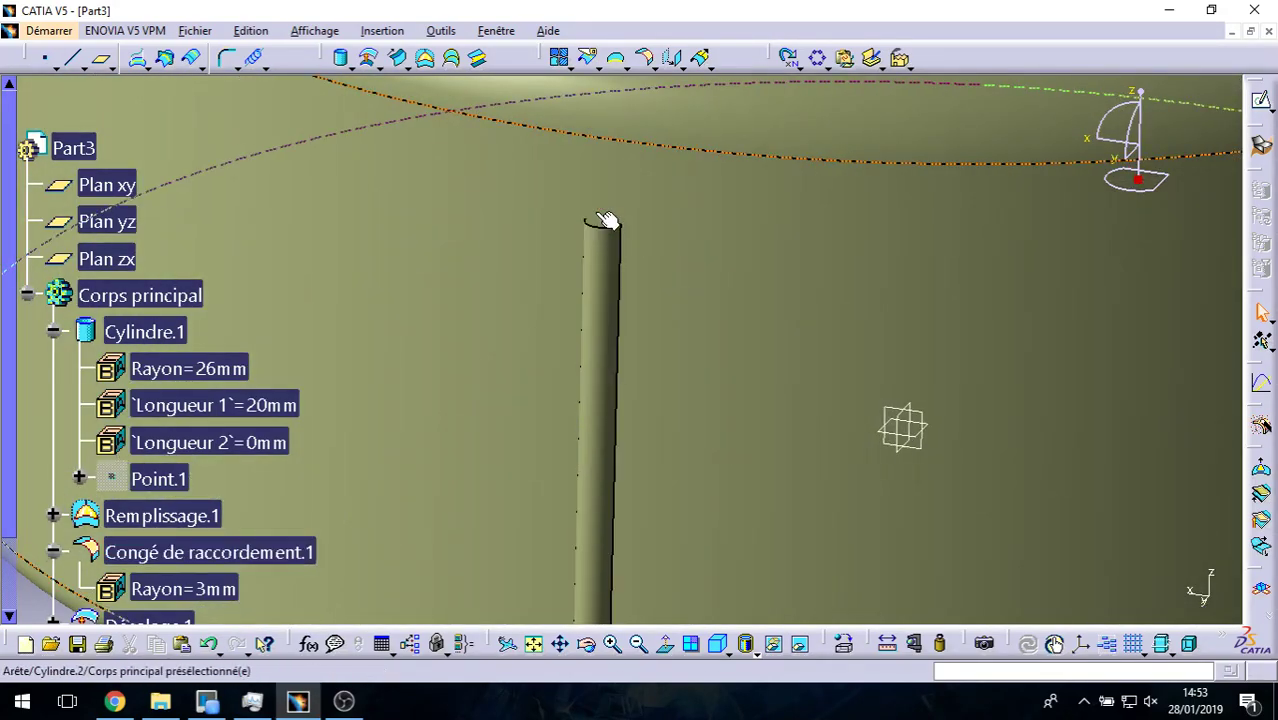
left_click(618, 231)
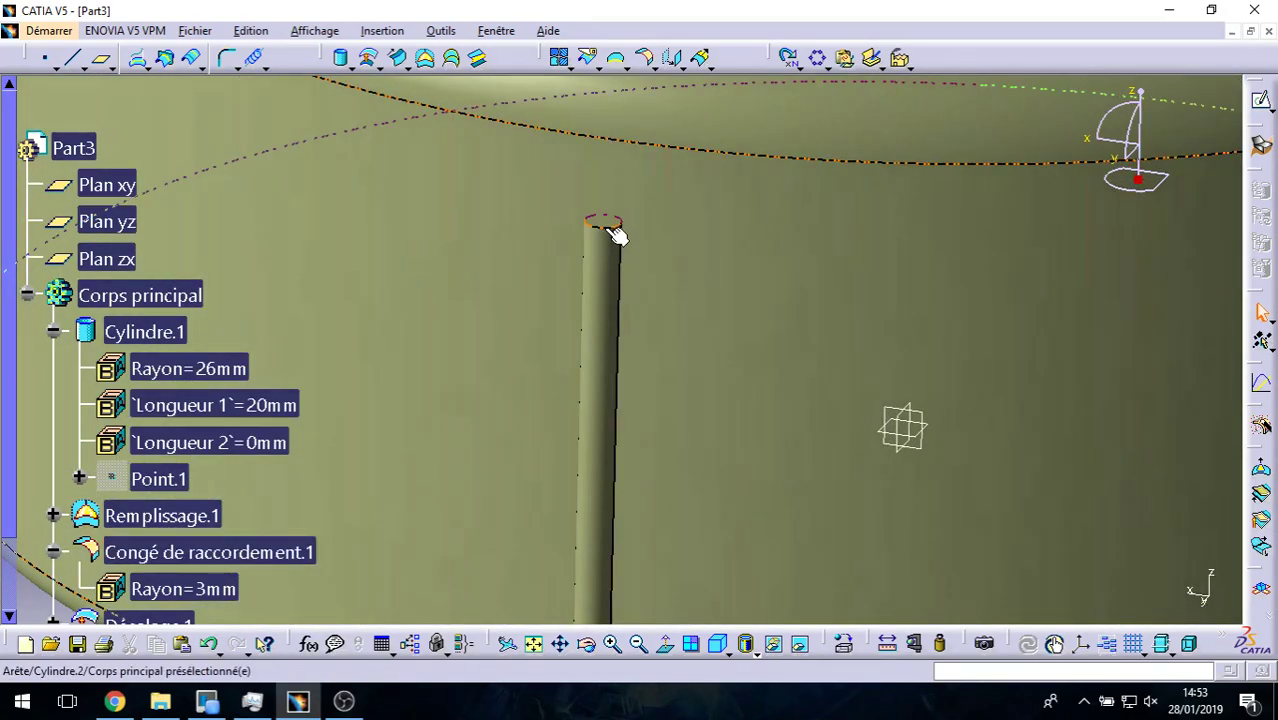
middle_click_drag(615, 233, 404, 366)
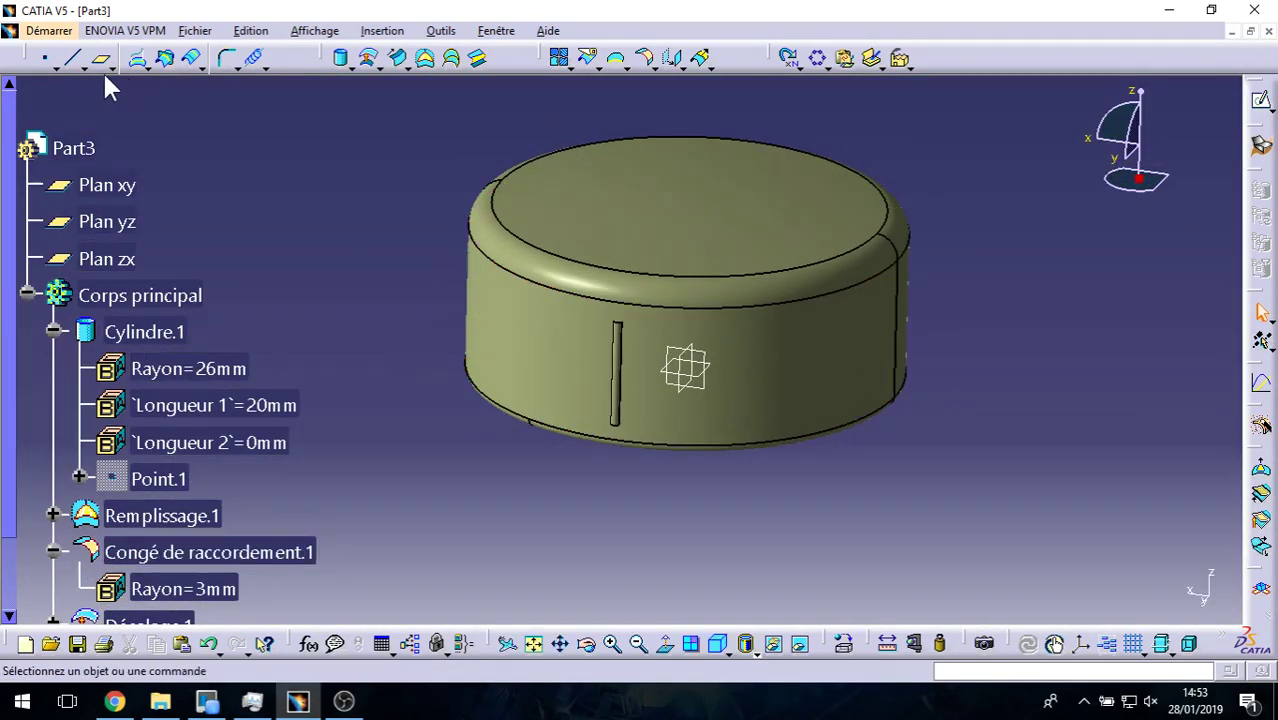
left_click(45, 62)
Step: Create Point.4 at the centre of the thin cylinder's top circular edge
middle_click_drag(651, 463, 605, 286)
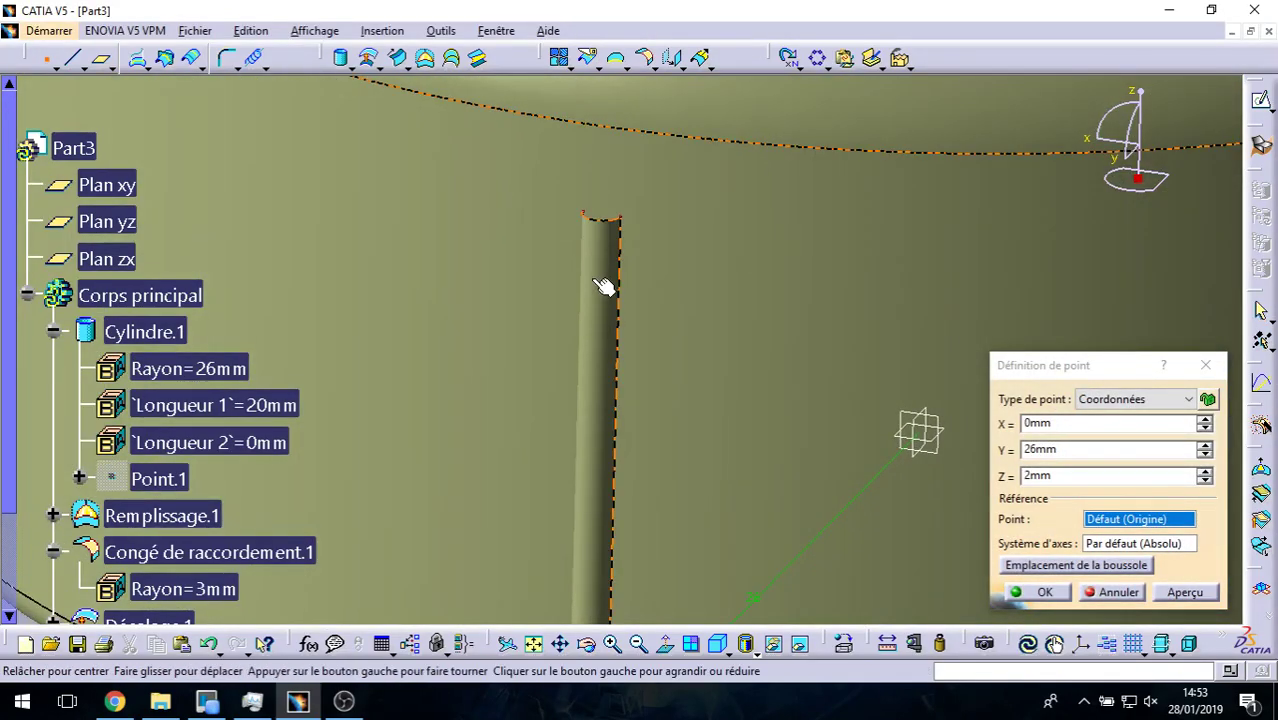
left_click(624, 368)
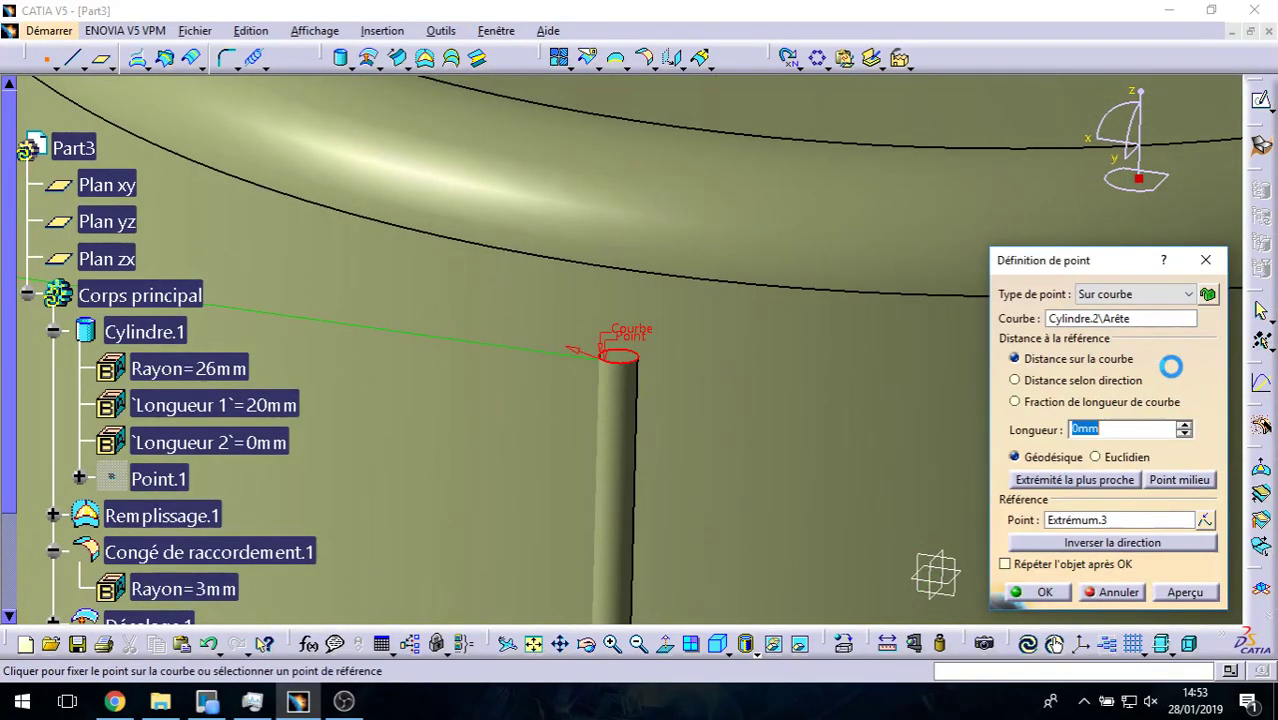
left_click(1183, 299)
left_click(1105, 371)
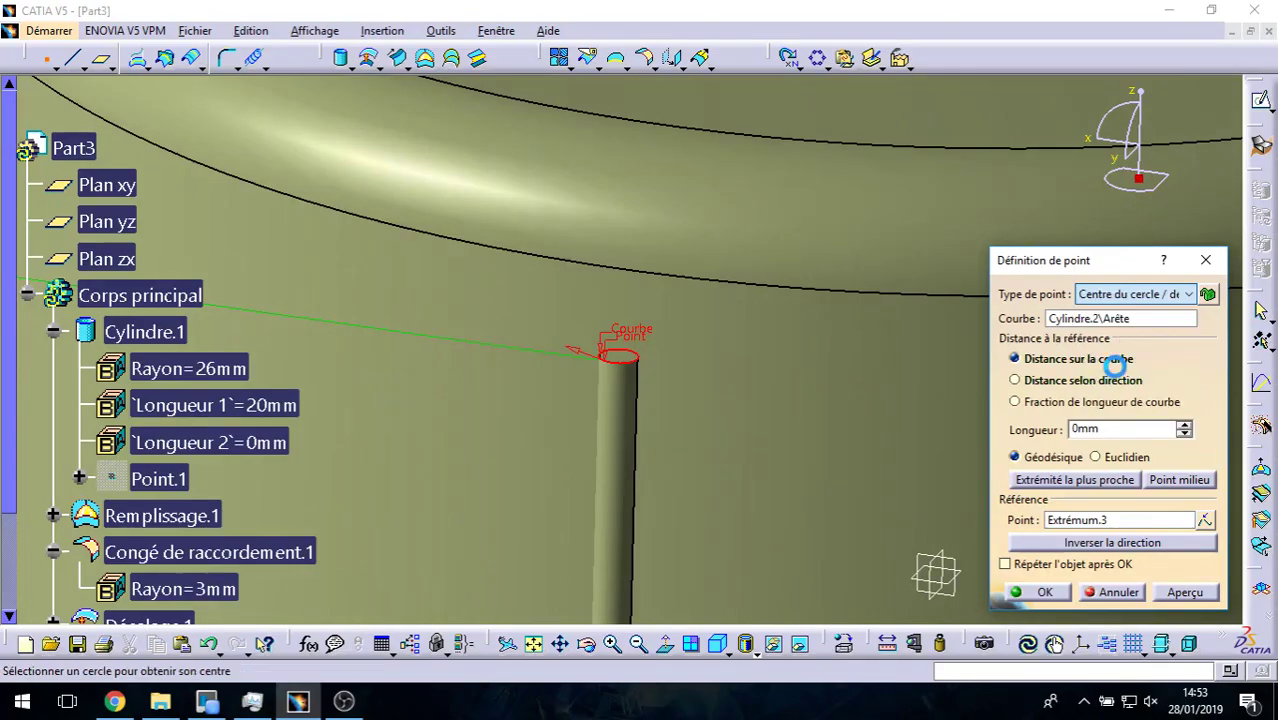
left_click(1036, 592)
middle_click_drag(640, 450, 698, 296)
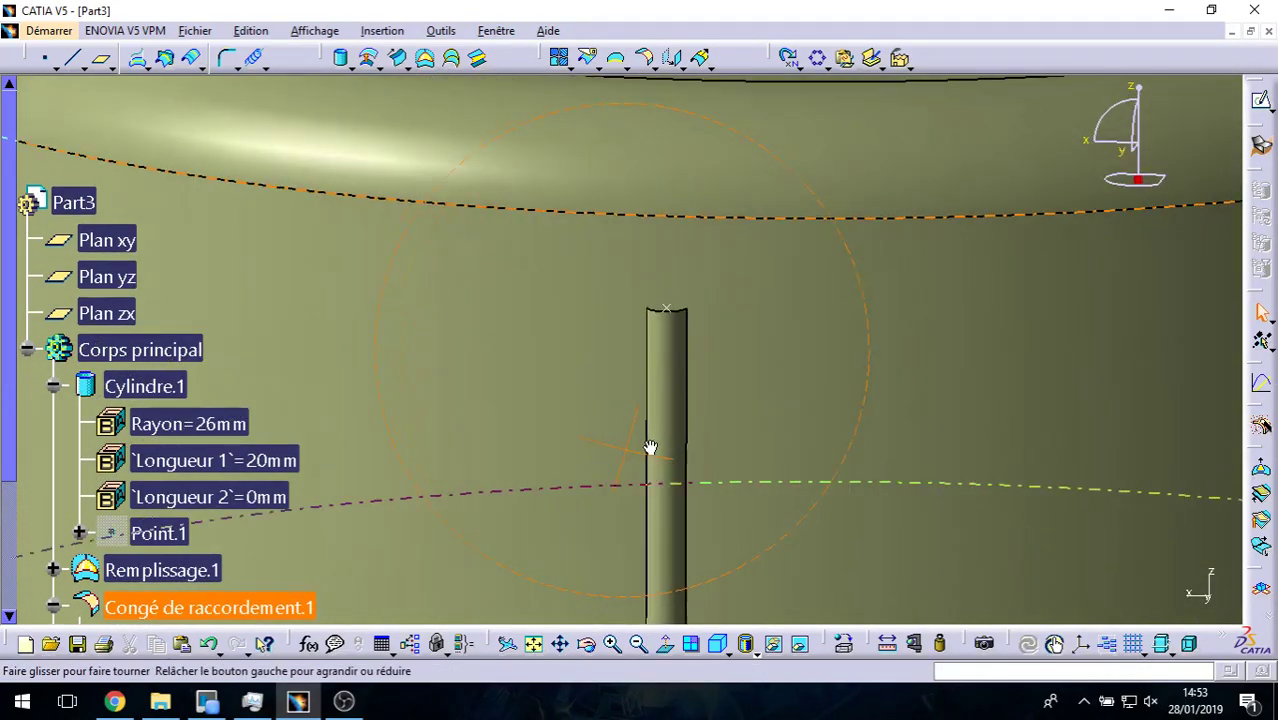
Step: Create a point 0,5mm above Point.4 along Z
left_click(46, 57)
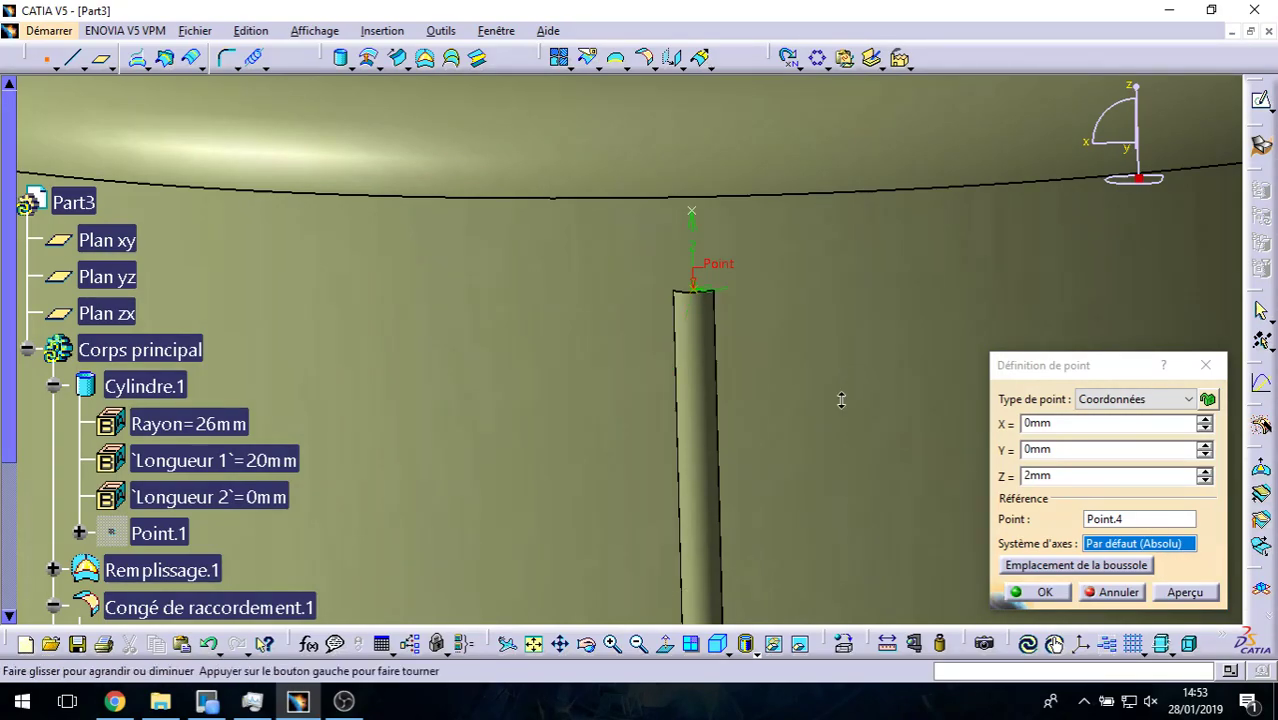
middle_click_drag(841, 397, 702, 357)
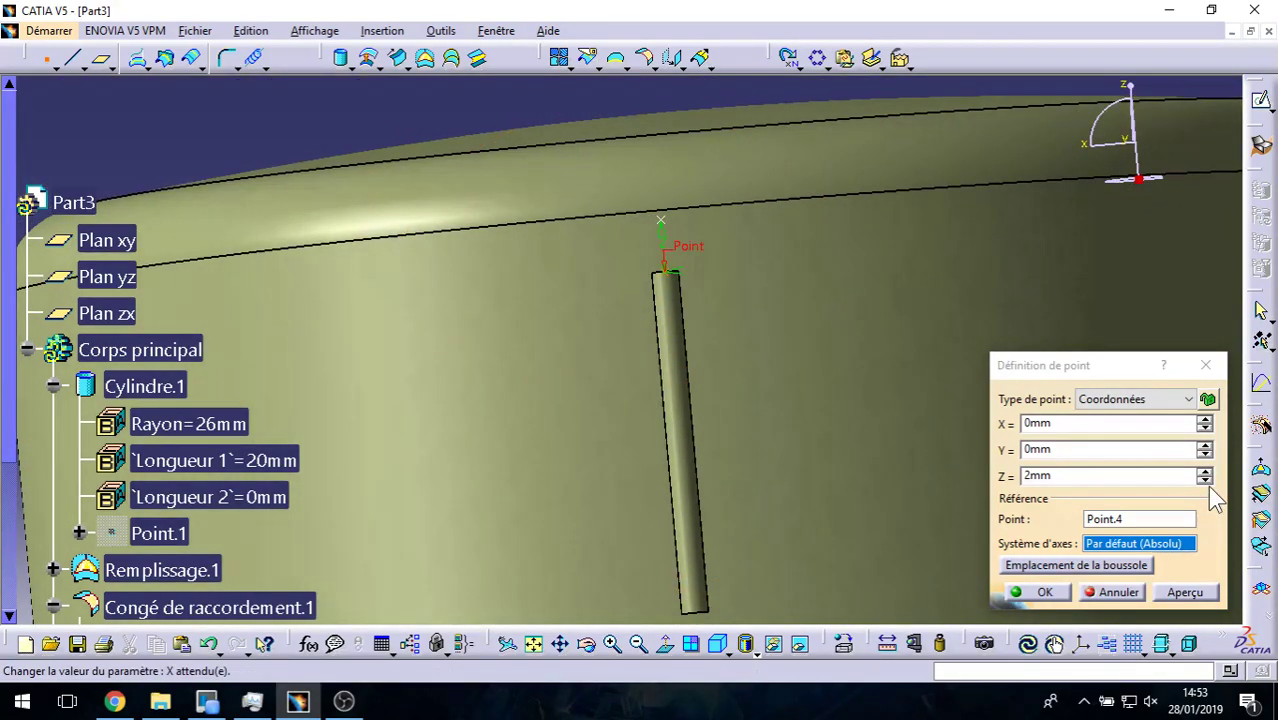
left_click(1206, 480)
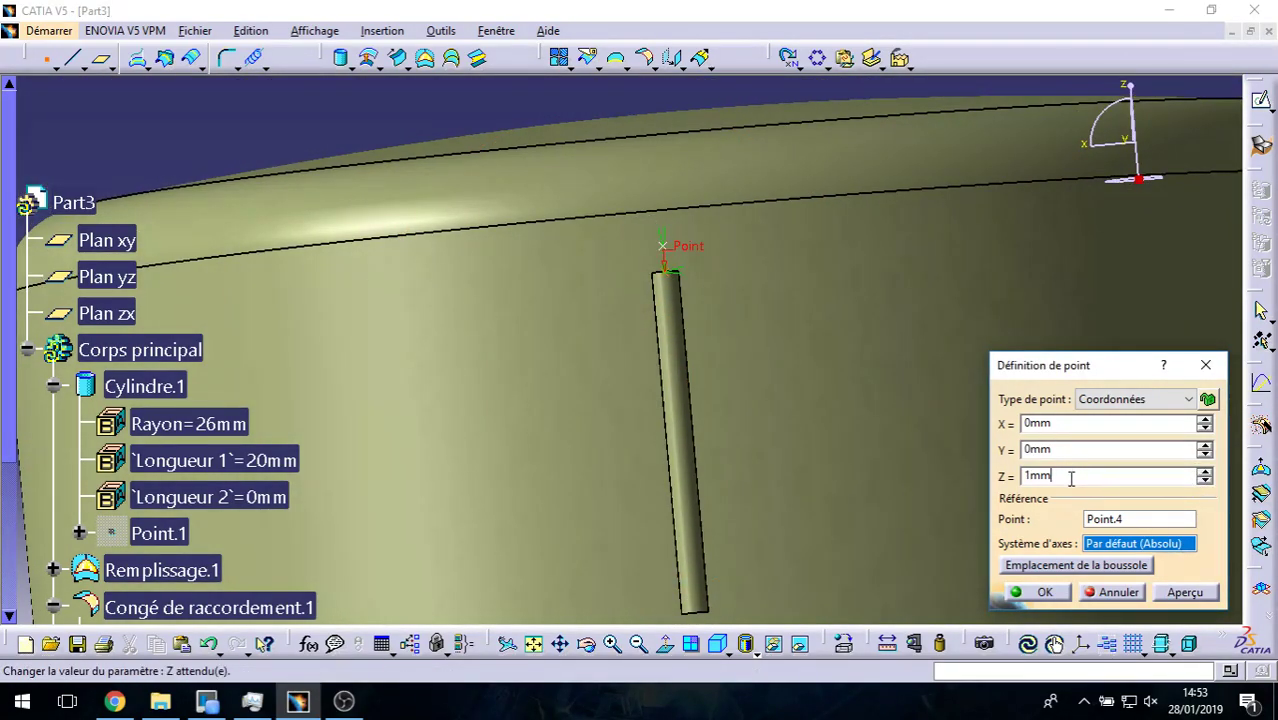
type("0,5")
key("Return")
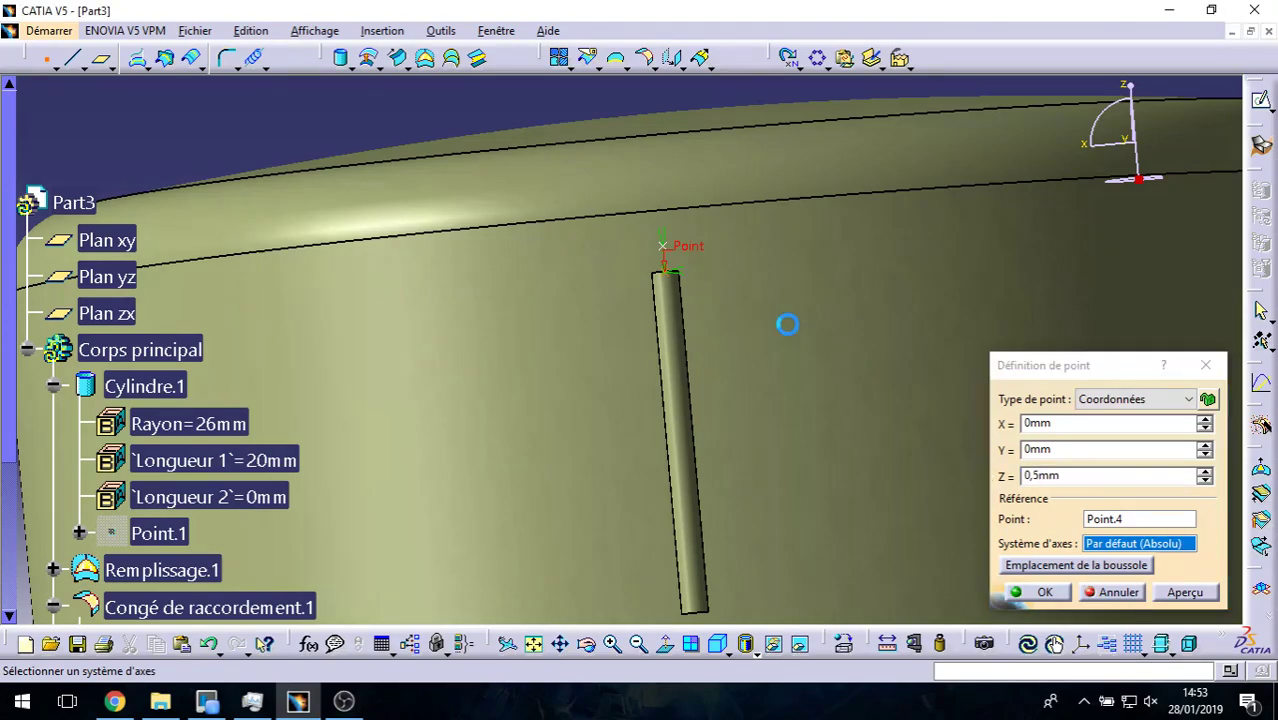
middle_click_drag(674, 294, 704, 212)
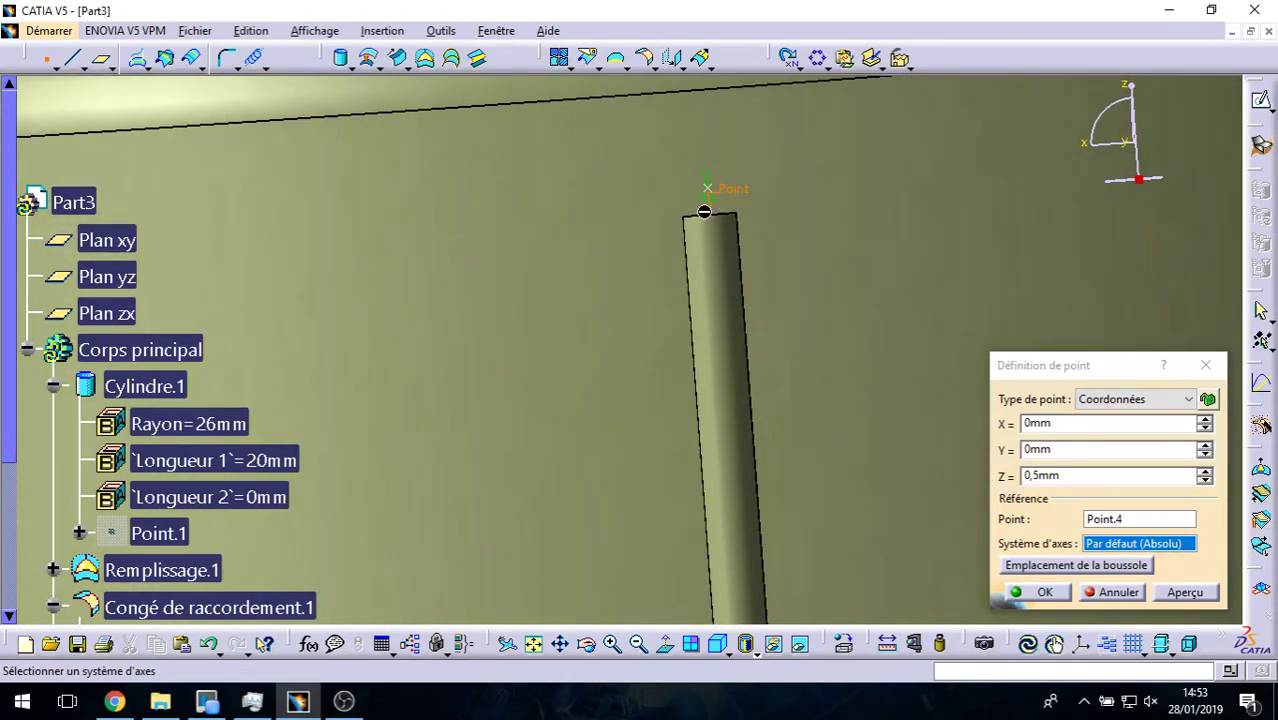
left_click(1041, 596)
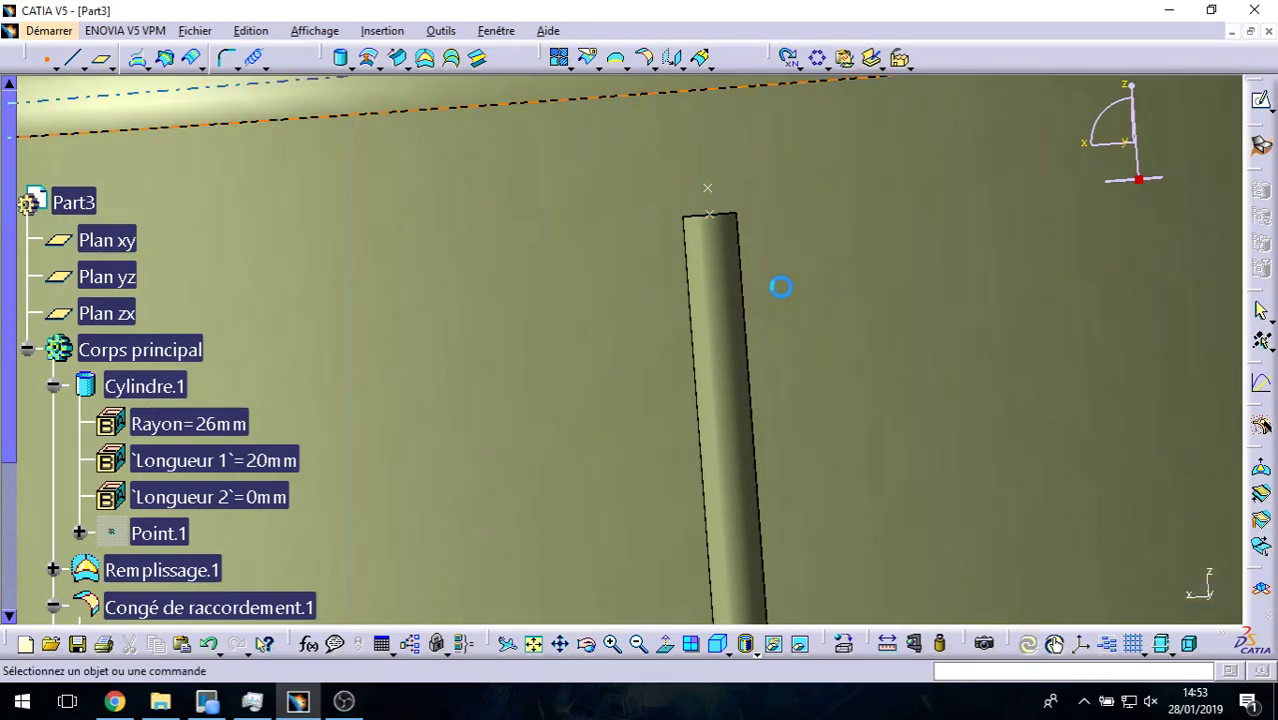
Step: Fill the thin cylinder's top edge through Point.5, tangent to Cylindre.2
left_click(425, 57)
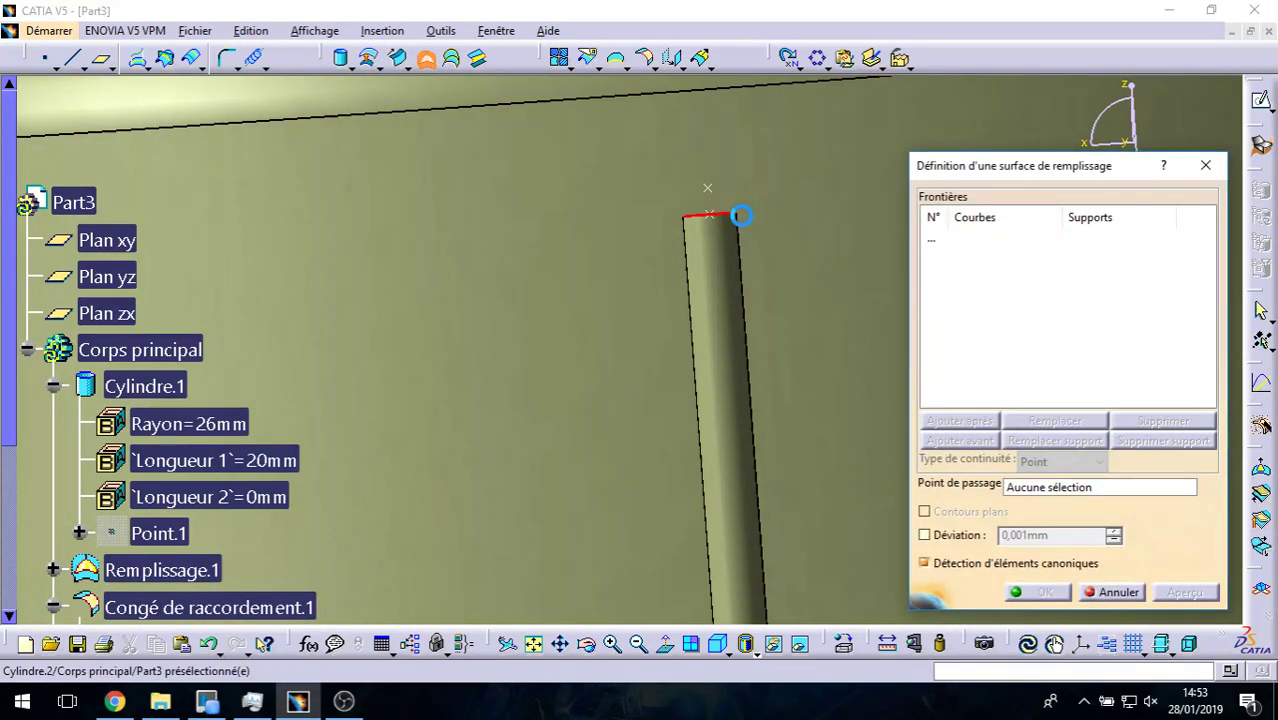
left_click(740, 216)
left_click(722, 197)
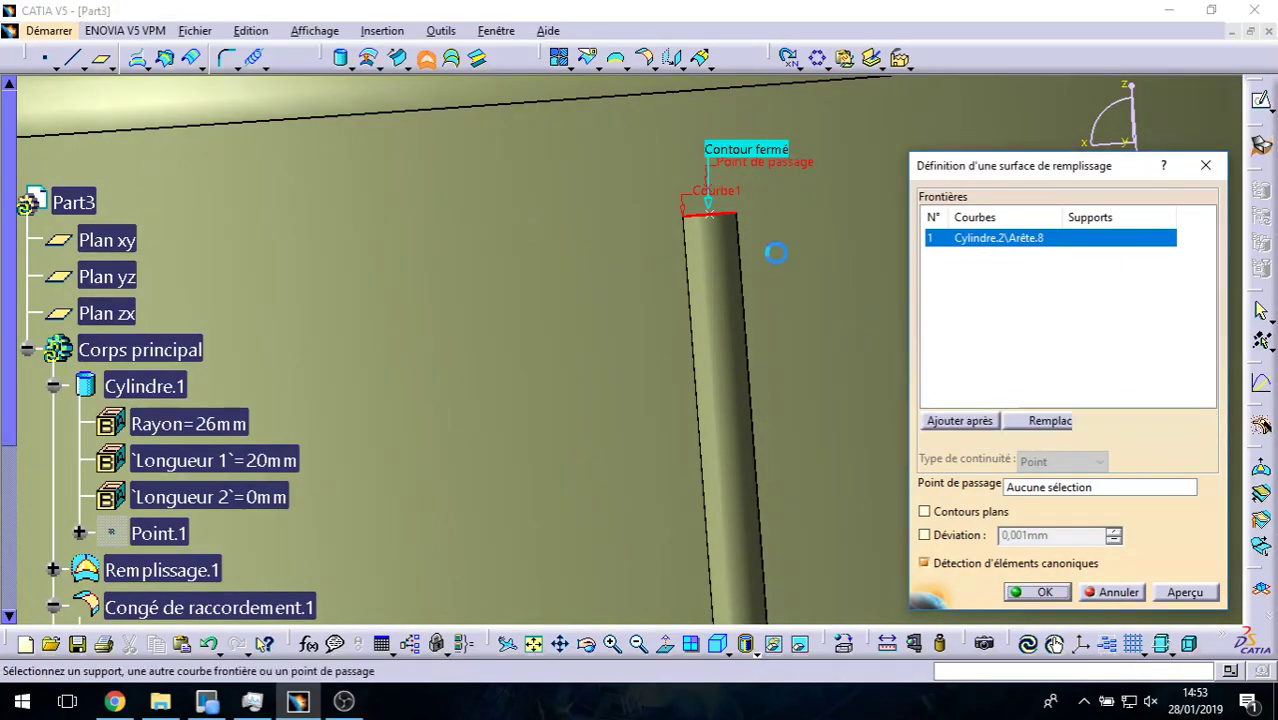
left_click(1184, 592)
middle_click_drag(848, 366, 731, 181)
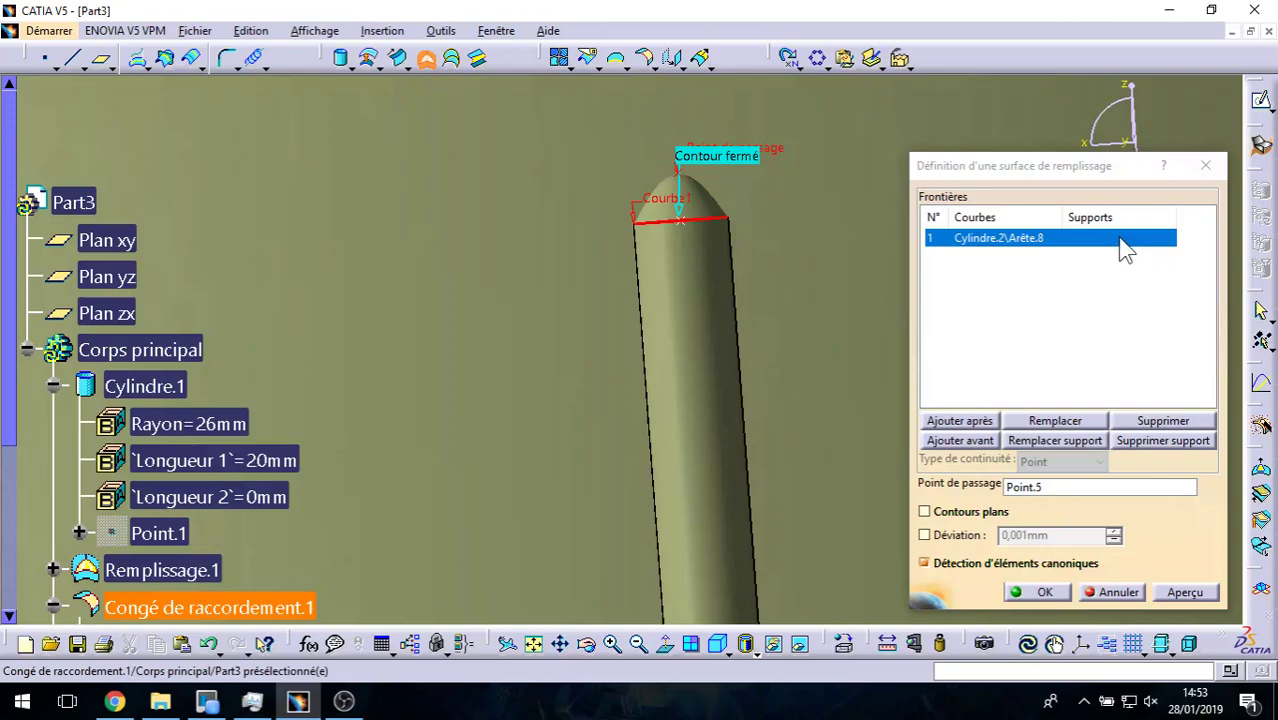
left_click(697, 330)
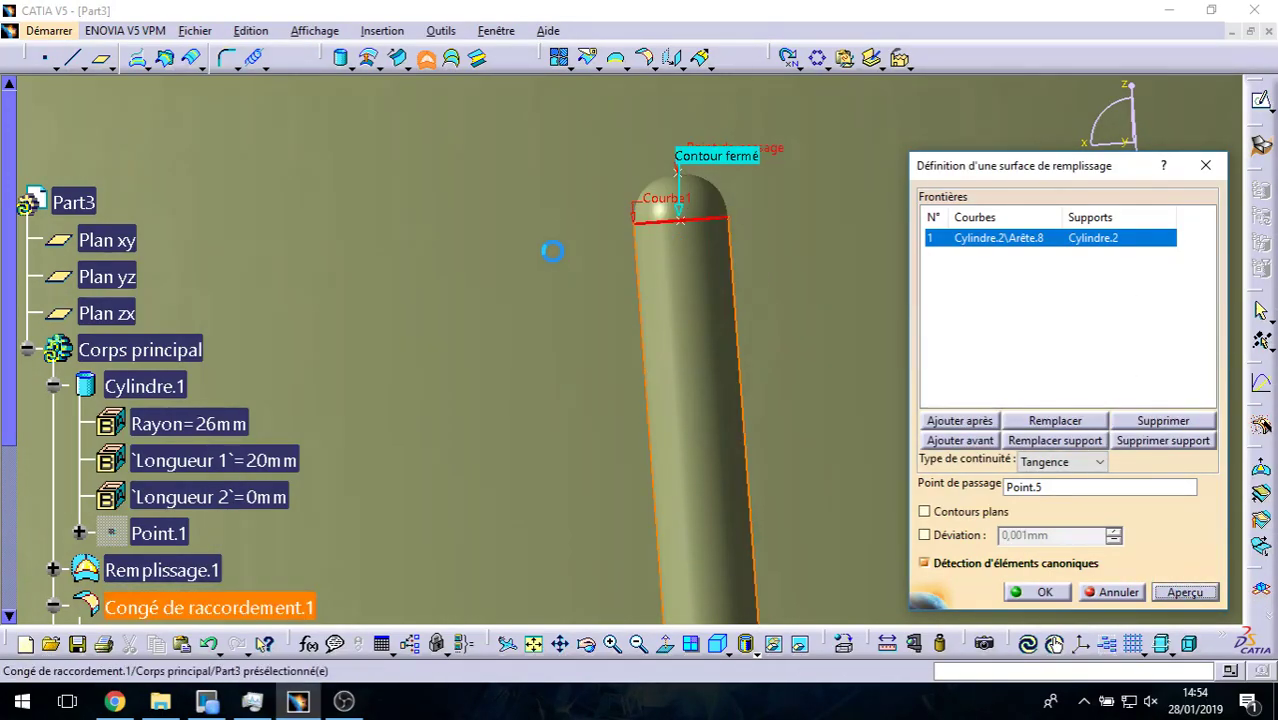
left_click(1040, 592)
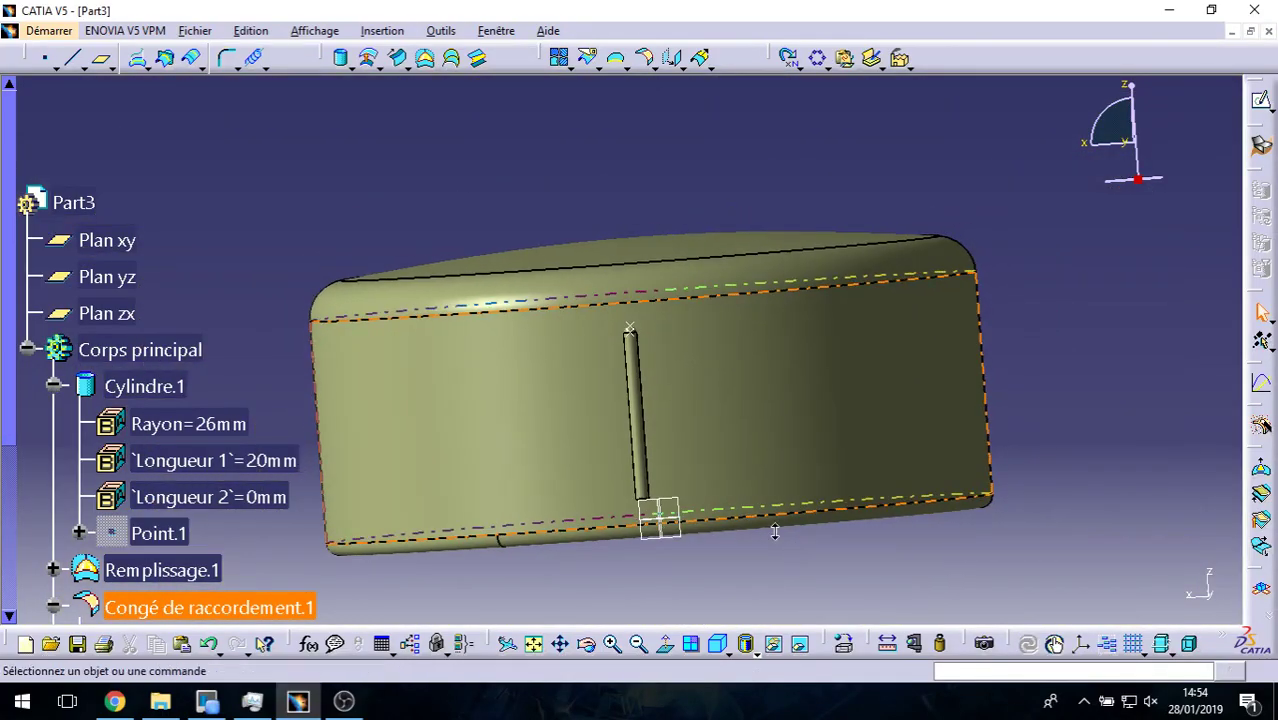
mouse_move(826, 297)
middle_mouse_down("ctrl")
mouse_move(653, 519)
mouse_move(772, 528)
middle_mouse_up("ctrl")
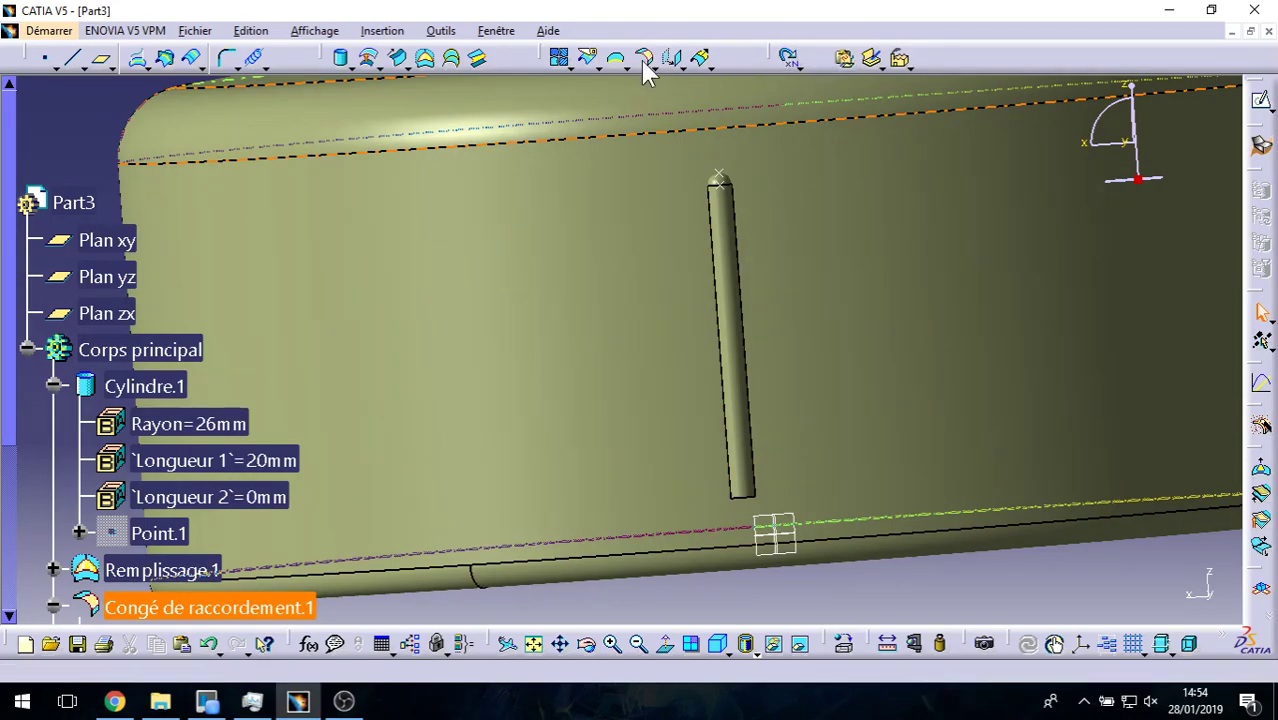
left_click(108, 64)
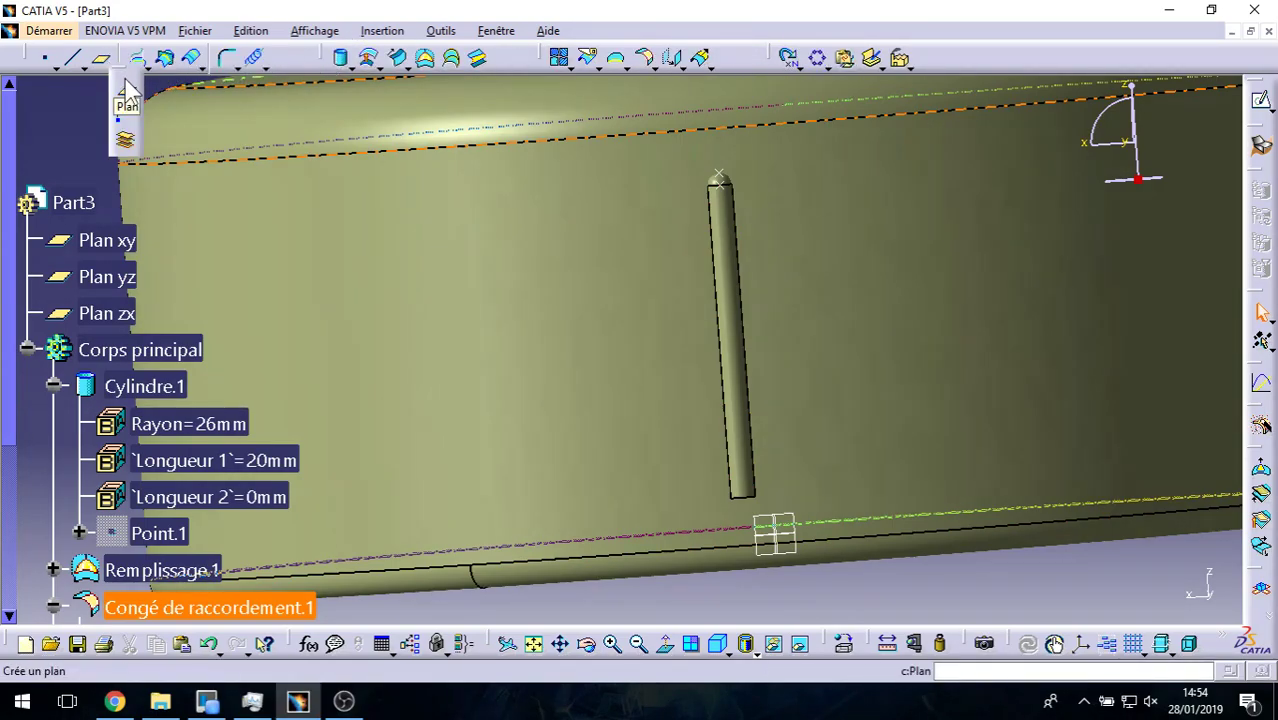
left_click(127, 100)
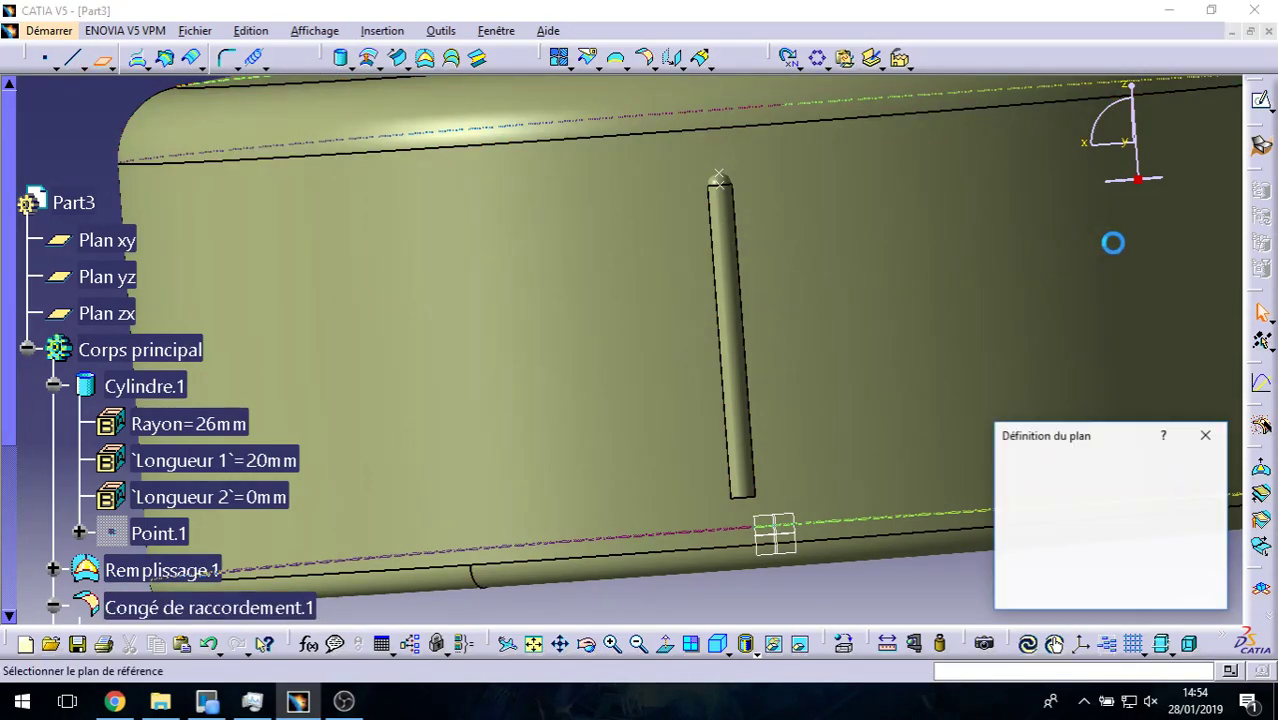
left_click(1208, 437)
left_click(1208, 440)
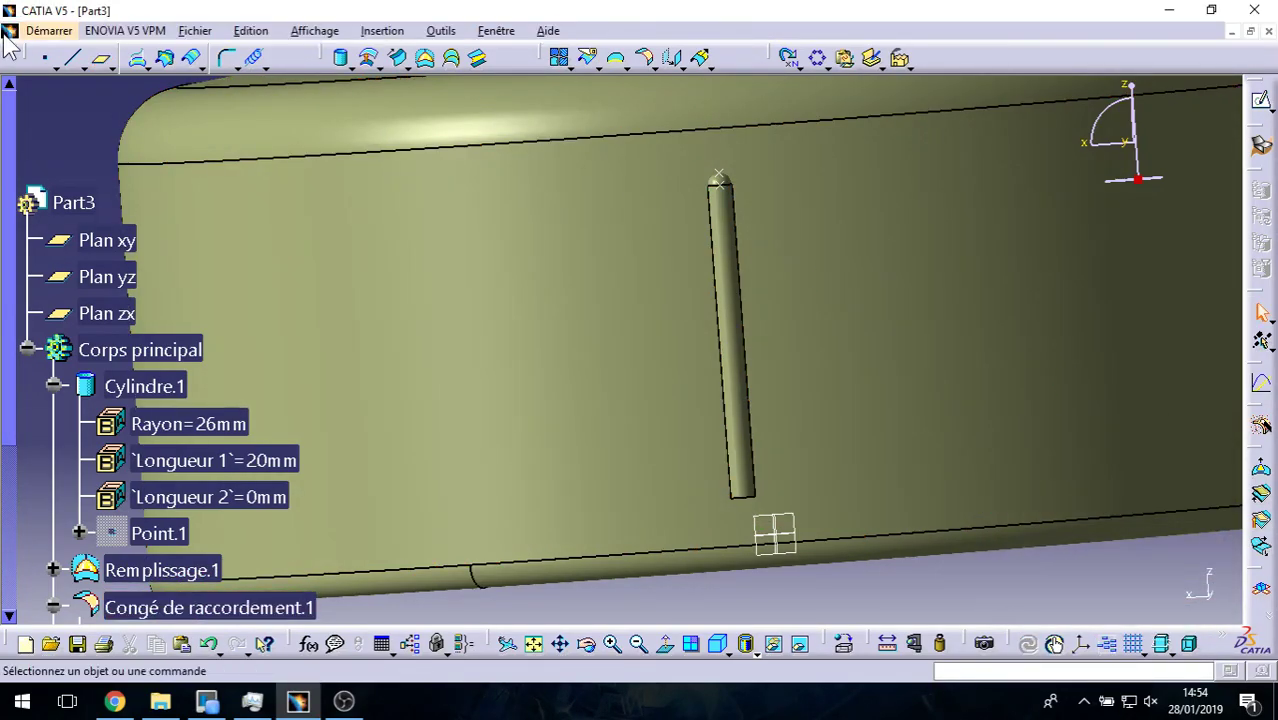
left_click(112, 66)
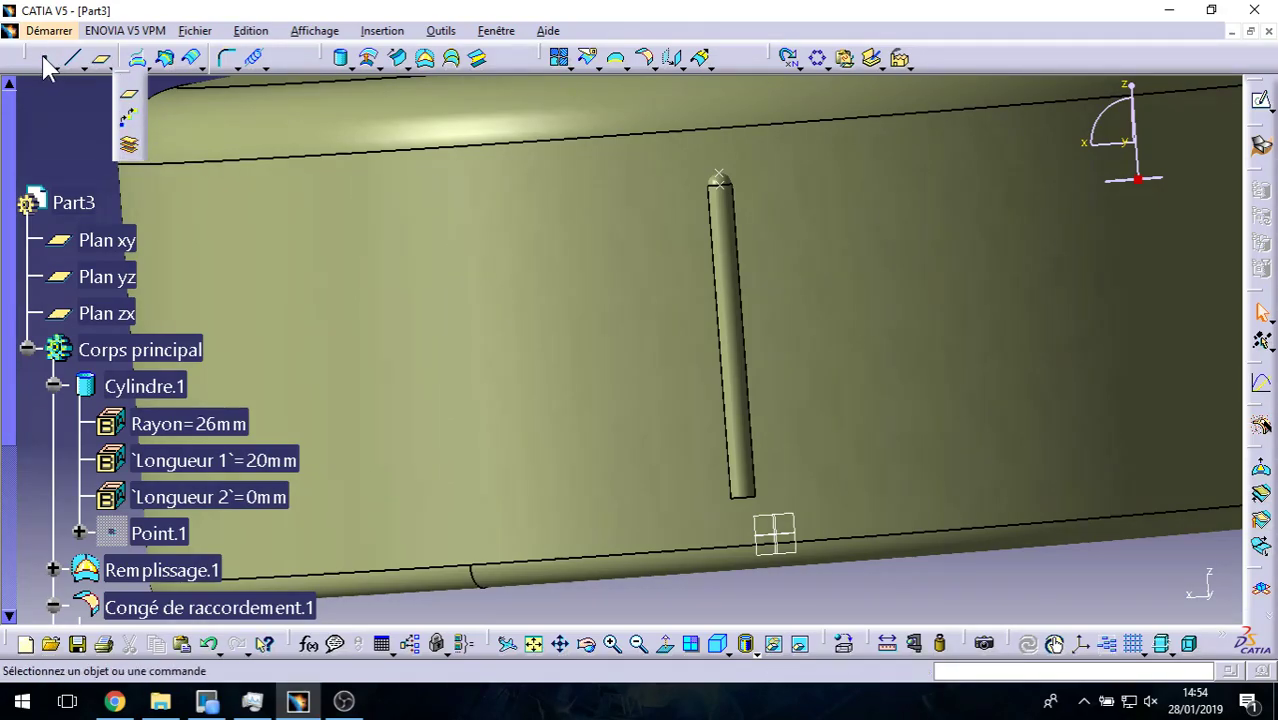
middle_click_drag(67, 109, 107, 150, "ctrl")
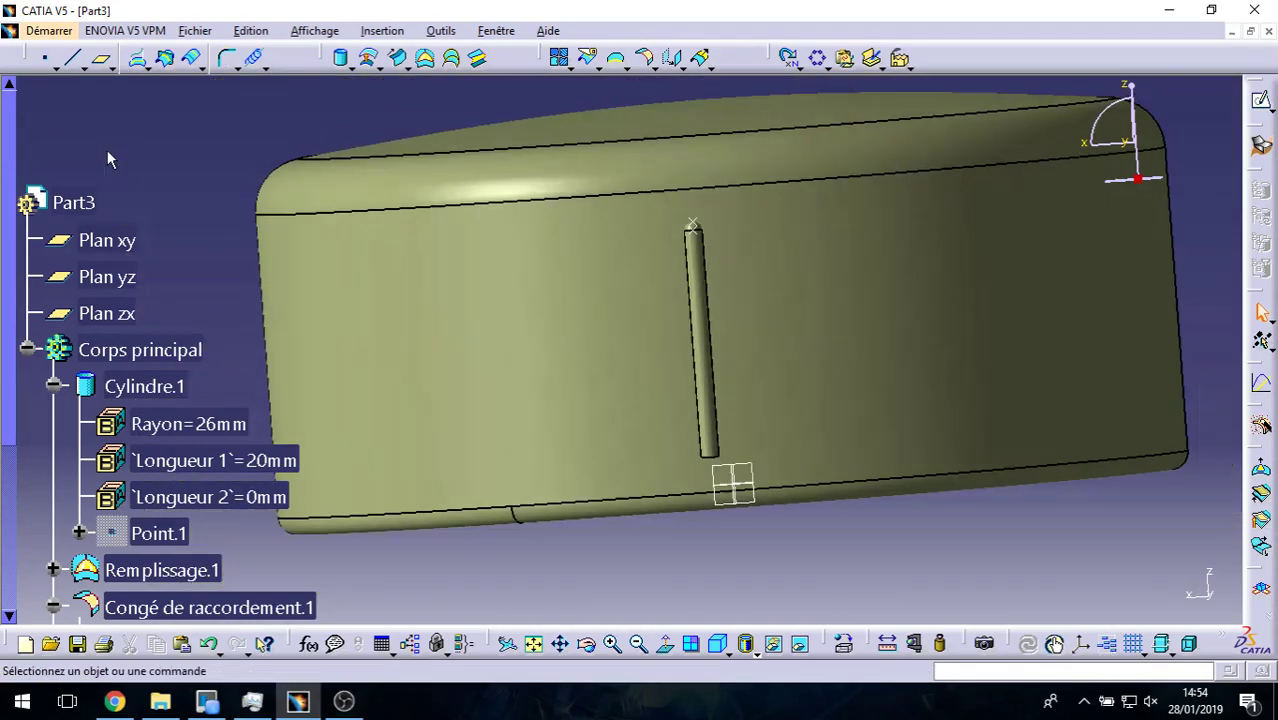
middle_click_drag(705, 485, 700, 374, "ctrl")
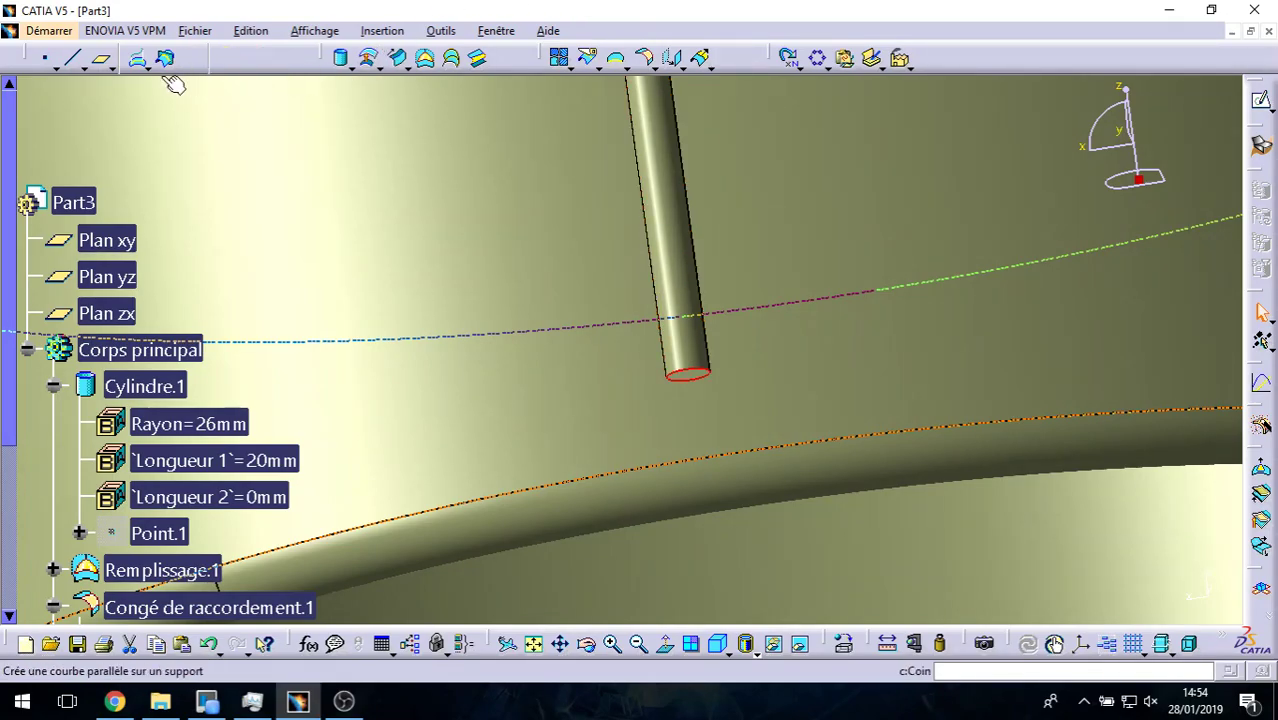
left_click(45, 57)
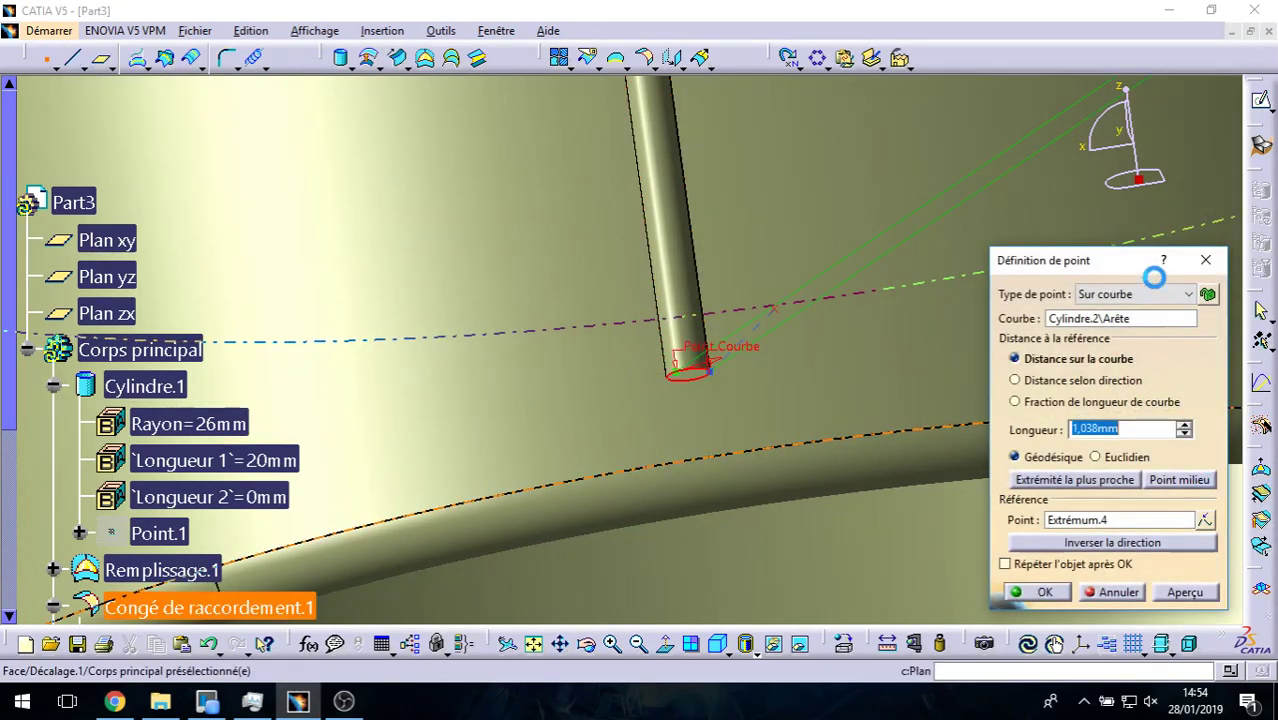
left_click(1158, 294)
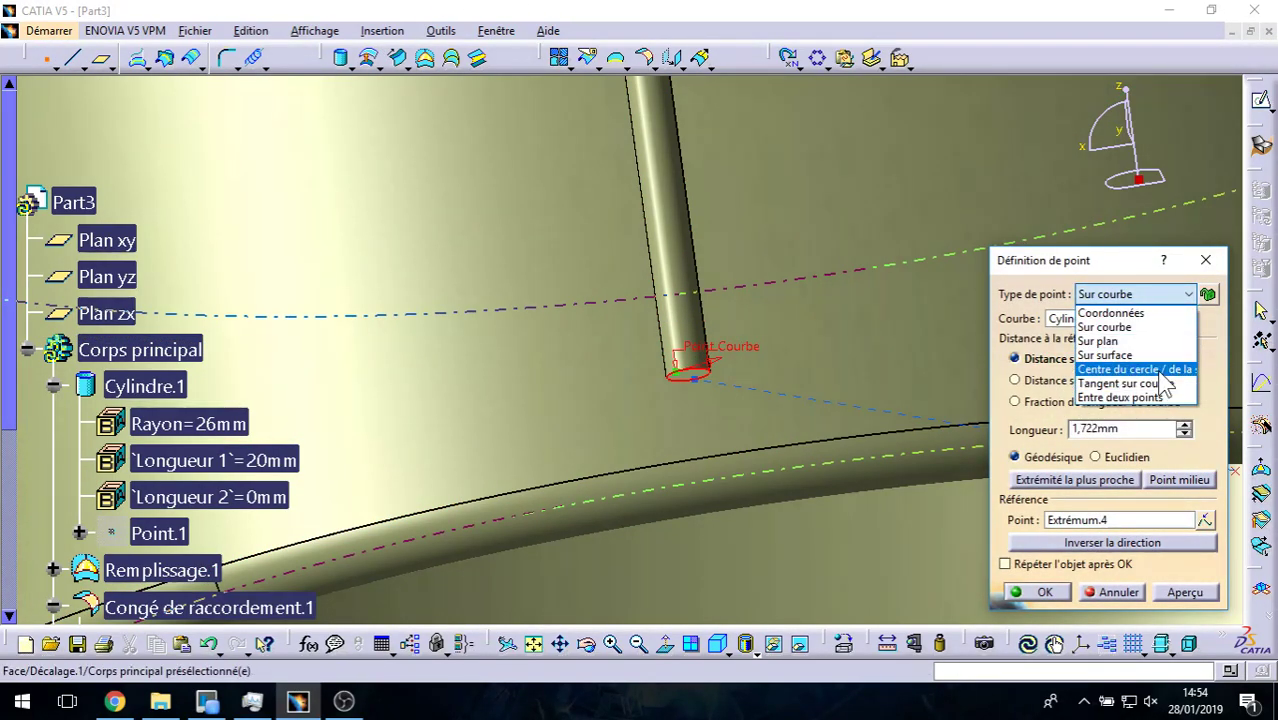
left_click(1161, 372)
left_click(1043, 596)
middle_click_drag(762, 247, 470, 182)
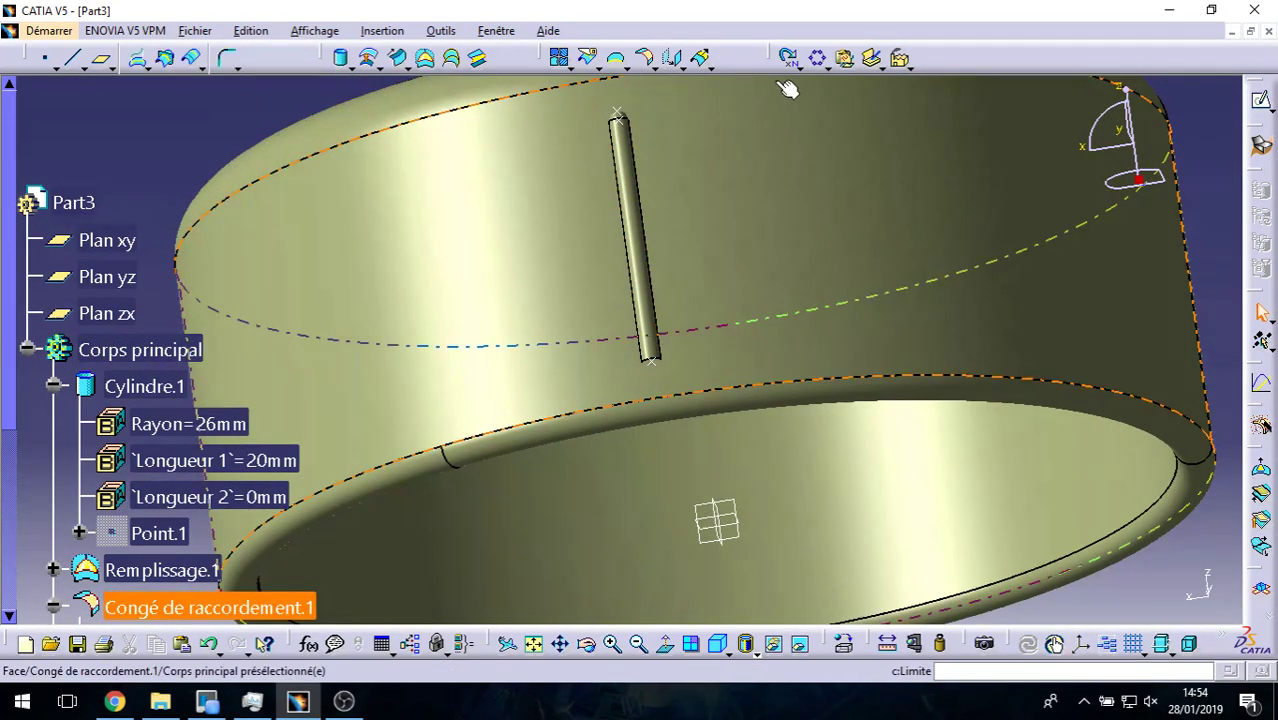
Step: Create a plane parallel to Plan xy through the slot's bottom end
left_click(137, 90)
left_click(103, 62)
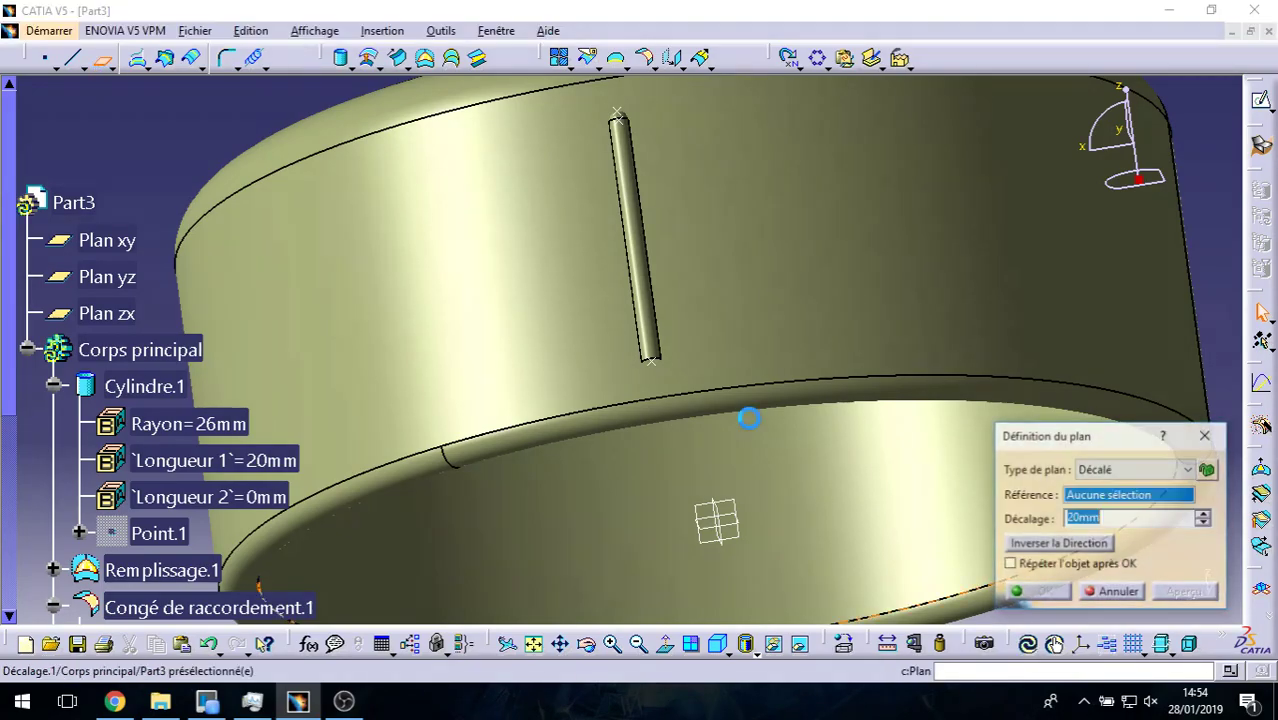
left_click(727, 519)
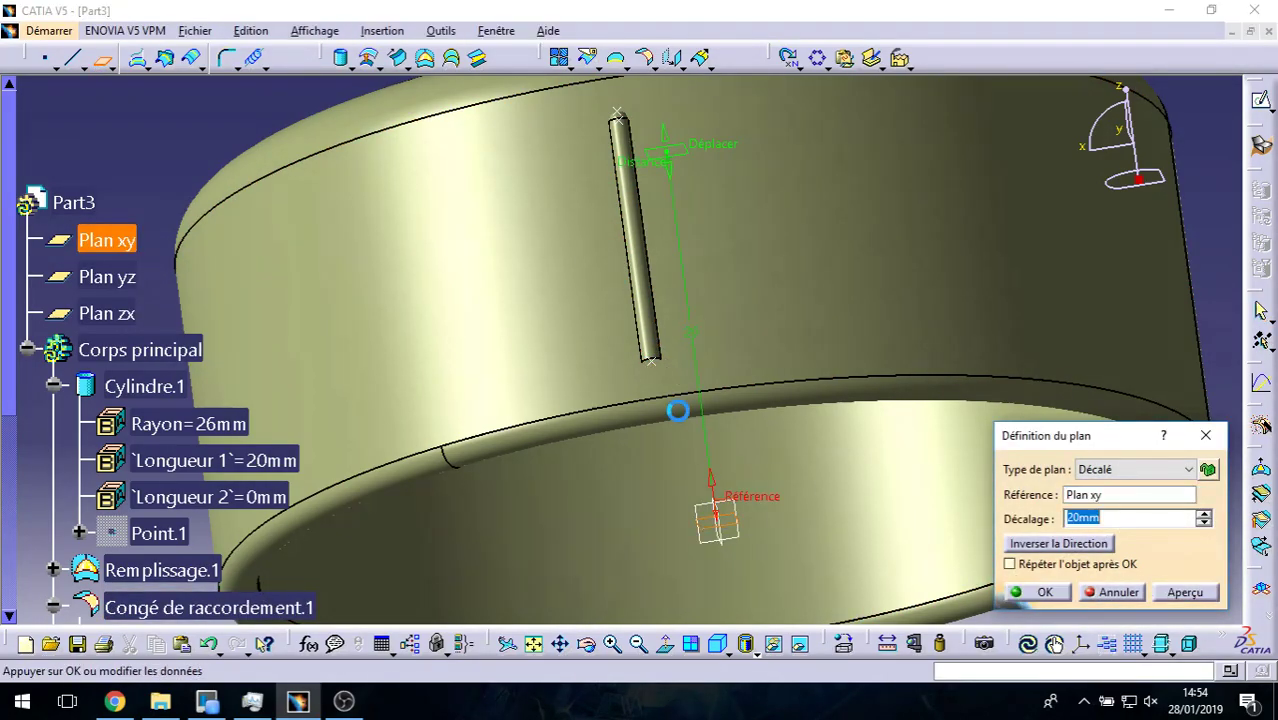
left_click(651, 360)
left_click(1056, 597)
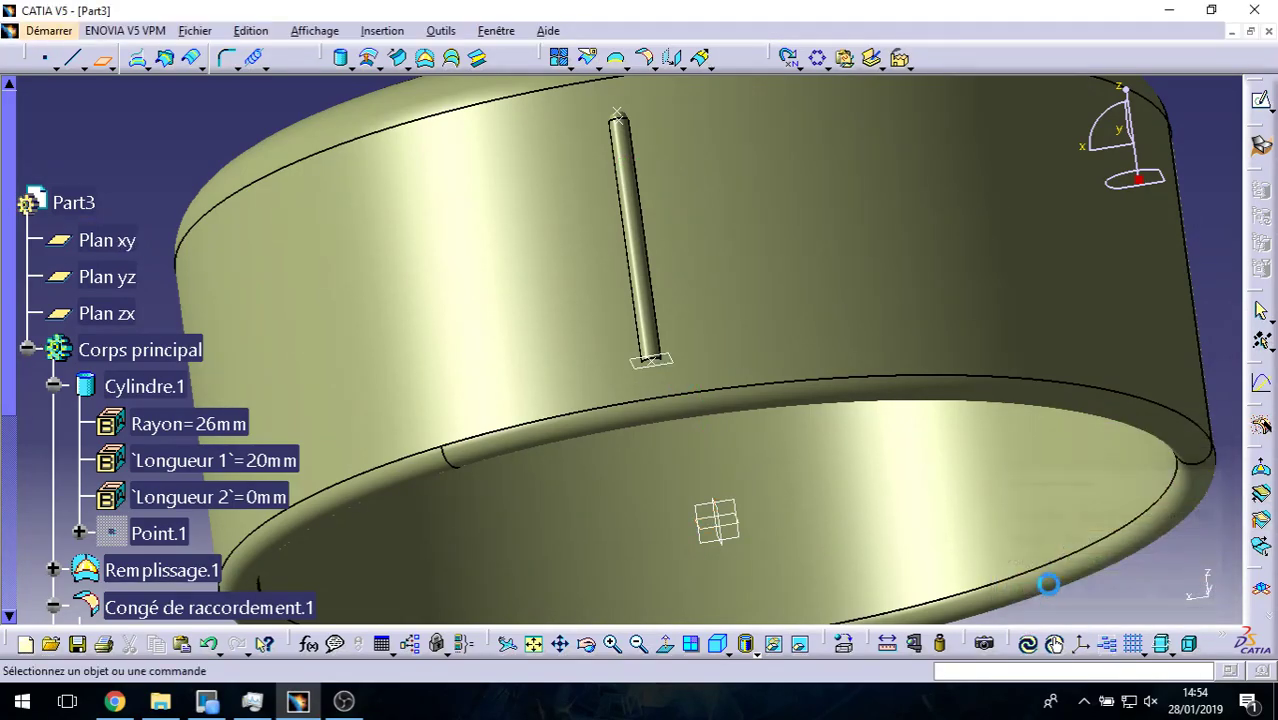
Step: Create a second plane parallel to Plan xy through the slot's top end
left_click(104, 62)
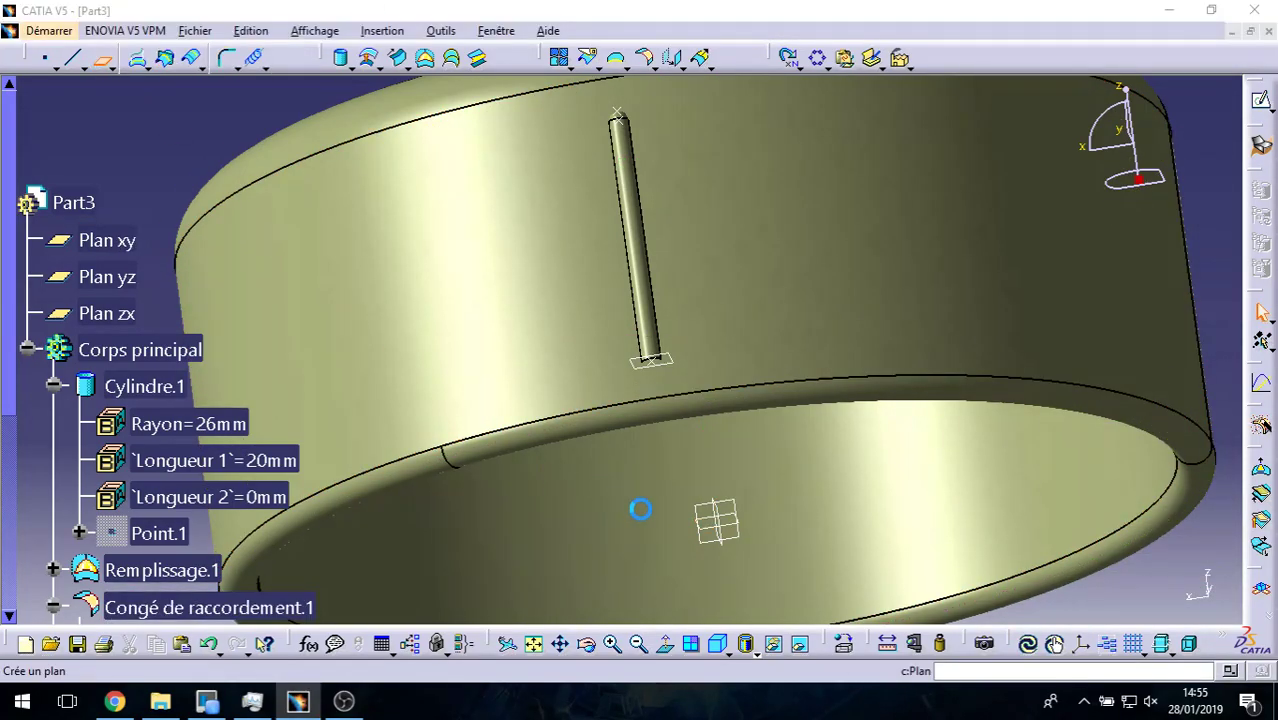
left_click(745, 522)
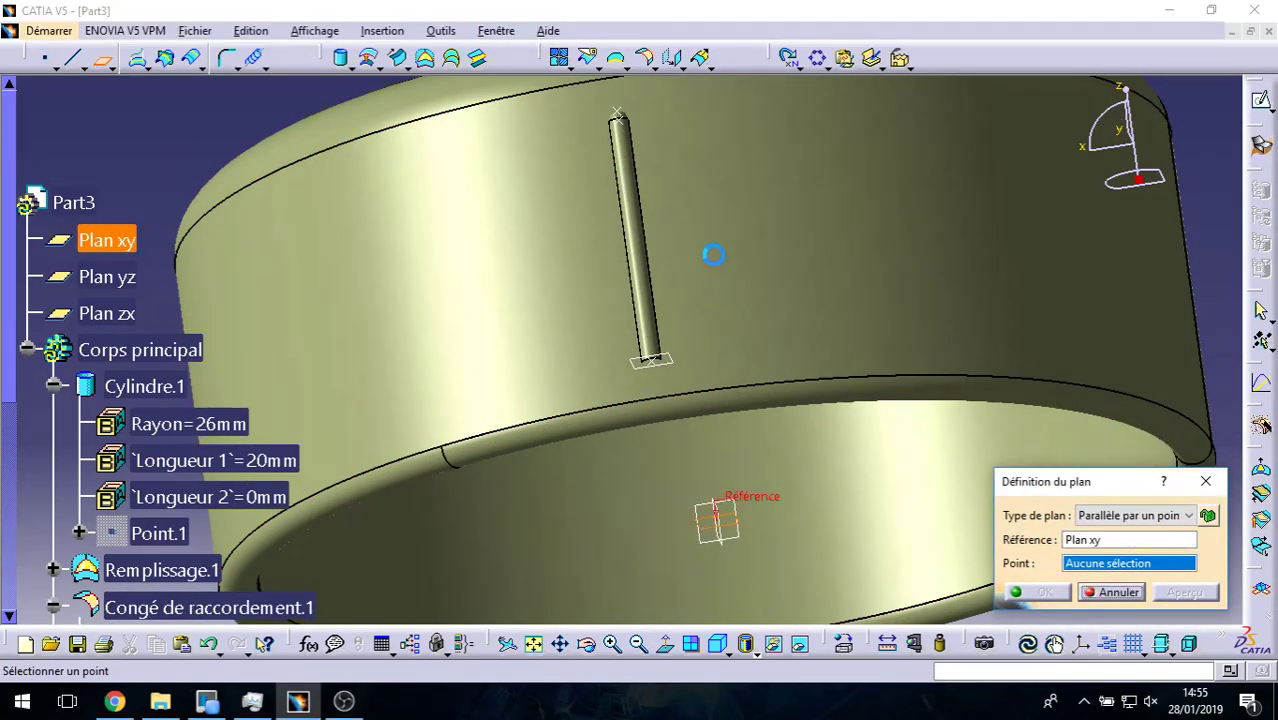
left_click(620, 116)
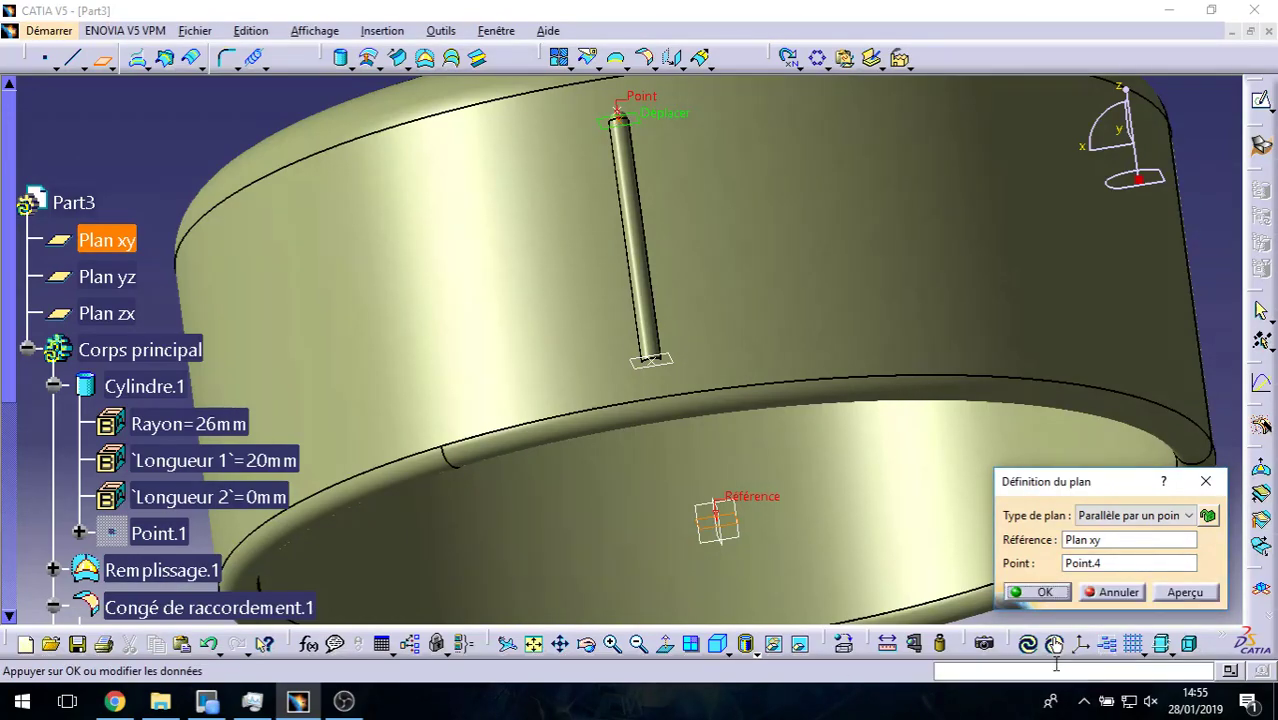
left_click(1045, 592)
middle_click_drag(870, 448, 742, 394)
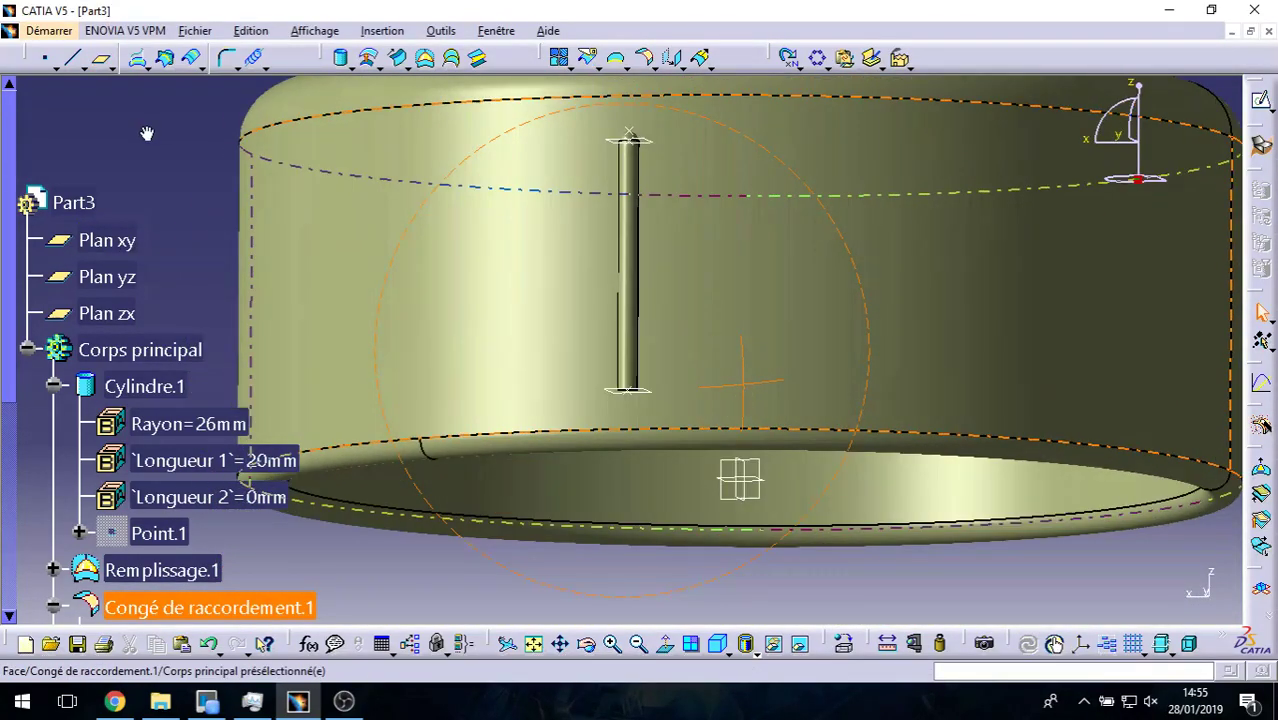
left_click(111, 62)
Step: Create one plane midway between the top-end and bottom-end planes, using 1 instance
left_click(135, 150)
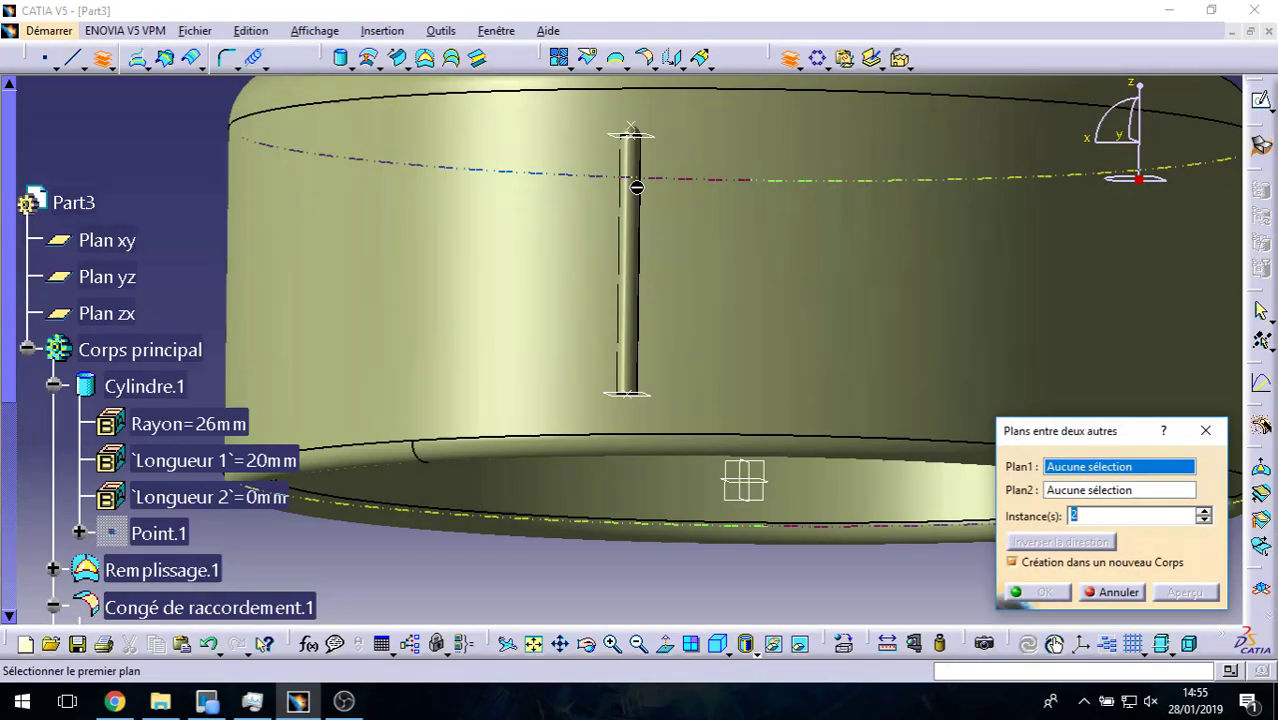
left_click(642, 132)
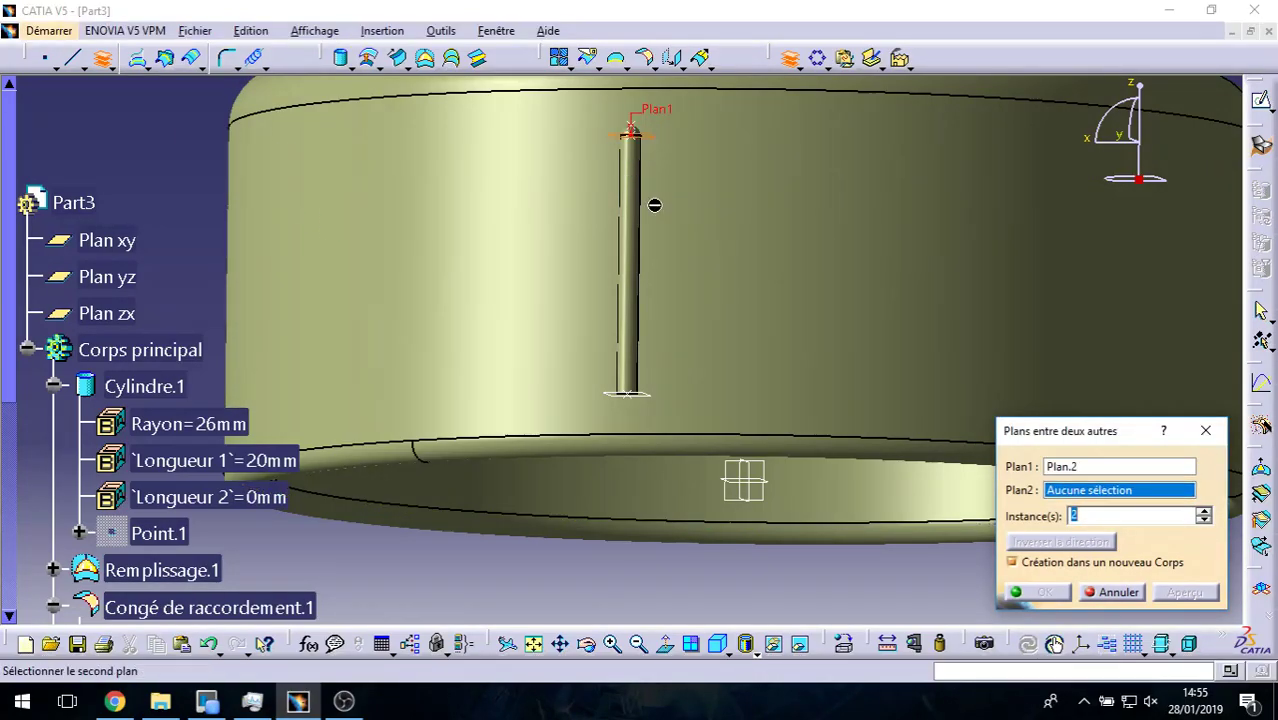
left_click(640, 392)
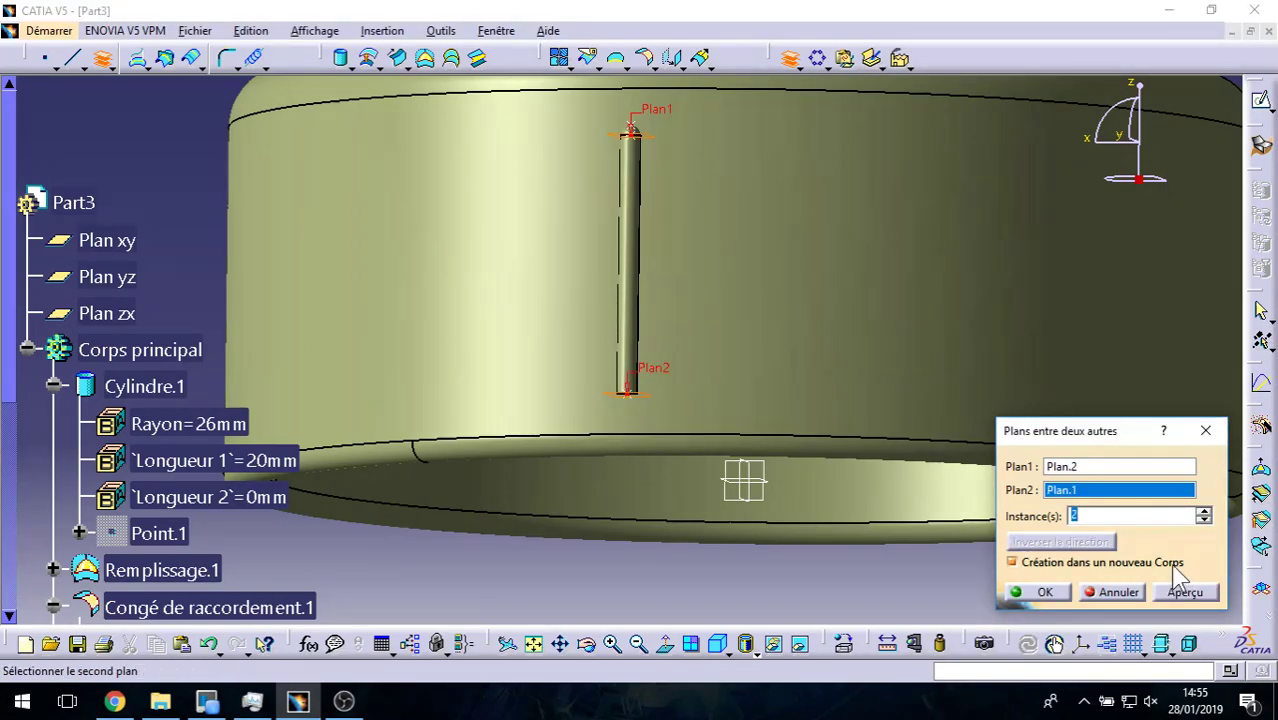
left_click(1186, 594)
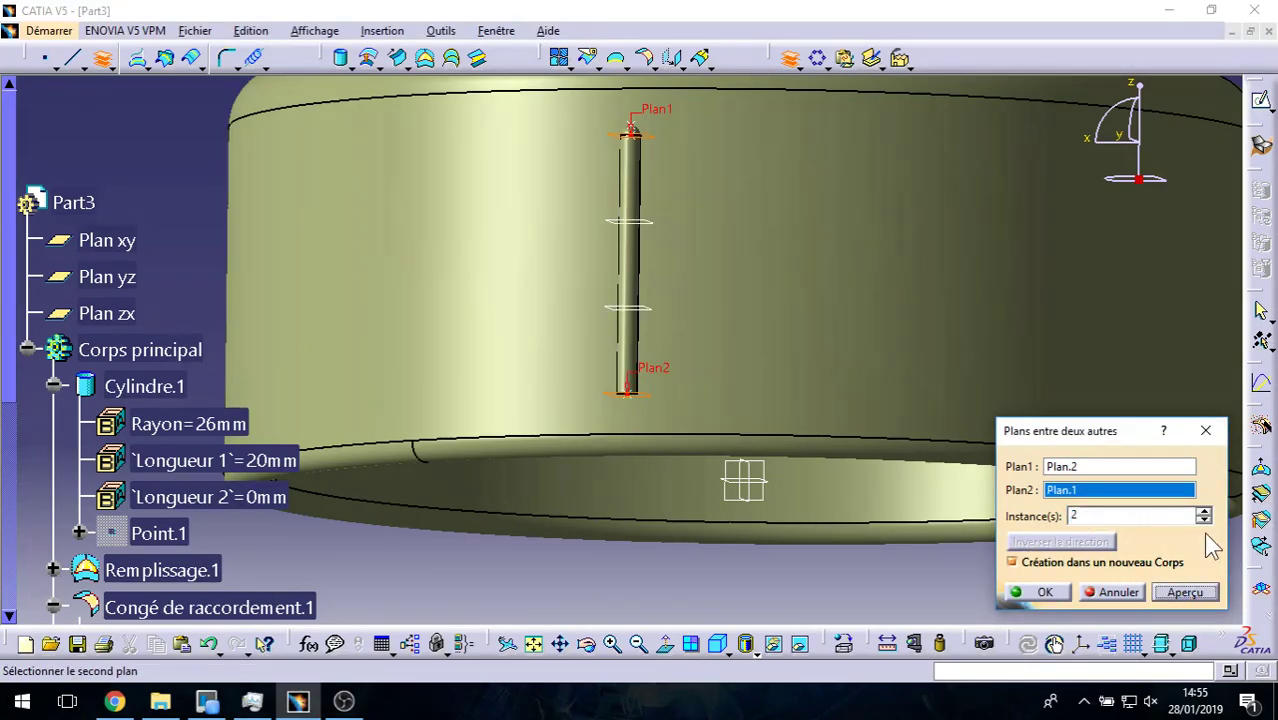
left_click(1202, 592)
left_click(1043, 590)
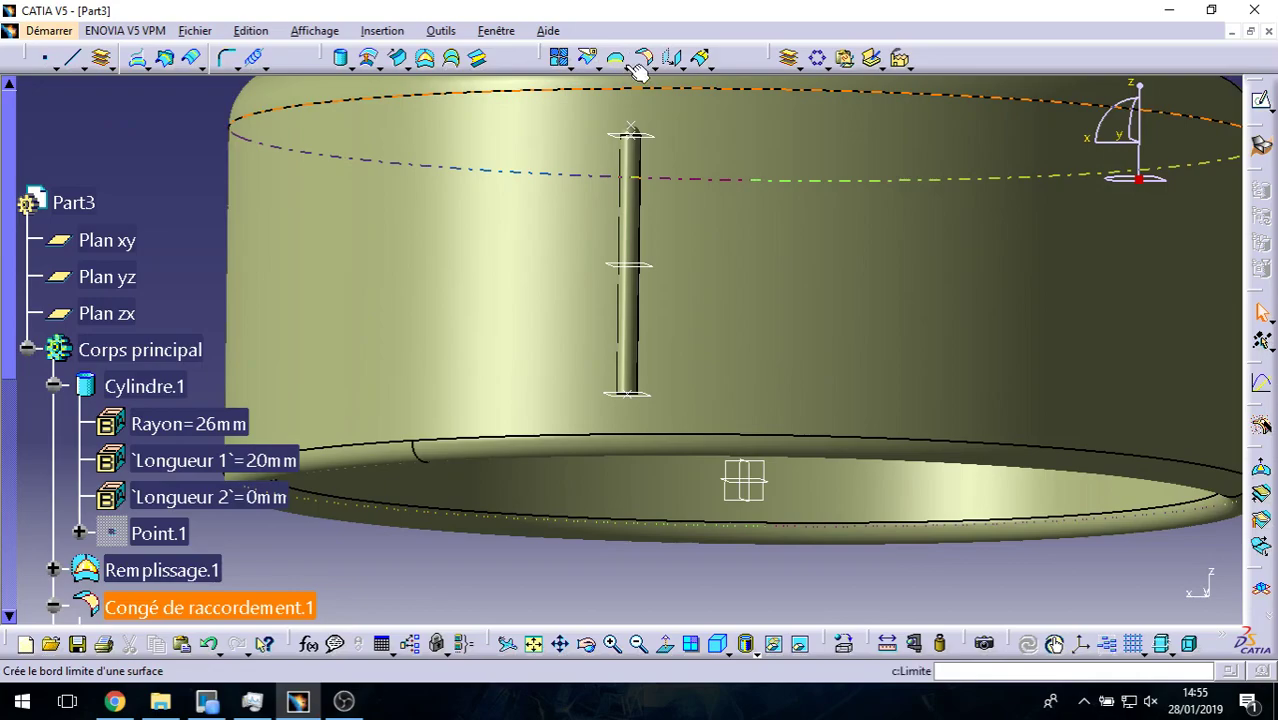
Step: Mirror Remplissage.2 across Plan.3 to create Symétrie.1
left_click(681, 66)
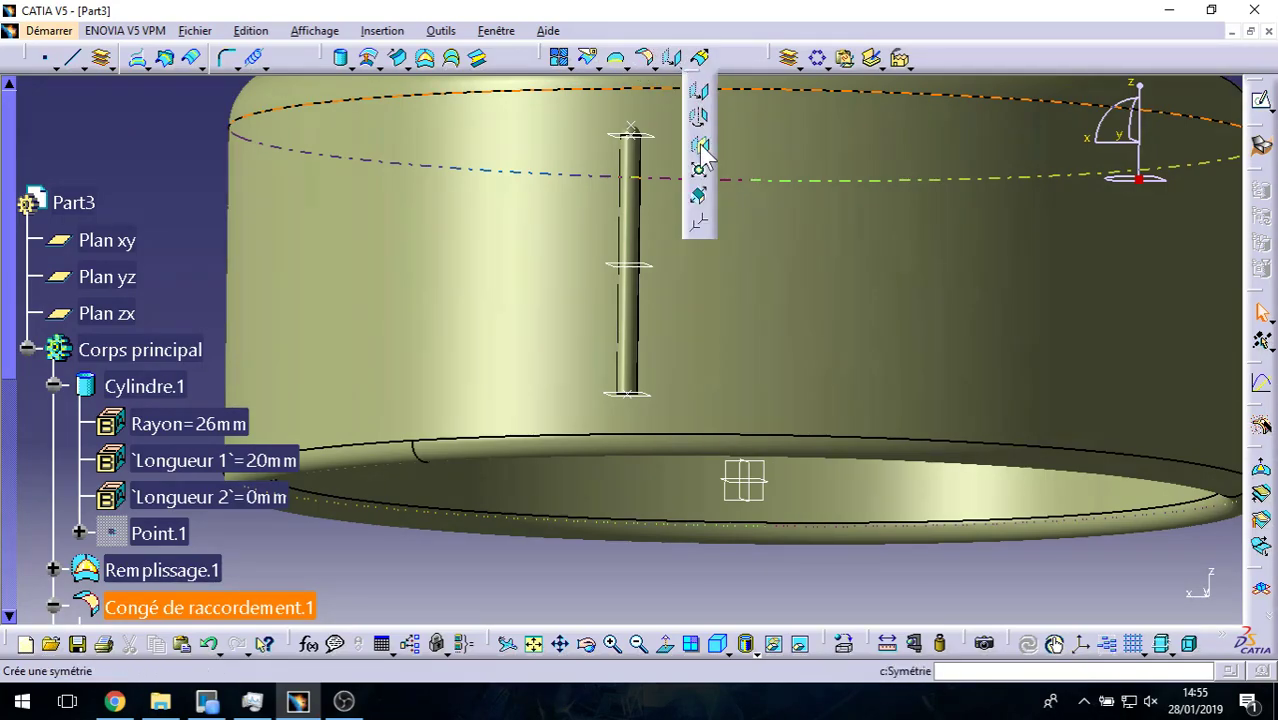
left_click(699, 147)
scroll(250, 380, "down", 2)
scroll(207, 428, "down", 2)
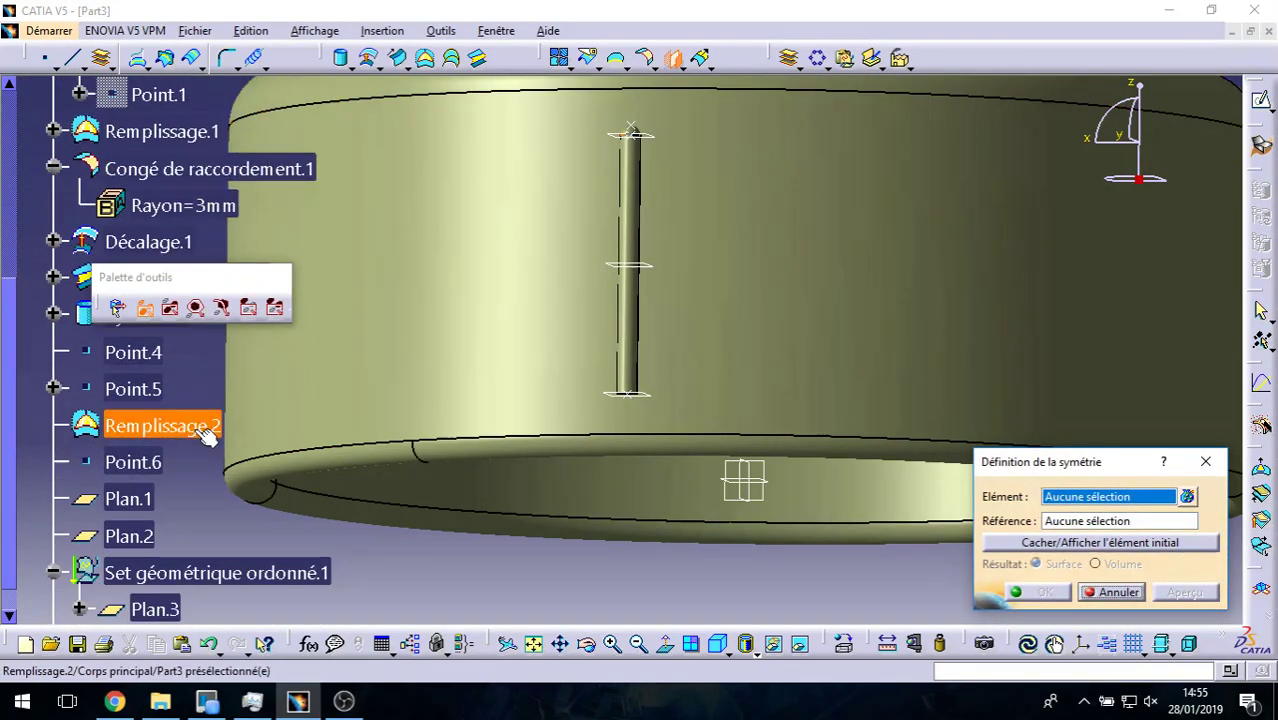
scroll(207, 428, "down", 4)
scroll(133, 414, "up", 3)
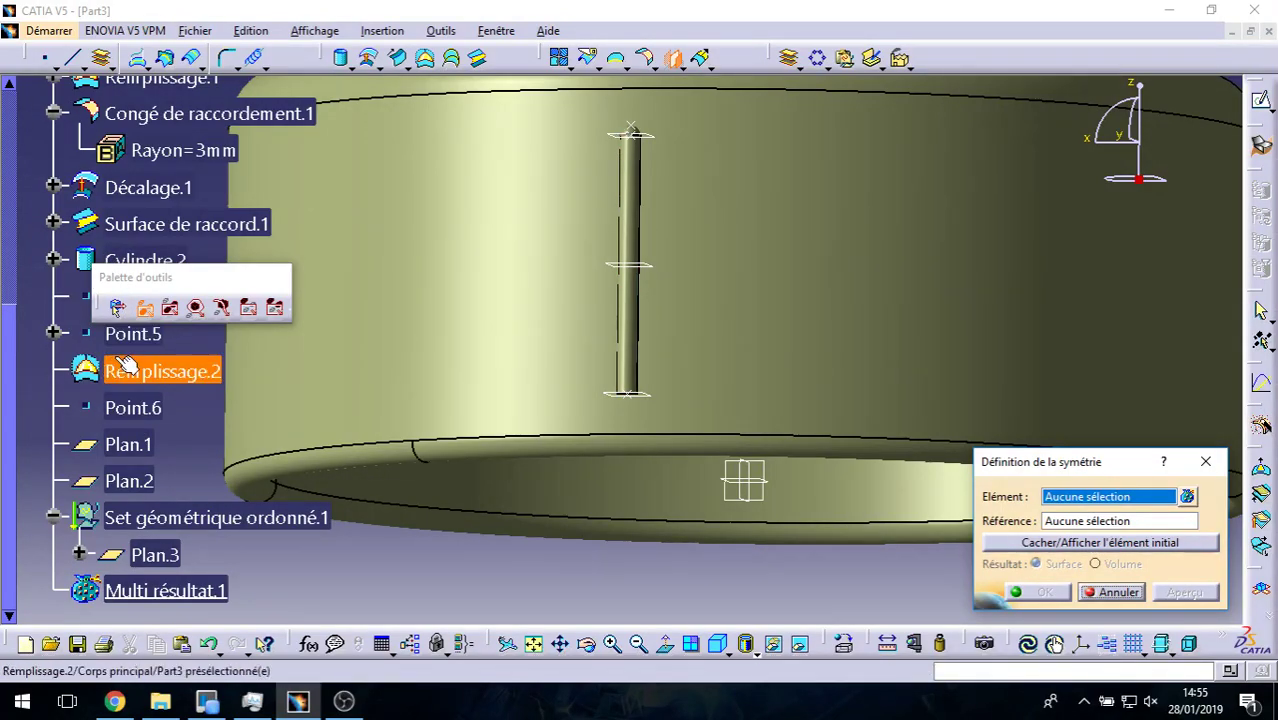
left_click(165, 371)
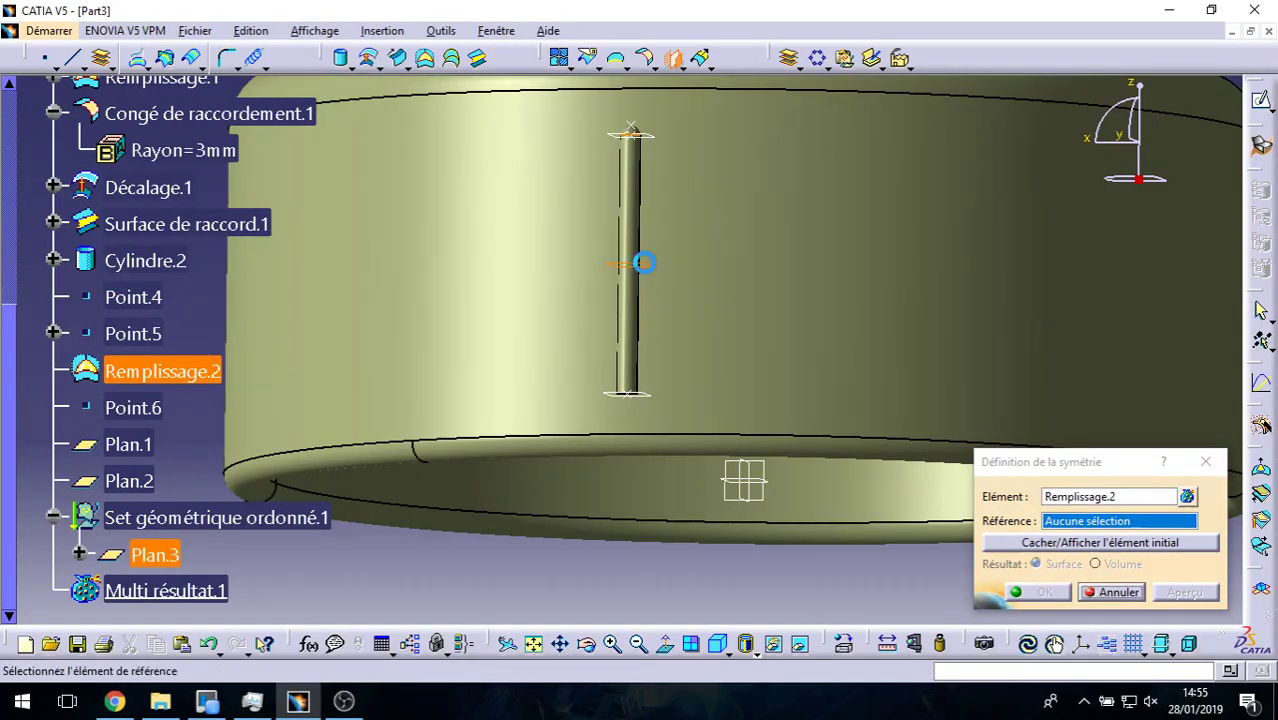
left_click(643, 262)
left_click(1036, 591)
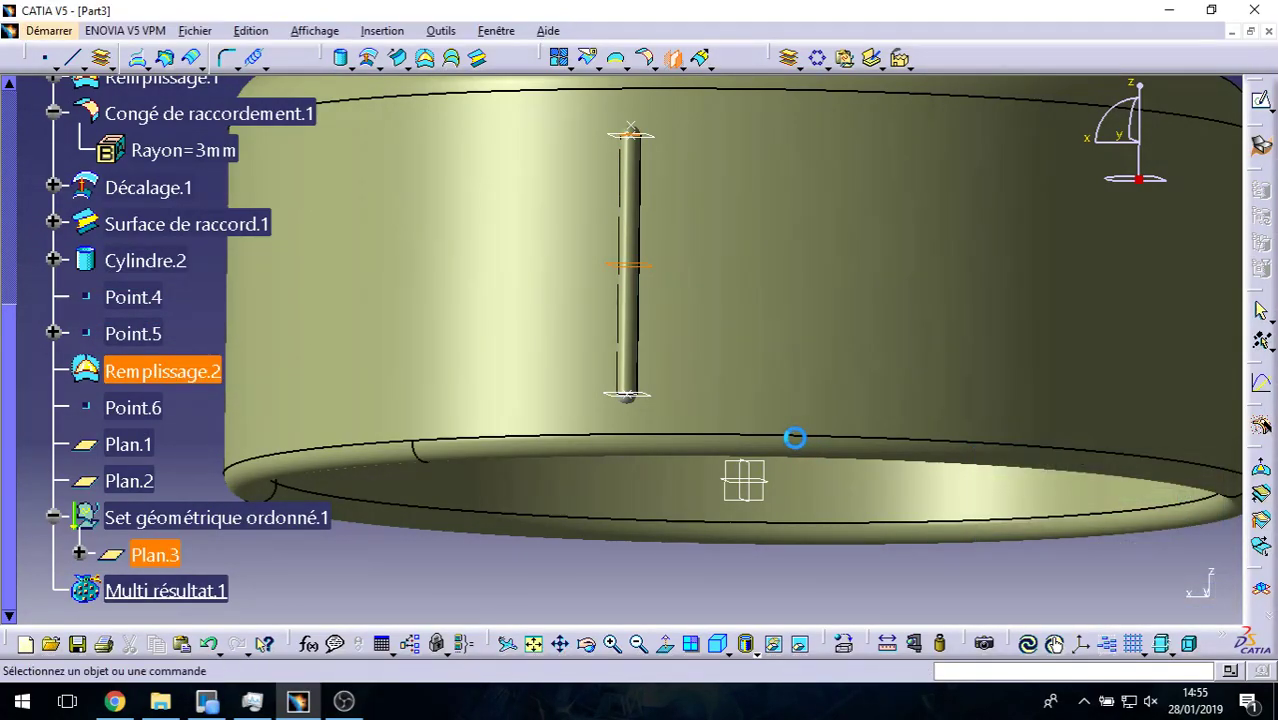
Step: Select Symétrie.1 together with the slot's cylindrical surface
middle_click_drag(719, 374, 792, 183)
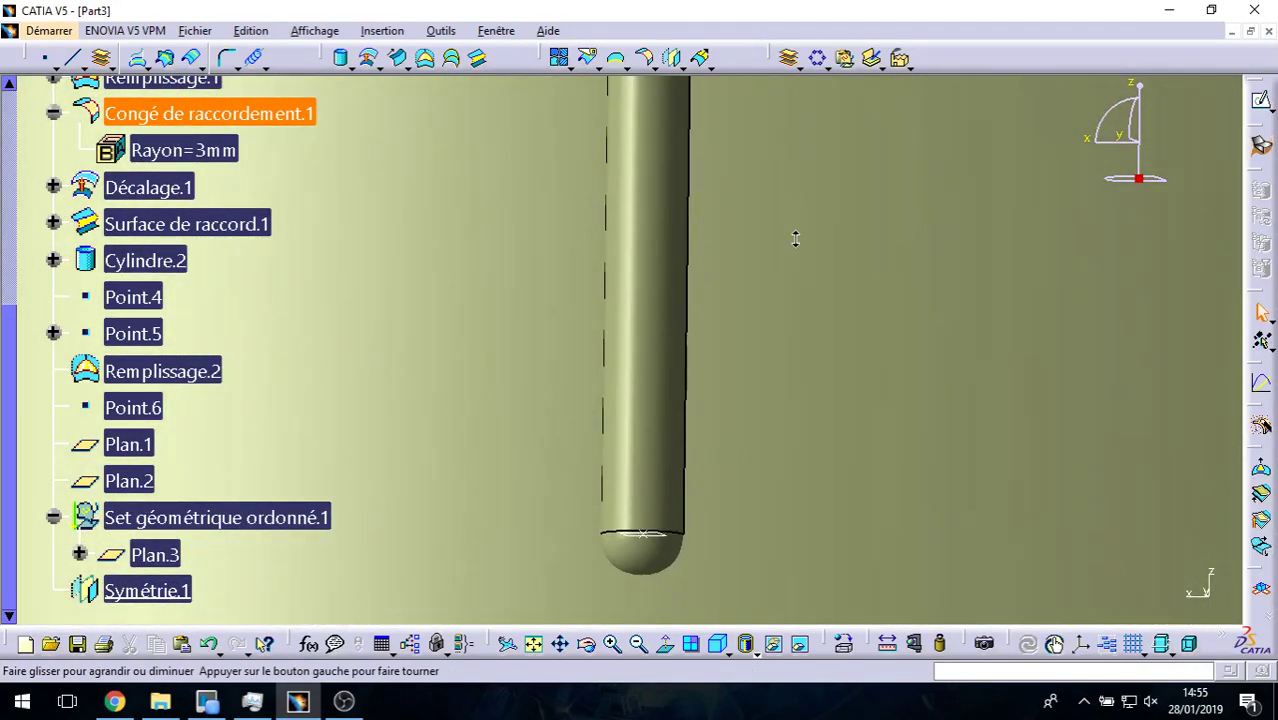
mouse_move(795, 238)
middle_mouse_down()
mouse_move(736, 337)
mouse_move(650, 388)
mouse_move(660, 312)
middle_mouse_up()
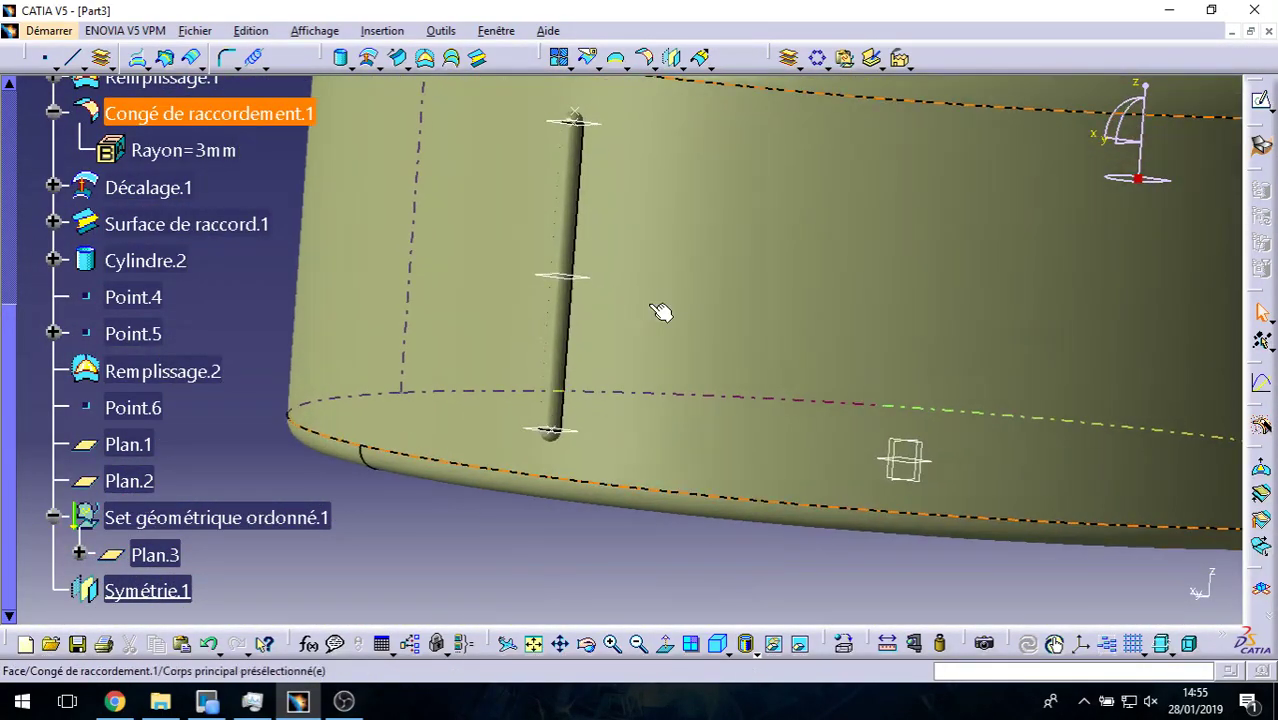
scroll(224, 460, "down", 1)
left_click(172, 480)
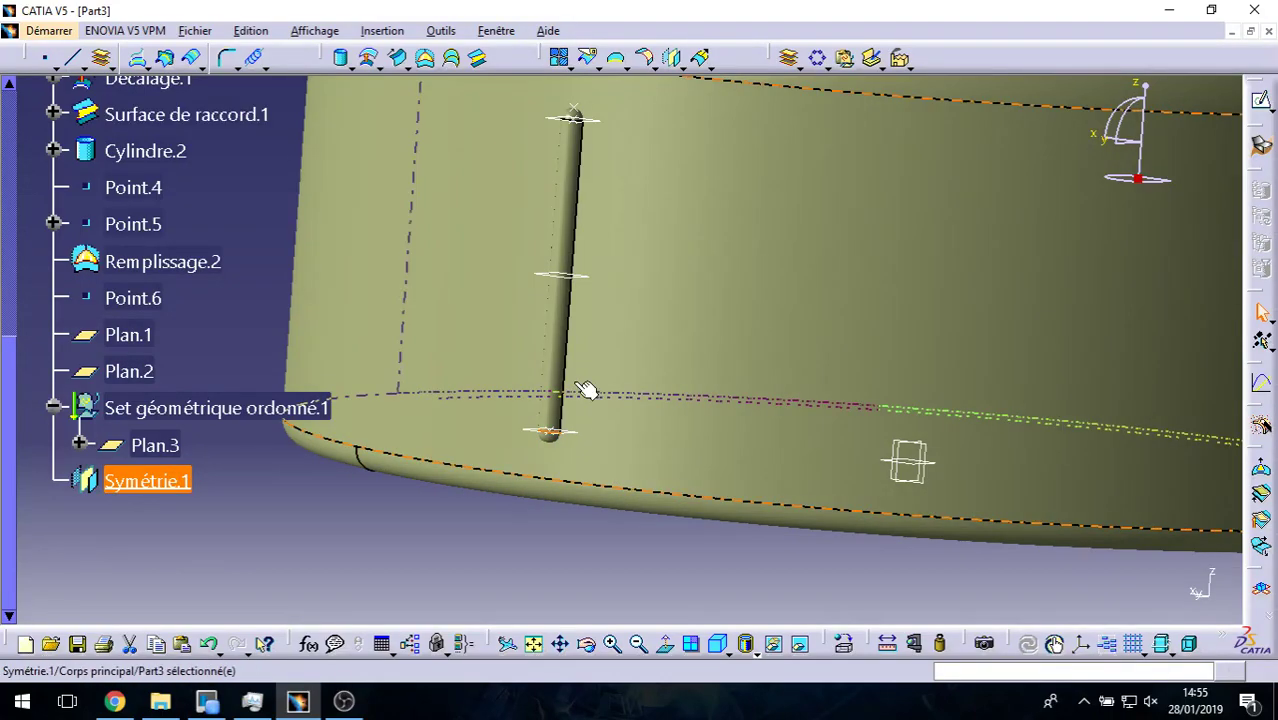
left_click(567, 333)
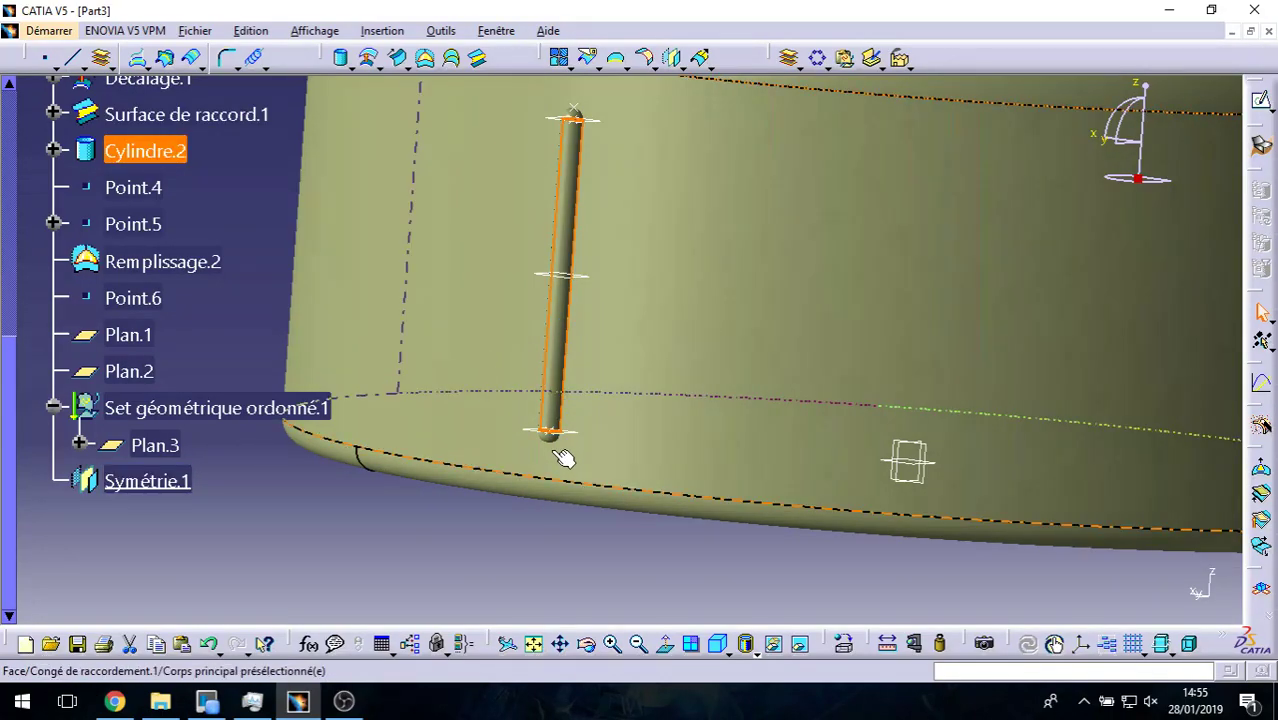
Step: Join Symétrie.1, Cylindre.2 and Remplissage.2 into Assembler.1, then begin a circular pattern of it
left_click(185, 265, "ctrl")
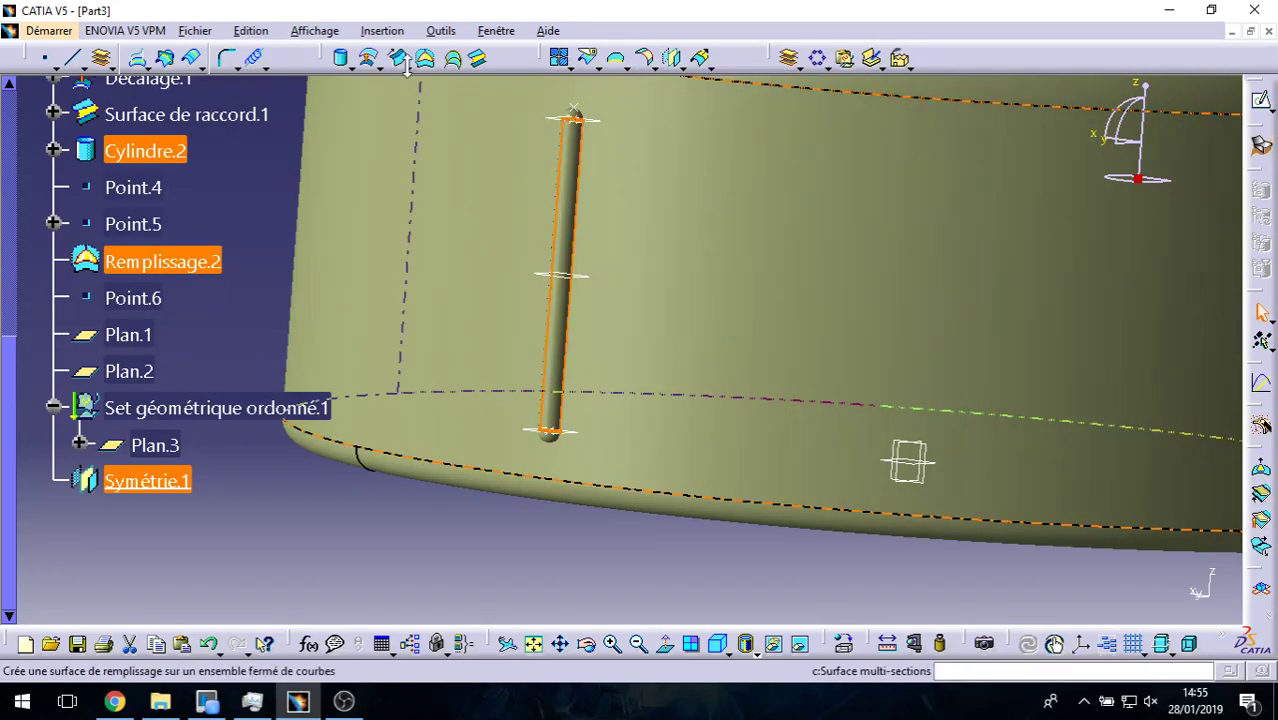
left_click(556, 60)
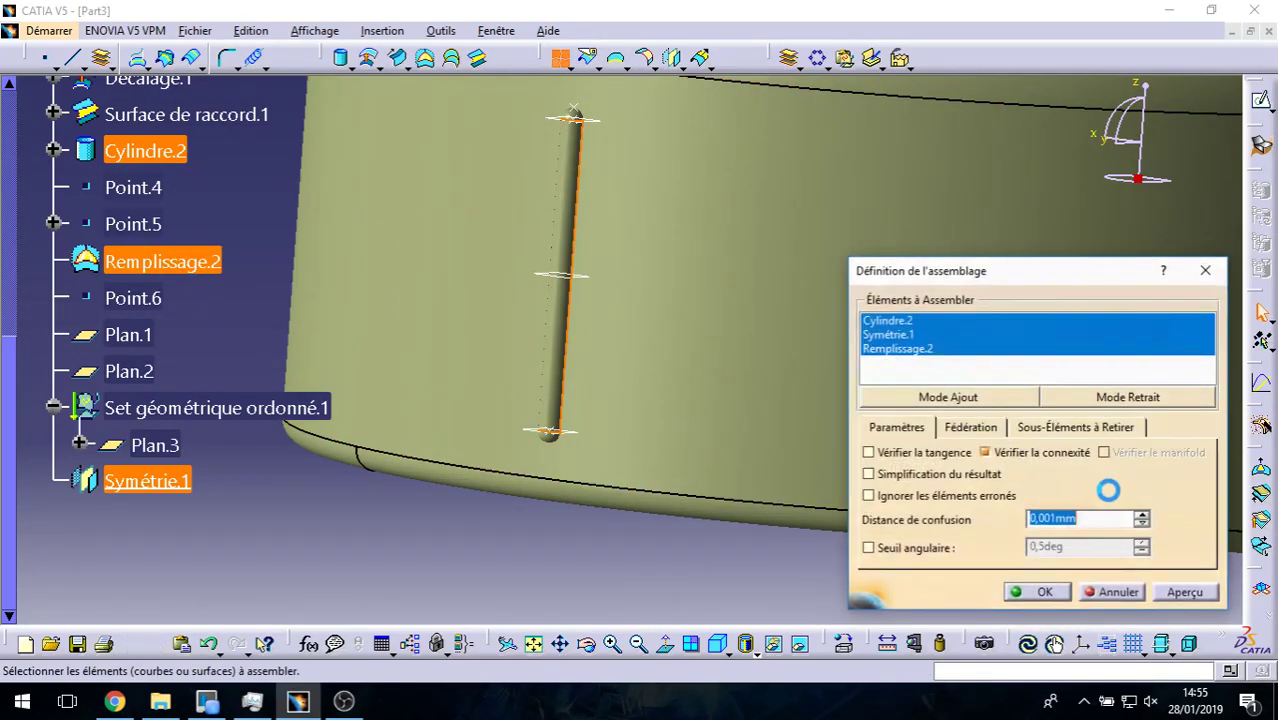
left_click(1182, 592)
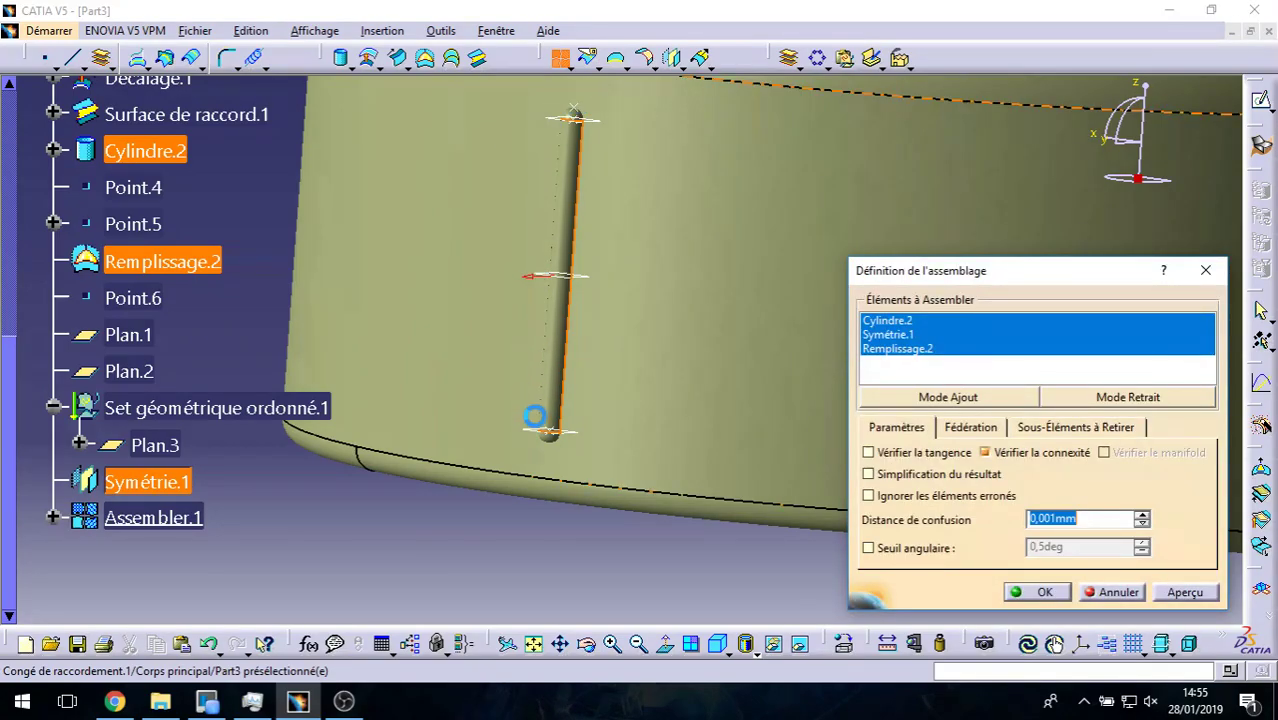
left_click(1028, 594)
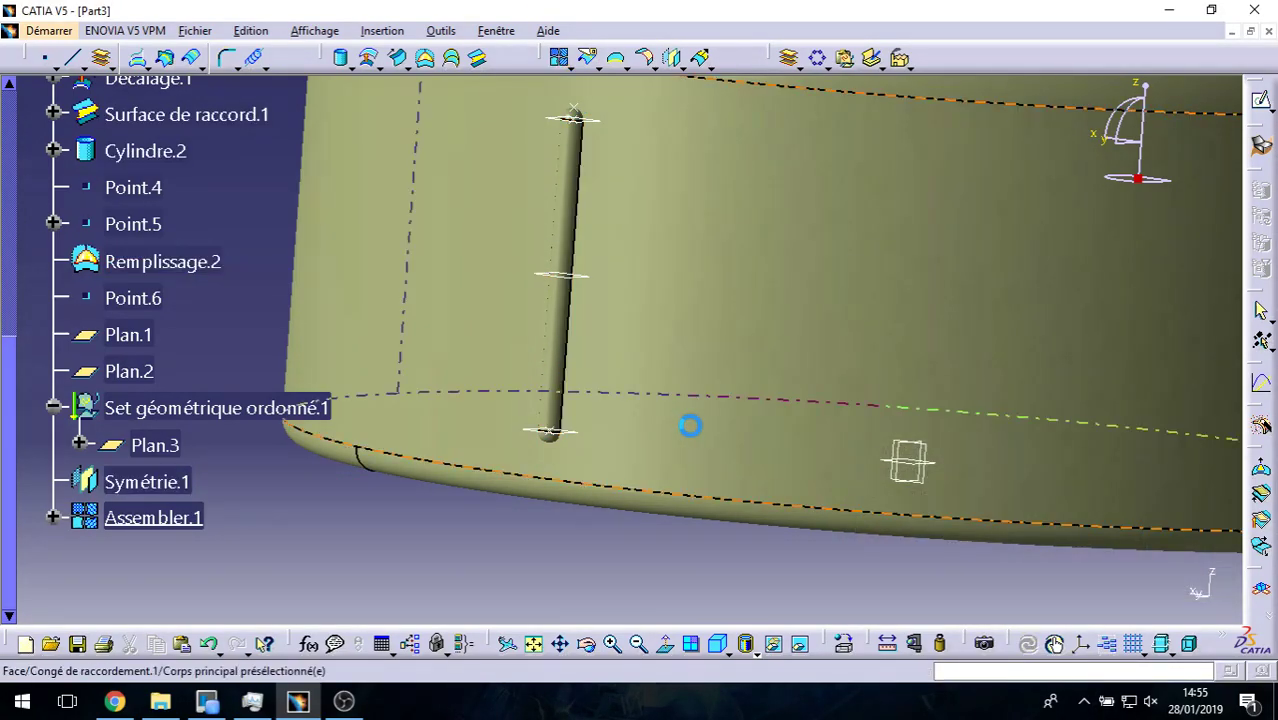
left_click(614, 57)
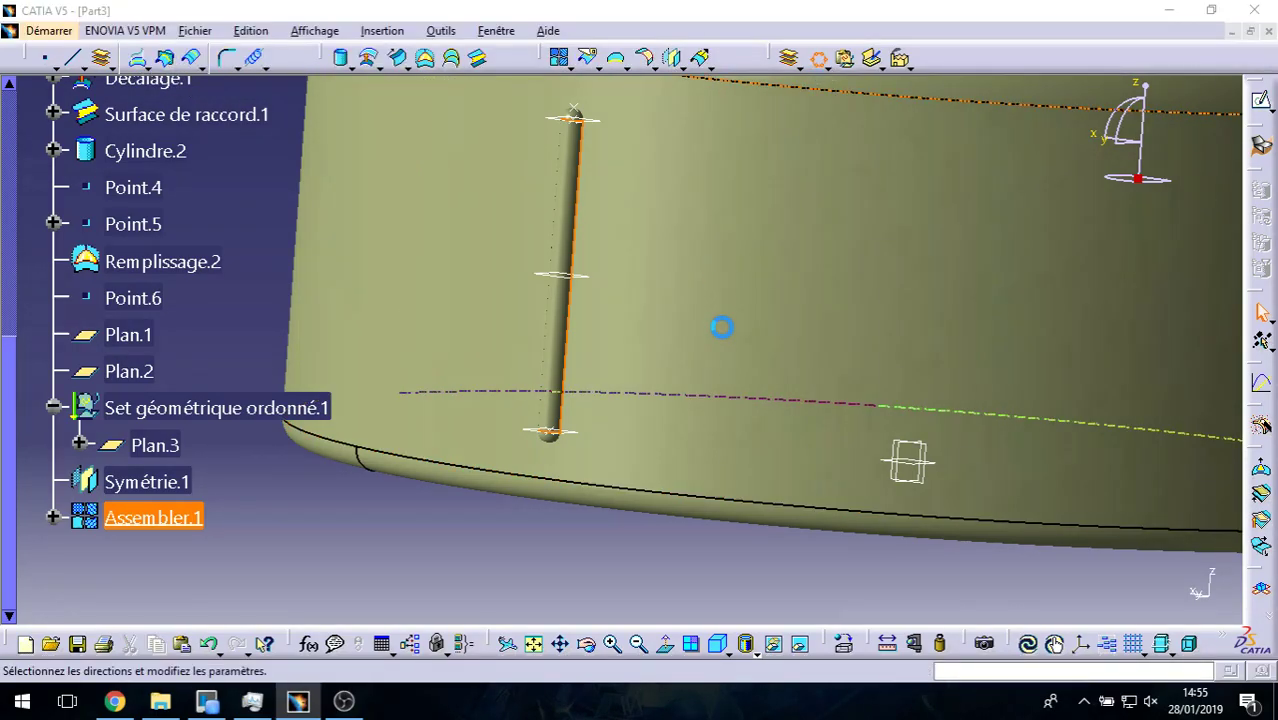
mouse_move(722, 327)
middle_mouse_down()
mouse_move(651, 433)
mouse_move(628, 374)
middle_mouse_up()
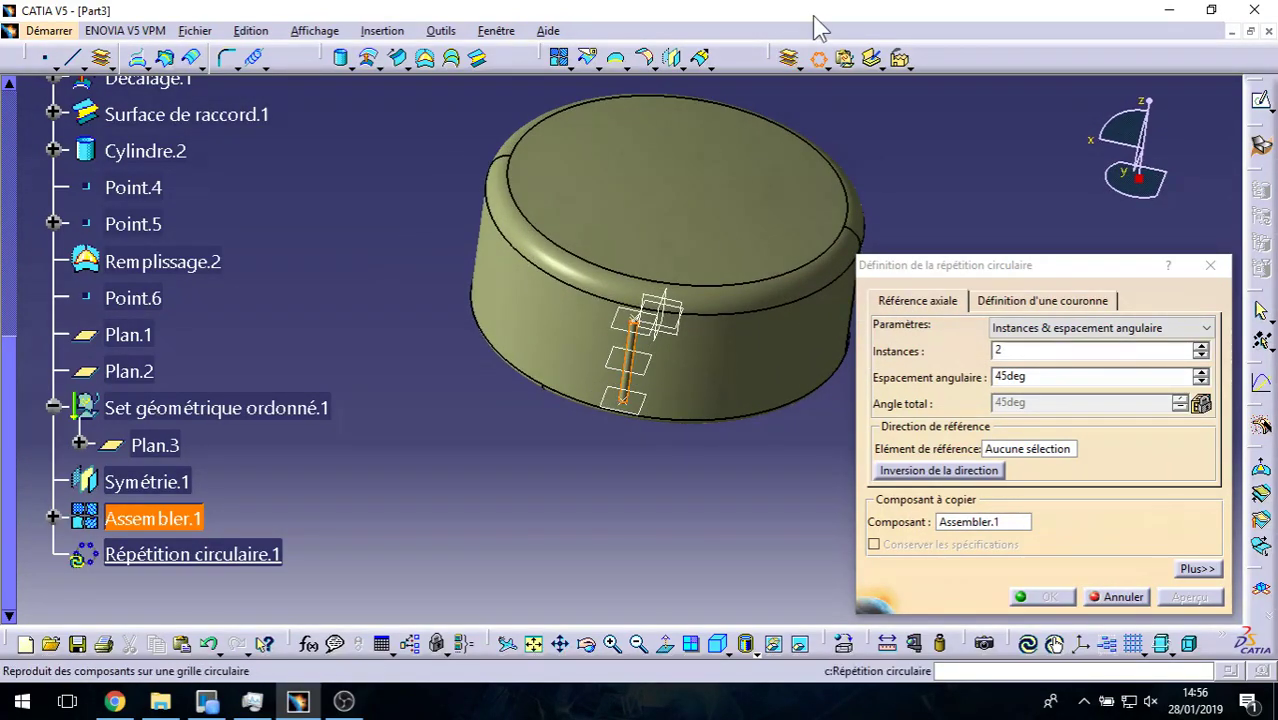
Step: Space the pattern evenly over a full circle around the cap's outer cylindrical face
left_click(1166, 334)
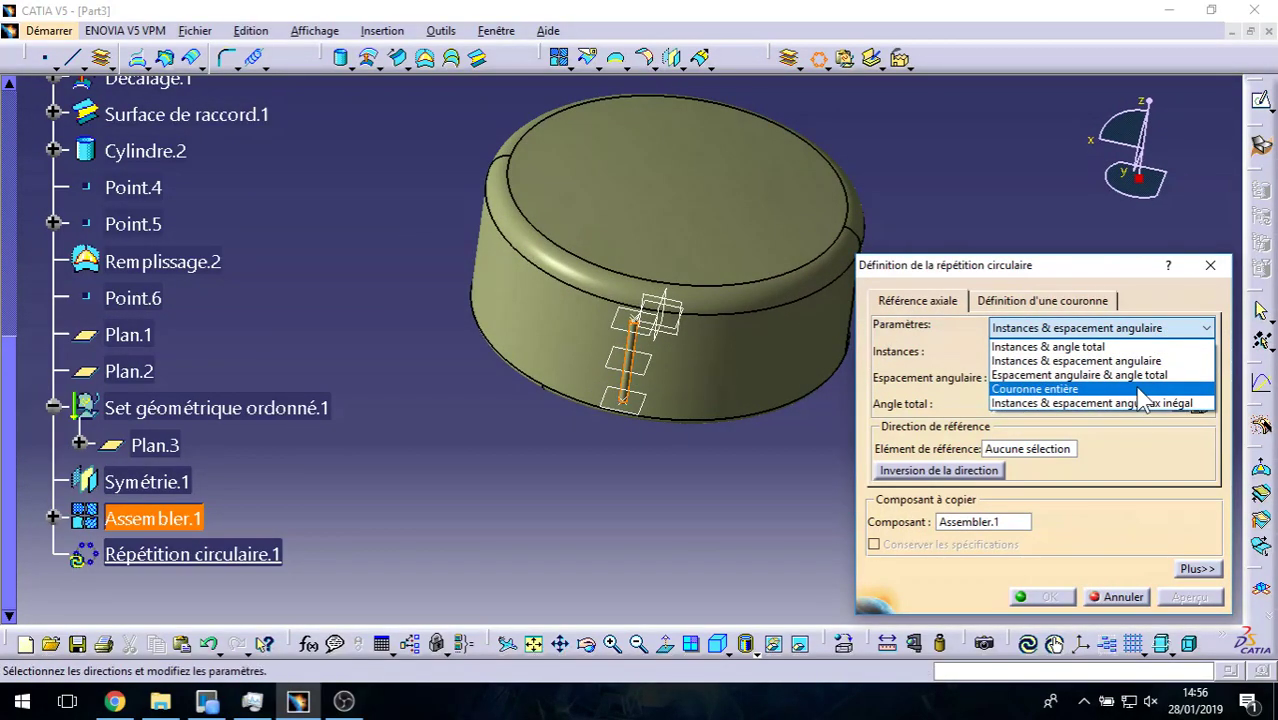
left_click(1201, 384)
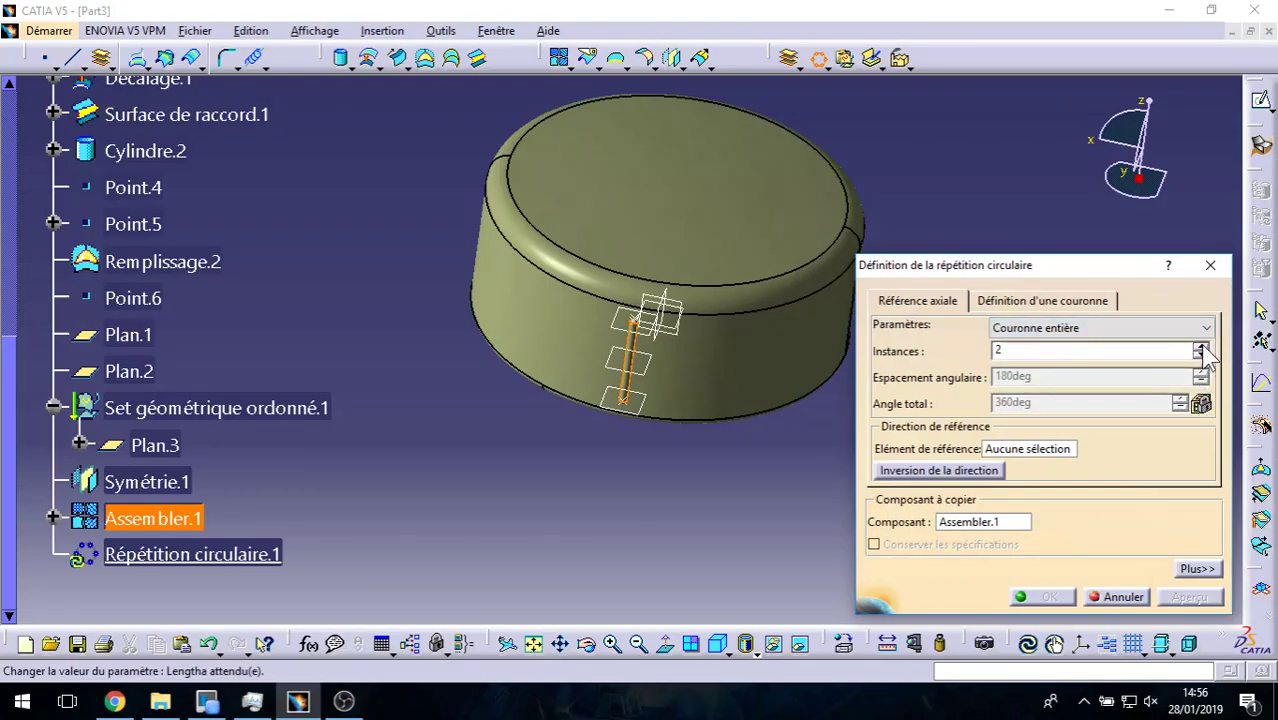
left_click(746, 382)
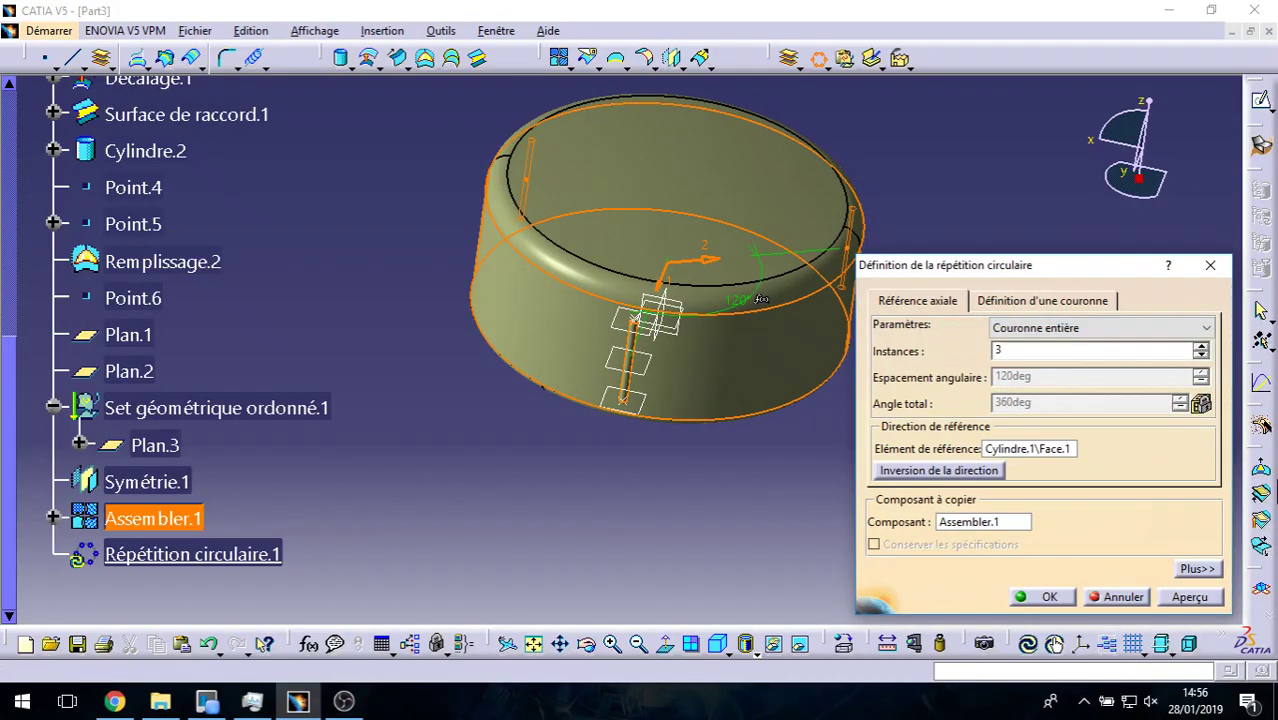
Step: Raise the circular pattern's instance count to 75 and confirm it
left_click(1201, 350)
left_click(1201, 350)
left_click(1201, 350)
left_click(1201, 350)
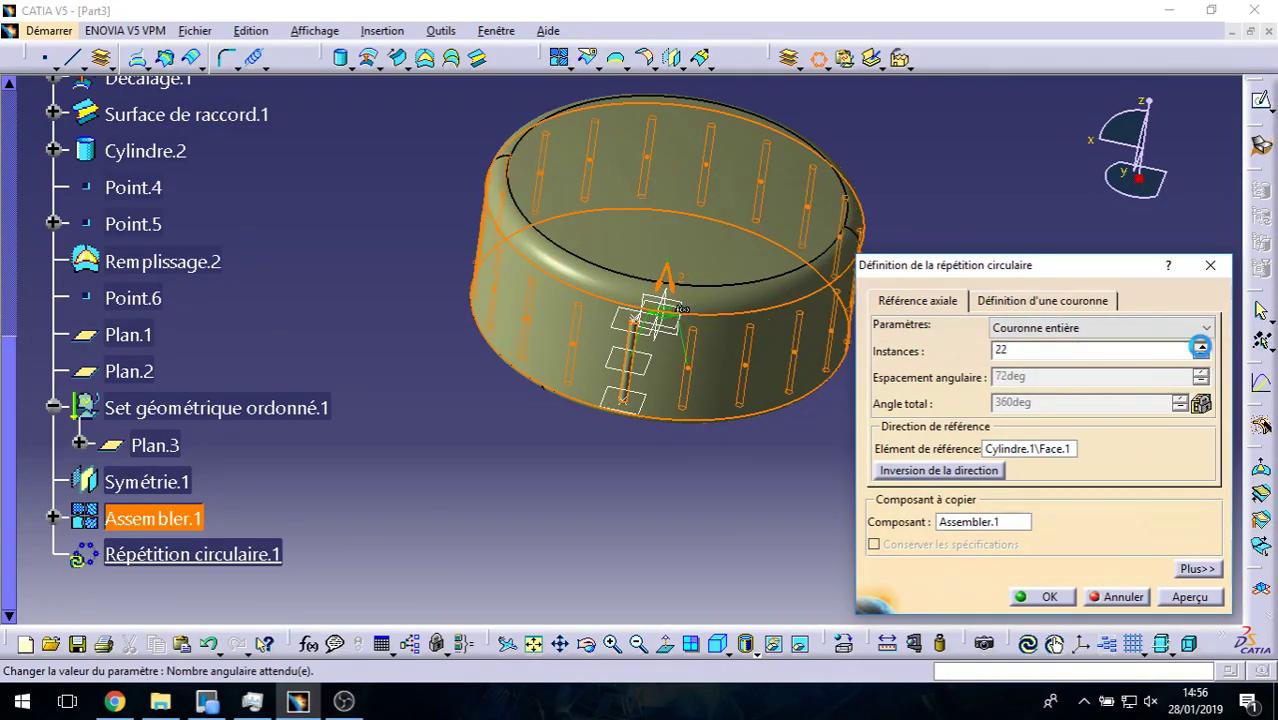
left_click(1200, 347)
left_click(1200, 347)
left_click(1200, 347)
left_click(1200, 347)
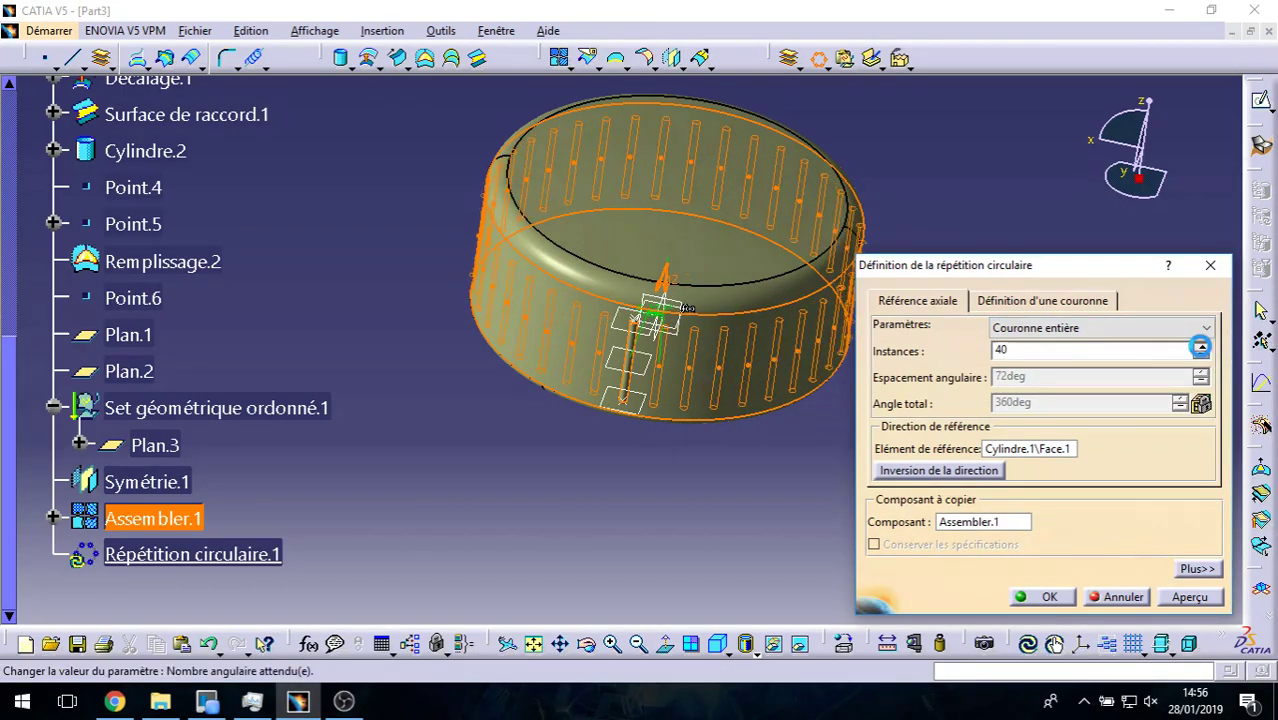
left_click(1200, 347)
left_click(1200, 347)
left_click(1200, 347)
left_click(1200, 347)
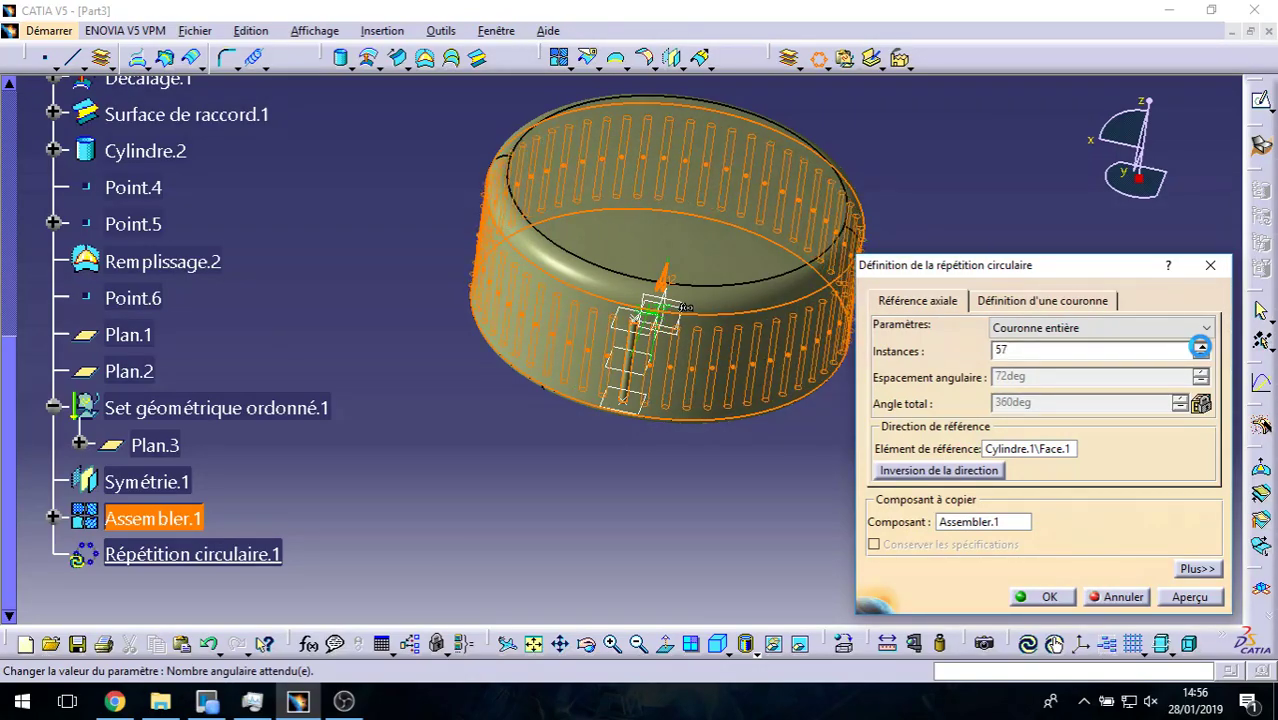
left_click(1200, 347)
left_click(1200, 347)
left_click(1200, 347)
left_click(1200, 347)
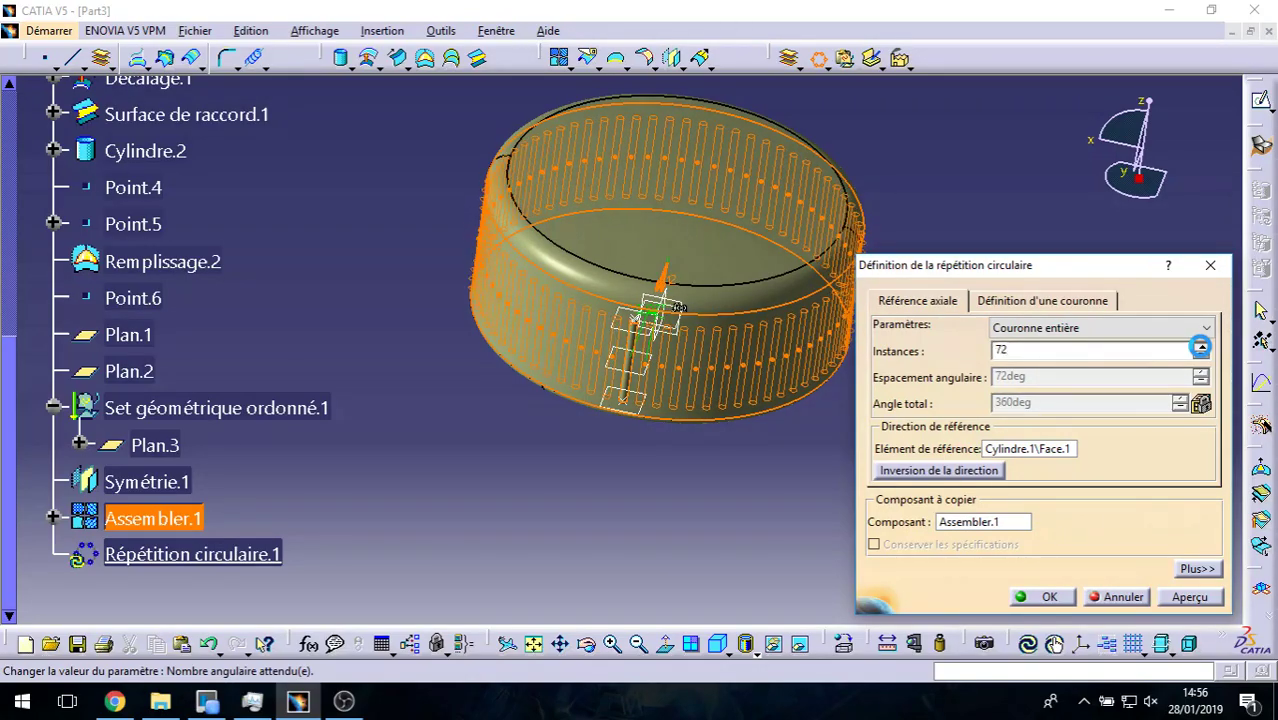
left_click(1200, 347)
left_click(1200, 347)
left_click(1200, 347)
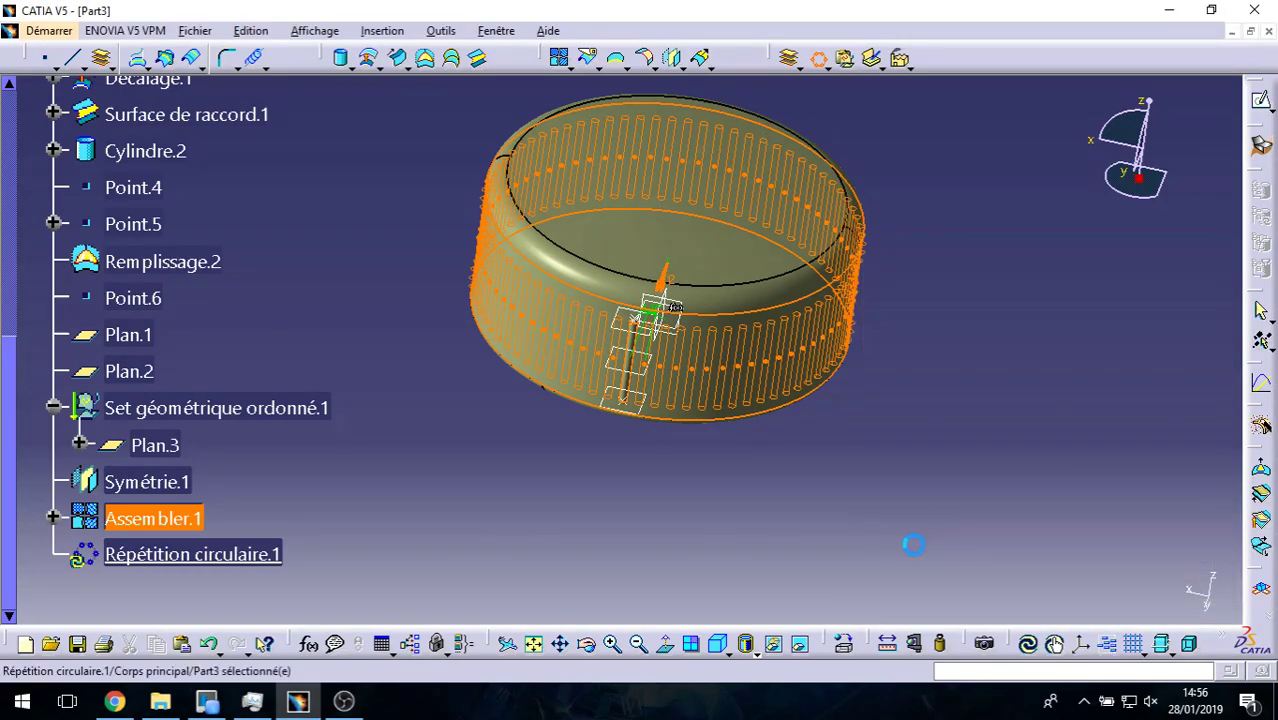
Step: Orbit and zoom around the ribbed cap to inspect its underside, then open Répétition circulaire.1's menu
mouse_move(767, 504)
middle_mouse_down()
mouse_move(885, 497)
mouse_move(847, 482)
mouse_move(716, 539)
mouse_move(670, 479)
mouse_move(738, 472)
mouse_move(790, 271)
mouse_move(591, 305)
mouse_move(700, 330)
mouse_move(629, 418)
mouse_move(644, 371)
mouse_move(965, 566)
middle_mouse_up()
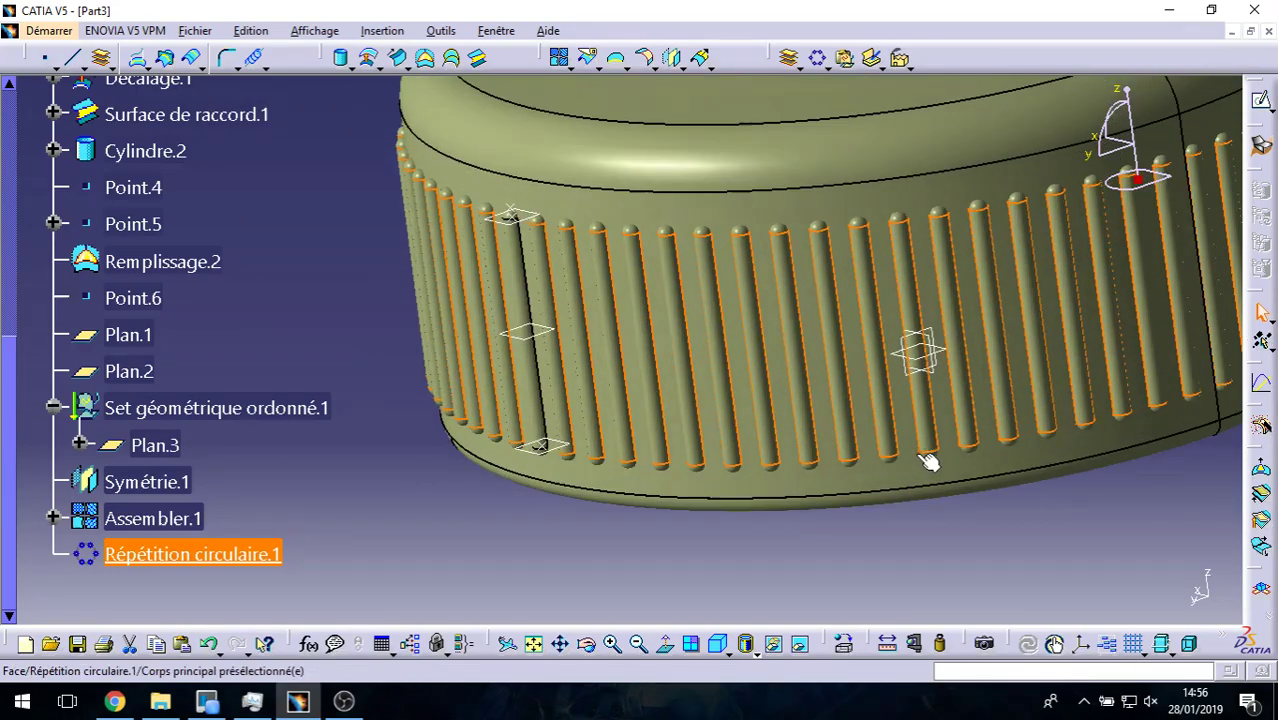
middle_click_drag(873, 400, 865, 503)
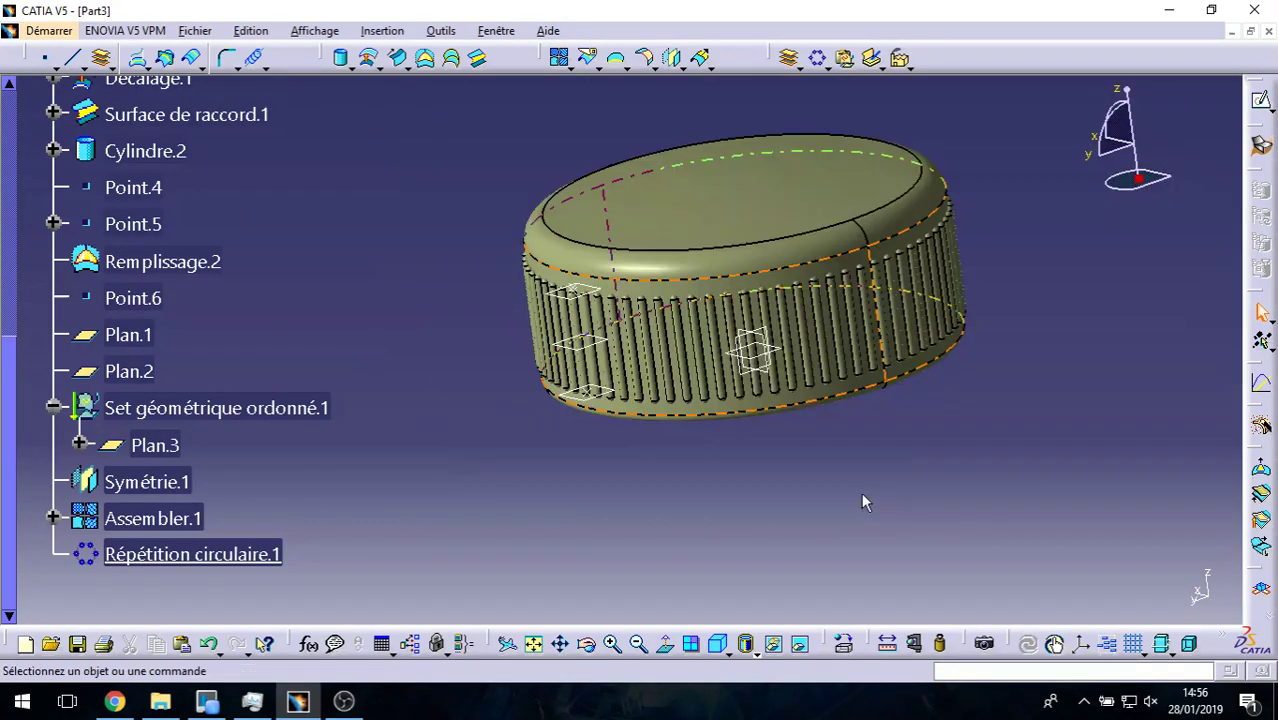
mouse_move(711, 528)
middle_mouse_down()
mouse_move(656, 371)
mouse_move(705, 362)
mouse_move(765, 374)
middle_mouse_up()
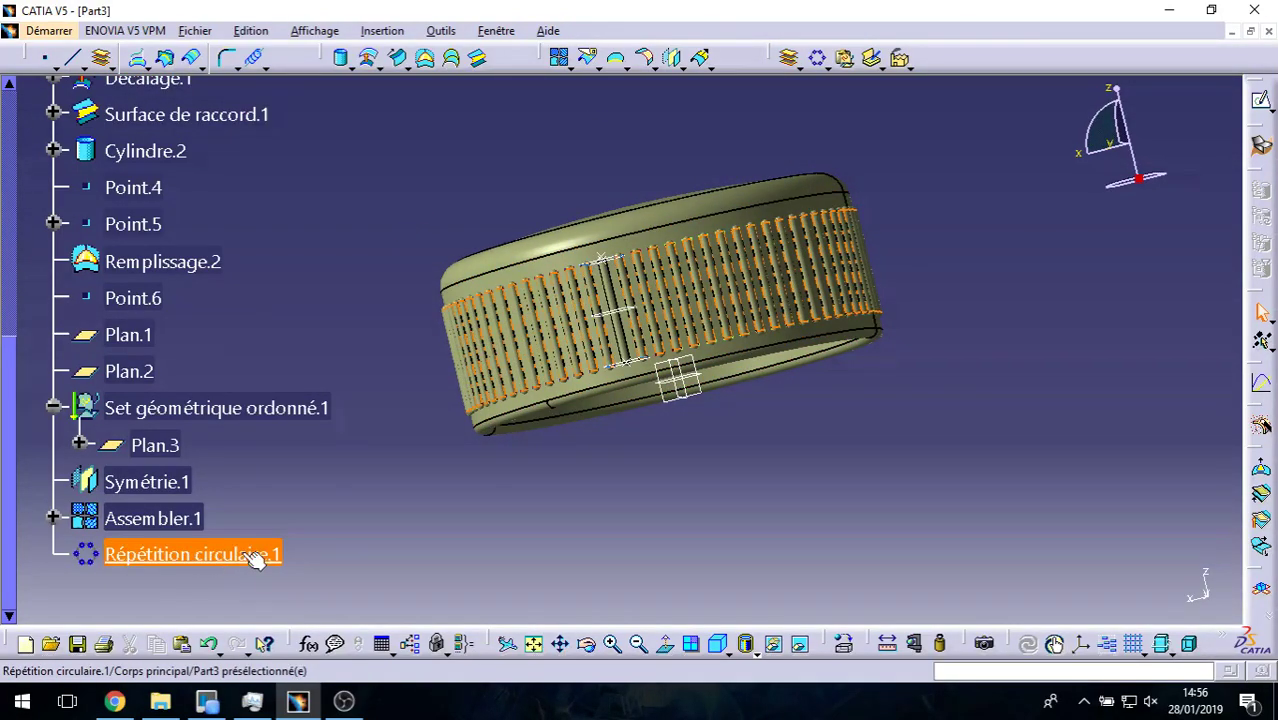
mouse_move(656, 408)
middle_mouse_down()
mouse_move(676, 411)
mouse_move(633, 289)
mouse_move(569, 379)
middle_mouse_up()
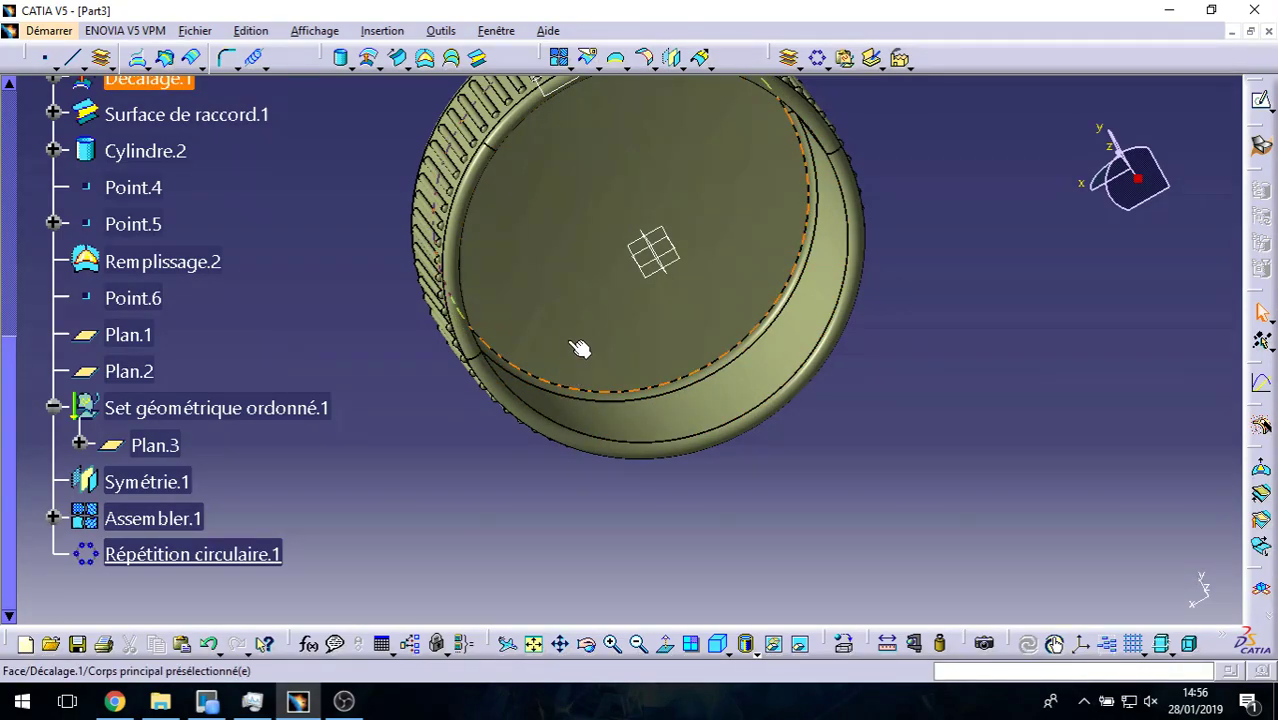
right_click(205, 556)
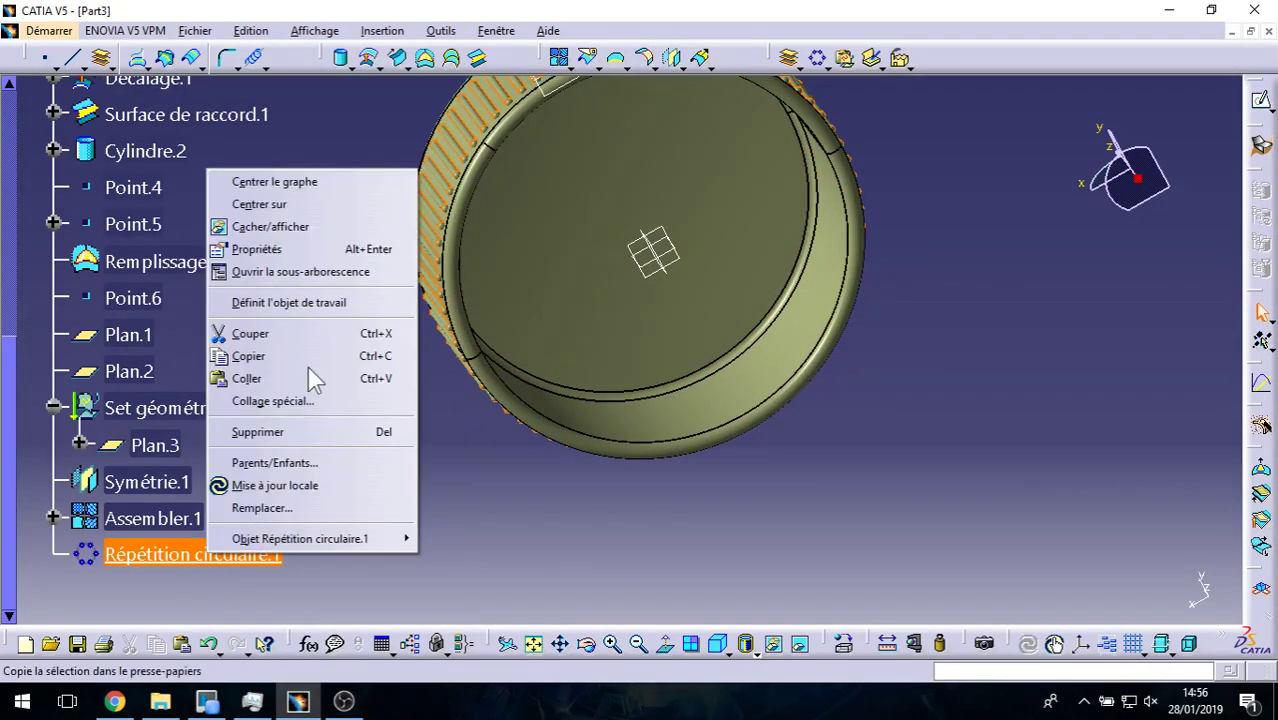
Step: Hide Répétition circulaire.1 and orbit the cap to a new angle
left_click(331, 227)
mouse_move(417, 294)
middle_mouse_down()
mouse_move(859, 371)
mouse_move(762, 479)
mouse_move(802, 279)
mouse_move(750, 357)
mouse_move(650, 331)
mouse_move(648, 394)
mouse_move(765, 437)
middle_mouse_up()
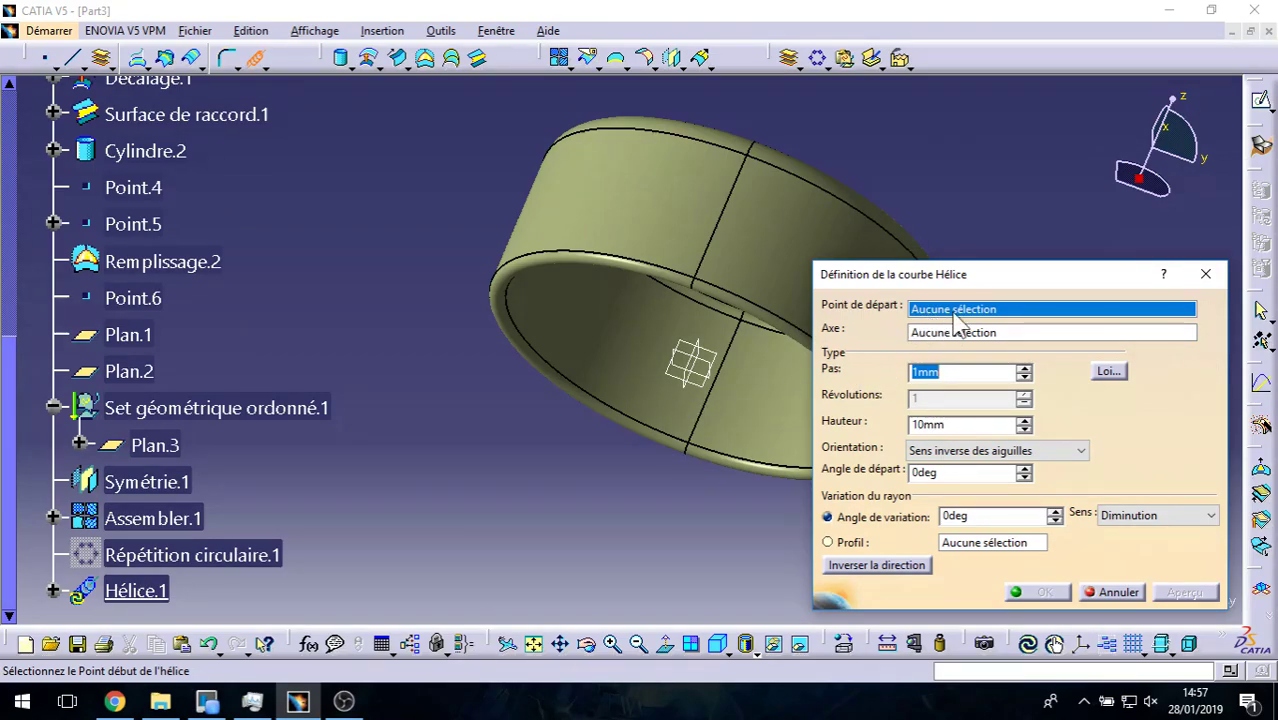
Step: Try creating the start point at the rim circle's centre, then dismiss the error and cancel
right_click(956, 318)
left_click(1080, 431)
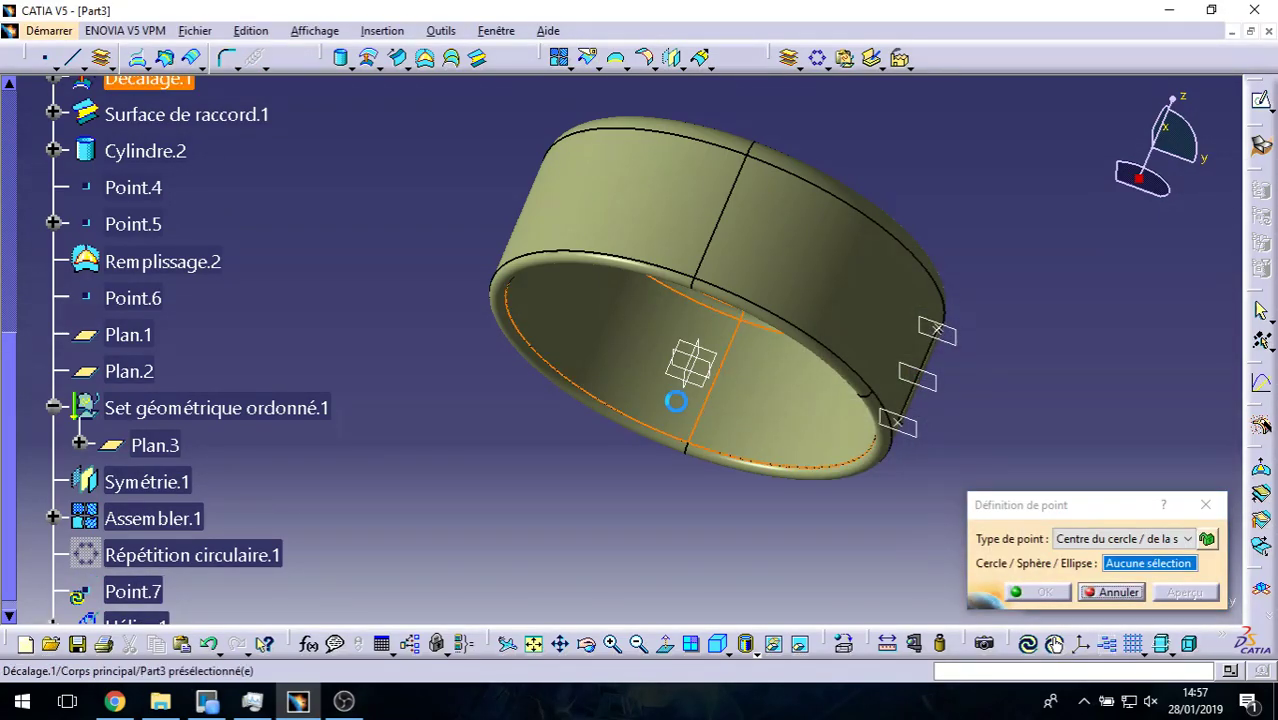
left_click(676, 401)
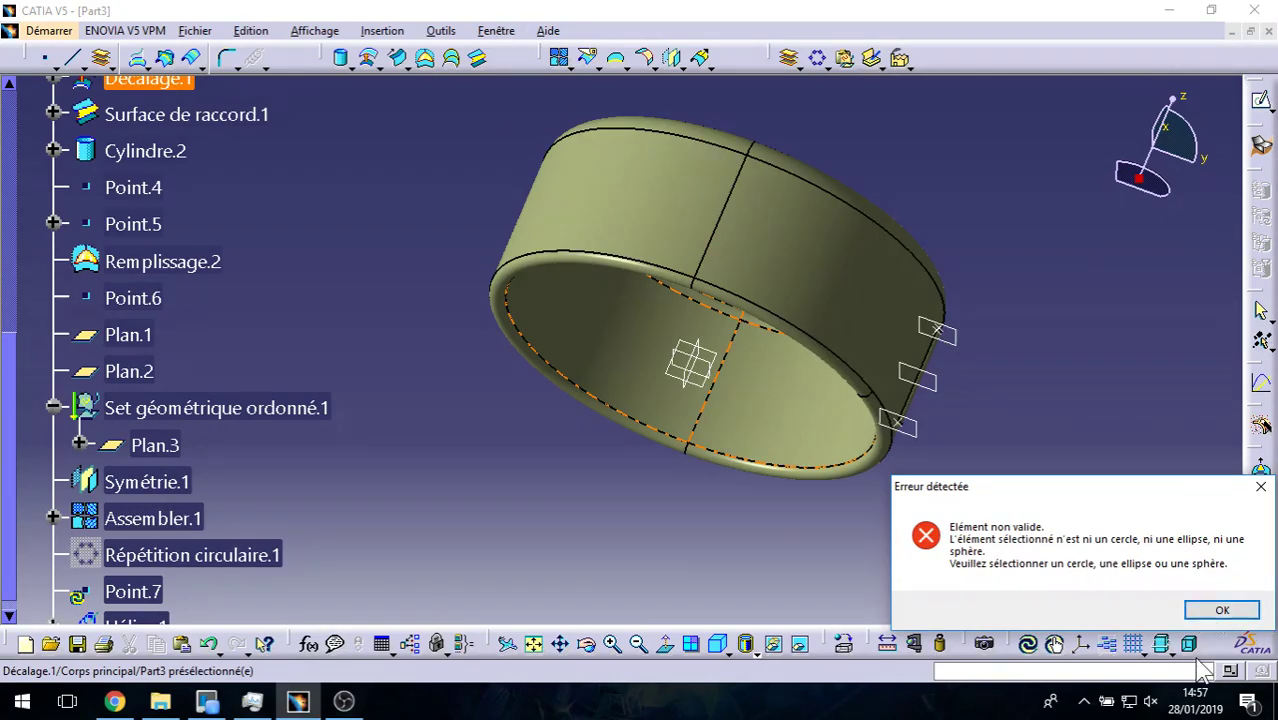
left_click(1222, 612)
left_click(1133, 598)
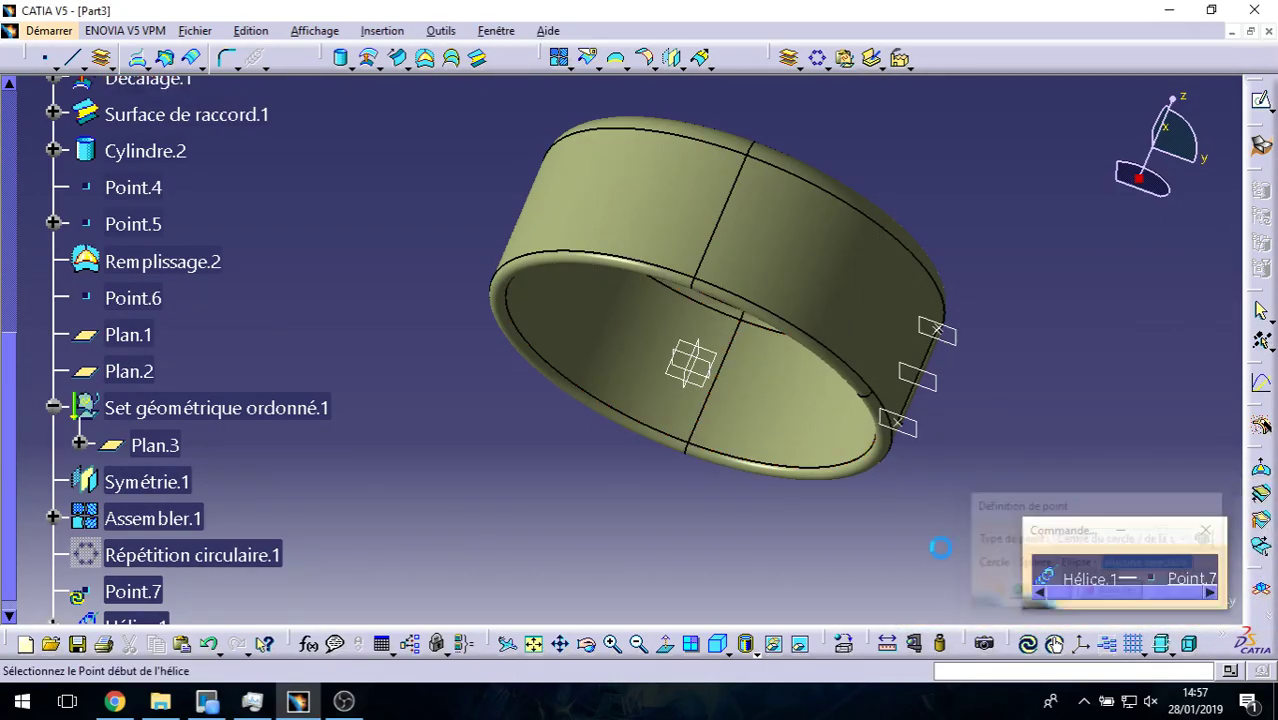
Step: Create a new start point defined by coordinates instead
right_click(1015, 312)
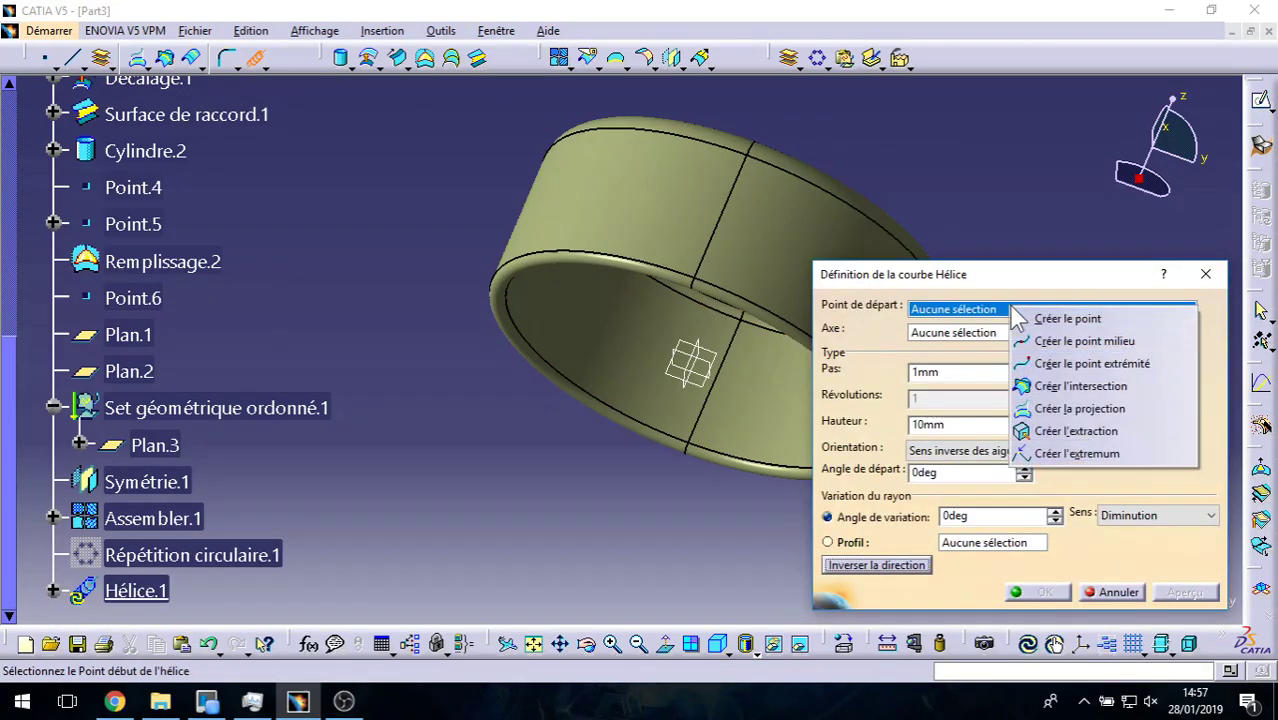
left_click(1045, 318)
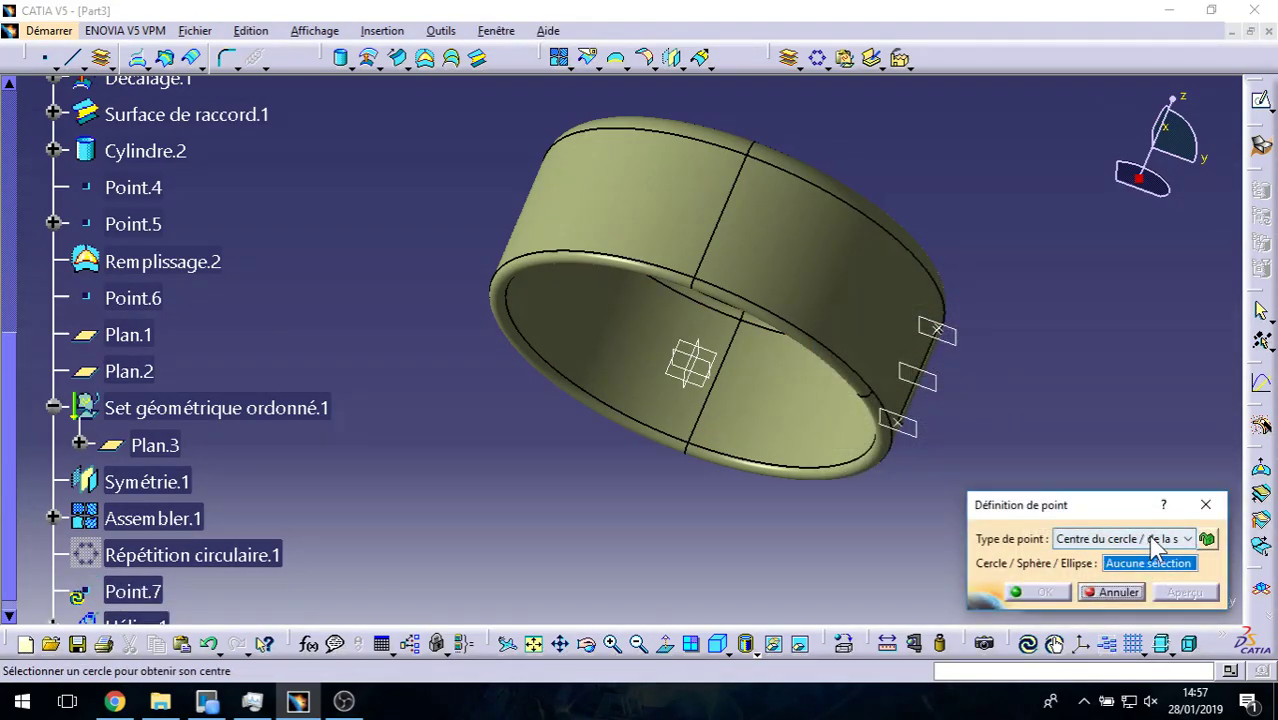
left_click(1157, 543)
left_click(1130, 555)
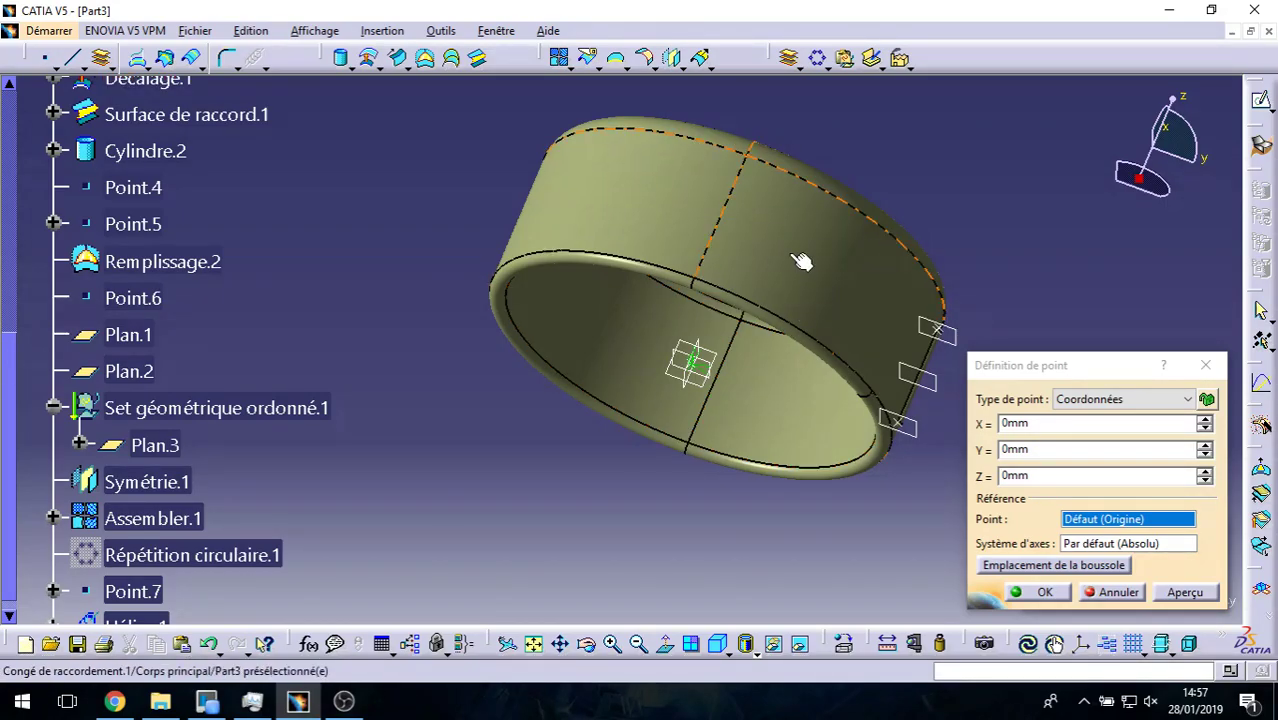
Step: Enter X 24mm and Z 3mm, confirming Point.7 as the helix start point
scroll(230, 313, "up", 3)
scroll(230, 313, "up", 2)
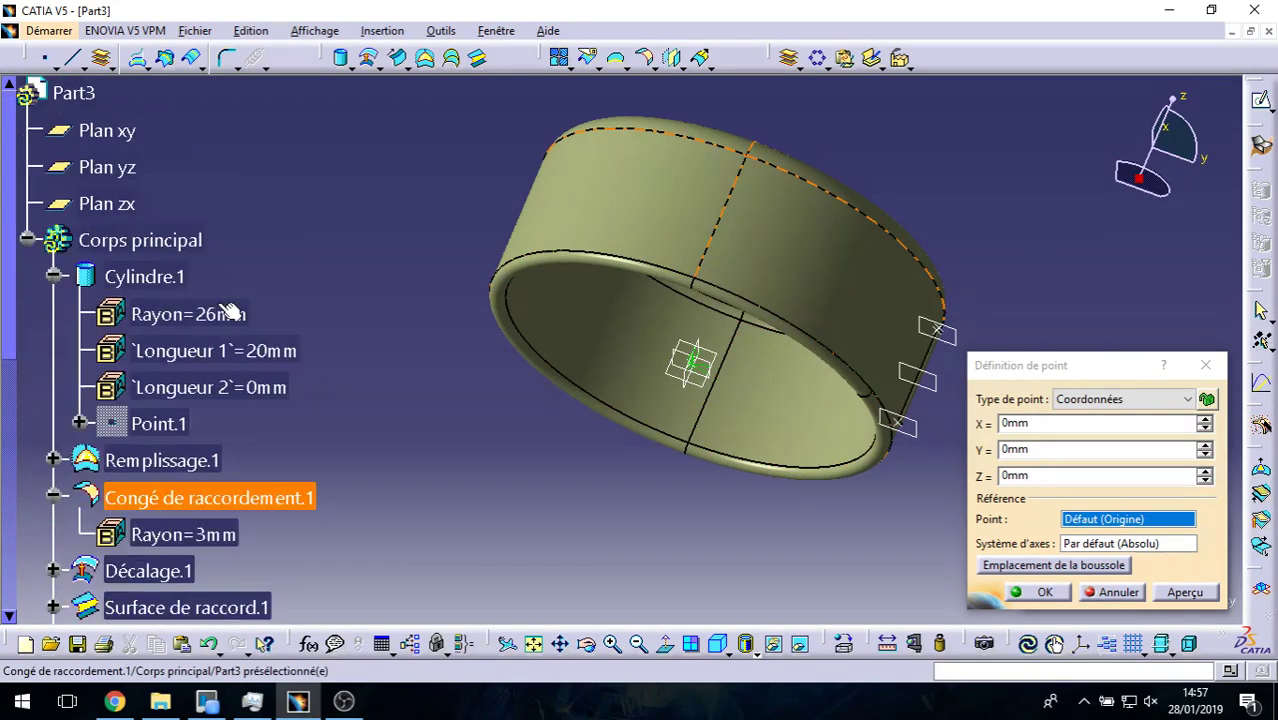
left_click(1060, 422)
type("24")
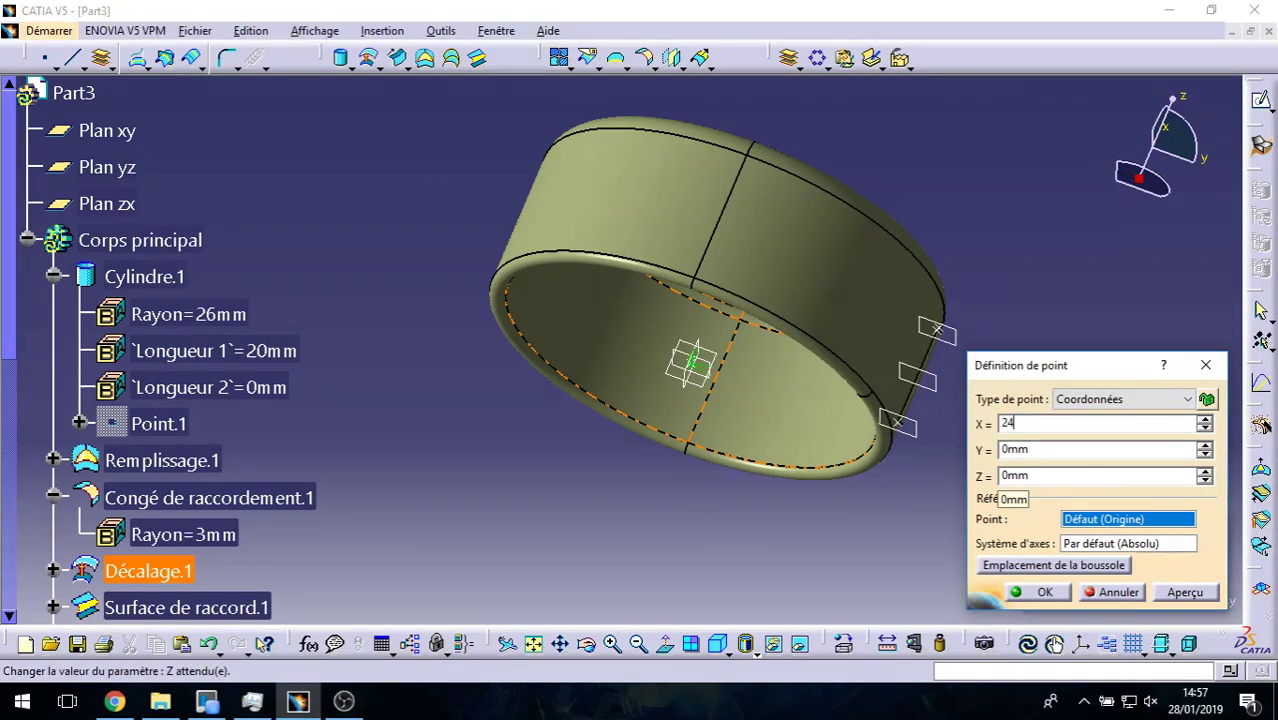
left_click(788, 544)
mouse_move(527, 386)
middle_mouse_down()
mouse_move(614, 502)
mouse_move(693, 466)
mouse_move(699, 432)
mouse_move(690, 456)
mouse_move(679, 448)
mouse_move(900, 432)
mouse_move(579, 380)
mouse_move(705, 456)
mouse_move(1204, 448)
middle_mouse_up()
left_click(1205, 471)
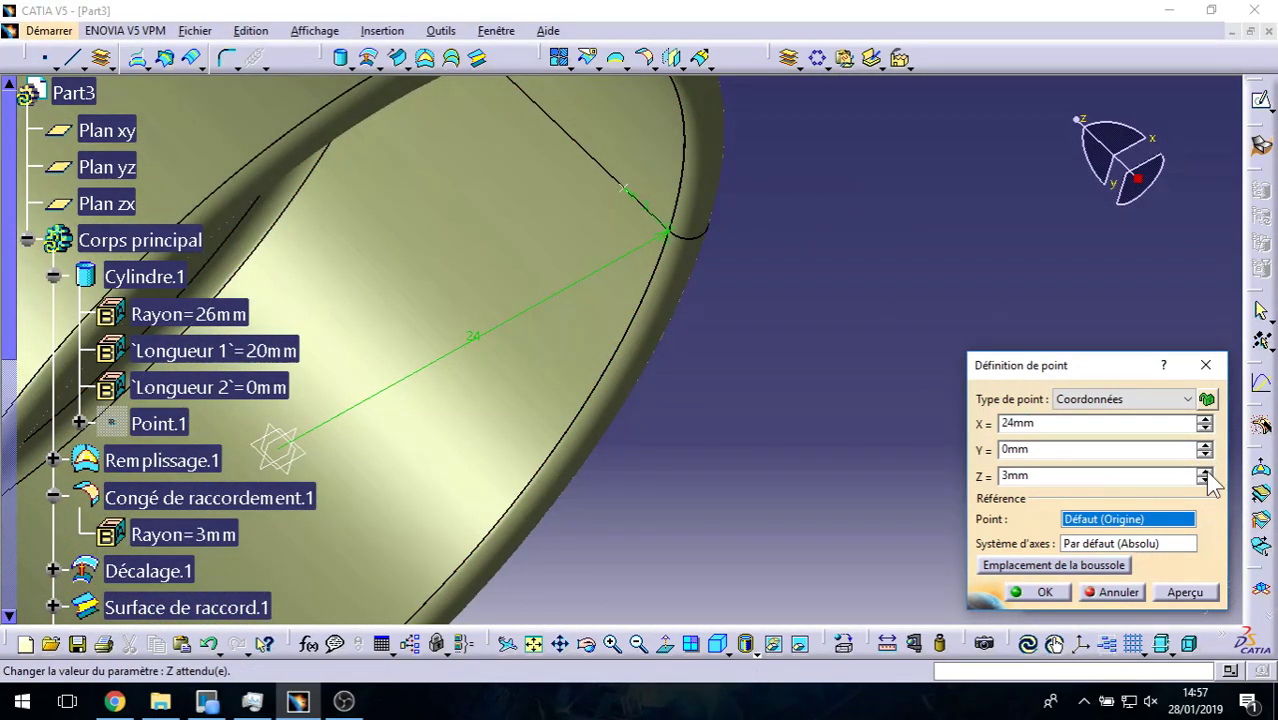
left_click(1038, 593)
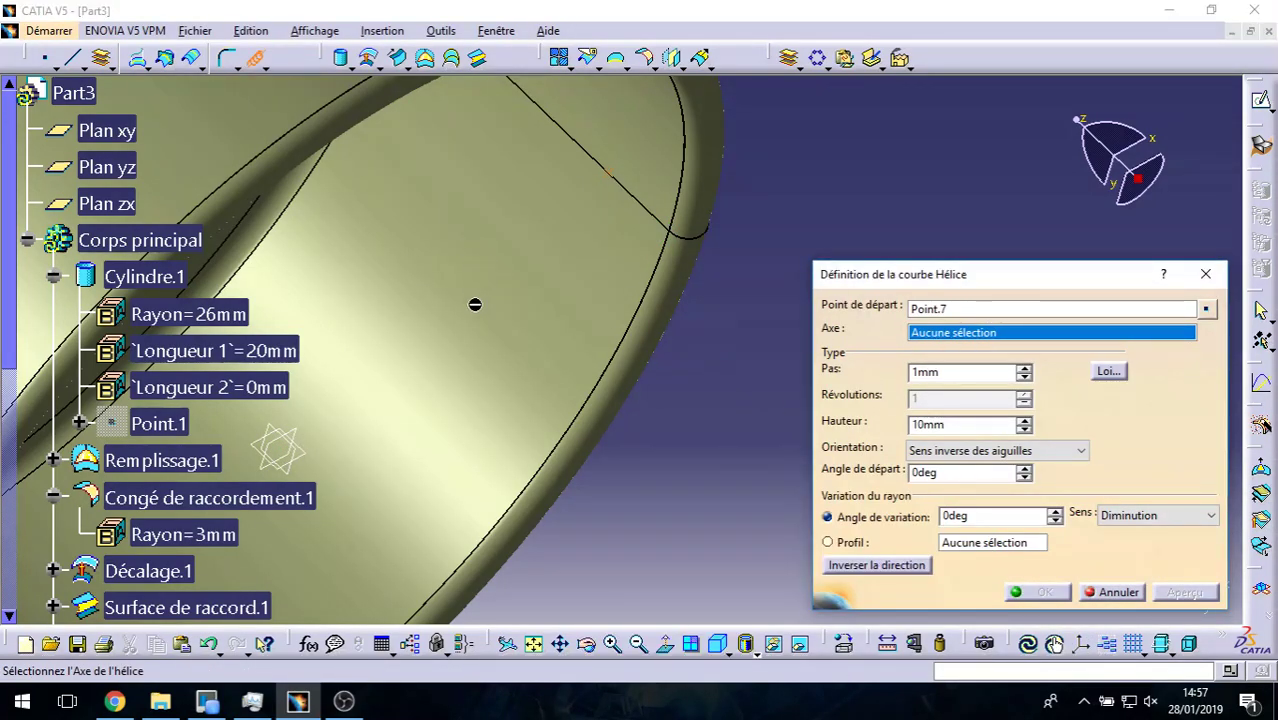
Step: Set the helix axis to Axe Z, reverse its direction, raise pitch to 19mm, and check the reference photo
right_click(980, 345)
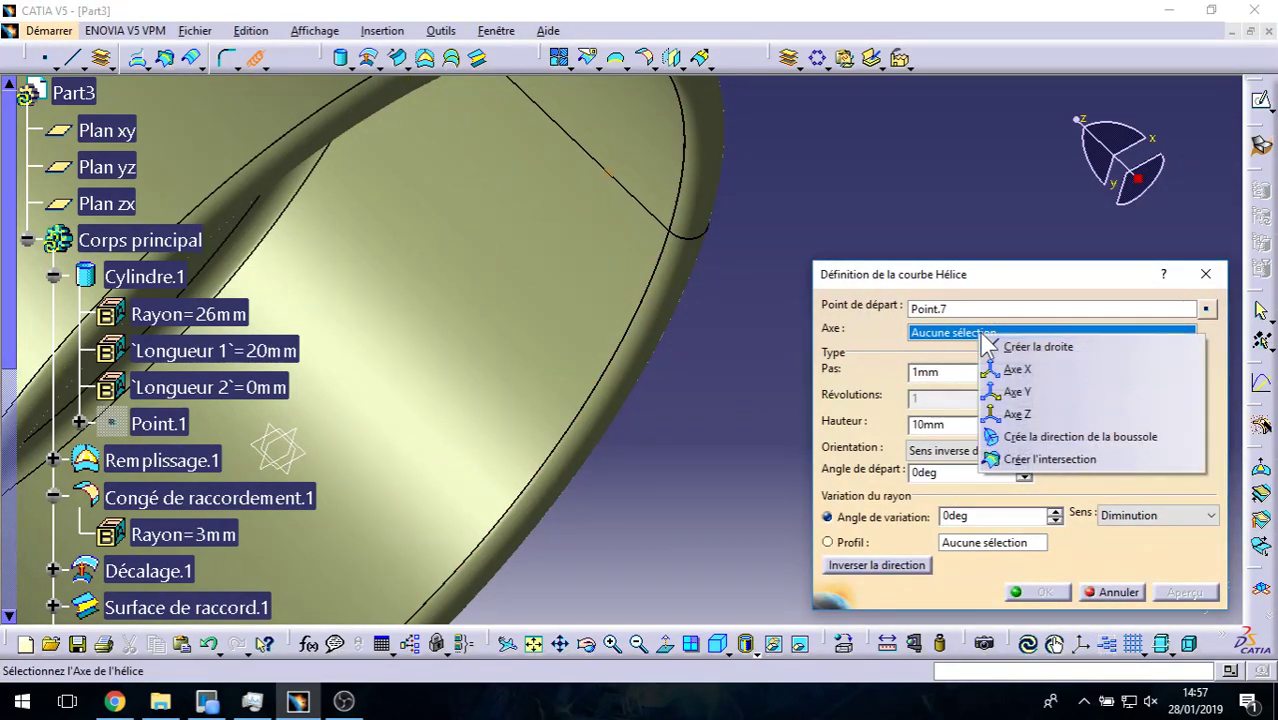
left_click(1028, 413)
middle_click_drag(583, 309, 760, 460)
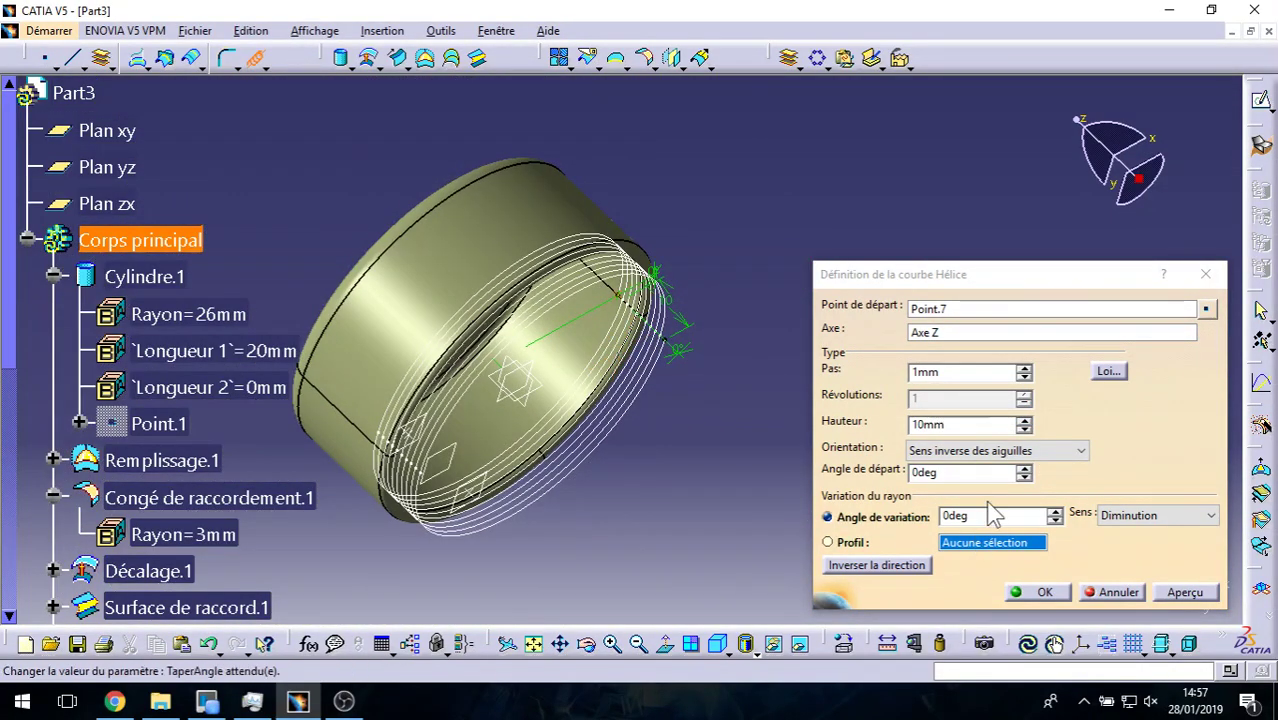
left_click(876, 565)
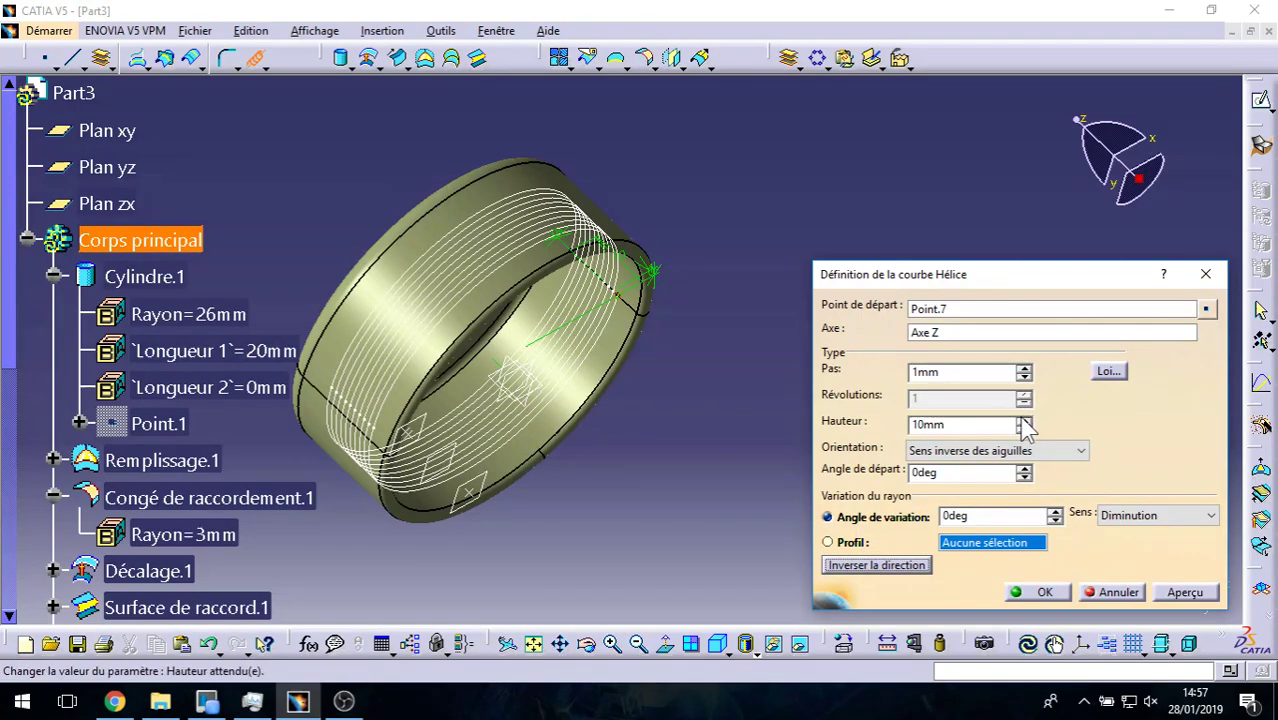
left_click(1025, 368)
left_click(1025, 372)
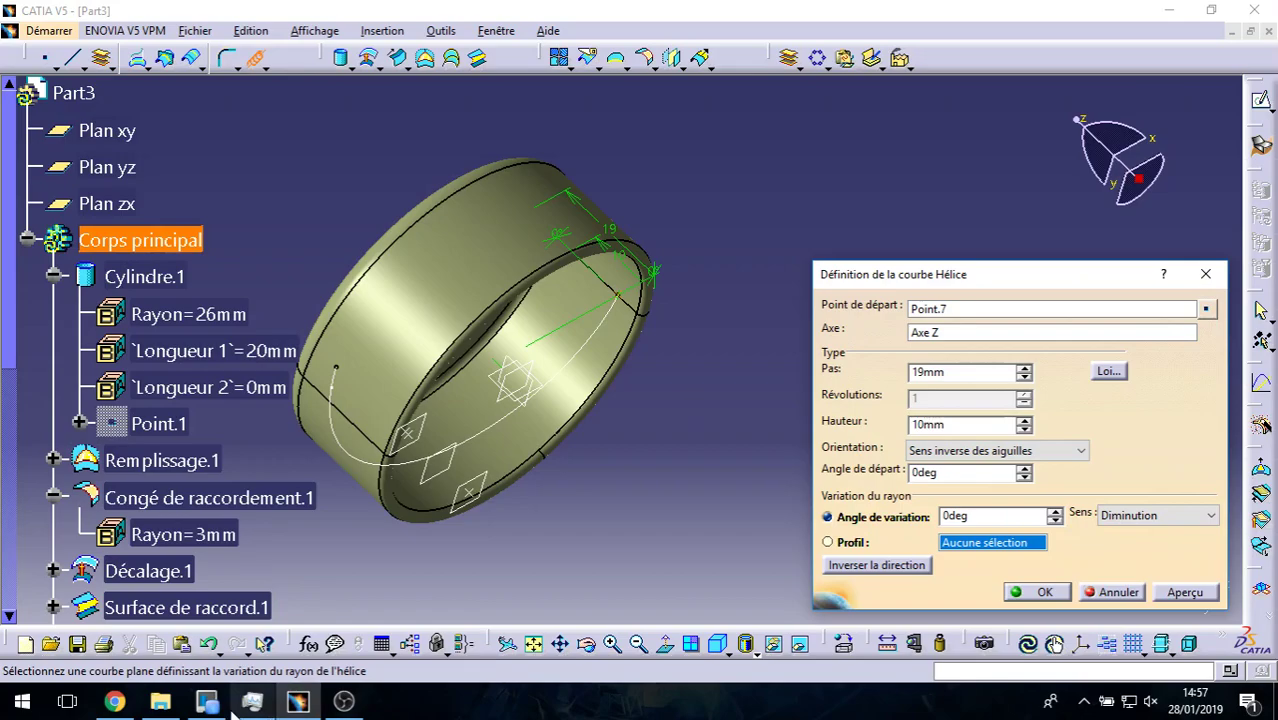
left_click(115, 701)
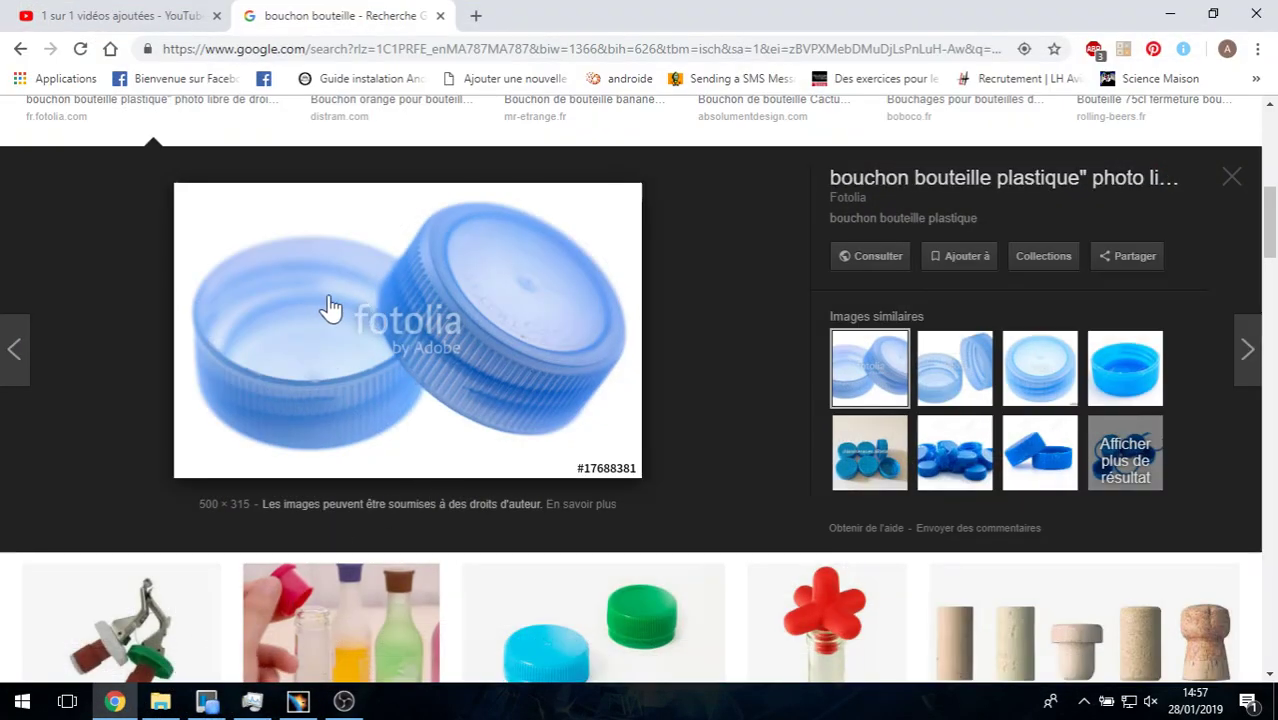
mouse_move(300, 330)
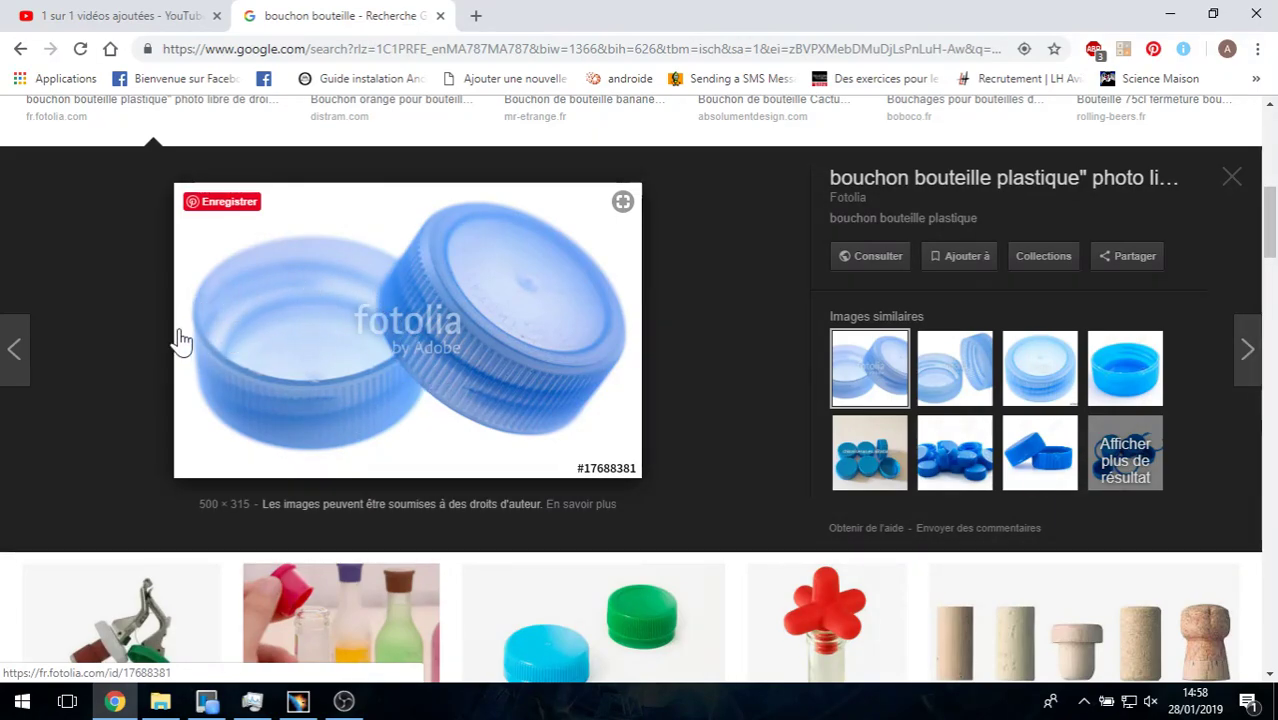
left_click(1170, 14)
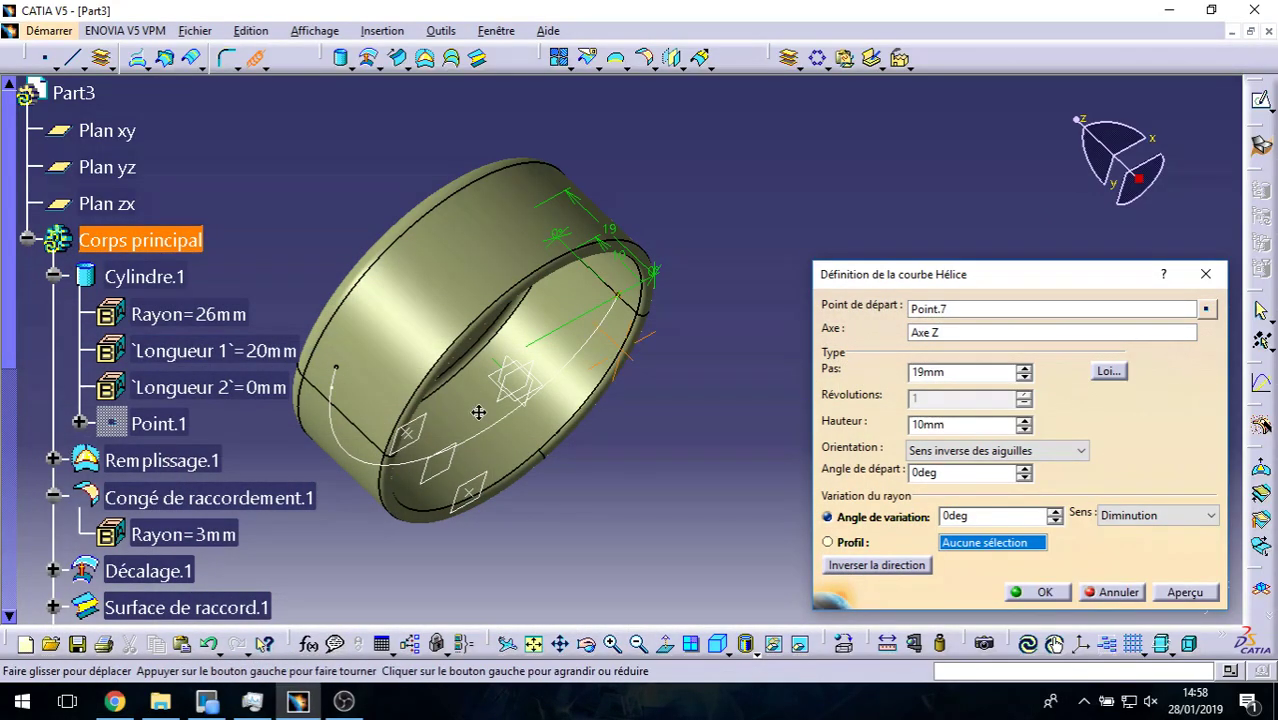
Step: Raise the helix pitch to 20mm and create Hélice.1 inside the cap wall
mouse_move(479, 412)
middle_mouse_down()
mouse_move(606, 452)
mouse_move(592, 466)
middle_mouse_up()
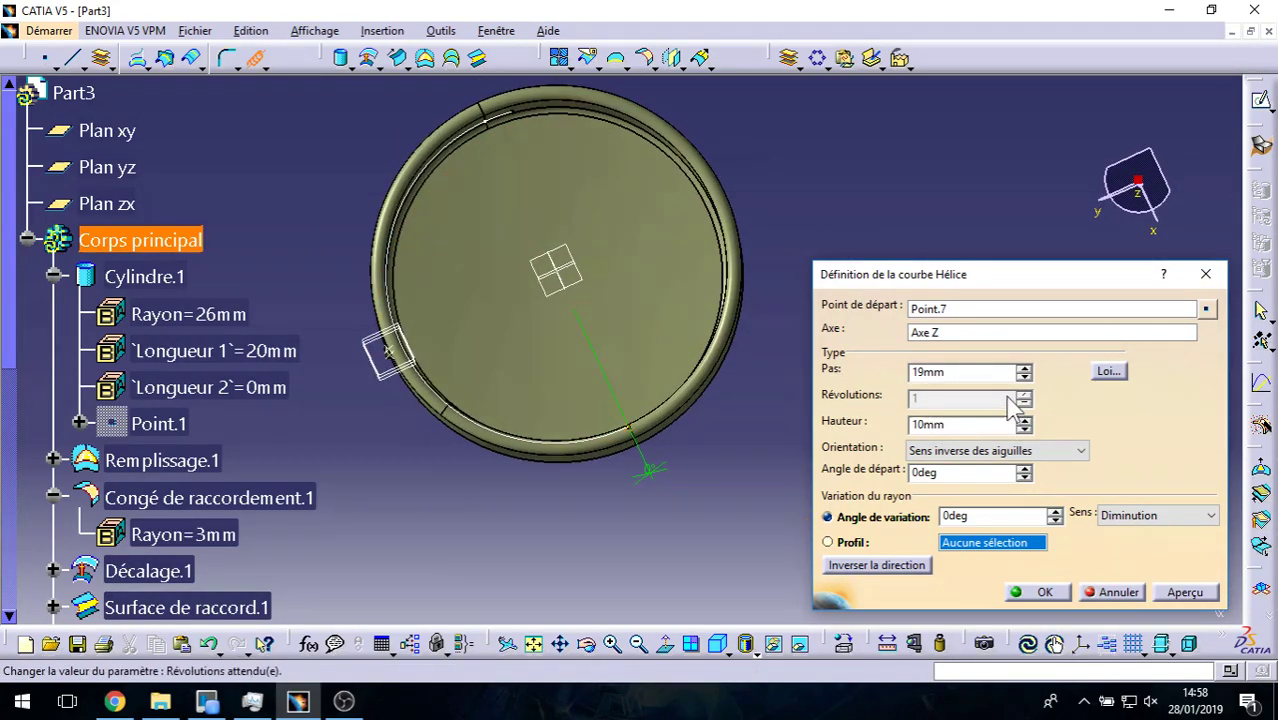
double_click(966, 425)
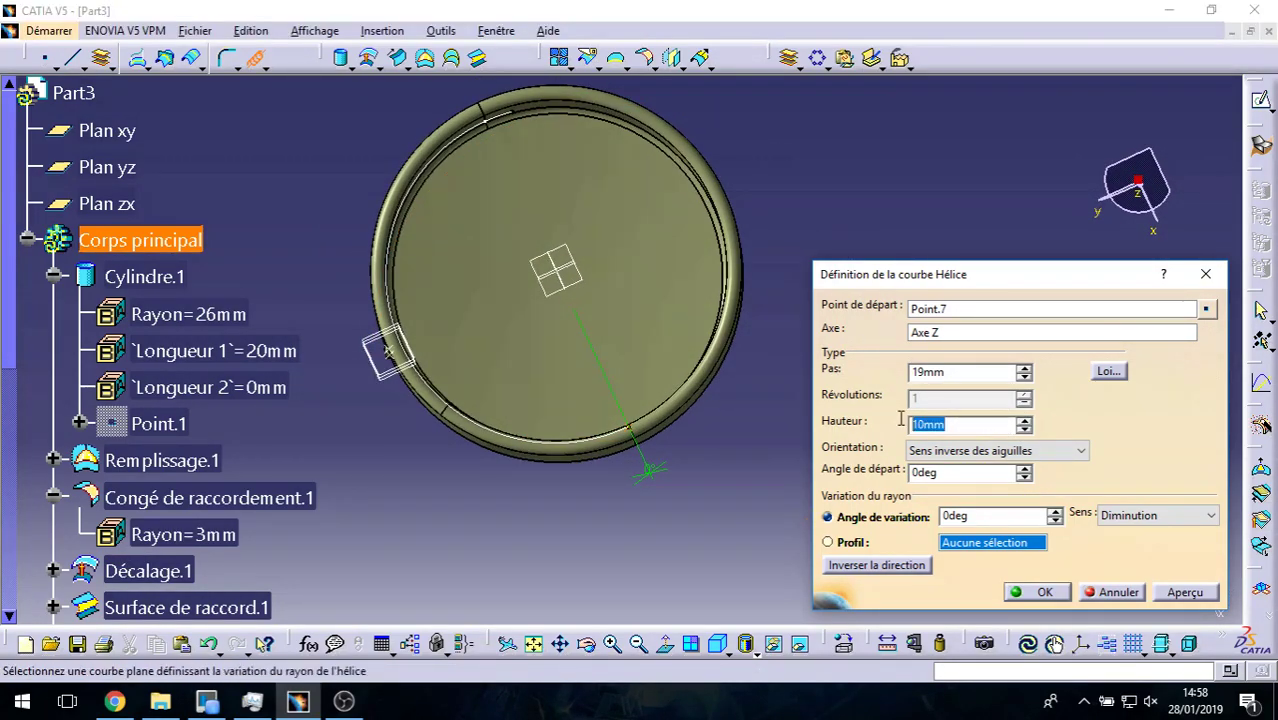
left_click(1025, 367)
middle_click_drag(542, 271, 656, 384)
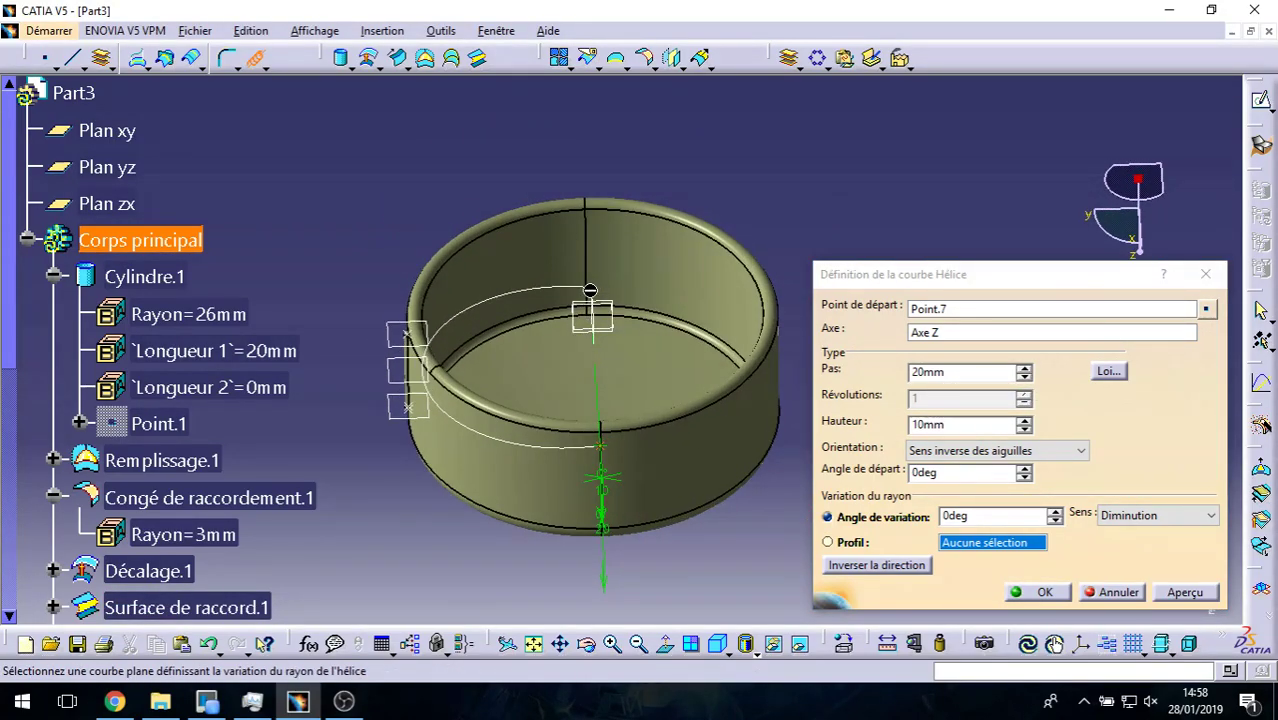
mouse_move(675, 418)
middle_mouse_down()
mouse_move(588, 463)
mouse_move(662, 468)
middle_mouse_up()
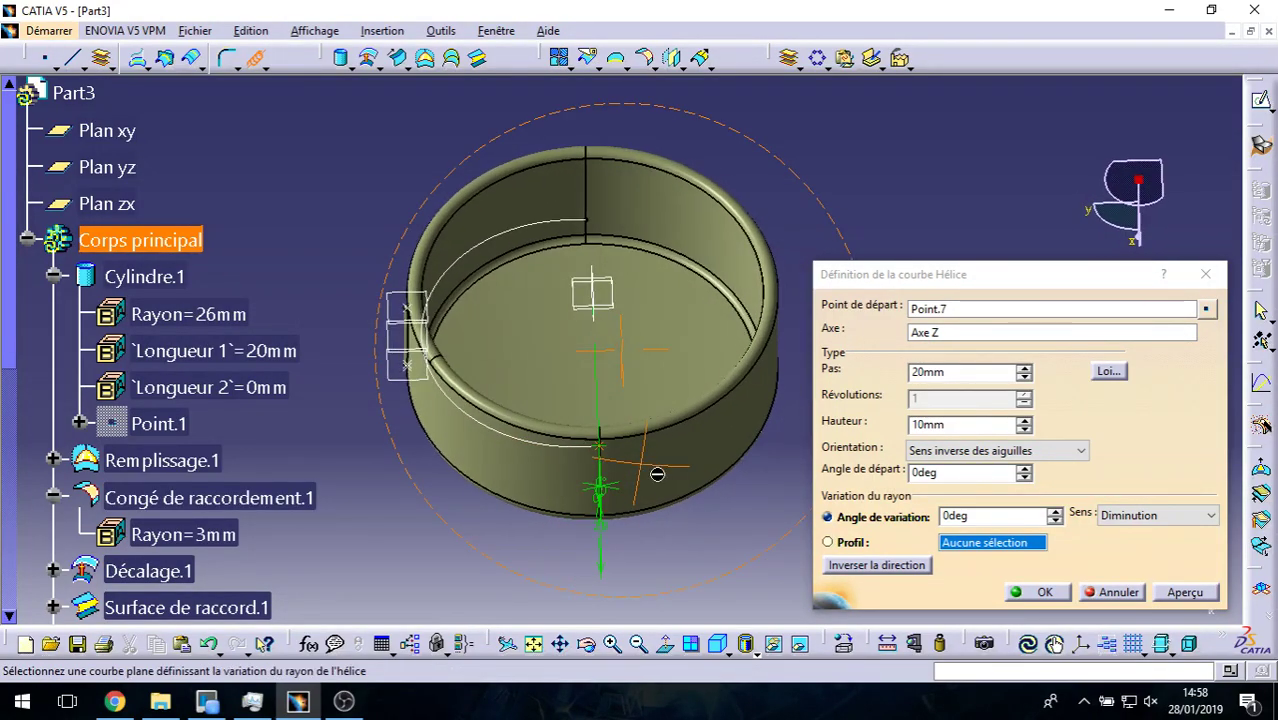
left_click(1045, 593)
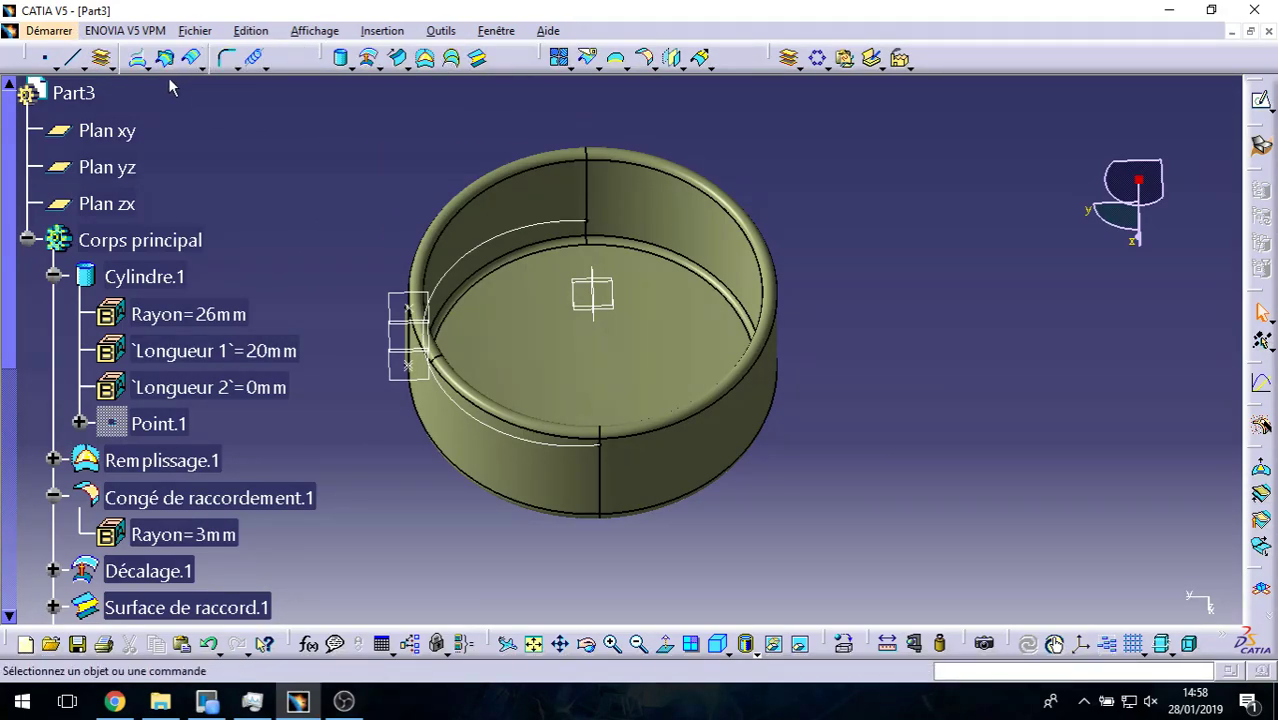
Step: Create Plan.4 normal to Hélice.1 at its start vertex and open a sketch on it
left_click(108, 66)
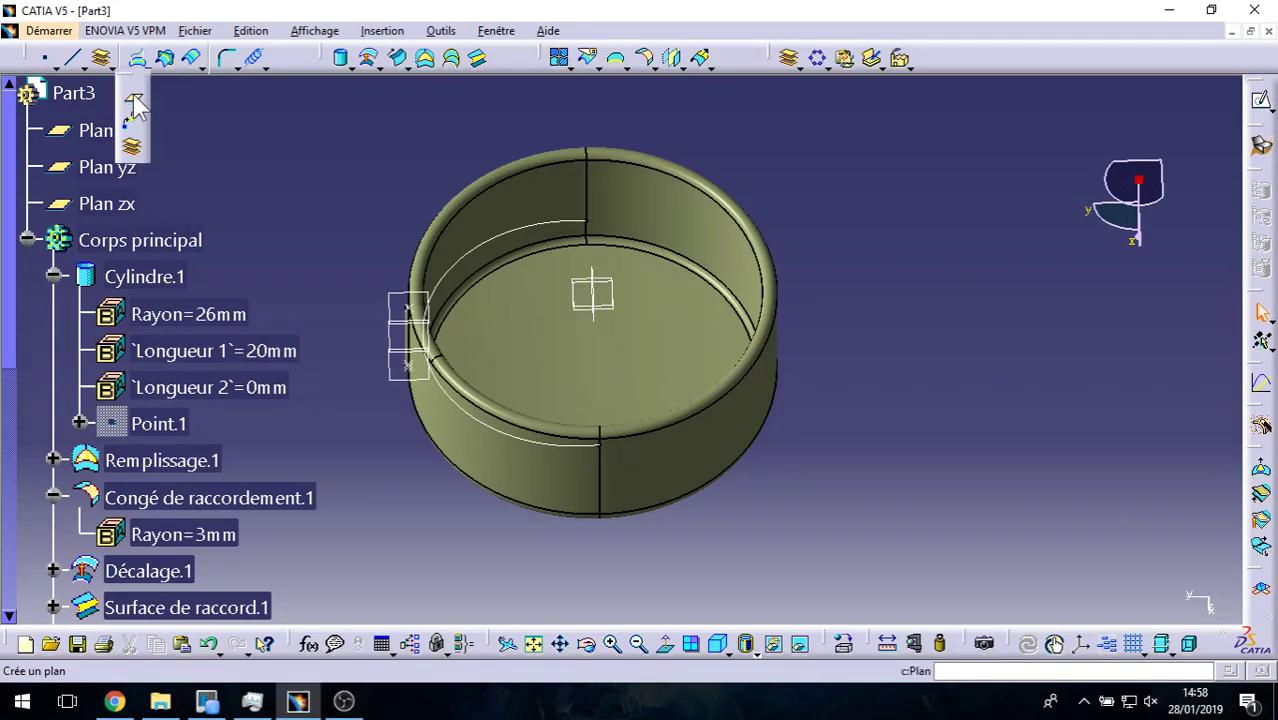
left_click(130, 105)
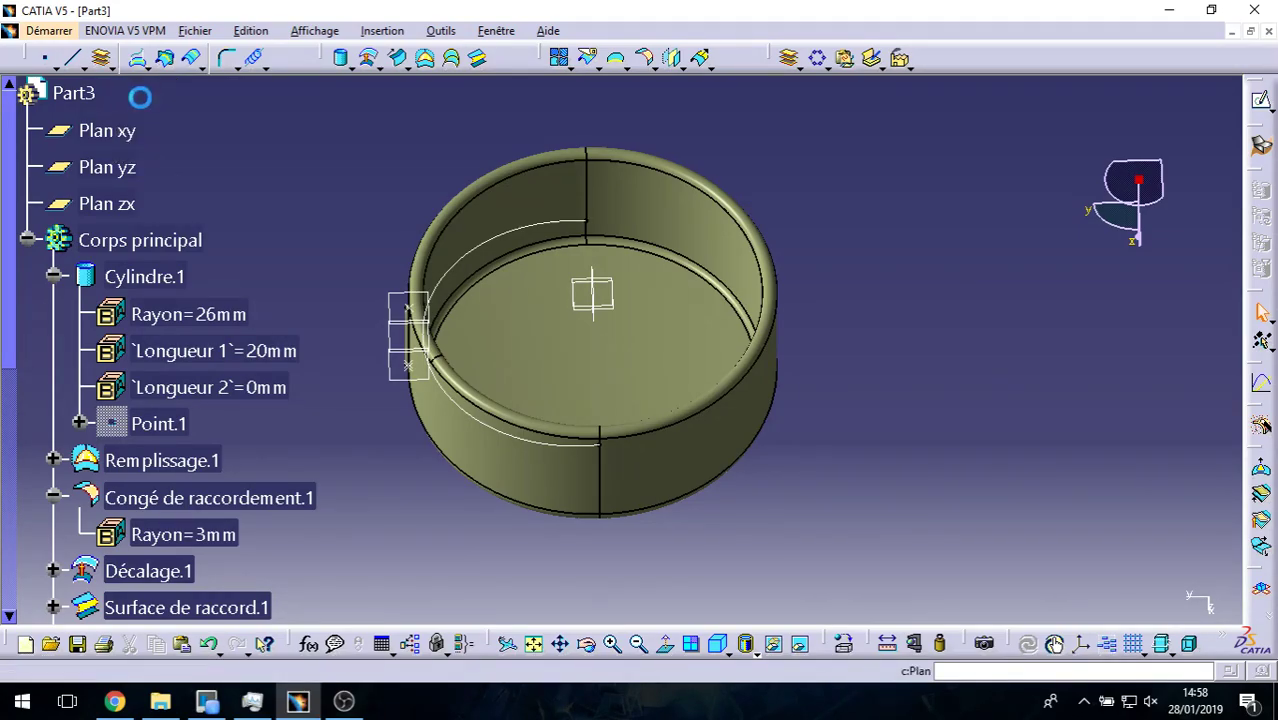
left_click(565, 222)
left_click(595, 227)
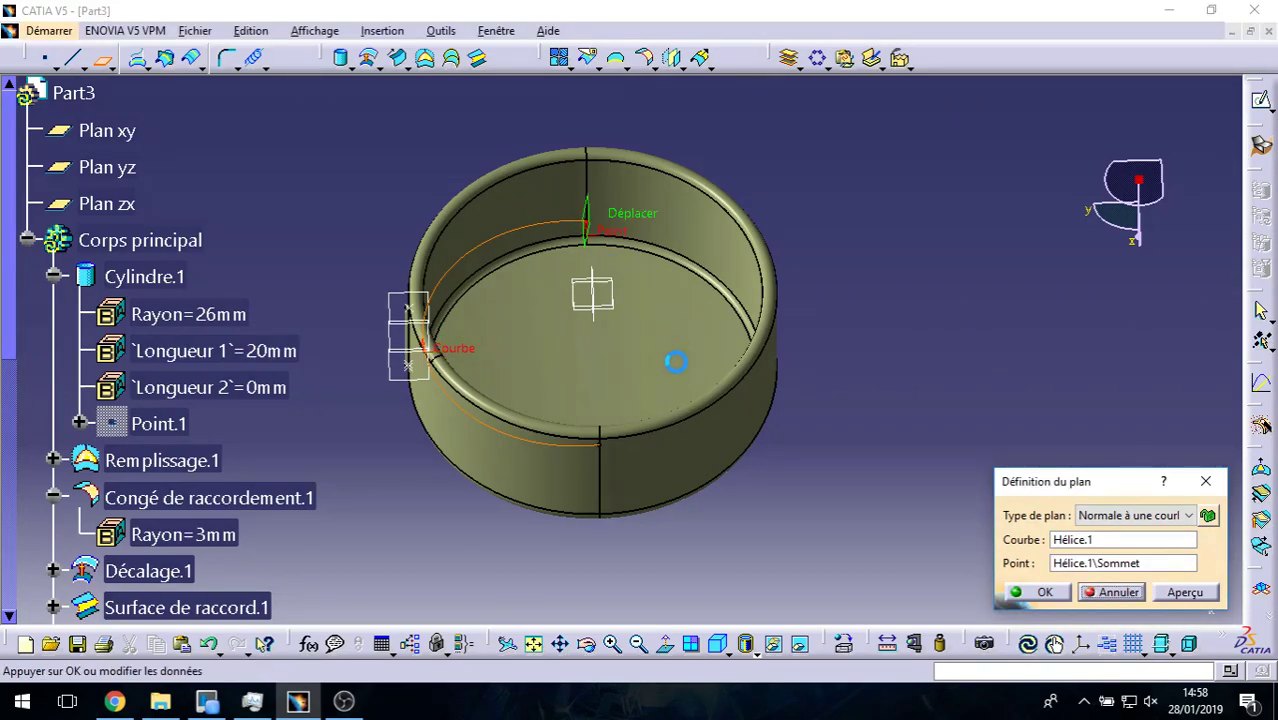
left_click(1043, 594)
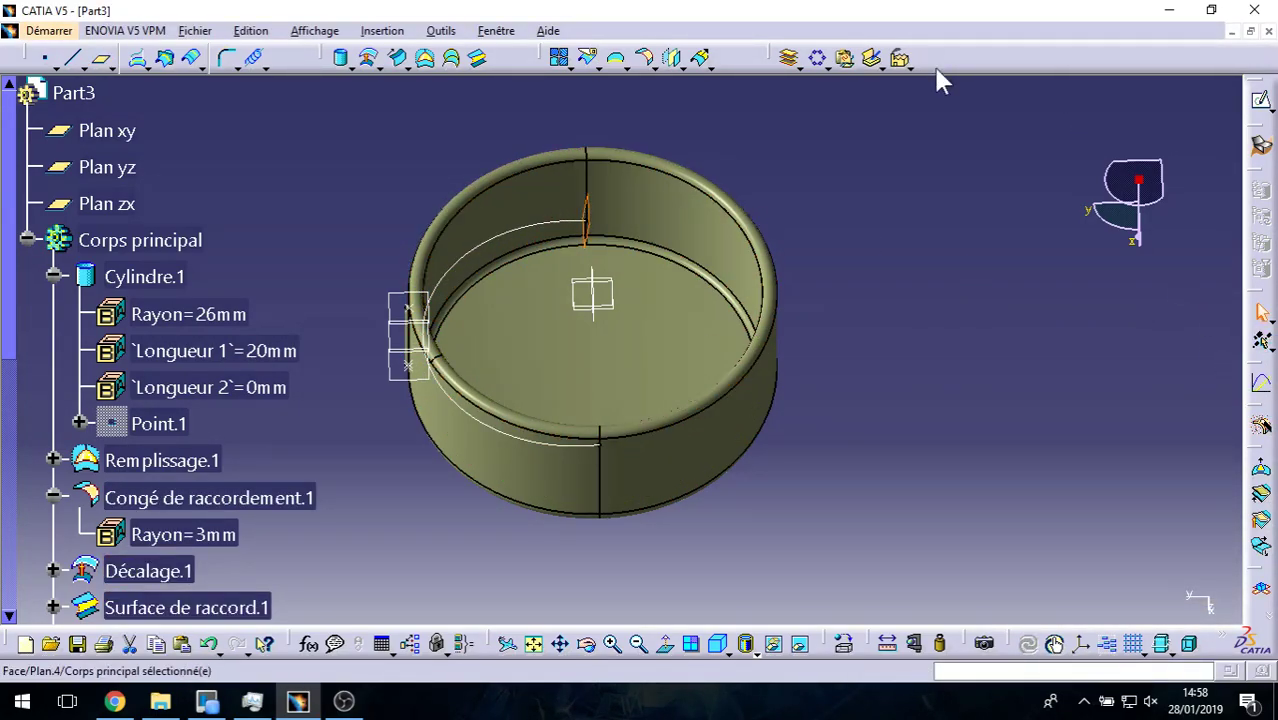
left_click(1248, 100)
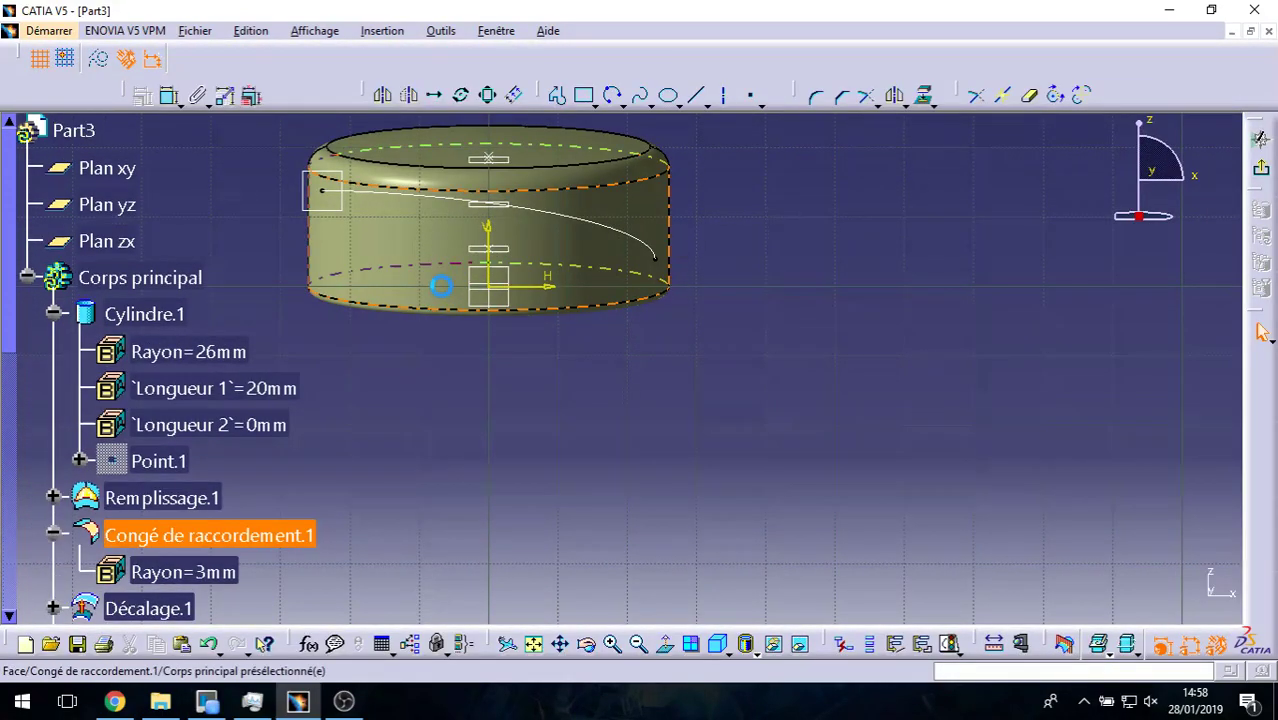
Step: Sketch a profile of two angled lines joined by a tangent arc at the helix start
mouse_move(686, 494)
middle_mouse_down()
mouse_move(517, 395)
mouse_move(508, 456)
mouse_move(456, 357)
mouse_move(425, 328)
middle_mouse_up()
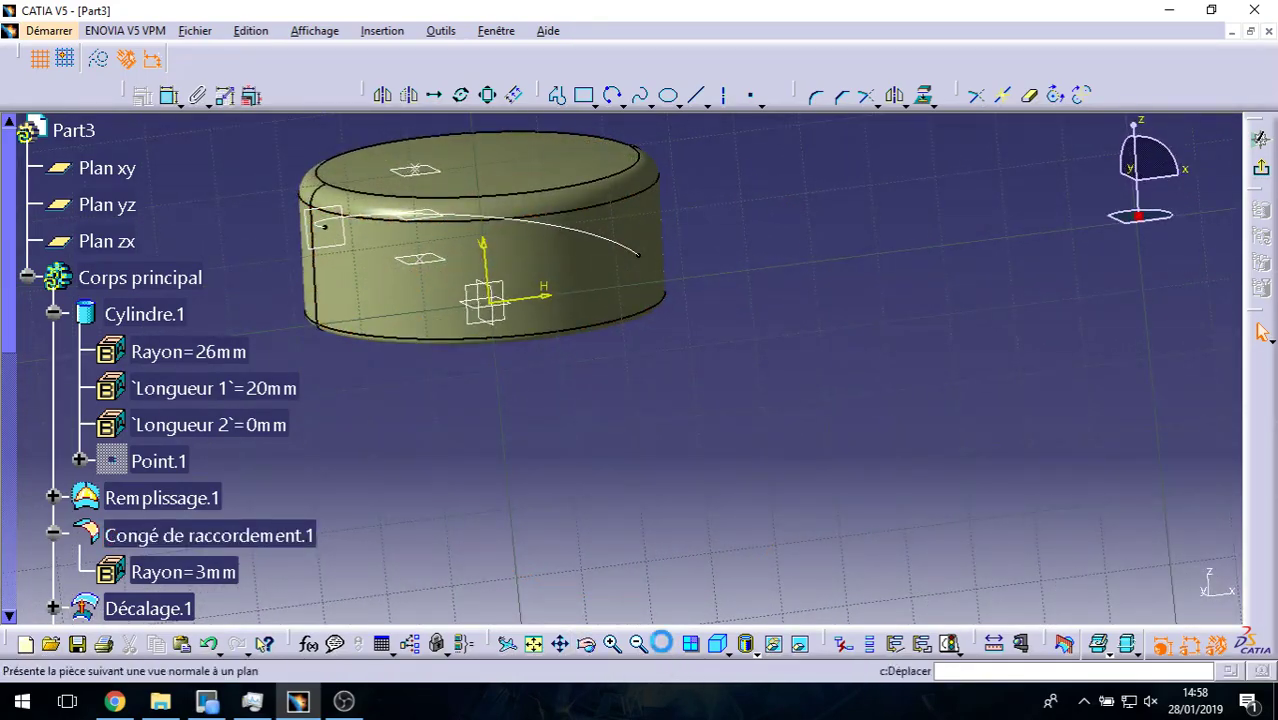
middle_click_drag(371, 399, 365, 277, "ctrl")
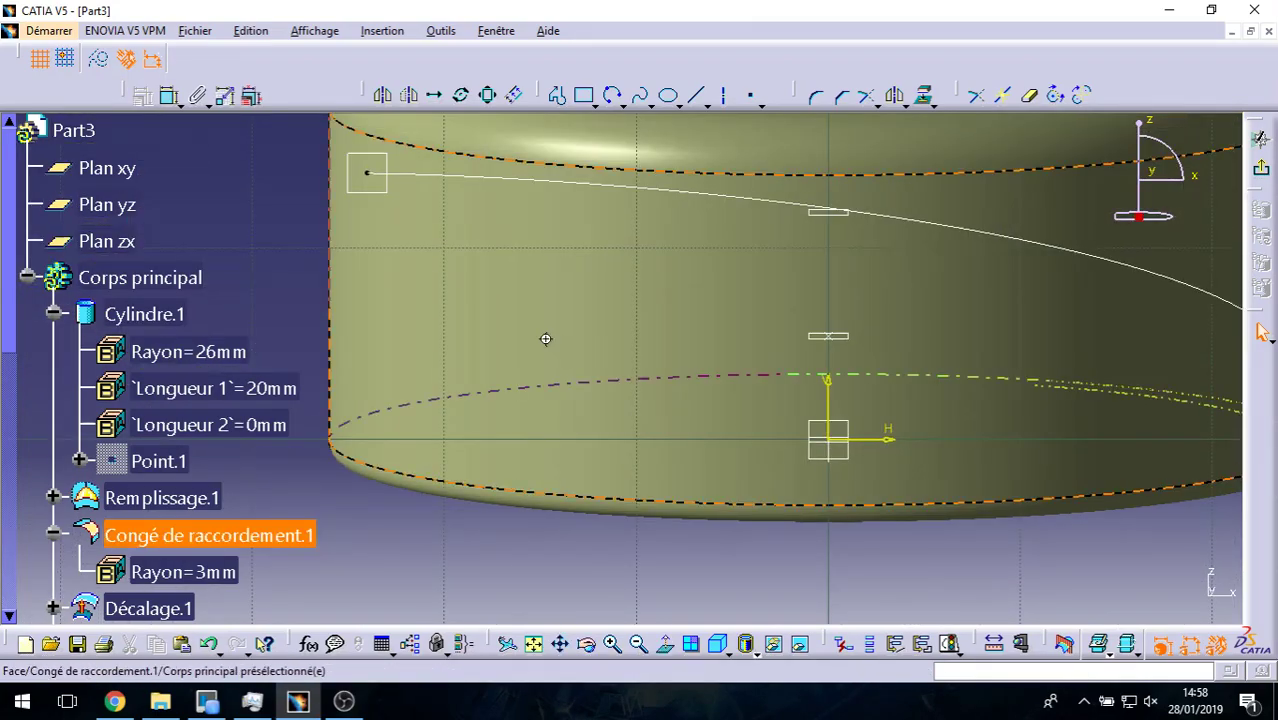
middle_click_drag(545, 339, 764, 523, "ctrl")
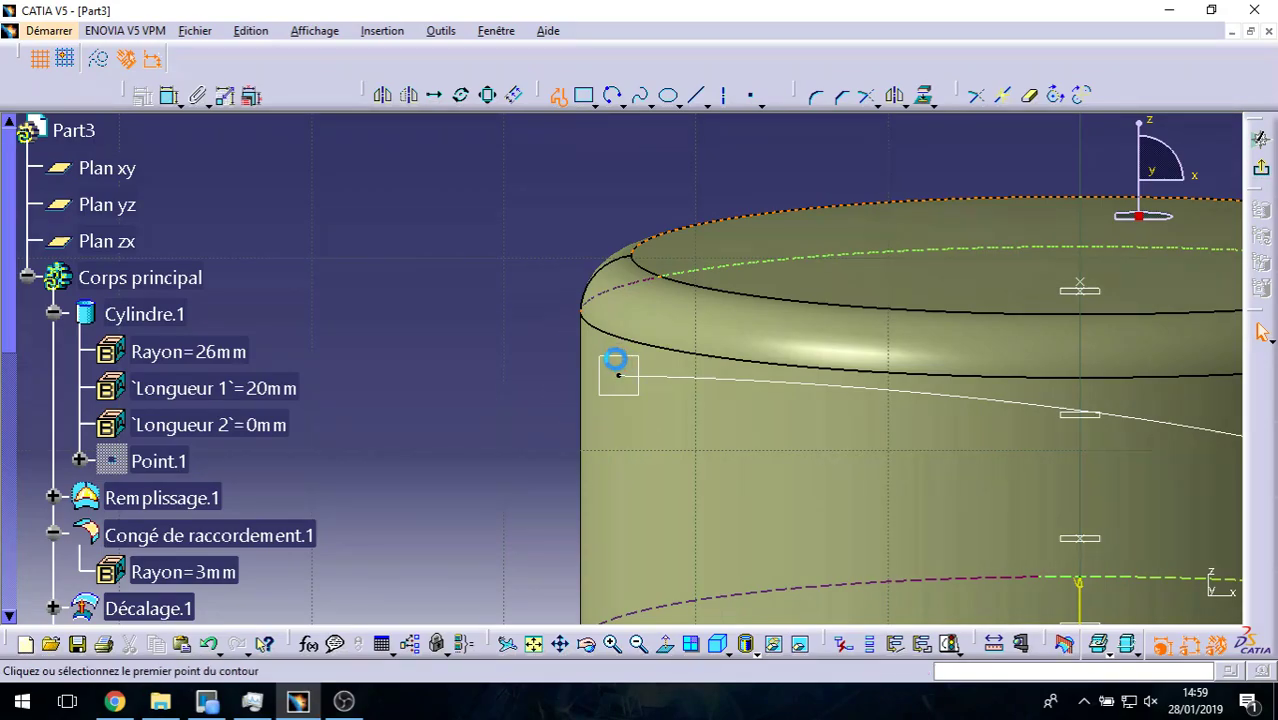
left_click(625, 366)
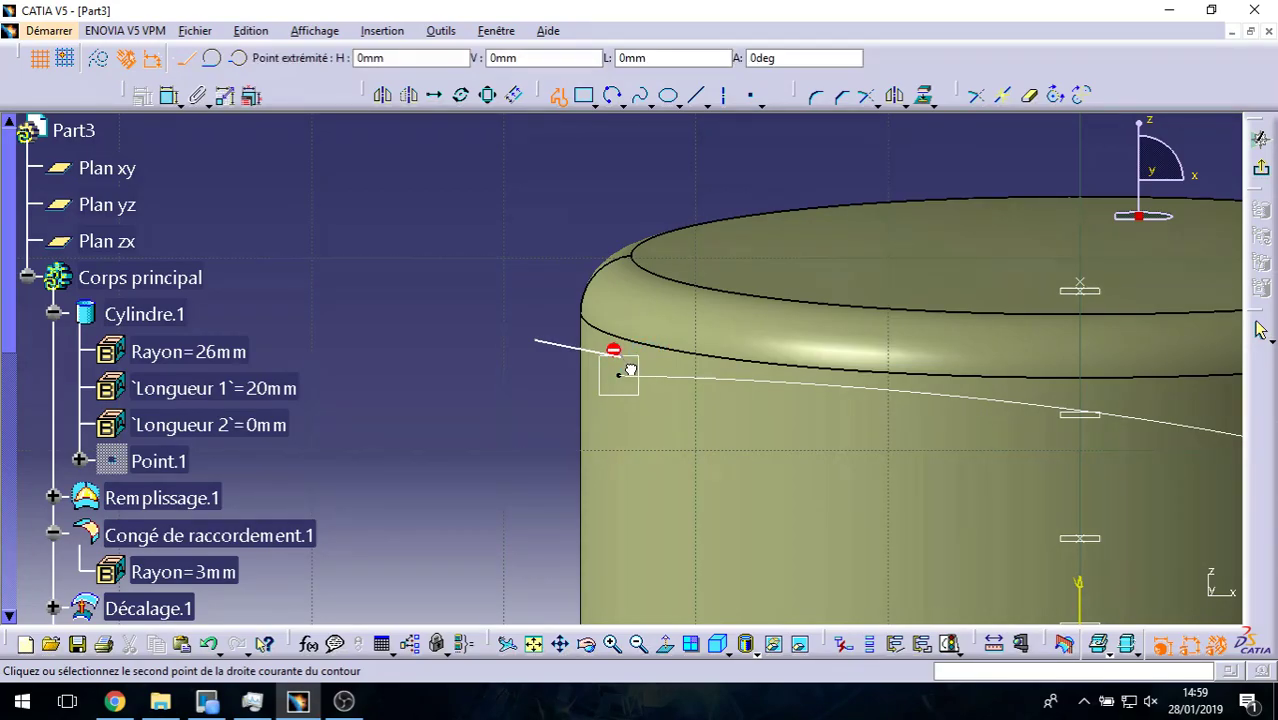
left_click_drag(649, 402, 629, 399)
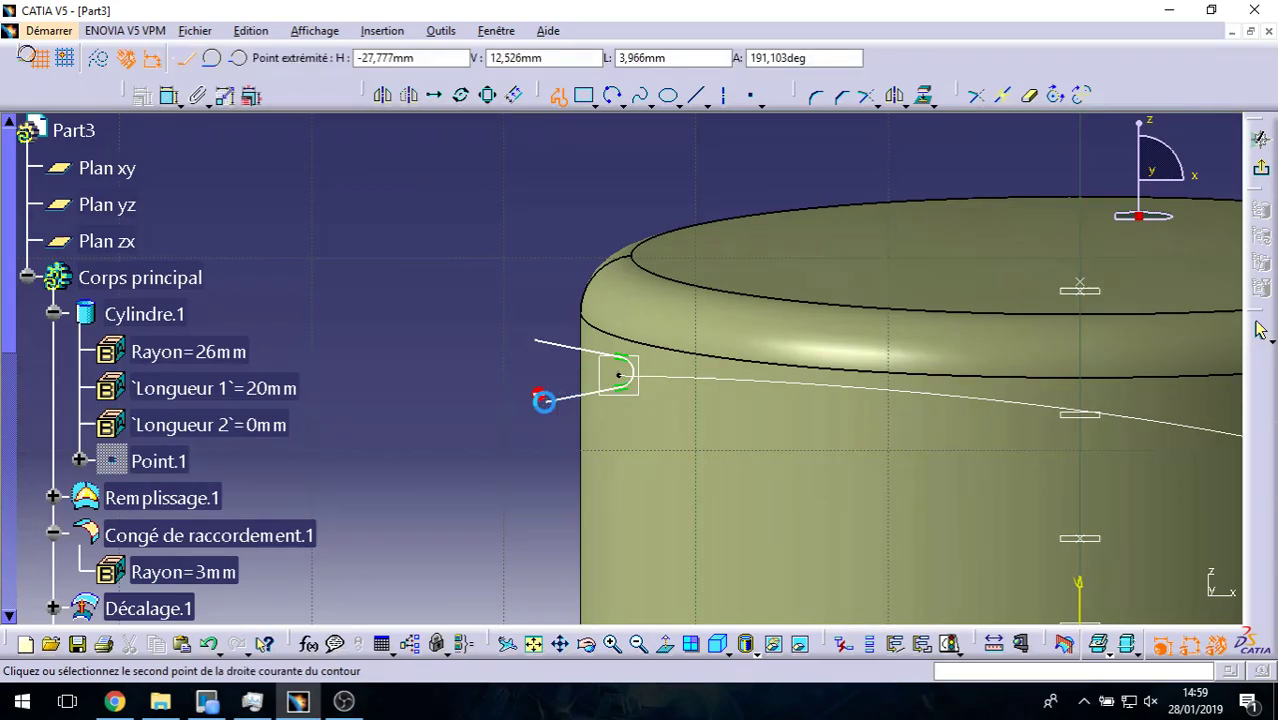
double_click(543, 401)
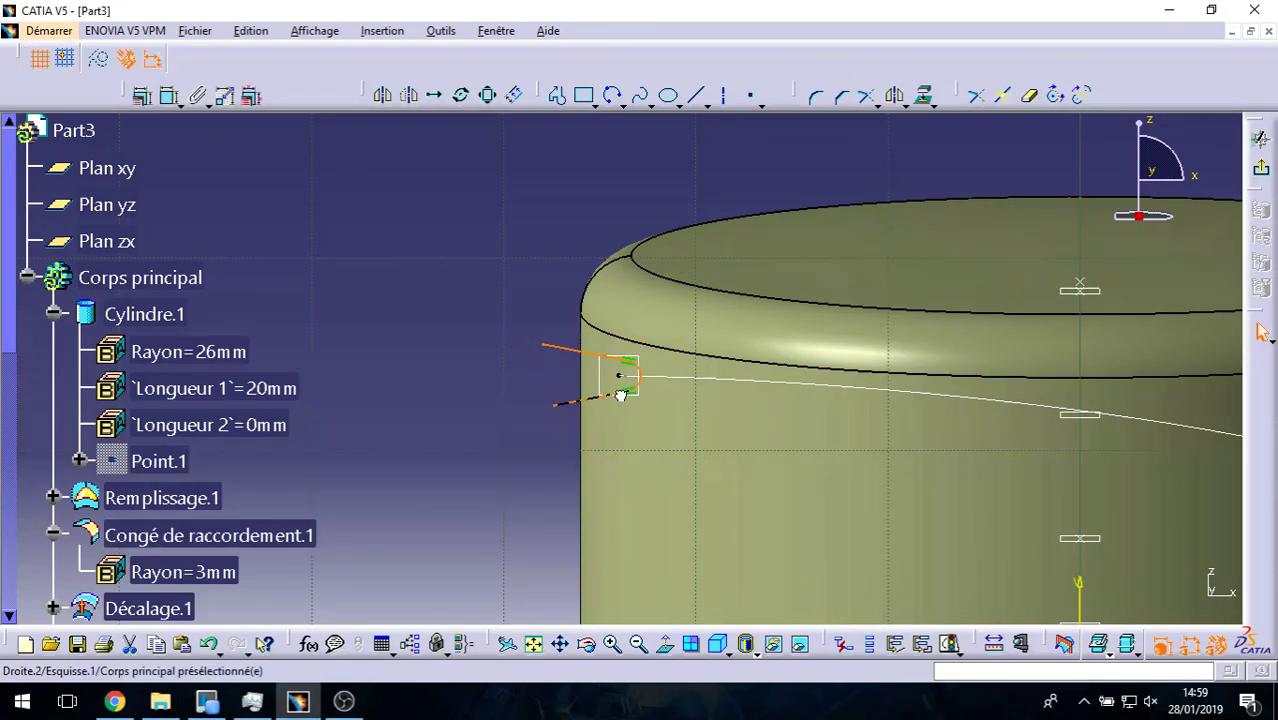
Step: Hide the fillet surface and shift the sketched profile slightly to the right
left_click(623, 398)
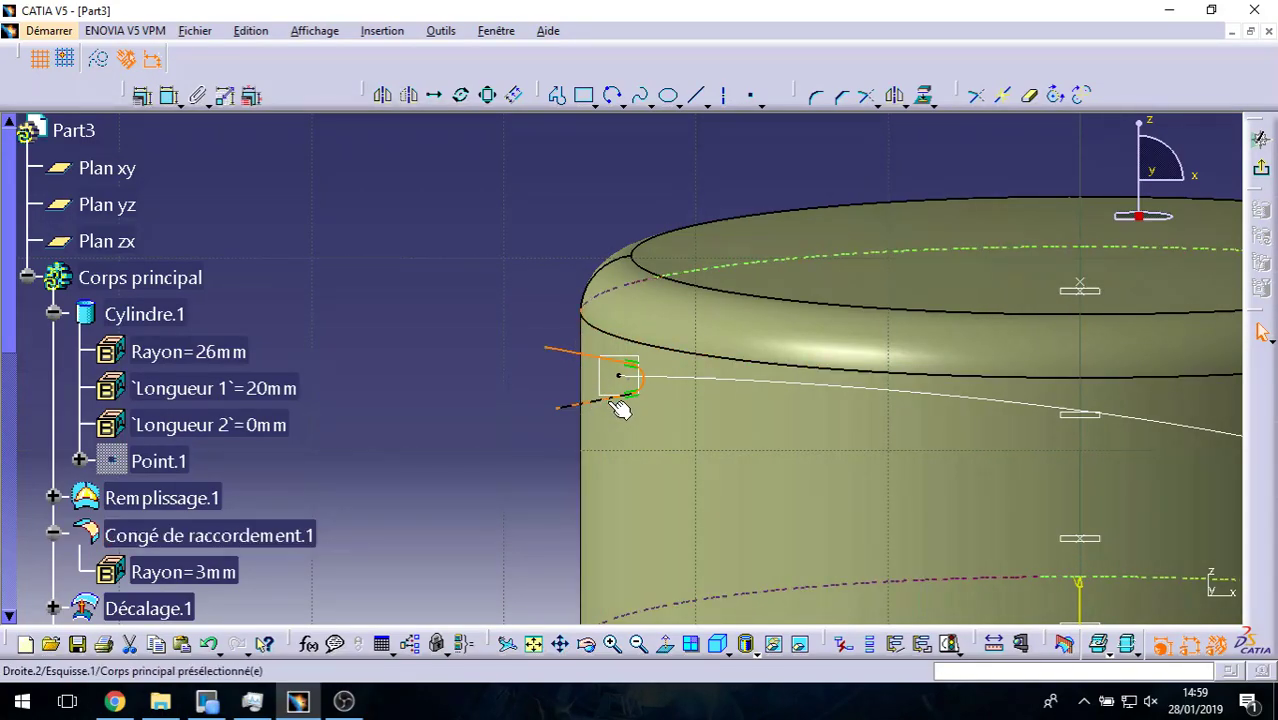
scroll(265, 516, "down", 1)
scroll(218, 362, "down", 4)
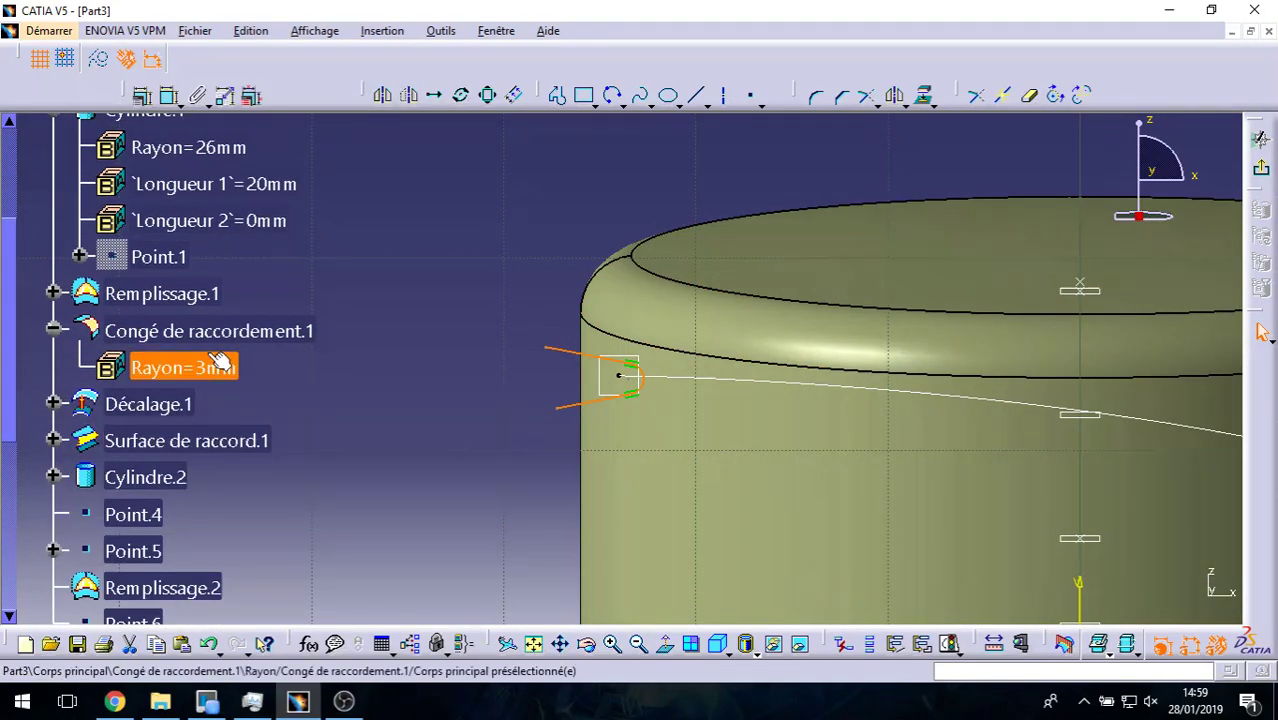
right_click(218, 324)
left_click(326, 378)
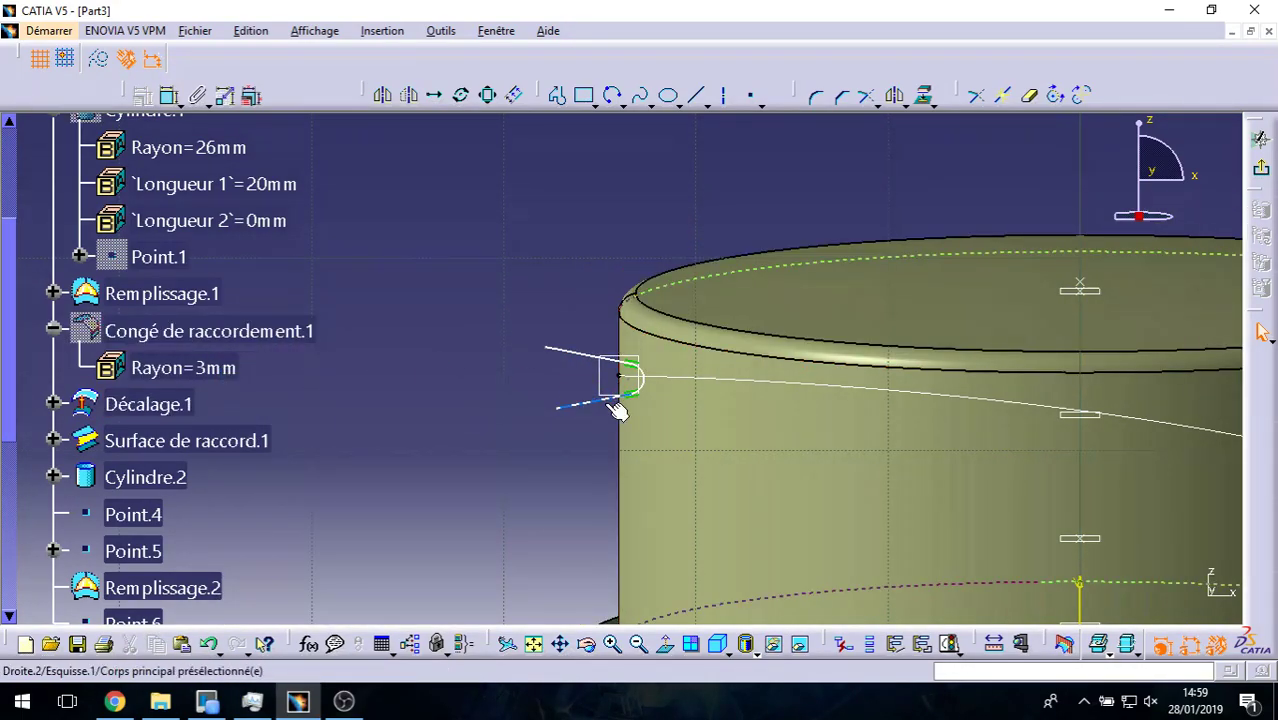
mouse_move(518, 307)
left_mouse_down()
mouse_move(610, 411)
mouse_move(664, 434)
left_mouse_up()
left_click_drag(595, 408, 613, 412)
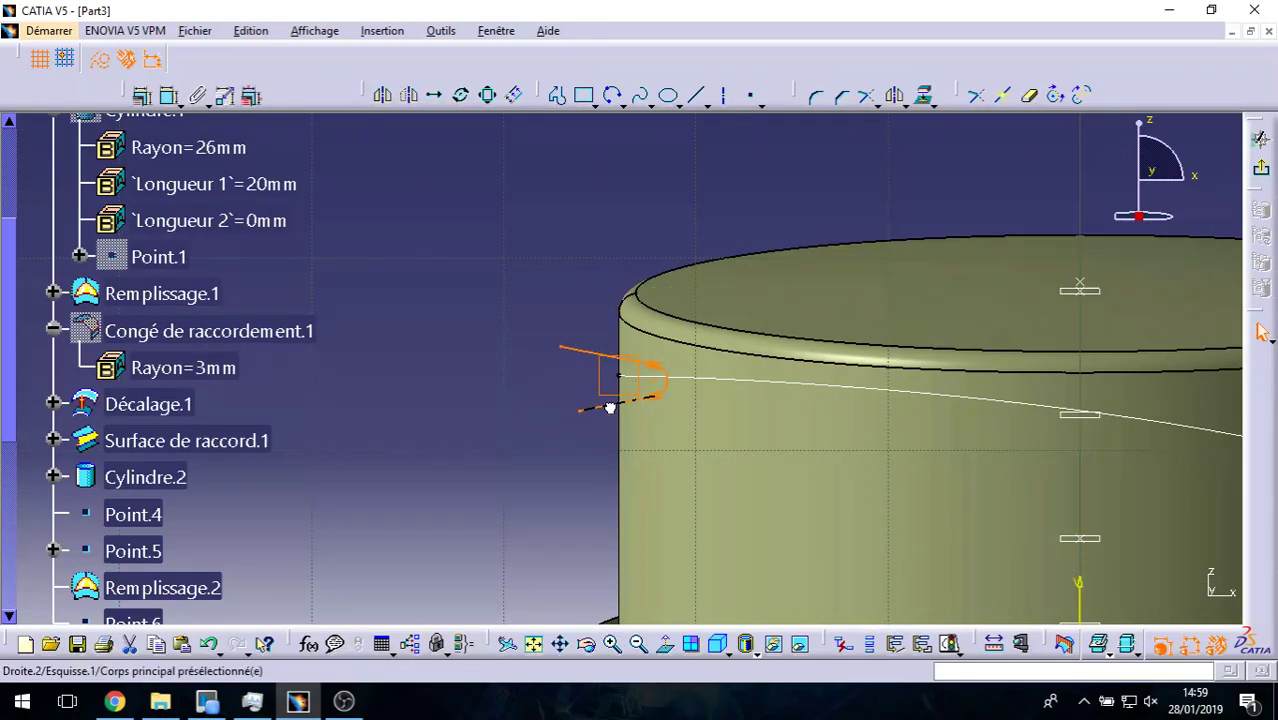
Step: Leave sketch Esquisse.1, reopen it, exit again and rotate the view of the part
left_click(1260, 172)
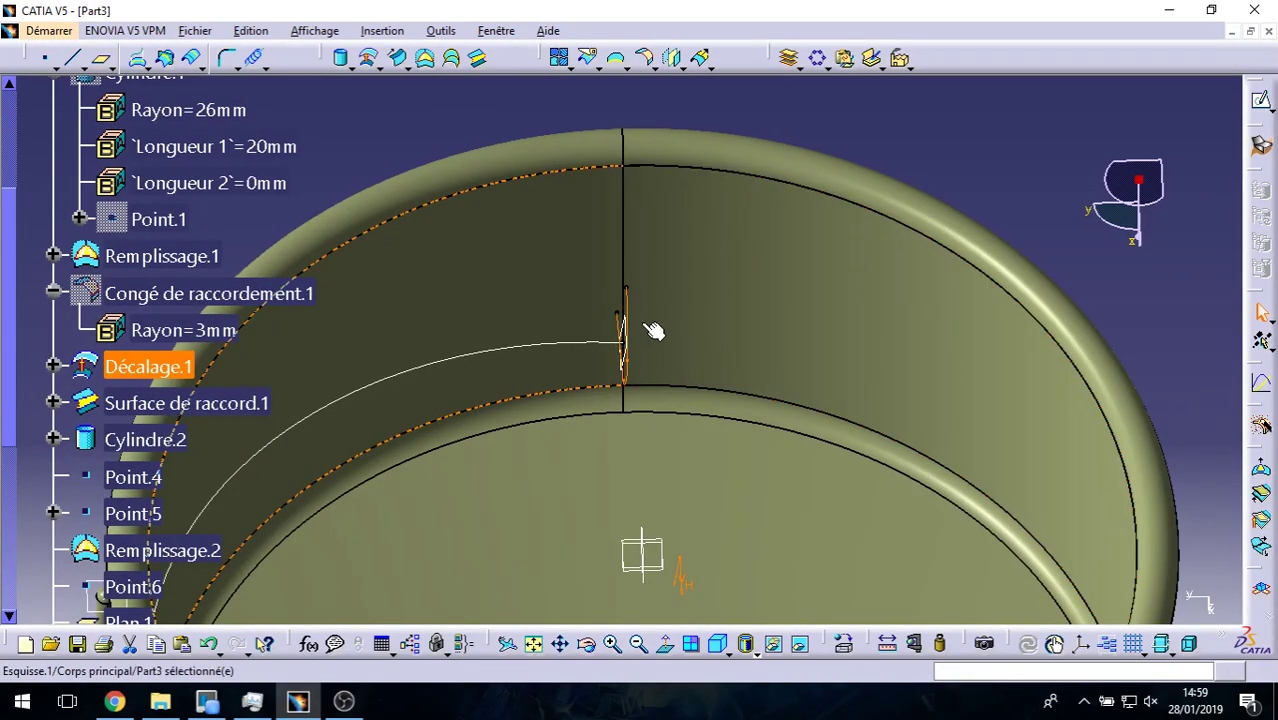
double_click(628, 304)
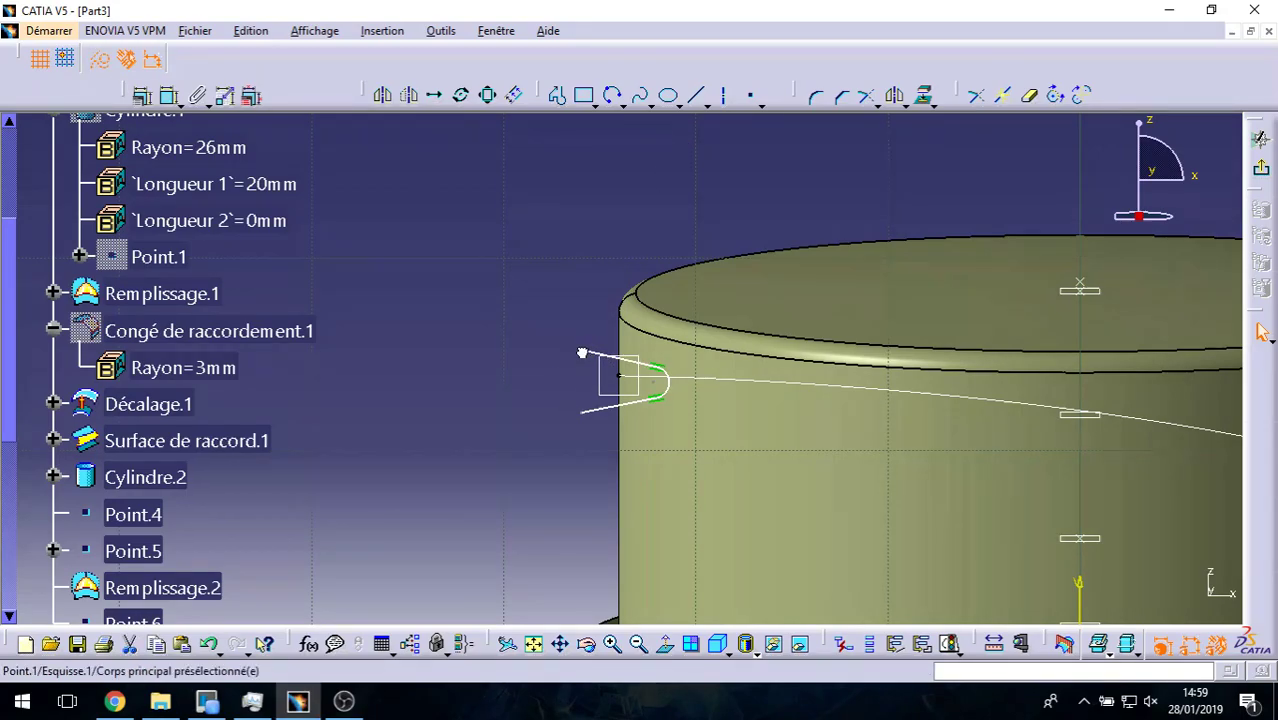
left_click(1261, 139)
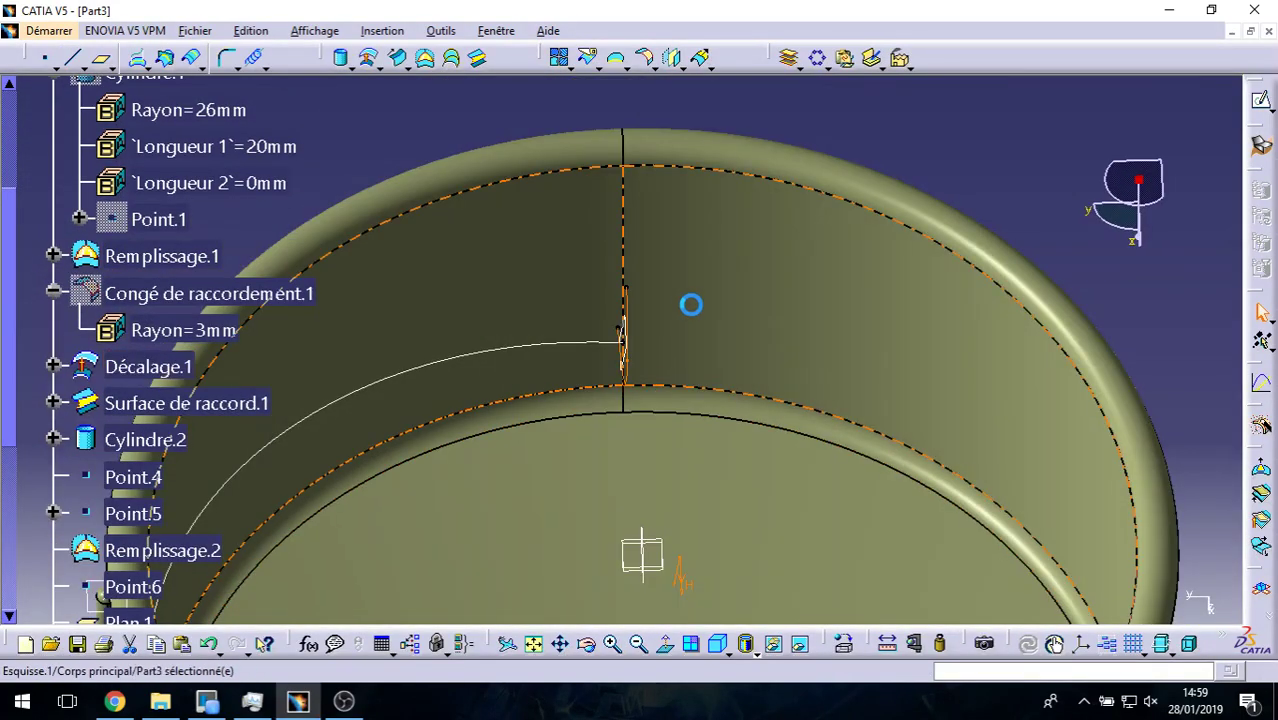
mouse_move(688, 302)
middle_mouse_down()
mouse_move(410, 289)
mouse_move(656, 334)
middle_mouse_up()
Step: Start a sweep with Esquisse.1 as the profile and Hélice.1 as the guide curve
mouse_move(448, 277)
middle_mouse_down()
mouse_move(471, 342)
mouse_move(831, 198)
middle_mouse_up()
left_click(398, 60)
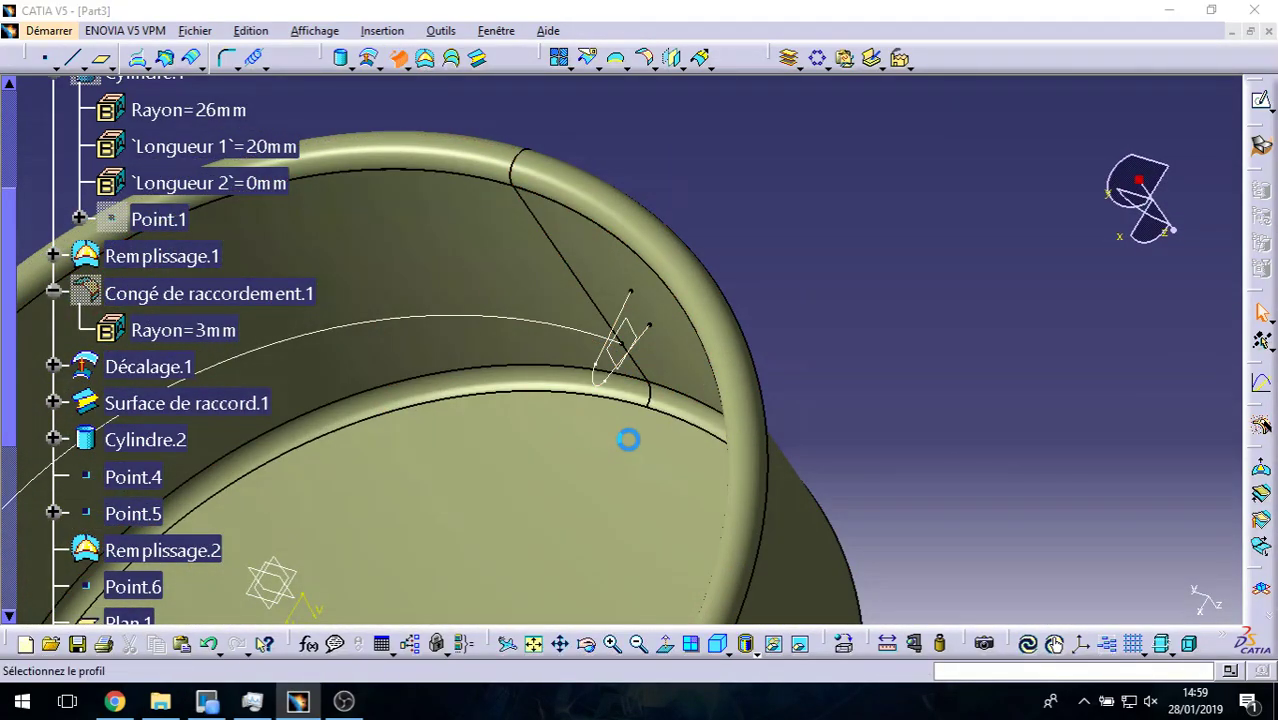
left_click(631, 314)
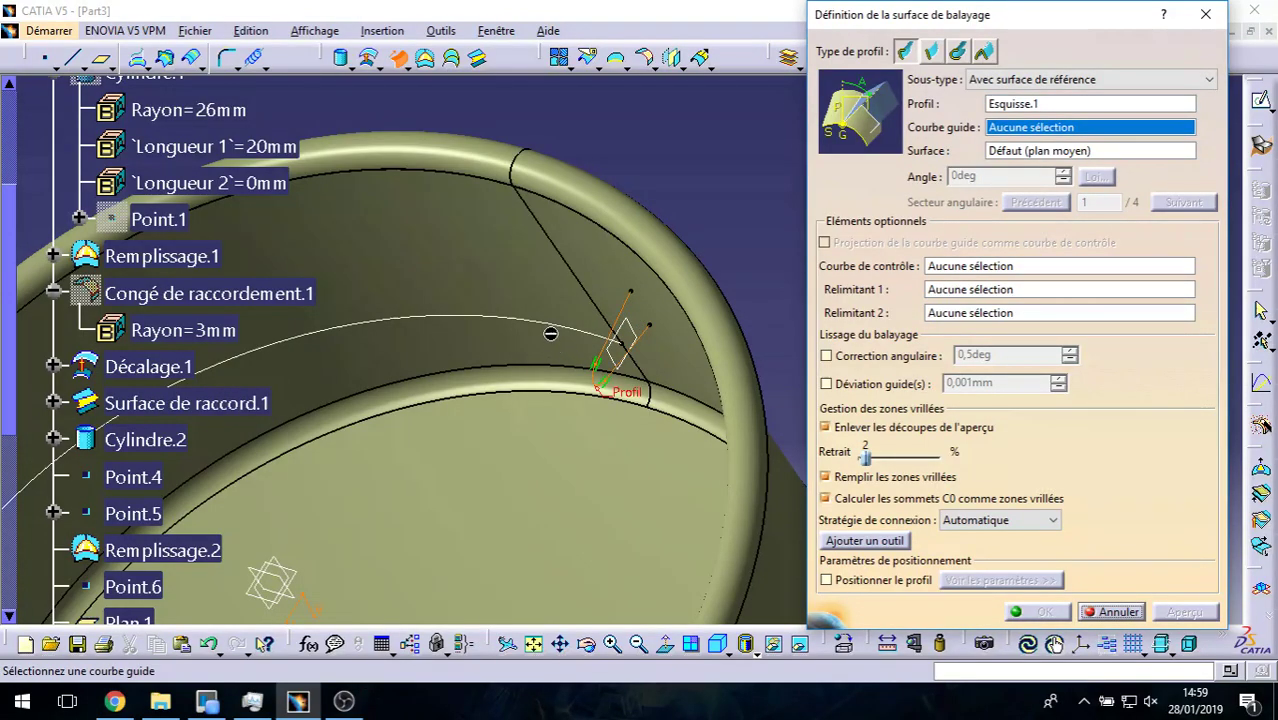
left_click(563, 333)
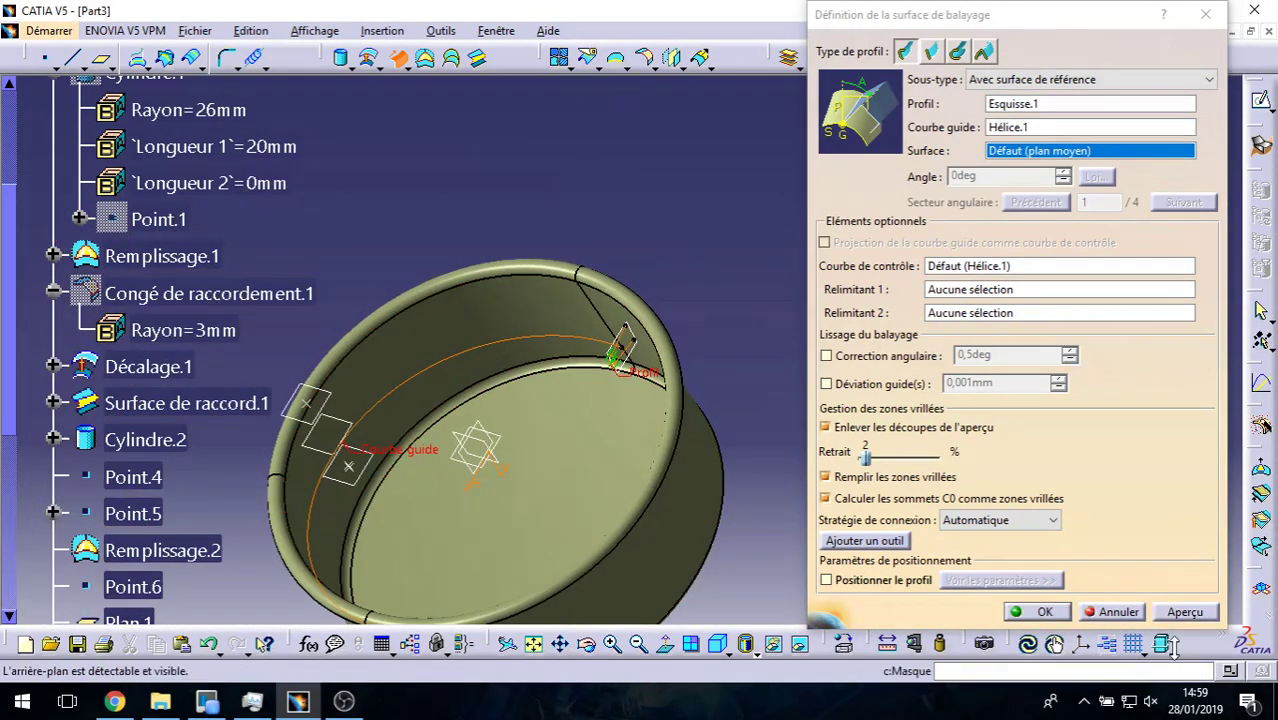
left_click(1168, 610)
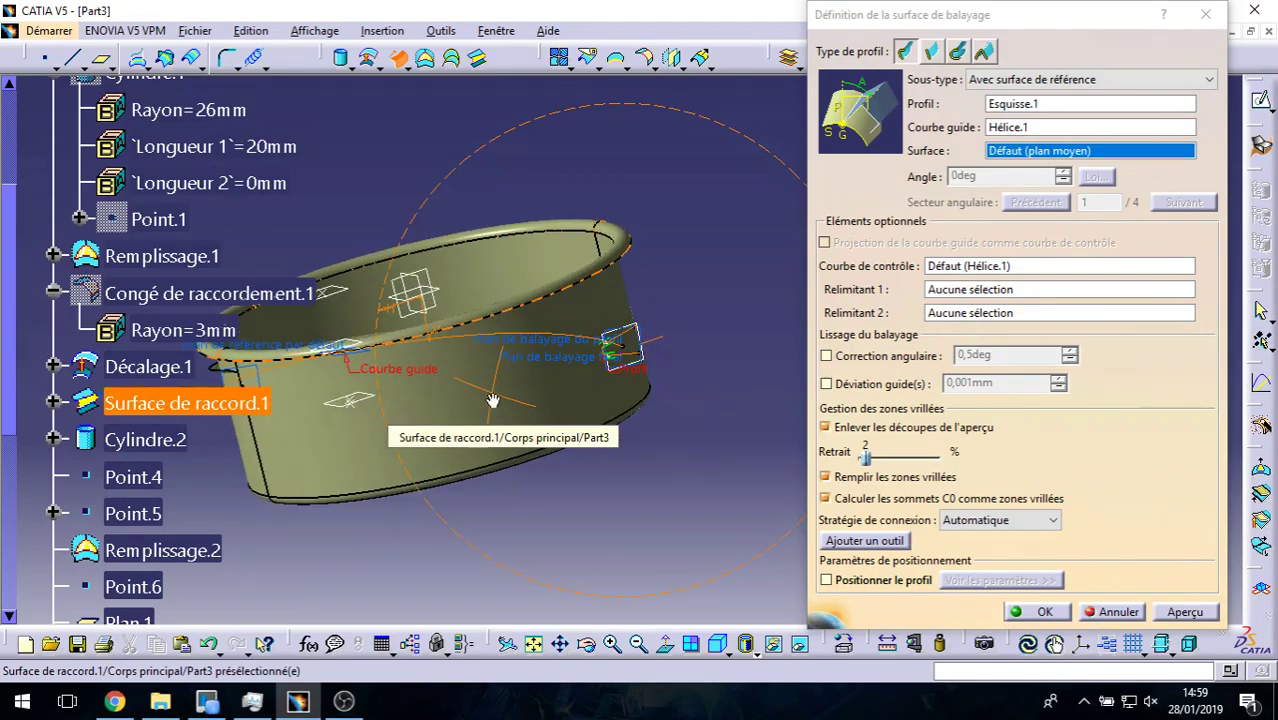
Step: Set Décalage.1 as the sweep's reference surface and create the swept thread surface
mouse_move(533, 447)
middle_mouse_down()
mouse_move(452, 452)
mouse_move(607, 470)
middle_mouse_up()
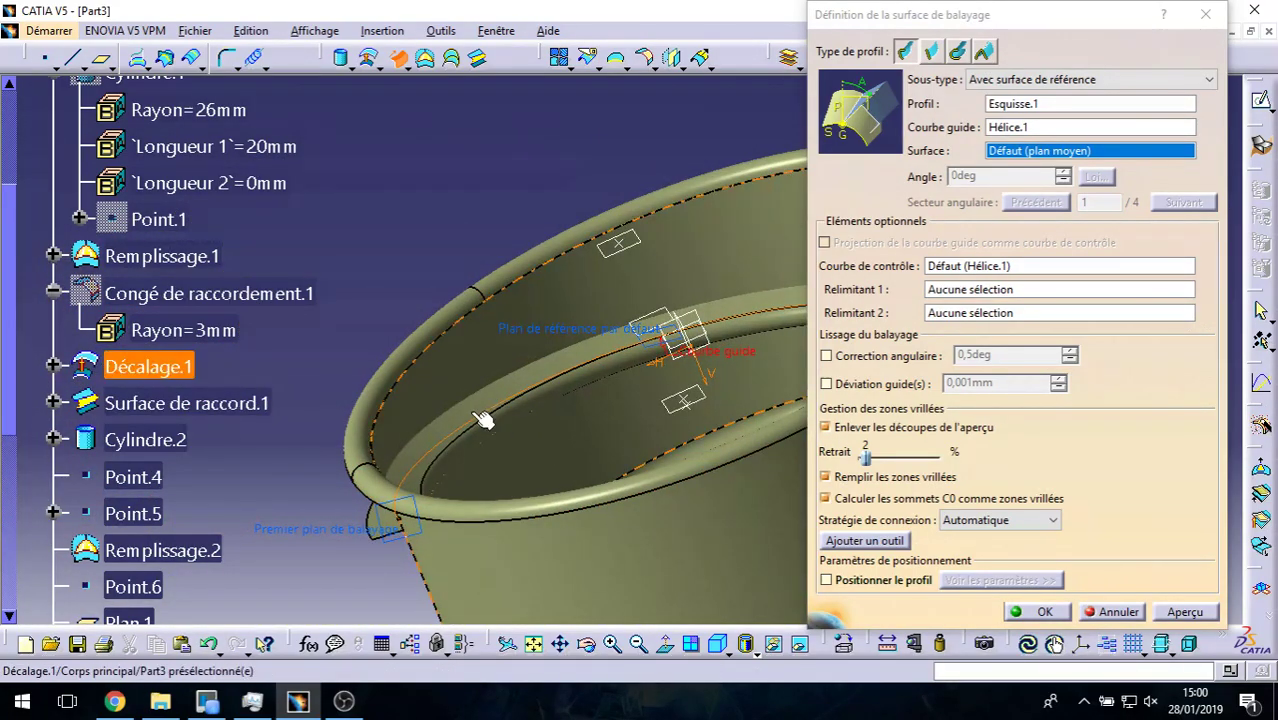
mouse_move(453, 483)
middle_mouse_down()
mouse_move(427, 404)
mouse_move(351, 454)
mouse_move(472, 272)
mouse_move(538, 386)
mouse_move(590, 370)
mouse_move(568, 468)
mouse_move(483, 483)
mouse_move(543, 395)
middle_mouse_up()
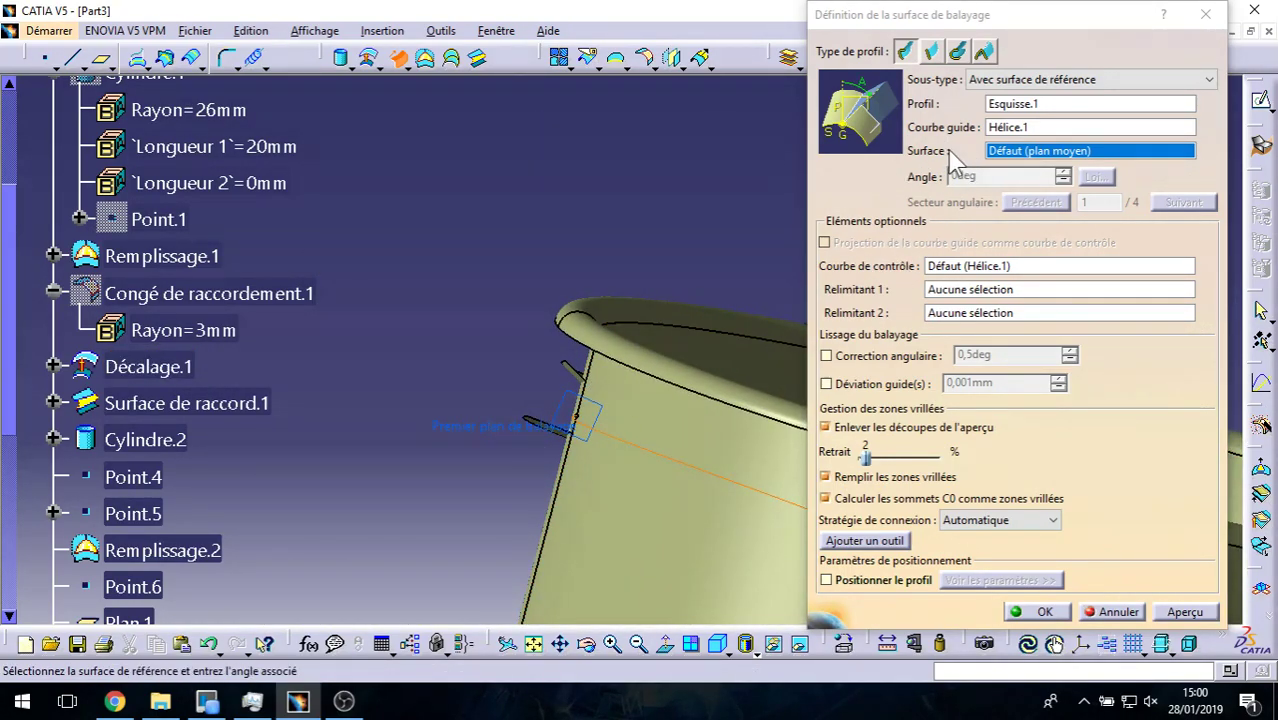
middle_click_drag(690, 400, 566, 458)
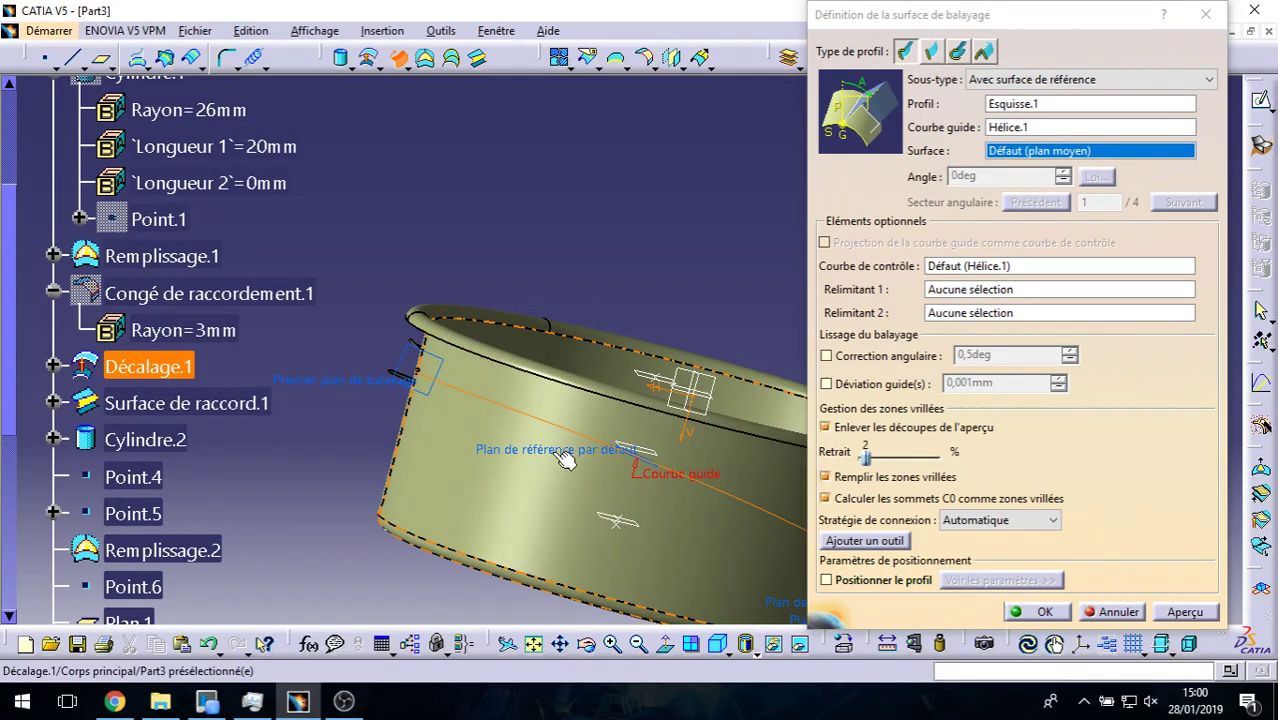
left_click(521, 503)
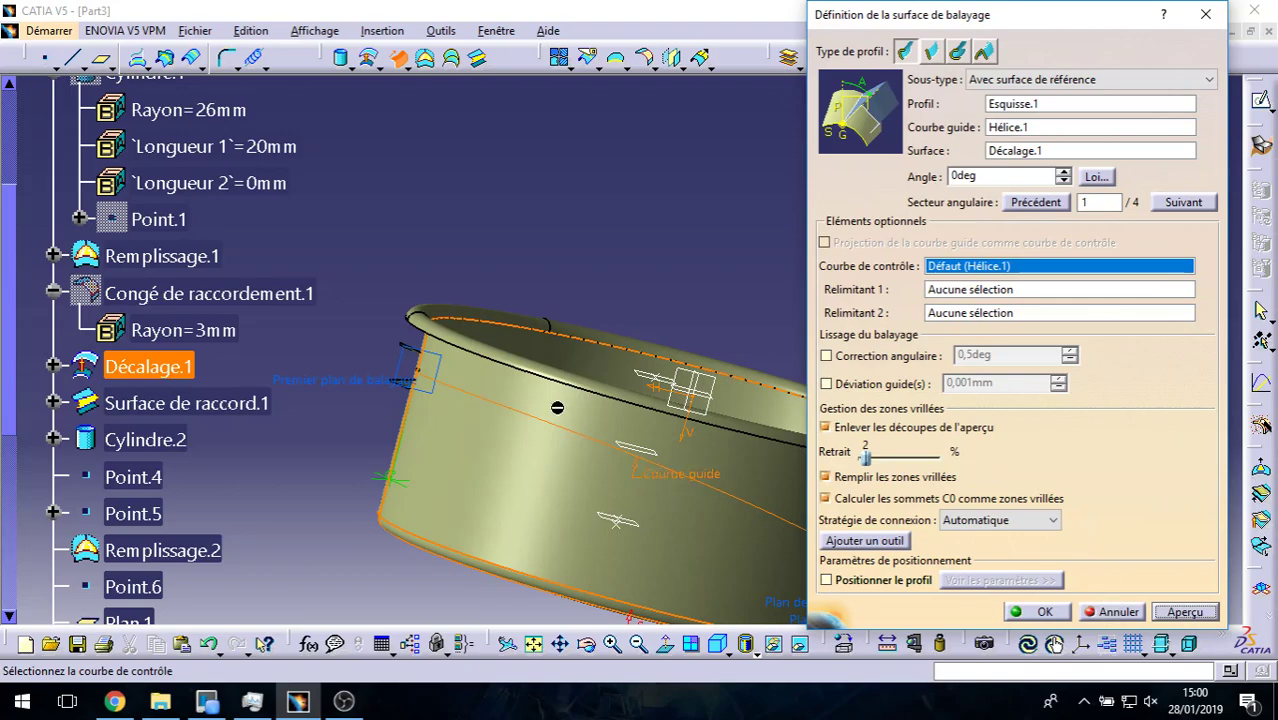
middle_click_drag(407, 376, 537, 445)
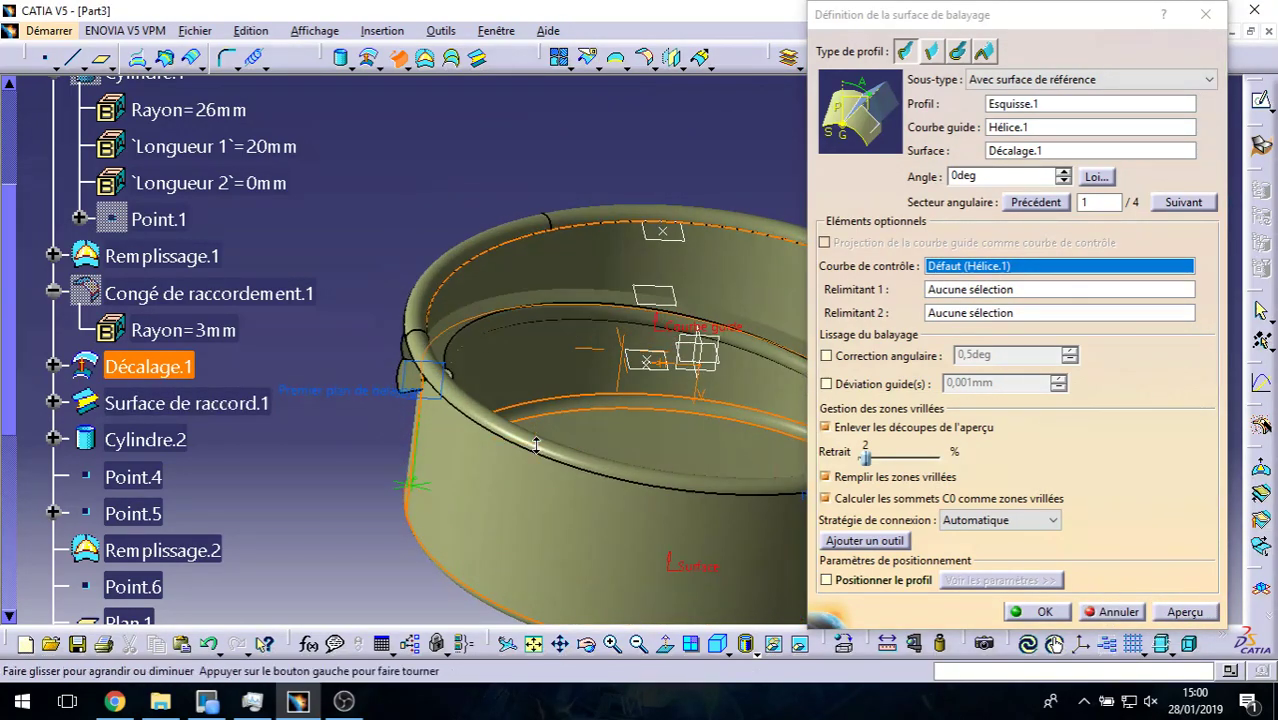
left_click(1040, 612)
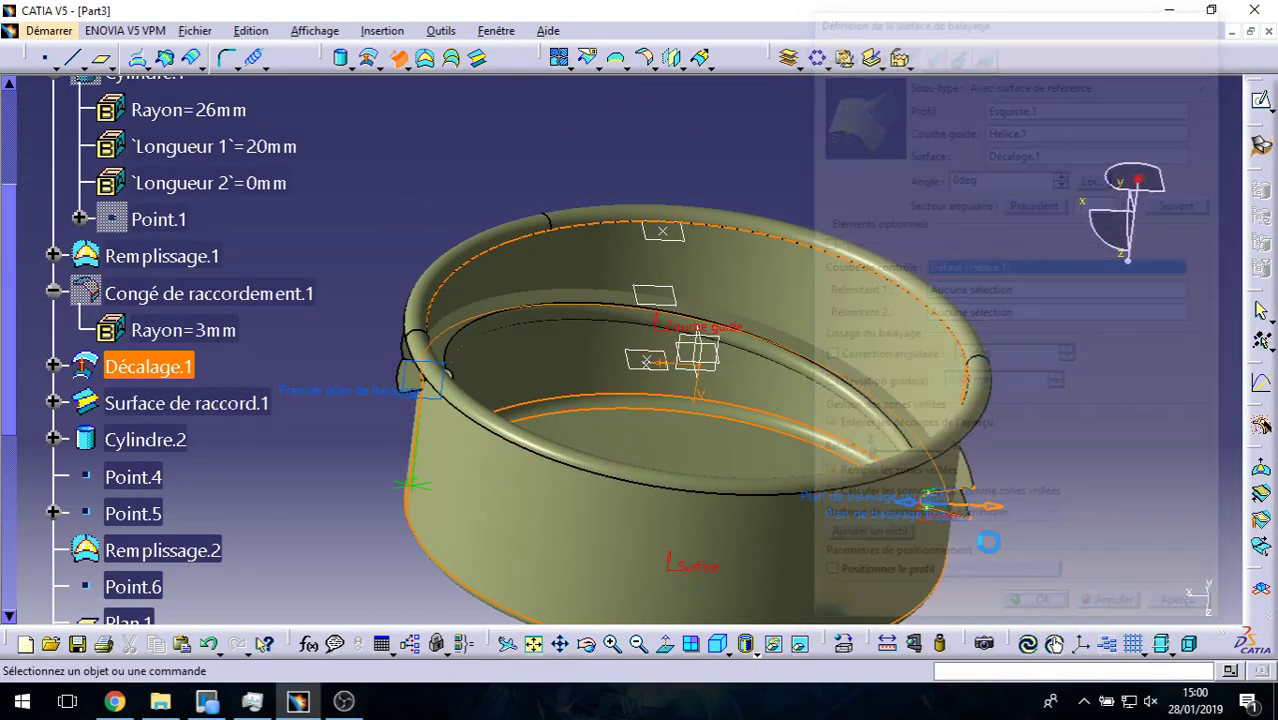
mouse_move(847, 374)
middle_mouse_down()
mouse_move(605, 432)
mouse_move(813, 462)
middle_mouse_up()
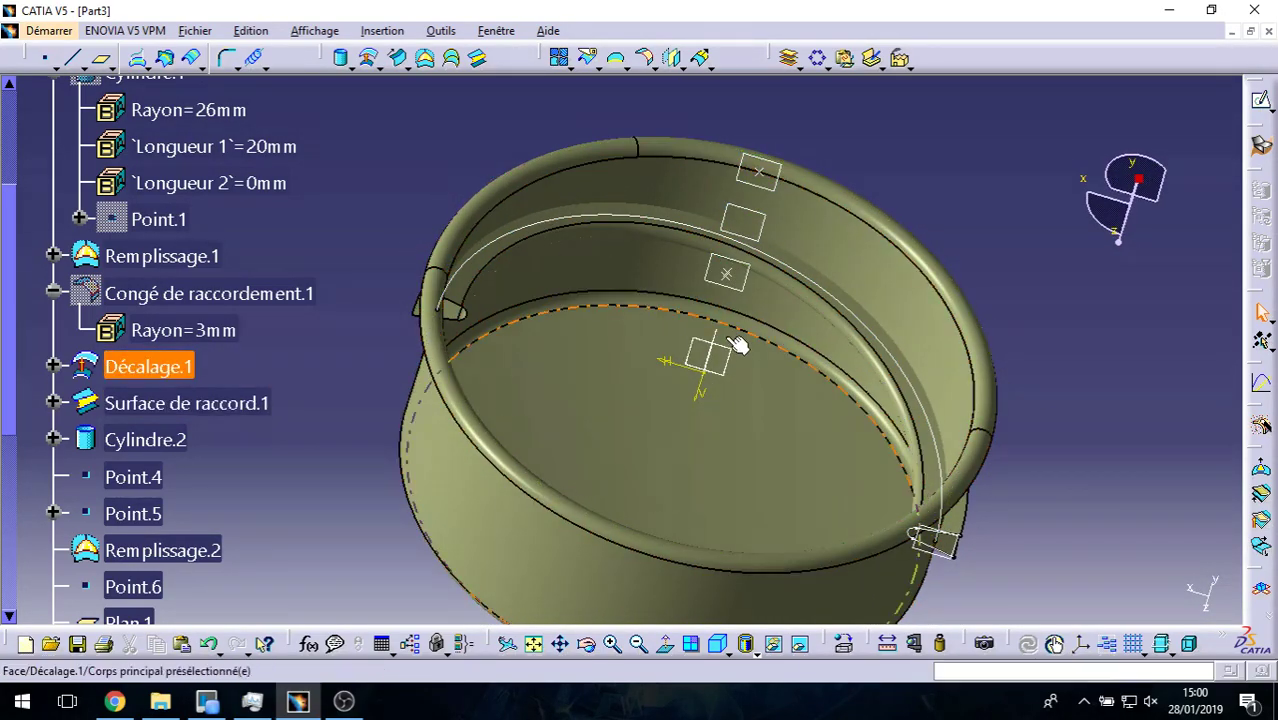
middle_click_drag(741, 342, 843, 473)
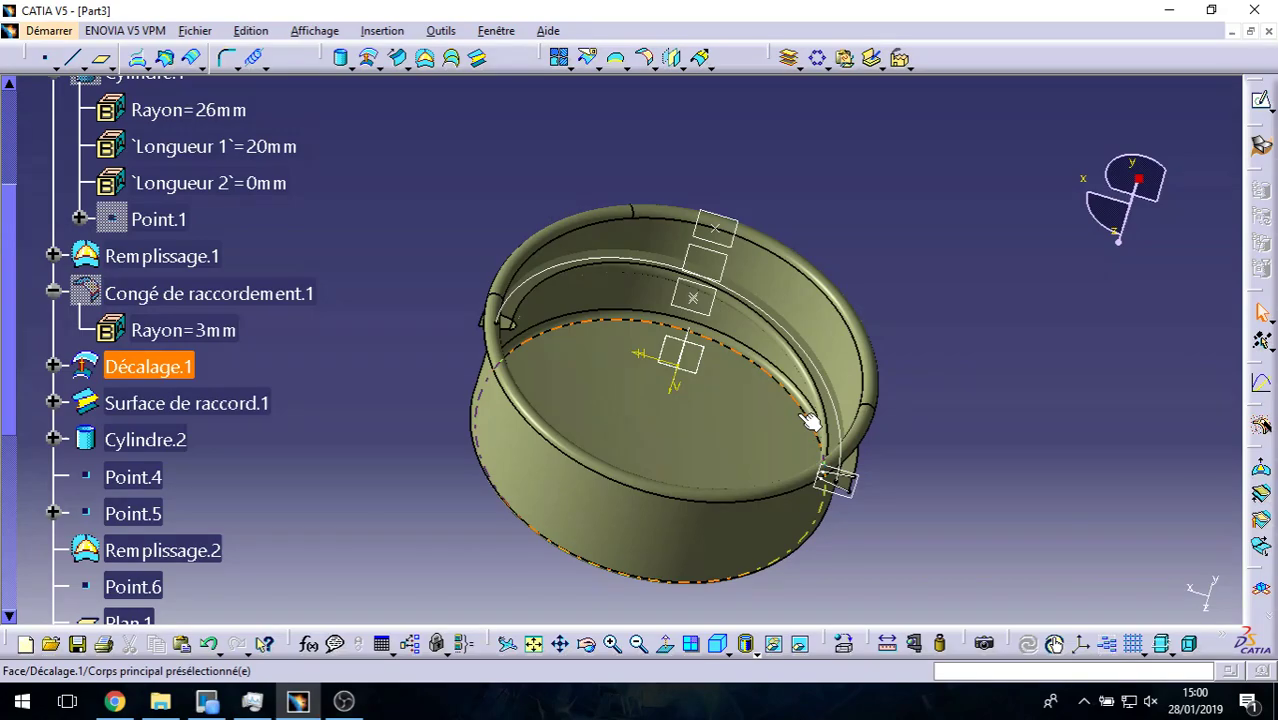
mouse_move(722, 494)
middle_mouse_down()
mouse_move(649, 388)
mouse_move(676, 365)
middle_mouse_up()
mouse_move(696, 465)
middle_mouse_down()
mouse_move(727, 521)
mouse_move(685, 457)
mouse_move(850, 333)
middle_mouse_up()
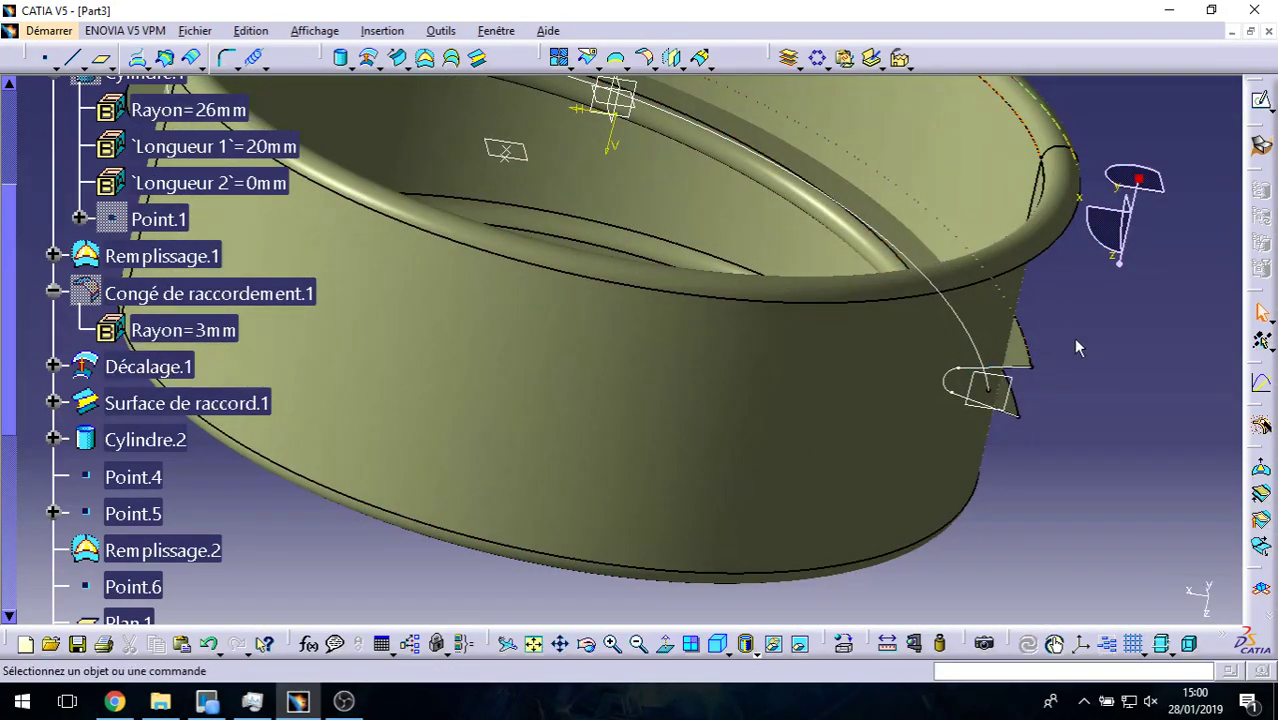
Step: Create a point-to-point line Droite.1 through two corners of the sketch profile
left_click(47, 58)
left_click(72, 57)
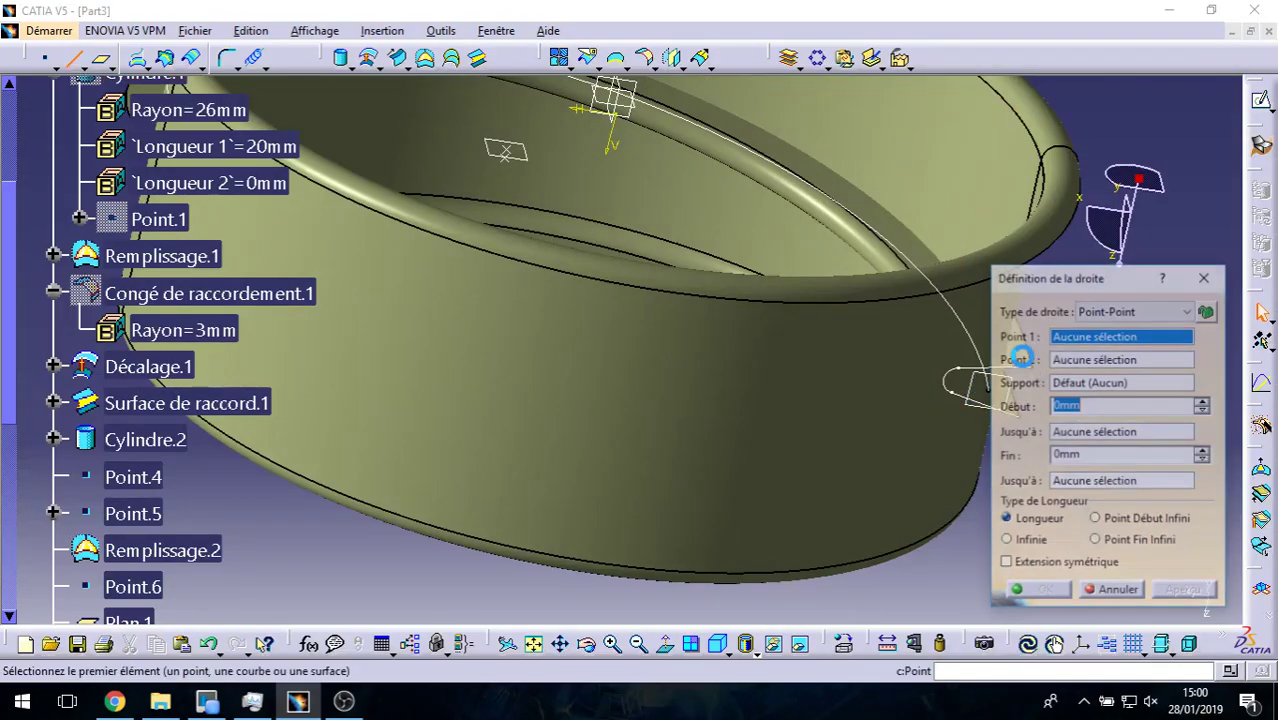
middle_click_drag(690, 400, 422, 328)
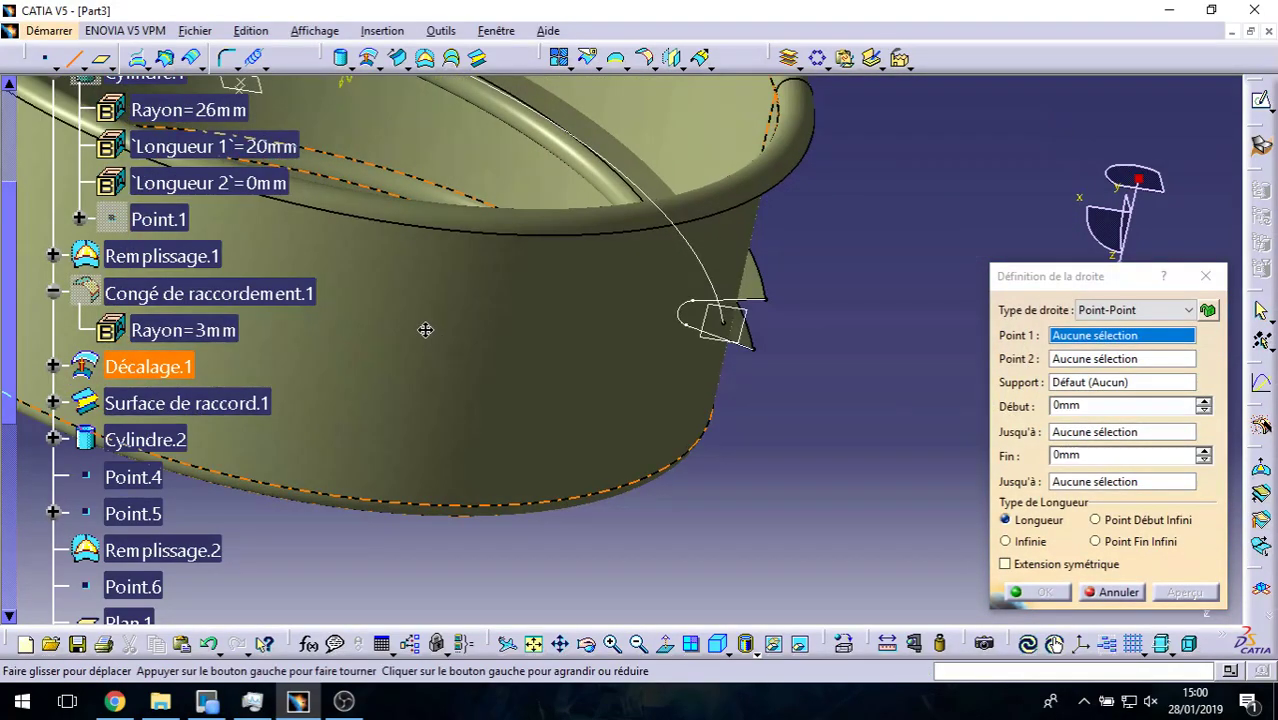
left_click(779, 299)
left_click(766, 344)
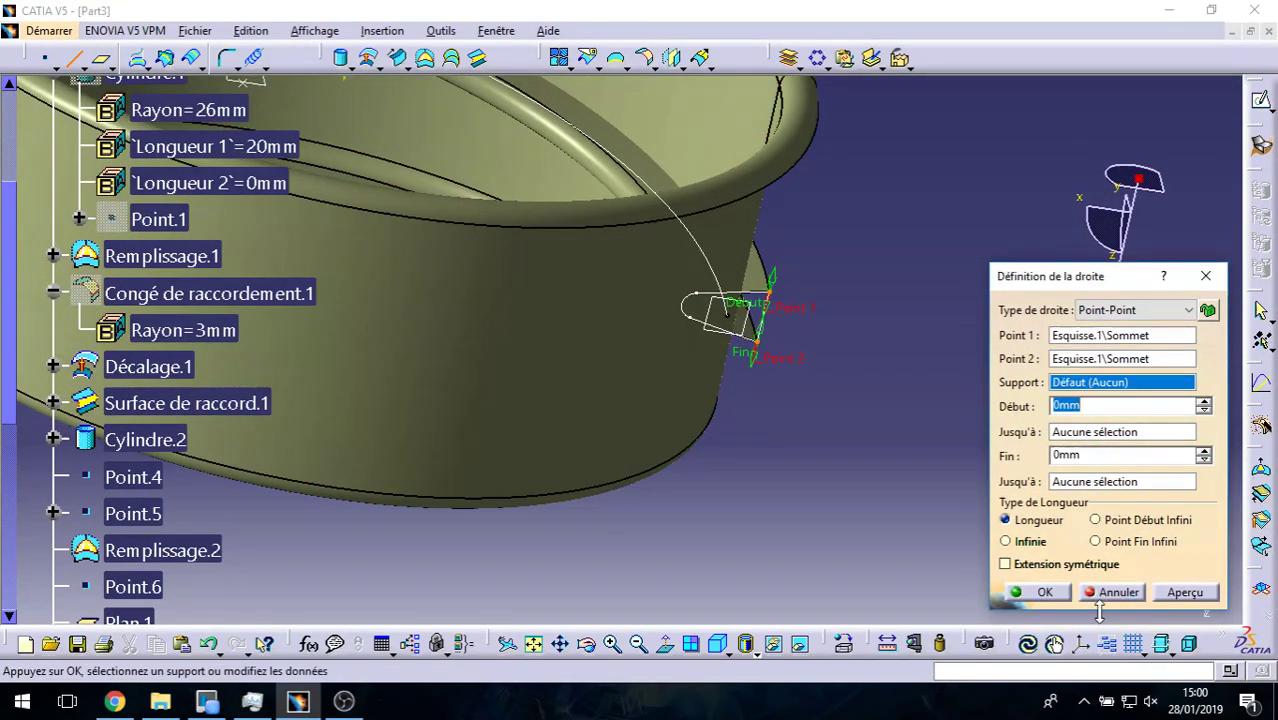
left_click(1045, 595)
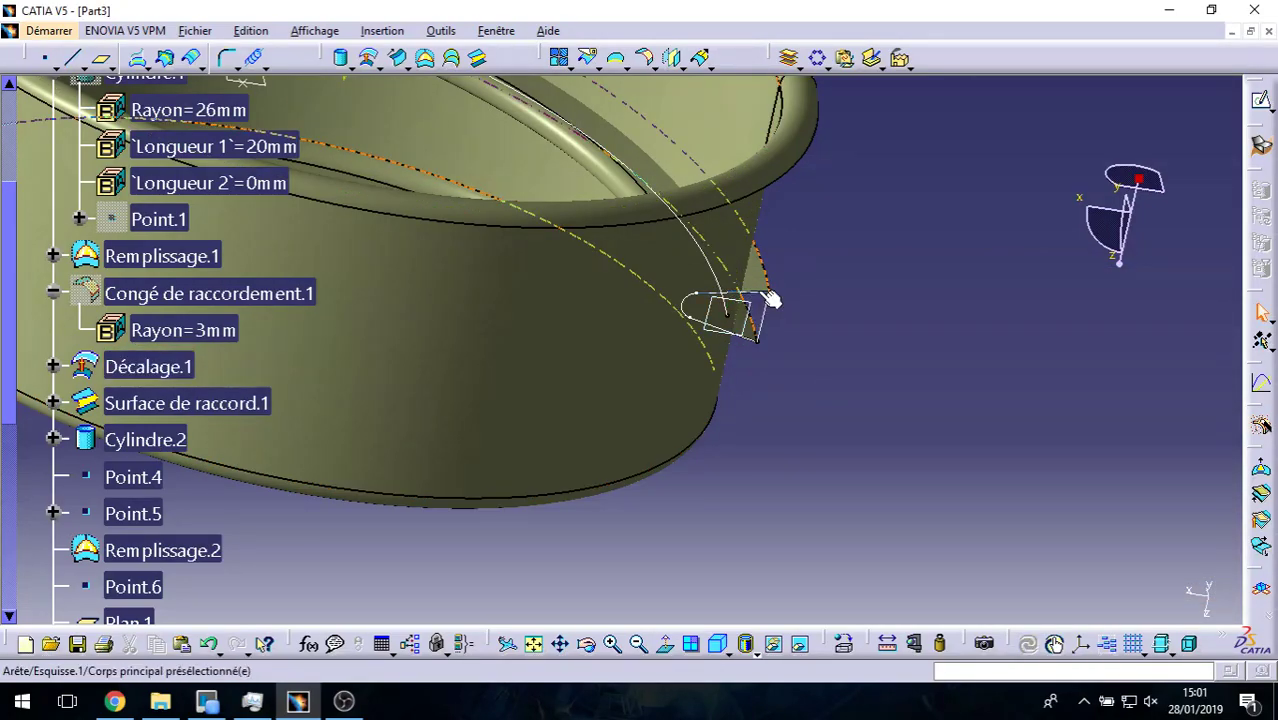
Step: Start a revolution surface of Esquisse.1 about Droite.1, dismissing the angle-limit error
left_click(376, 67)
left_click(368, 116)
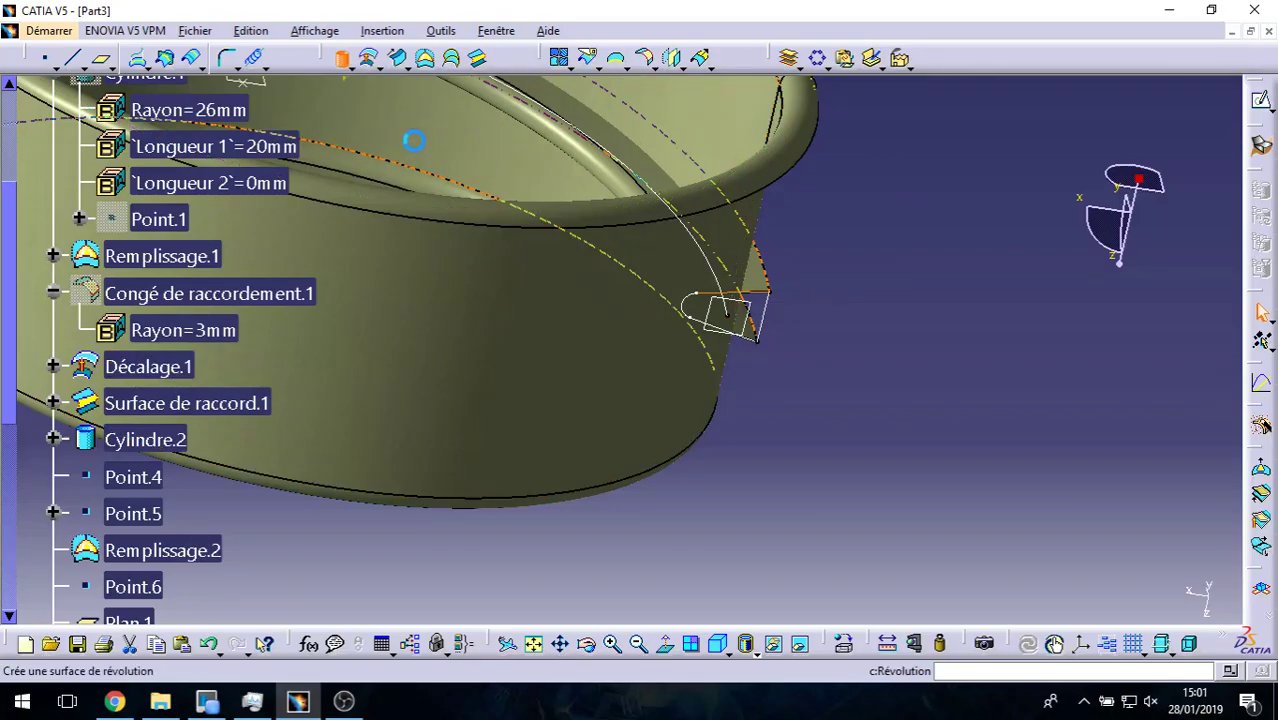
left_click(760, 318)
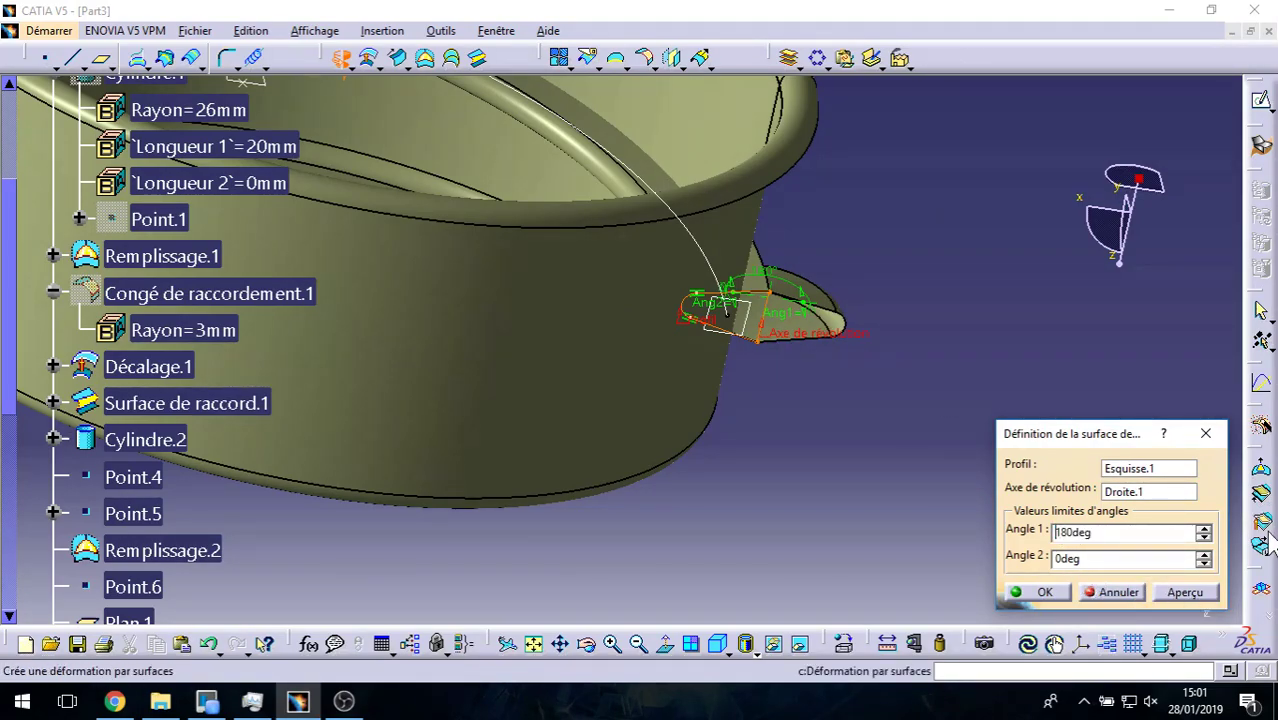
left_click(766, 465)
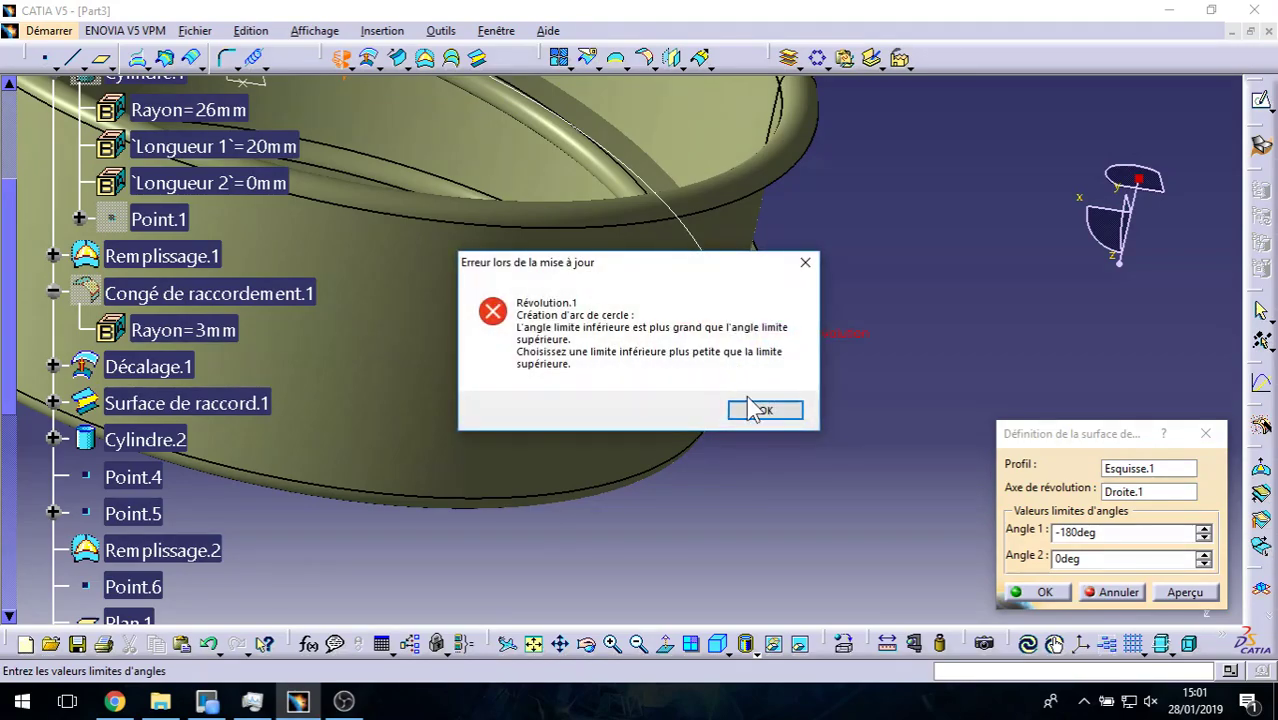
left_click(770, 411)
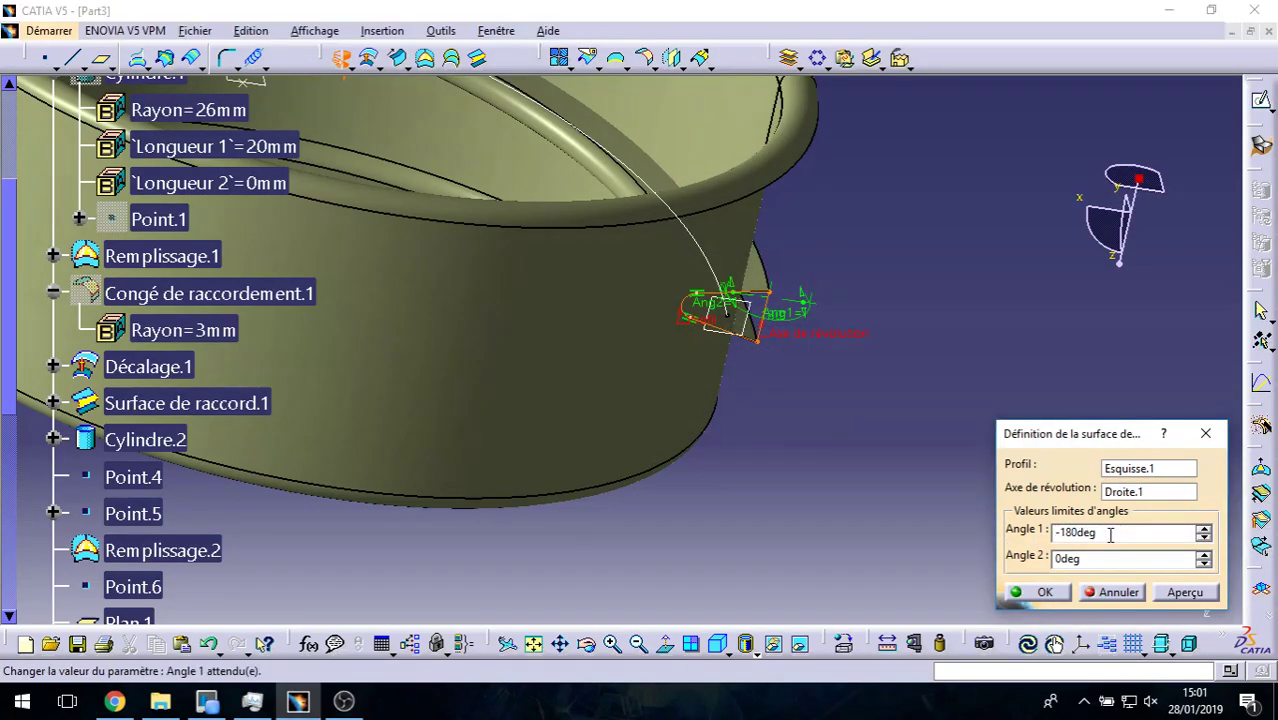
Step: Set the revolution angles to 0deg and 123deg and create the end-cap surface
left_click(1110, 535)
left_click(1100, 559)
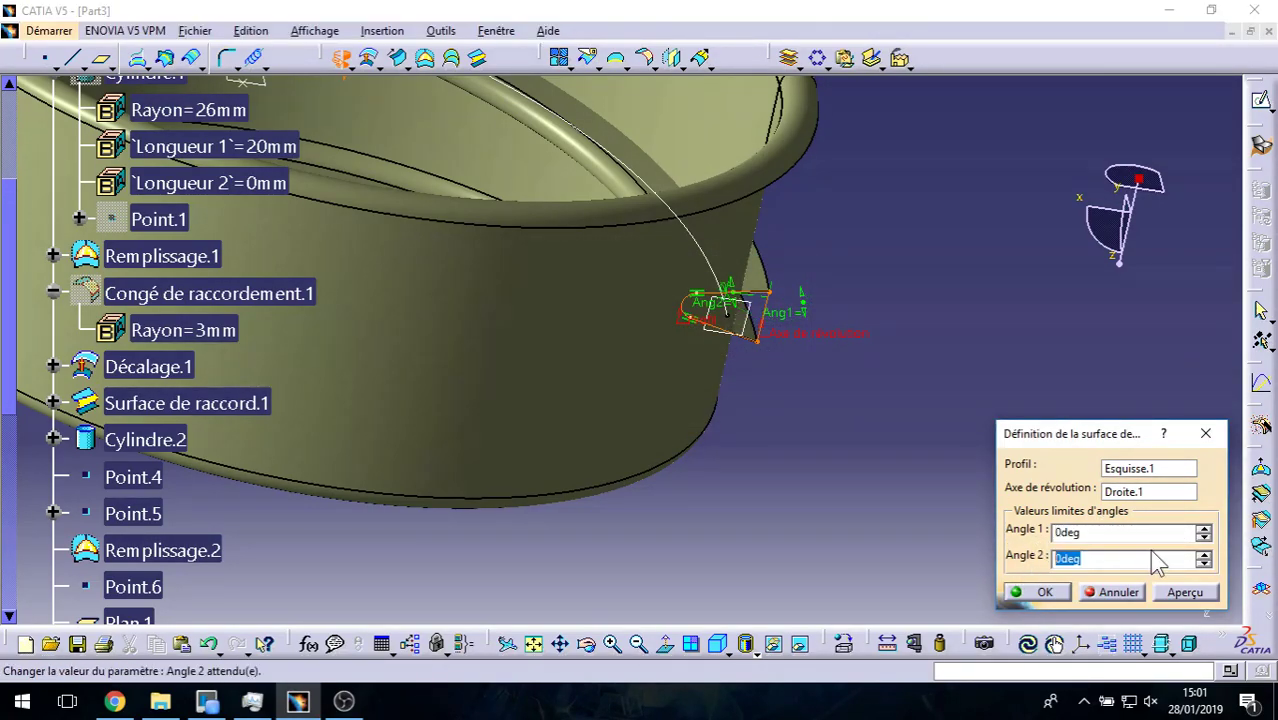
type("180")
left_click(964, 283)
mouse_move(802, 331)
middle_mouse_down()
mouse_move(685, 422)
mouse_move(723, 465)
mouse_move(765, 414)
mouse_move(653, 288)
mouse_move(754, 402)
mouse_move(721, 386)
mouse_move(662, 394)
mouse_move(718, 357)
middle_mouse_up()
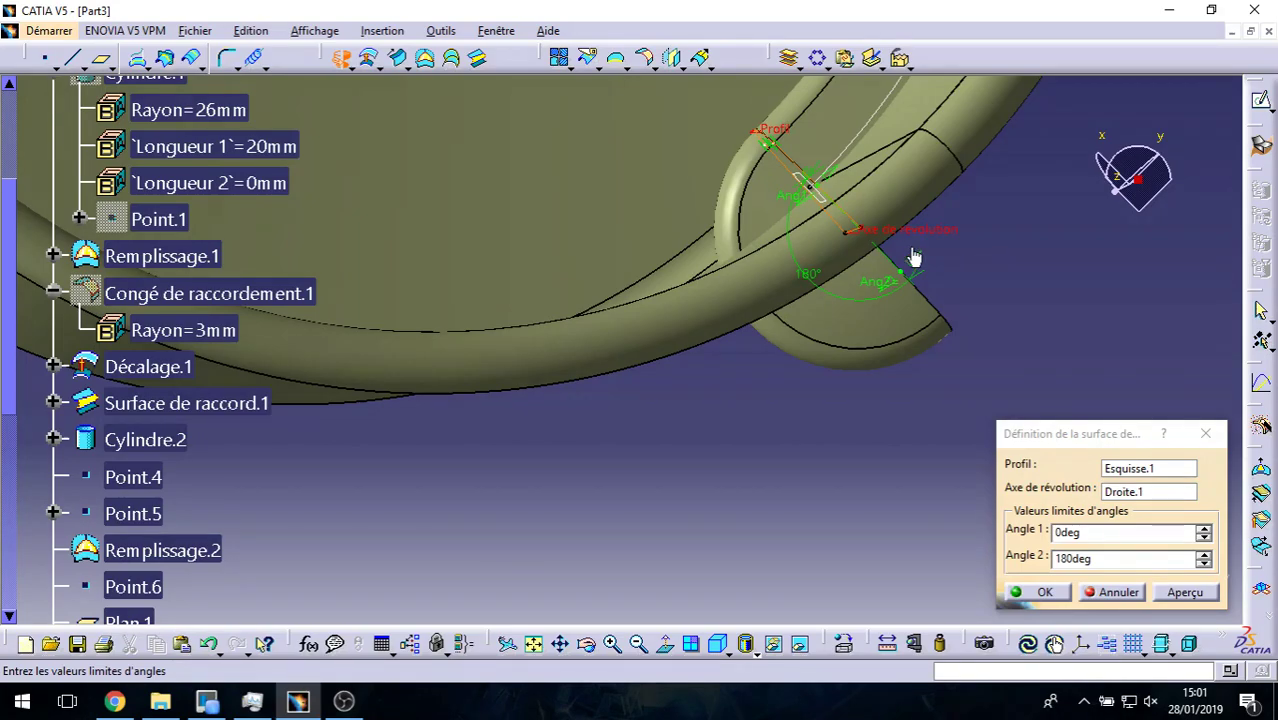
mouse_move(885, 284)
left_mouse_down()
mouse_move(842, 317)
mouse_move(874, 312)
left_mouse_up()
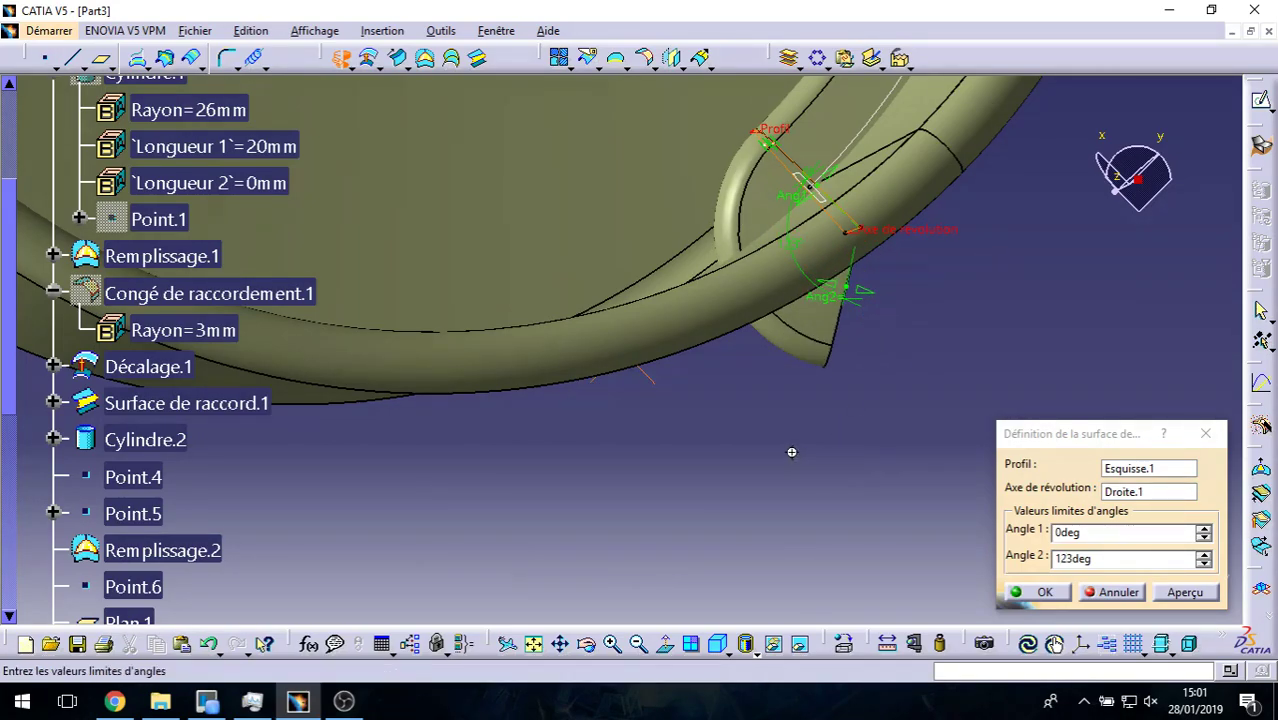
mouse_move(791, 452)
middle_mouse_down()
mouse_move(702, 445)
mouse_move(796, 474)
mouse_move(818, 236)
middle_mouse_up()
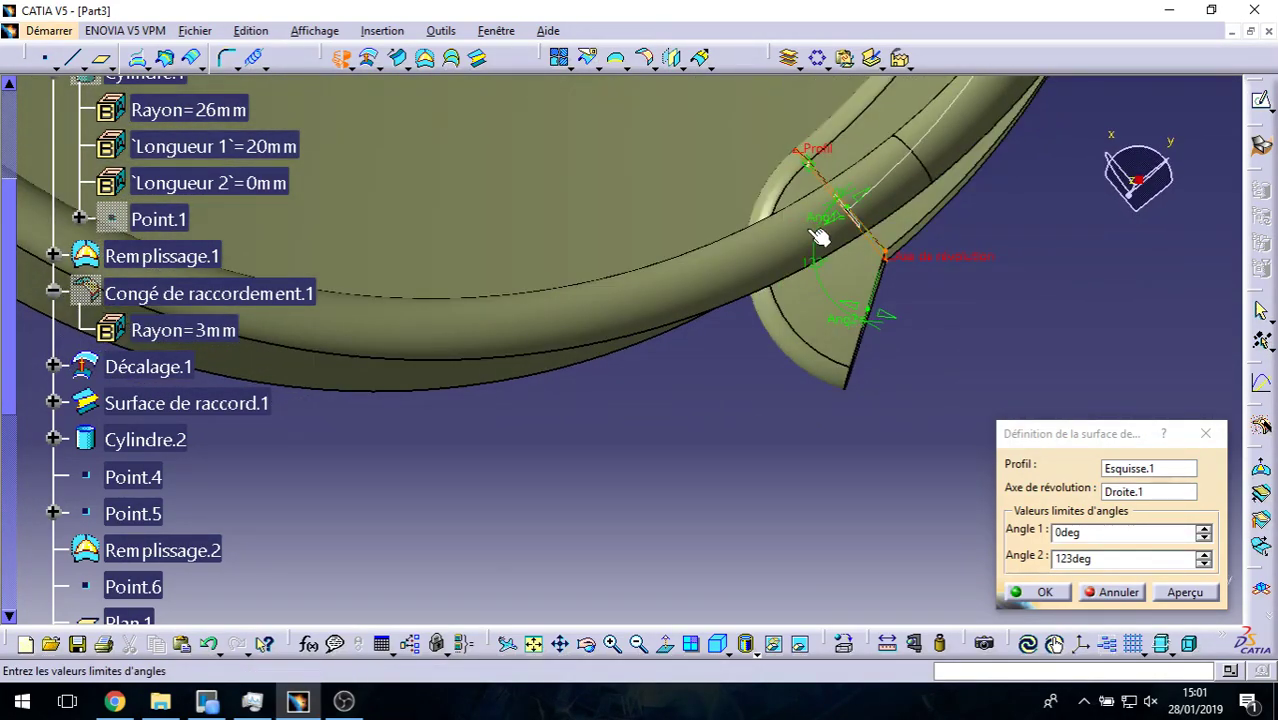
left_click(1072, 592)
mouse_move(827, 465)
middle_mouse_down()
mouse_move(799, 522)
mouse_move(862, 513)
mouse_move(664, 399)
mouse_move(699, 285)
mouse_move(790, 400)
middle_mouse_up()
Step: Extract a boundary curve from sweep edge Arête.11 with tangent-continuity propagation
left_click(804, 346)
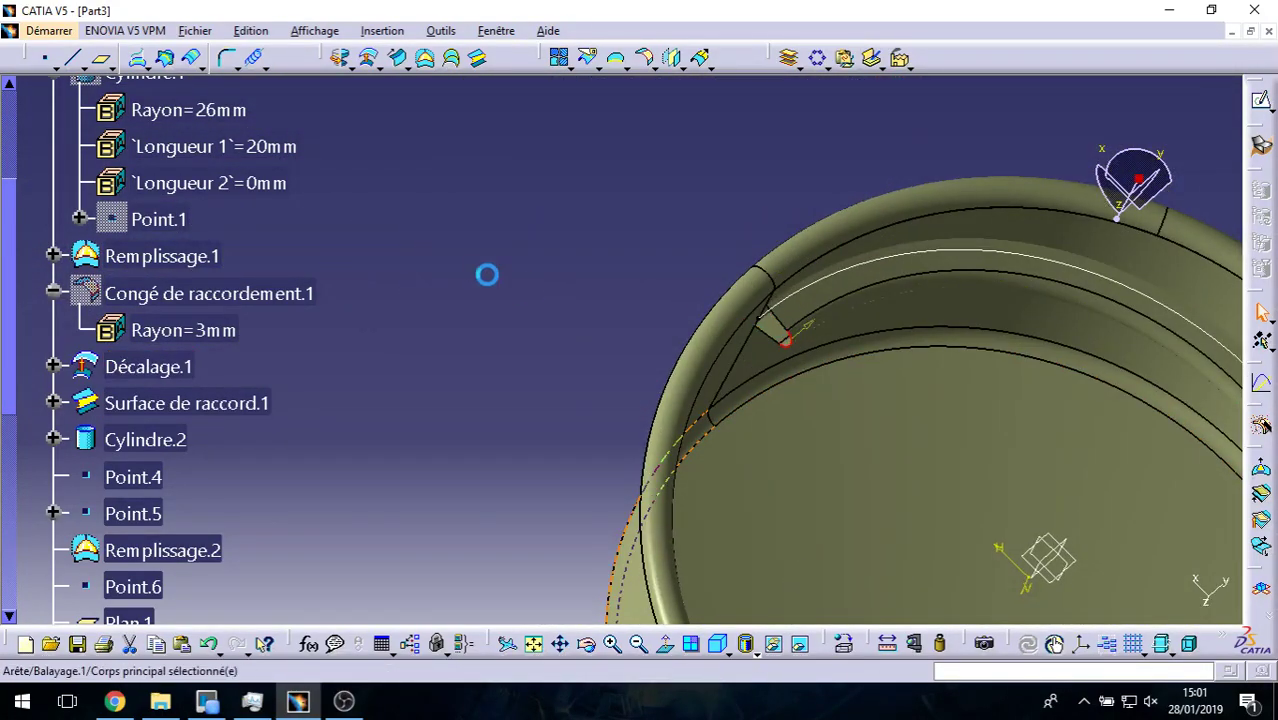
left_click(776, 283)
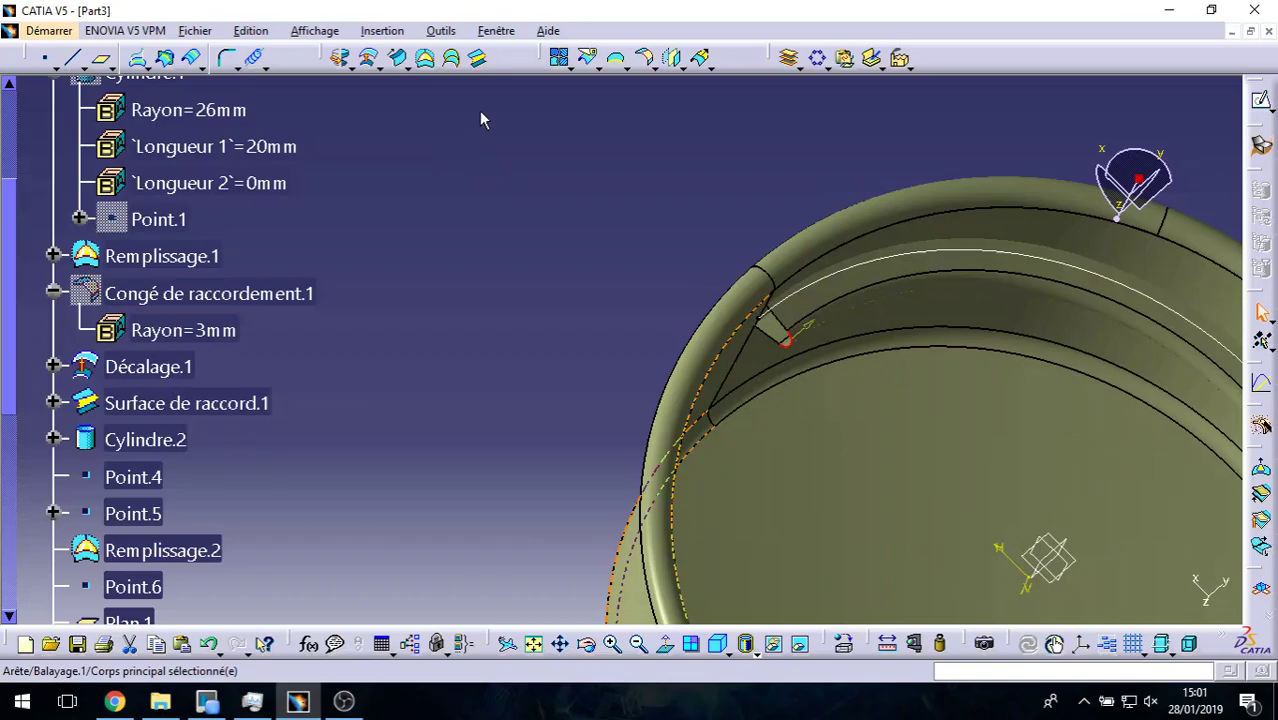
left_click(620, 60)
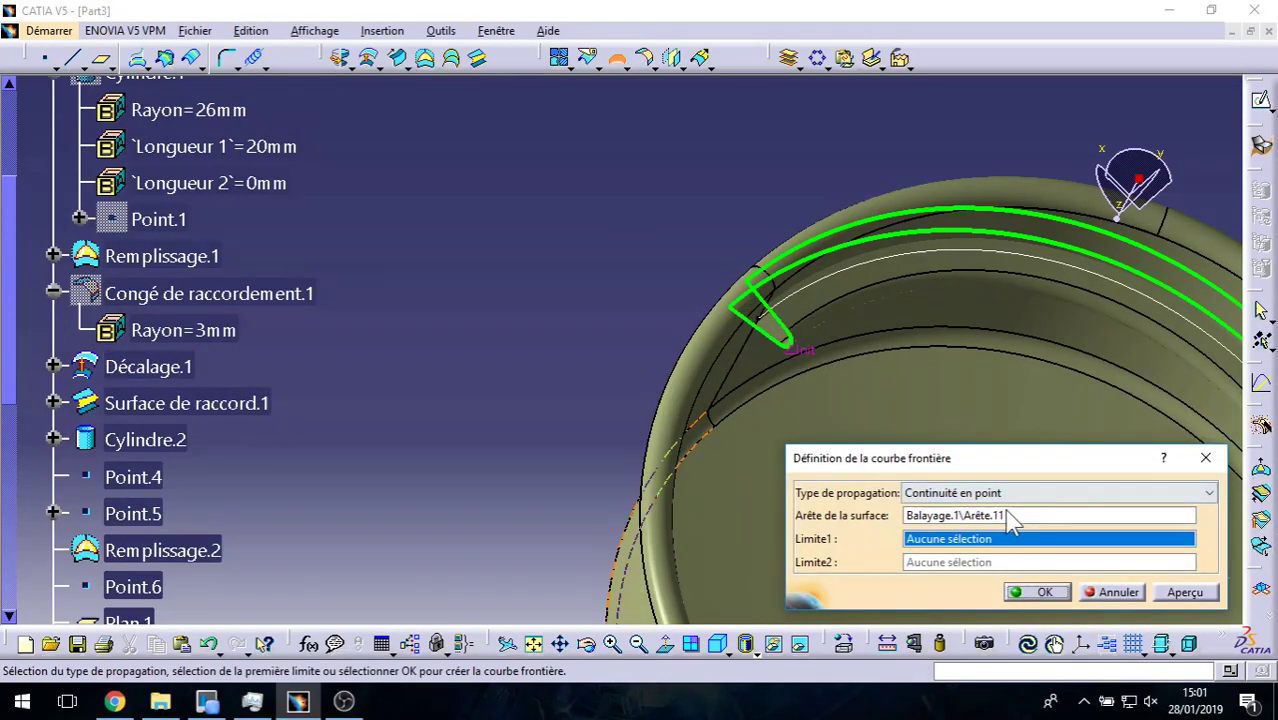
left_click(1017, 500)
left_click(960, 540)
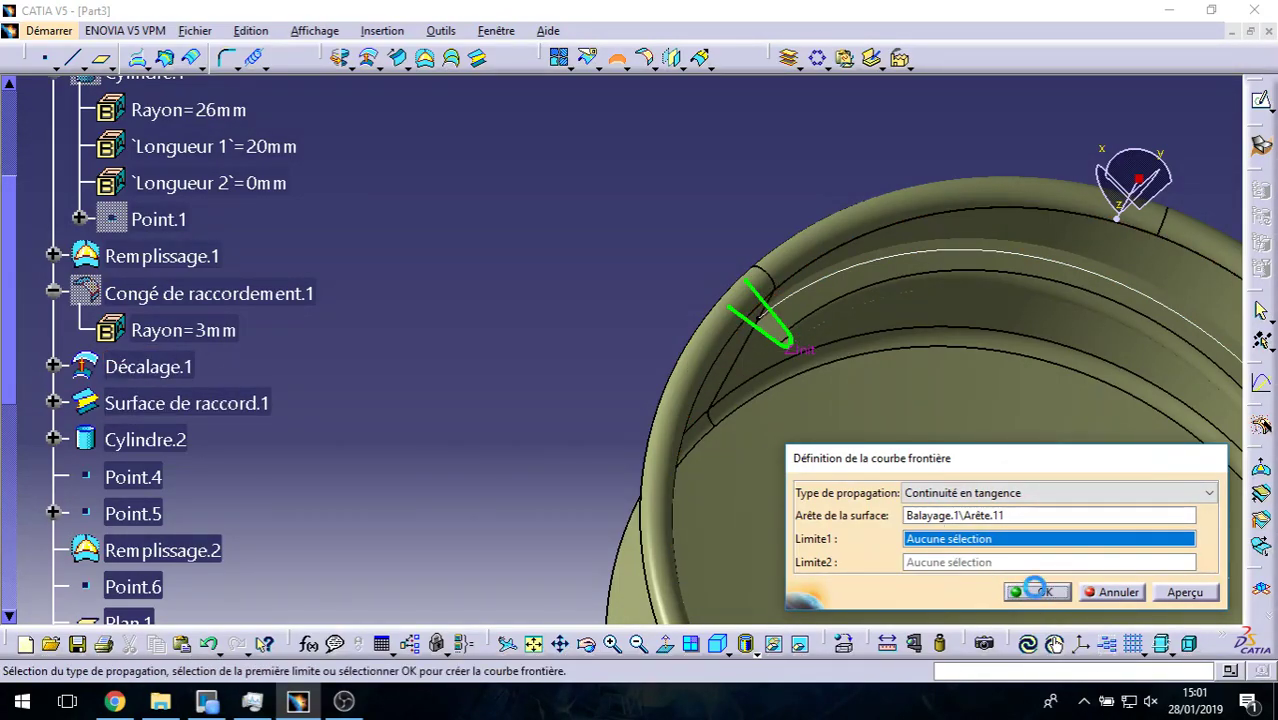
left_click(1036, 590)
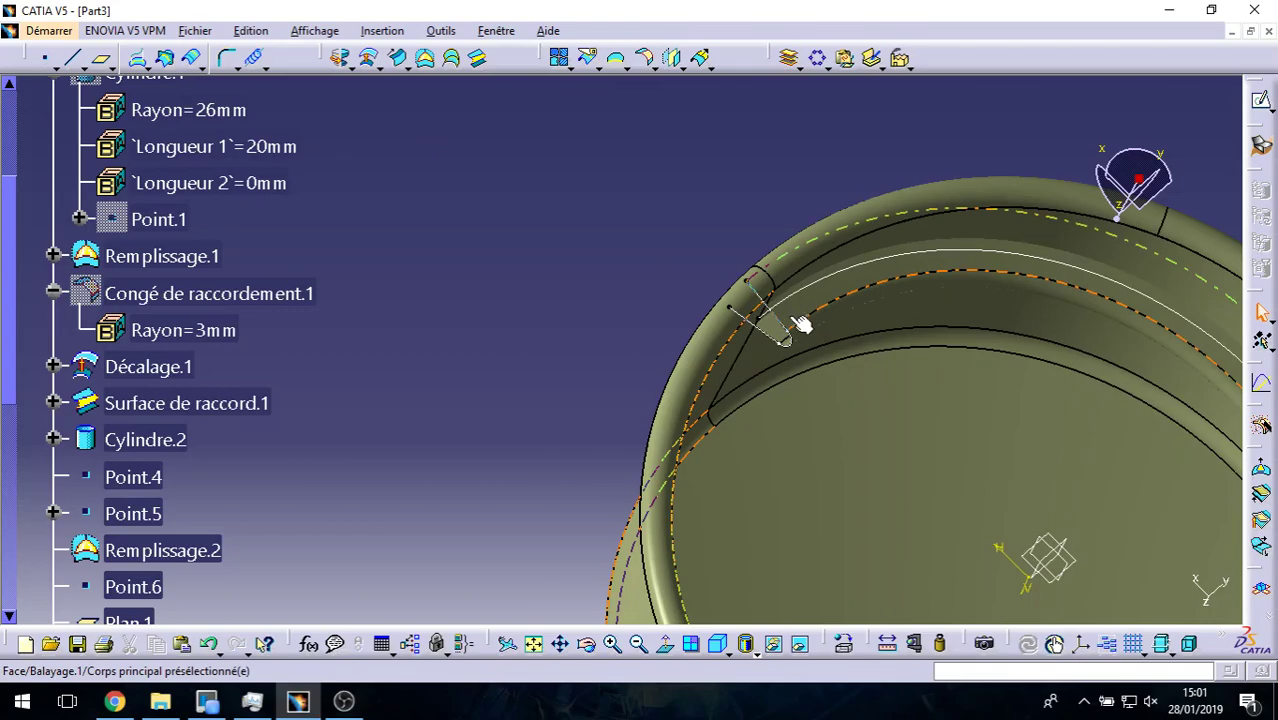
left_click(768, 305)
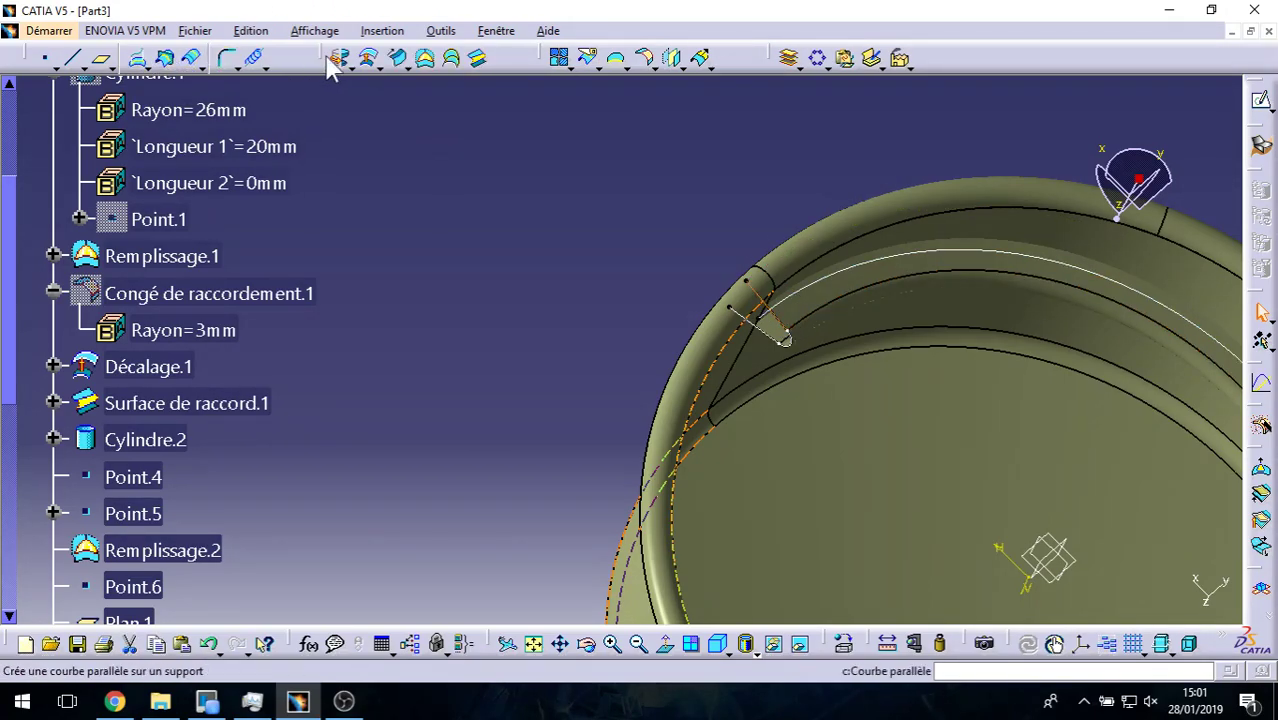
Step: Start an extrusion of the boundary curve Frontière.1
left_click(377, 67)
left_click(369, 89)
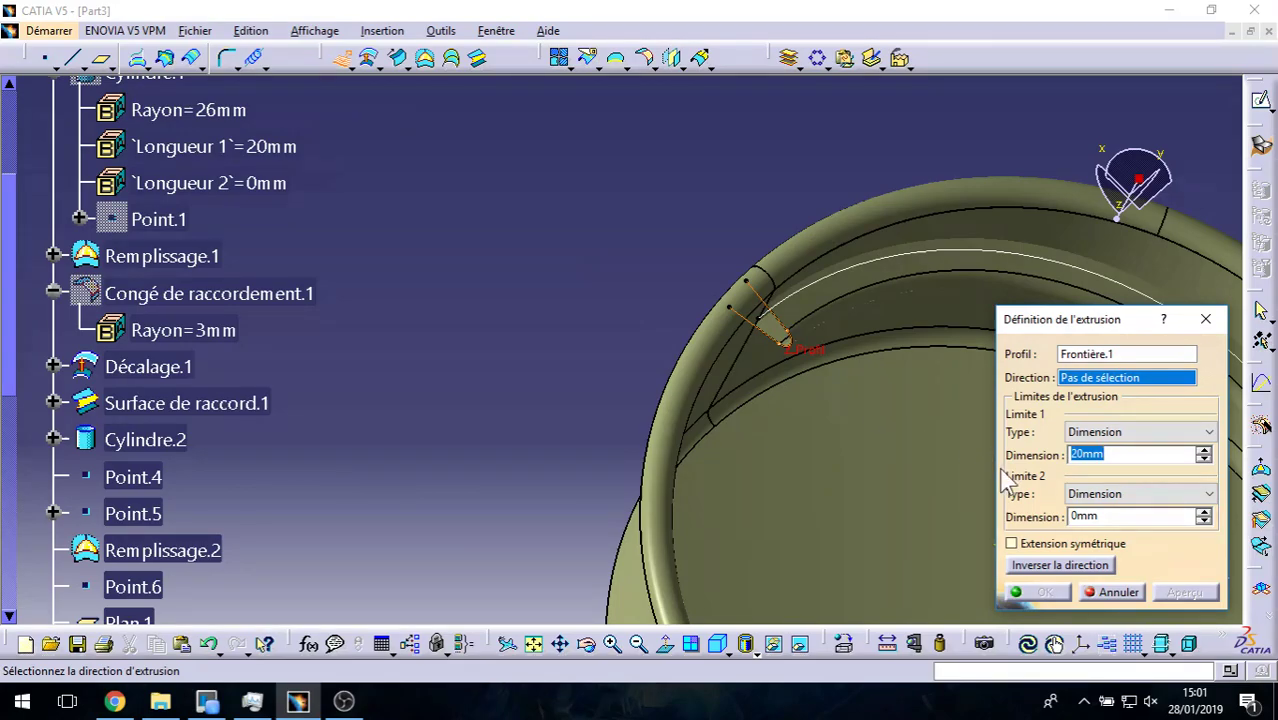
left_click(787, 311)
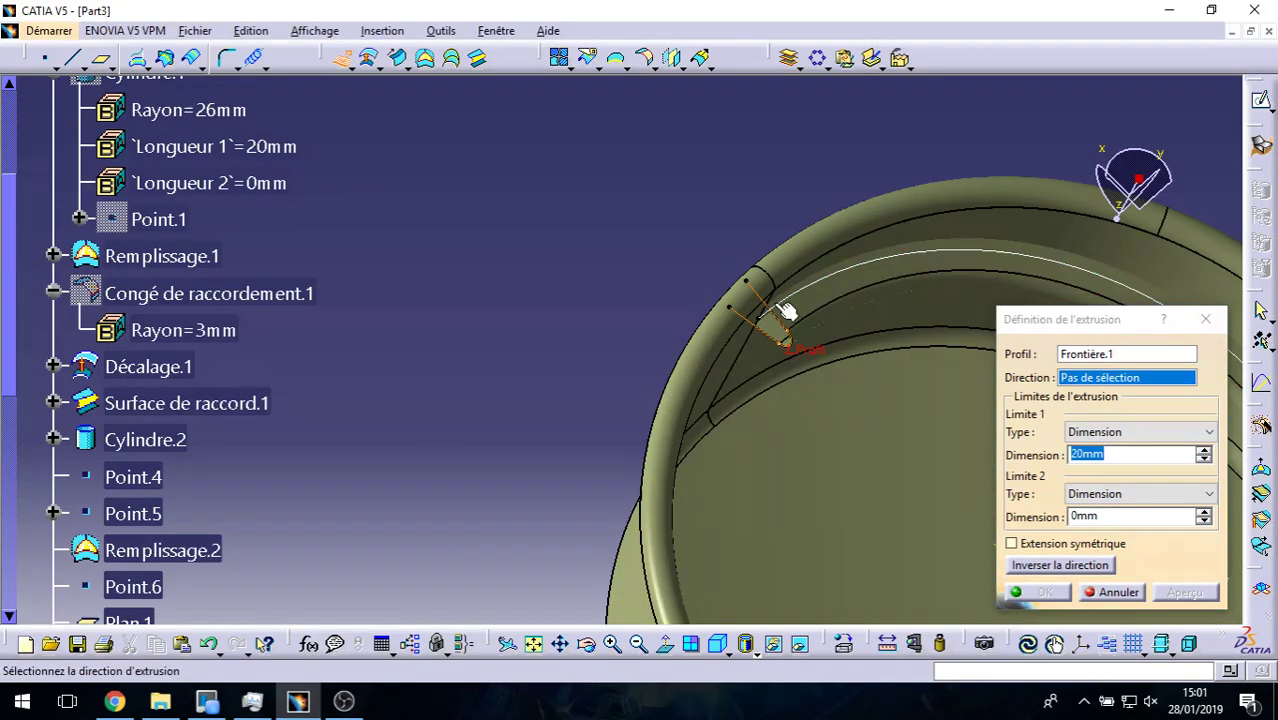
middle_click_drag(739, 369, 784, 463)
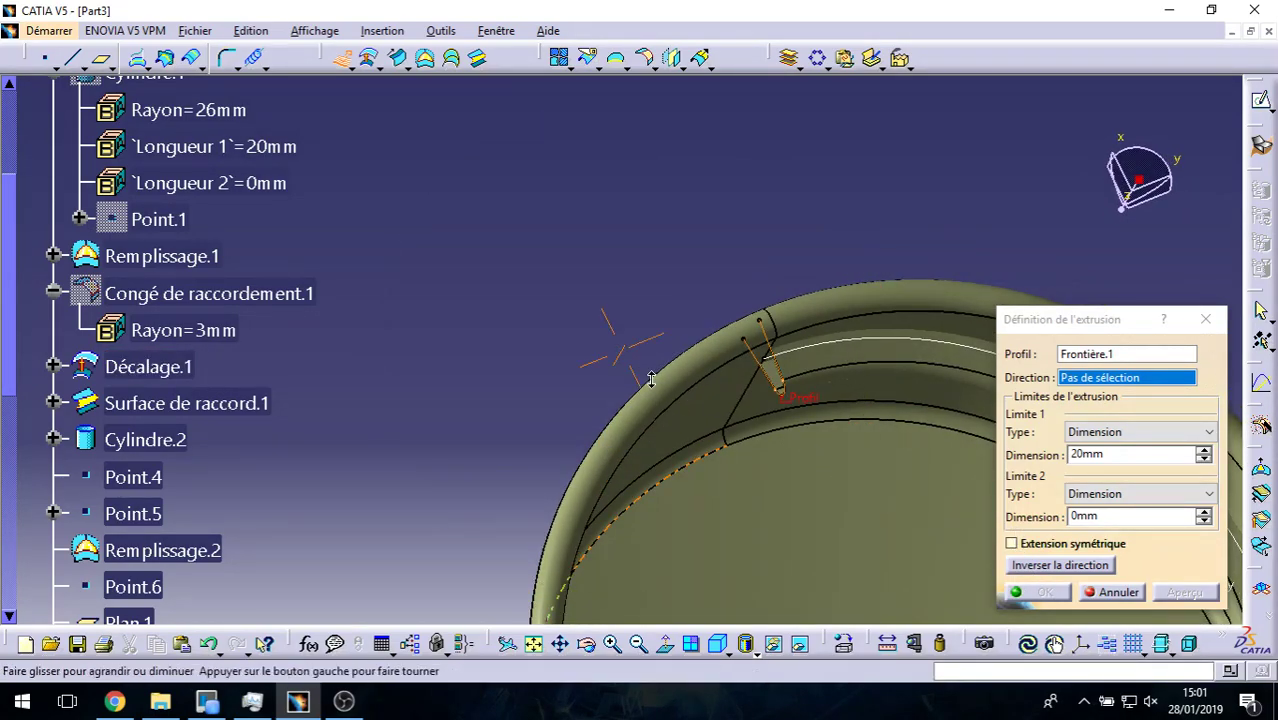
middle_click_drag(608, 366, 657, 231)
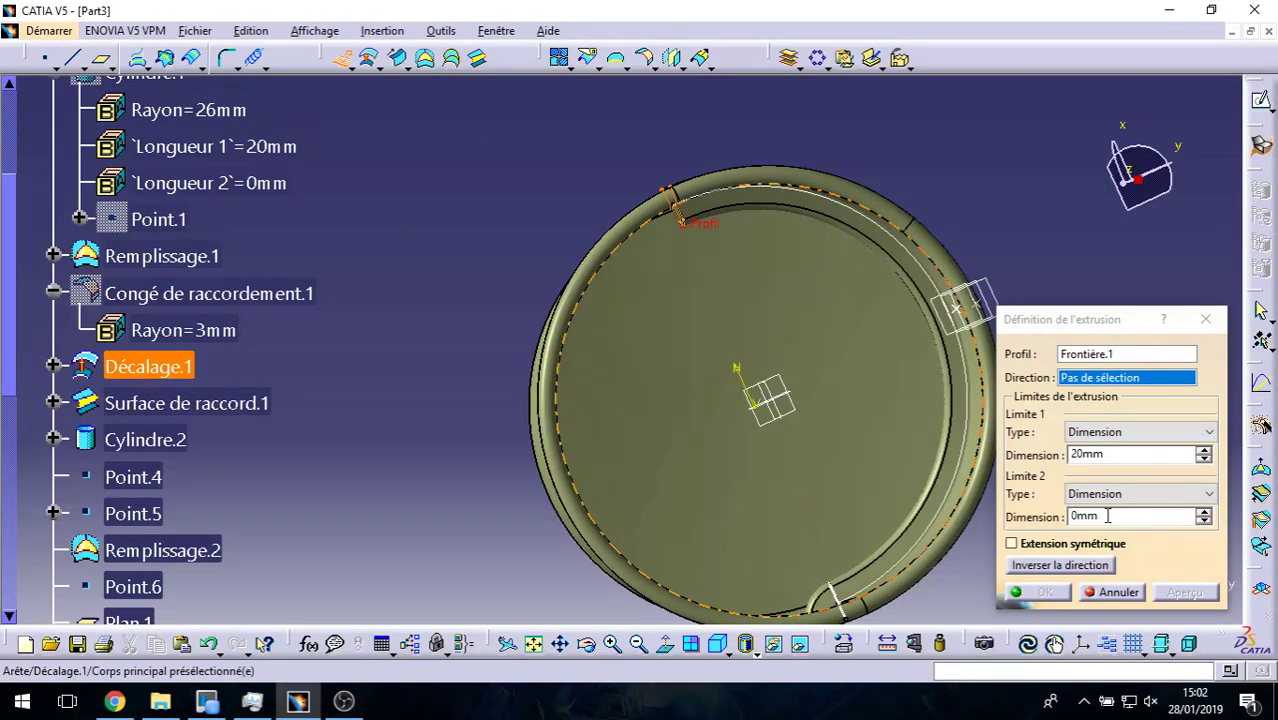
Step: Cancel the point-to-point direction line, drop the extrusion, and open Extrapolate at 10mm
right_click(1100, 393)
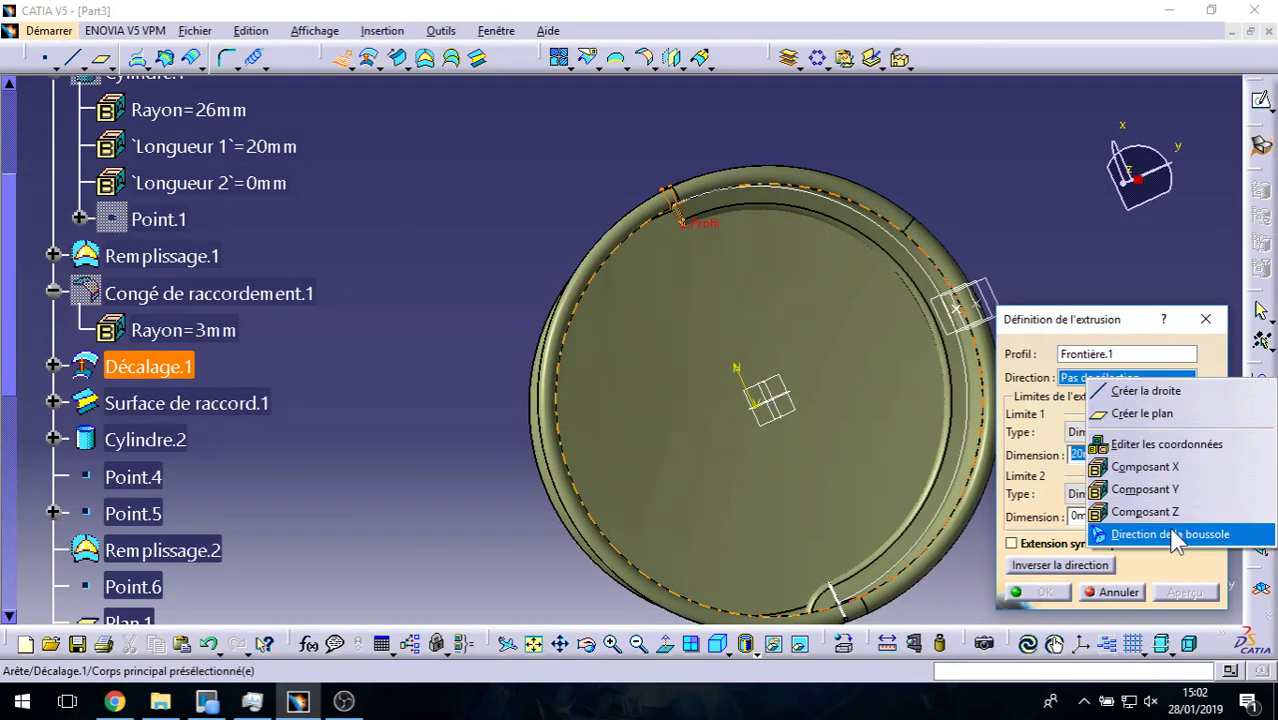
left_click(1165, 390)
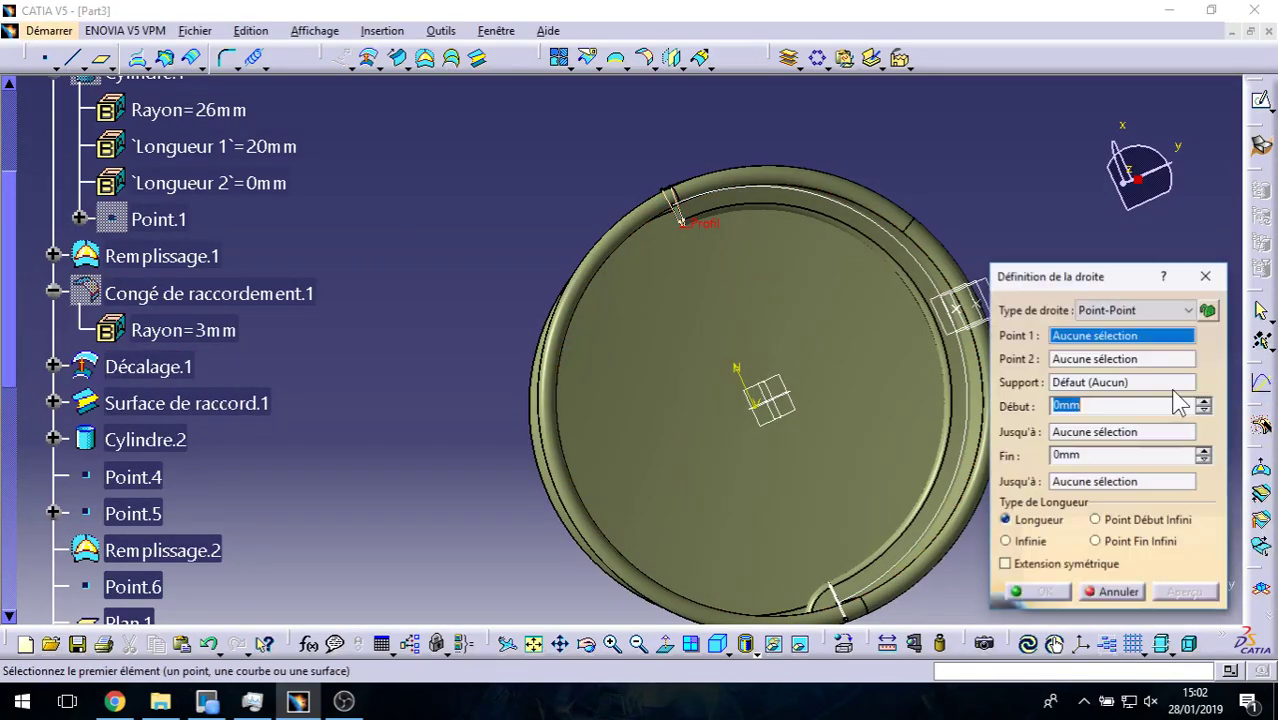
left_click(1183, 312)
left_click(1206, 298)
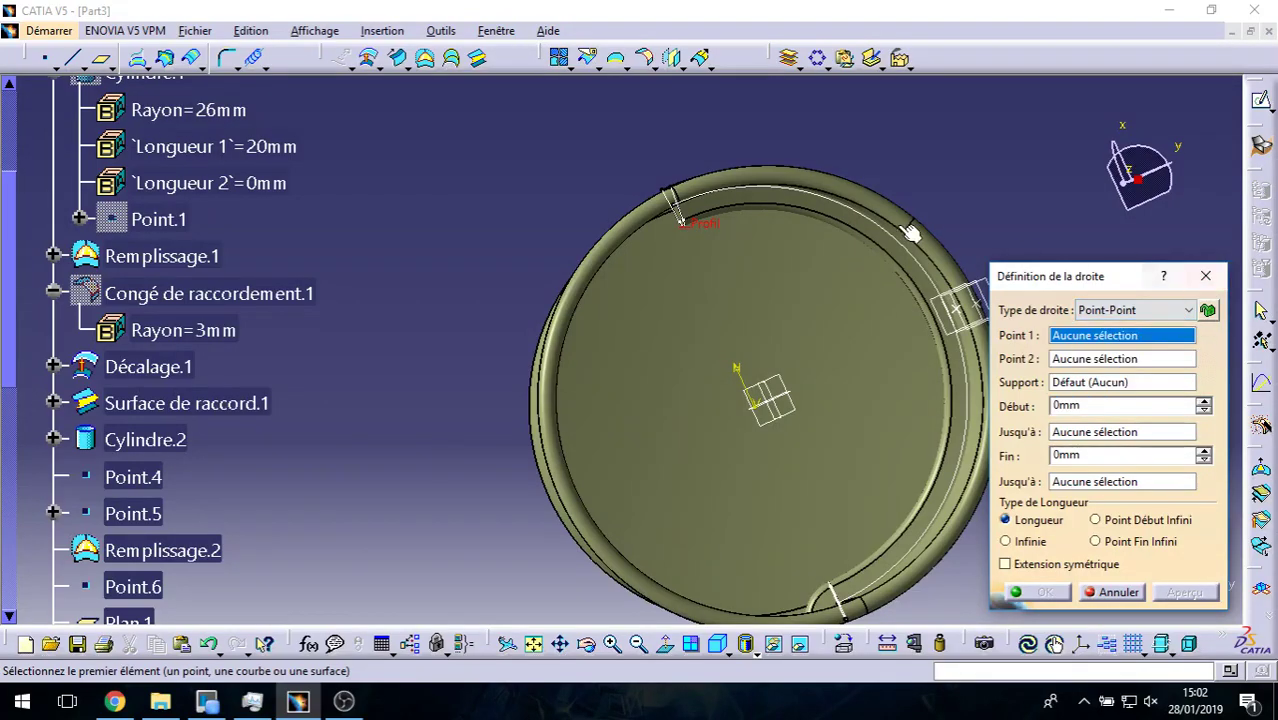
left_click(1205, 276)
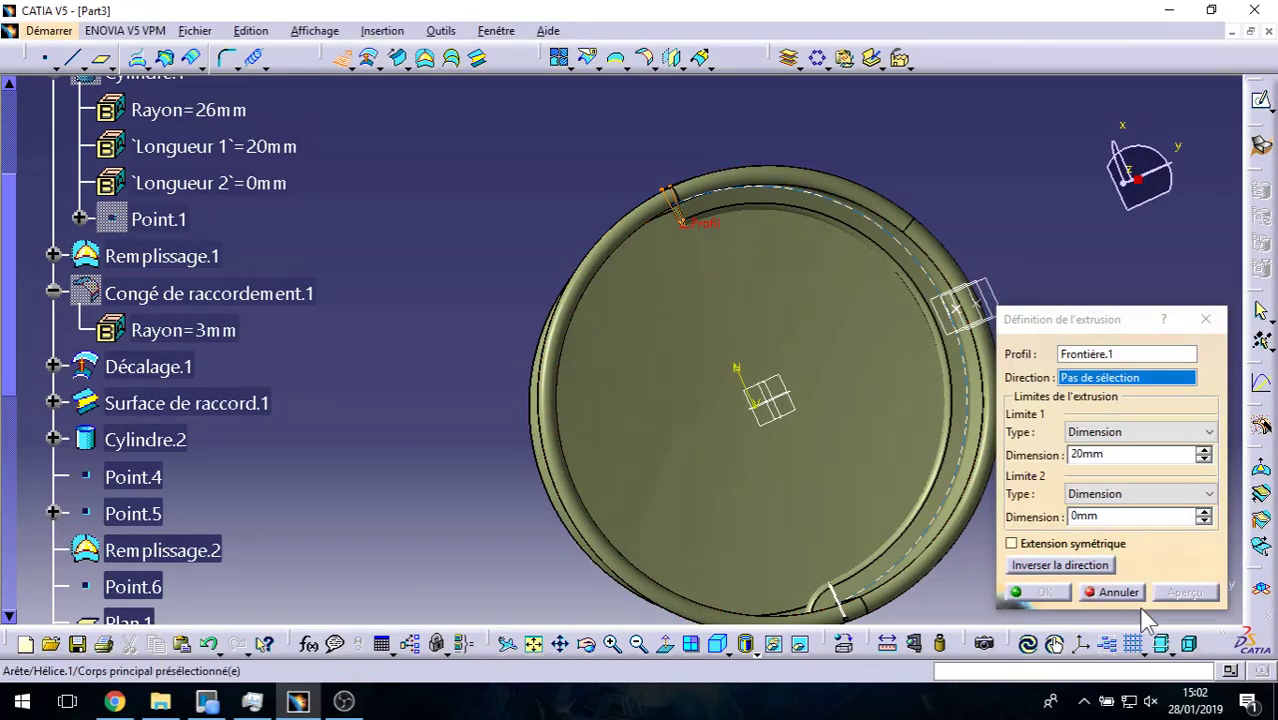
middle_click_drag(713, 385, 662, 400)
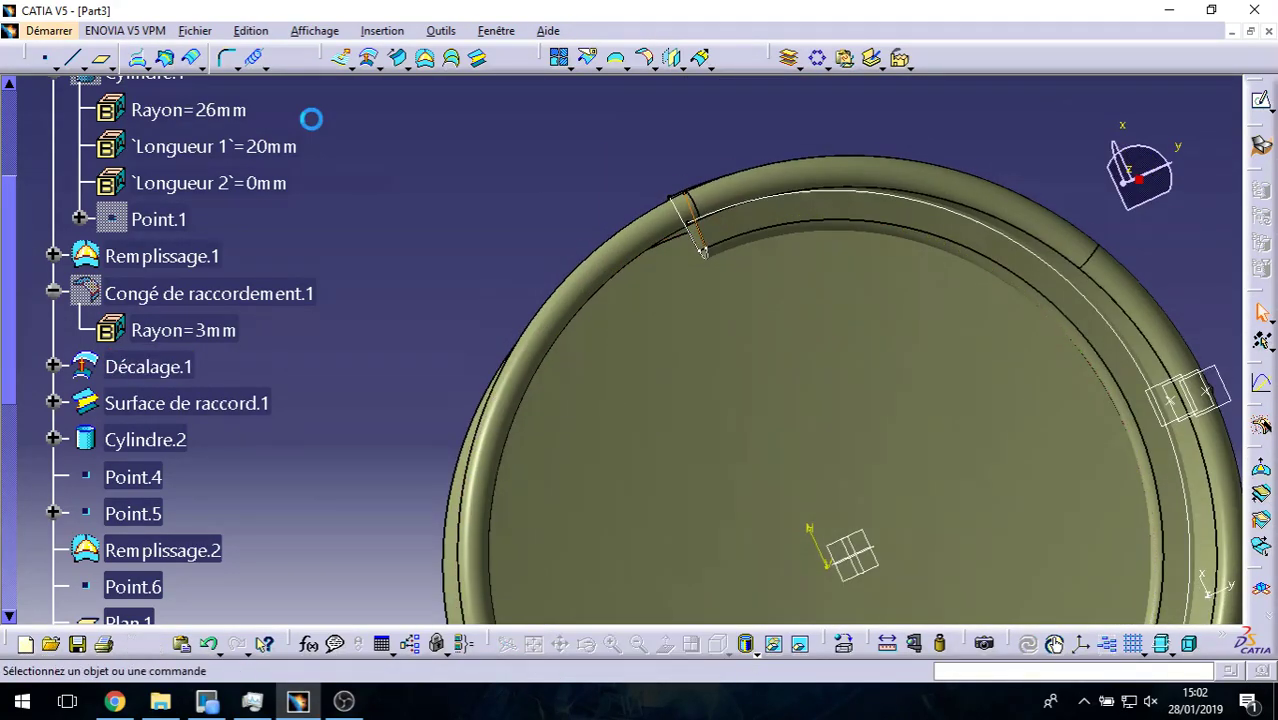
left_click(700, 58)
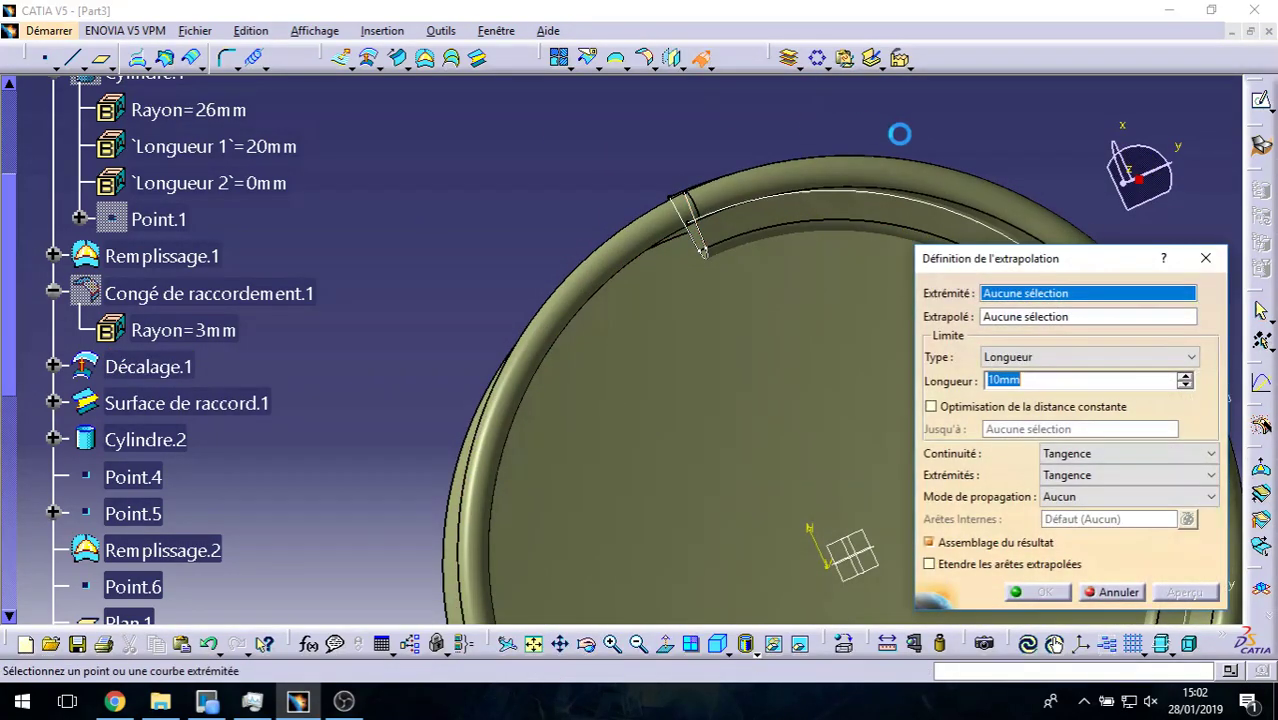
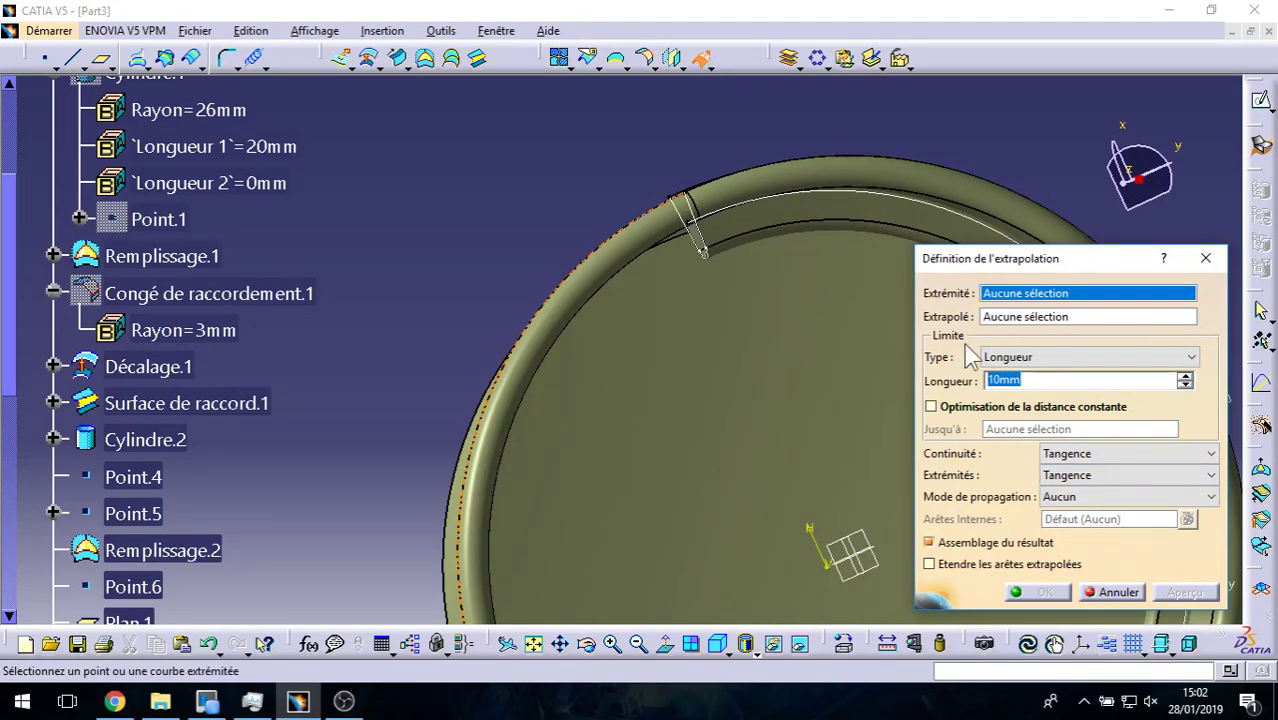
Step: Extrapolate Balayage.1 from the Frontière.1 edge with a length of 24mm
left_click(703, 238)
left_click(736, 230)
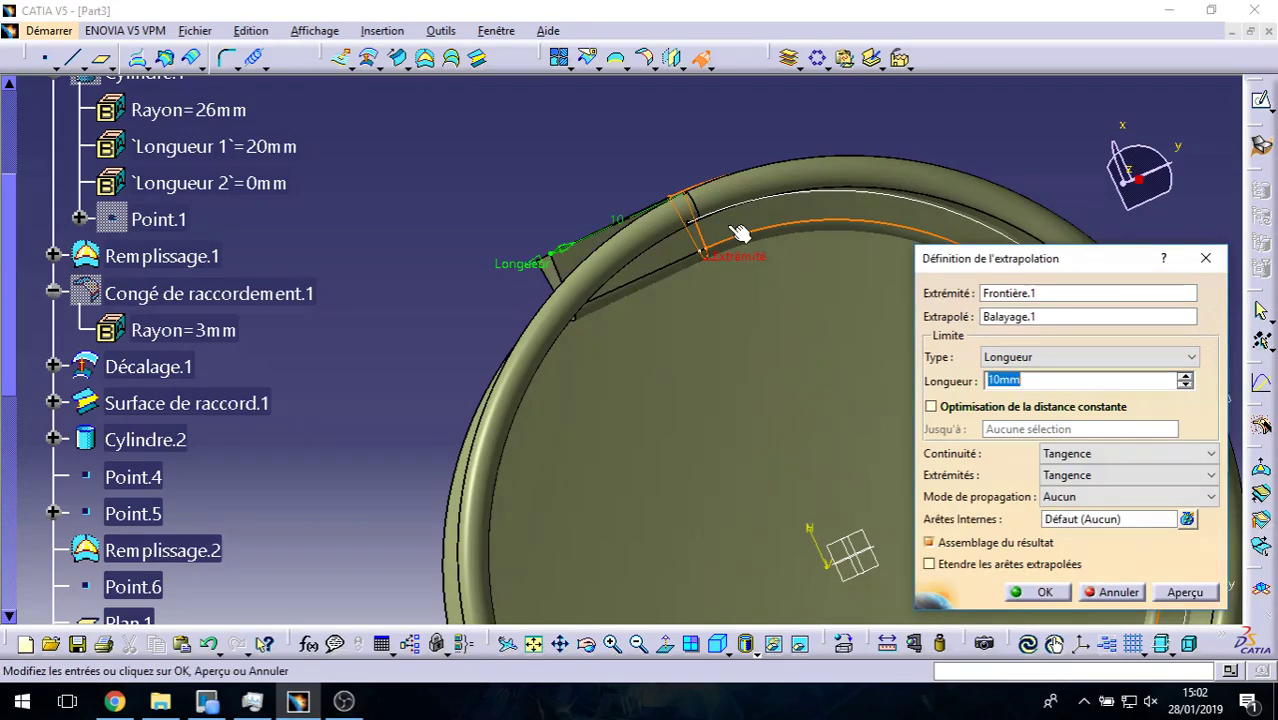
left_click_drag(560, 258, 345, 336)
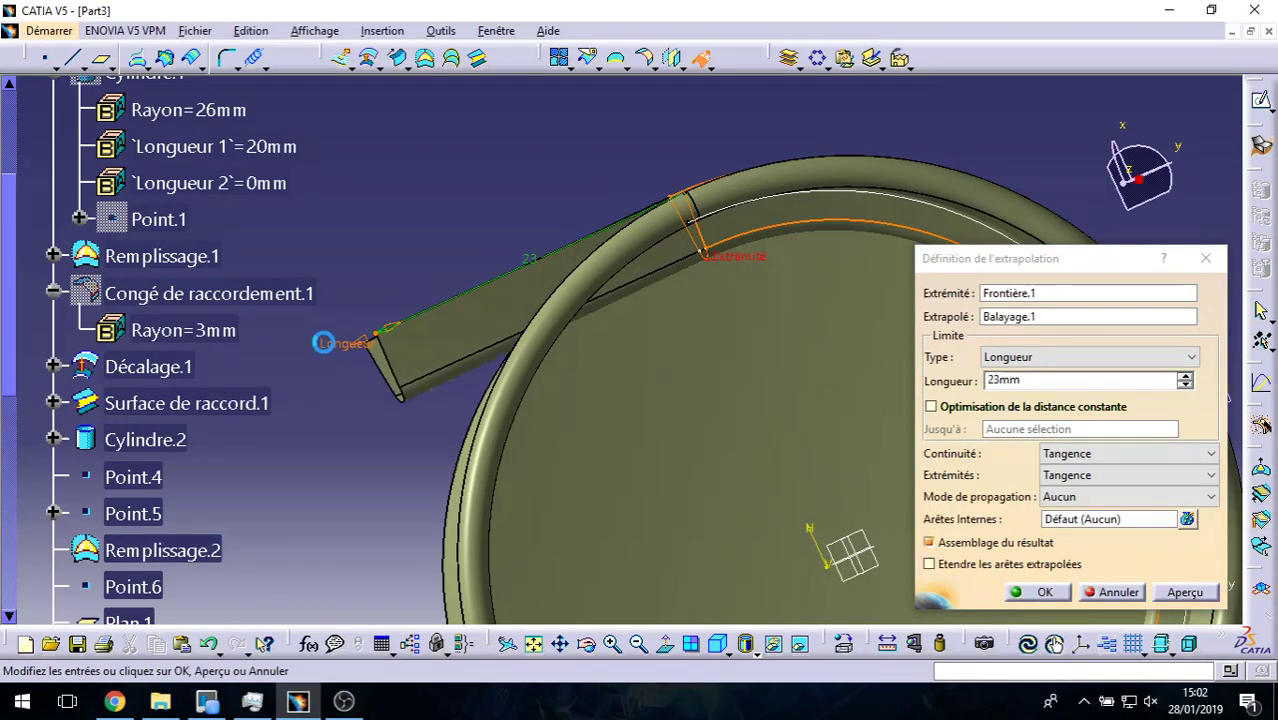
middle_click_drag(592, 405, 570, 285)
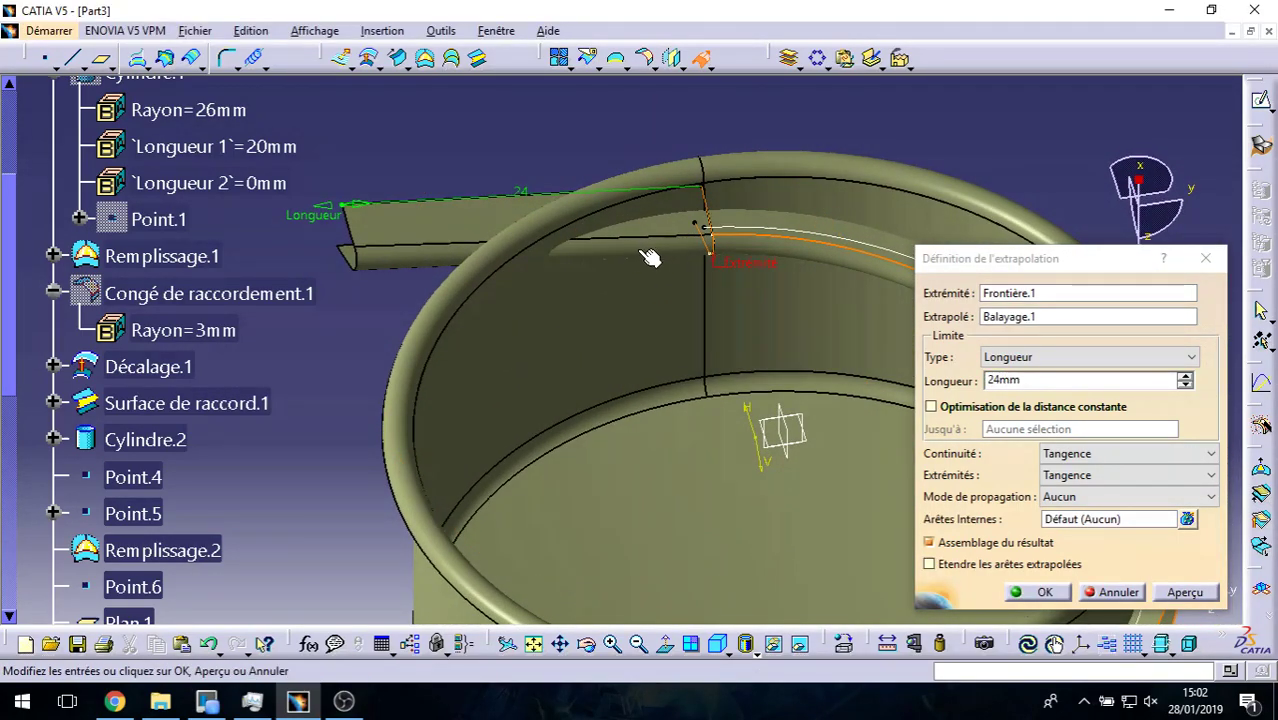
middle_click_drag(675, 377, 778, 376)
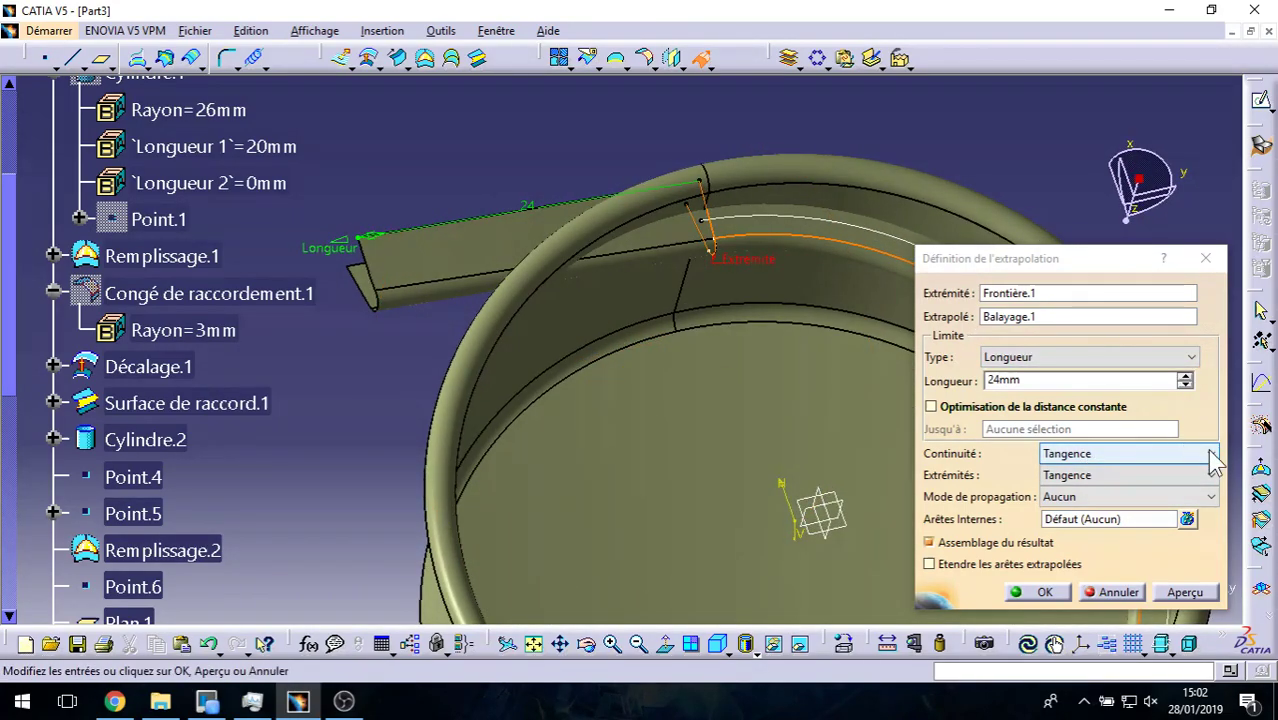
Step: Use tangent continuity with propagation Aucun, keeping the length-based limit type
left_click(1212, 475)
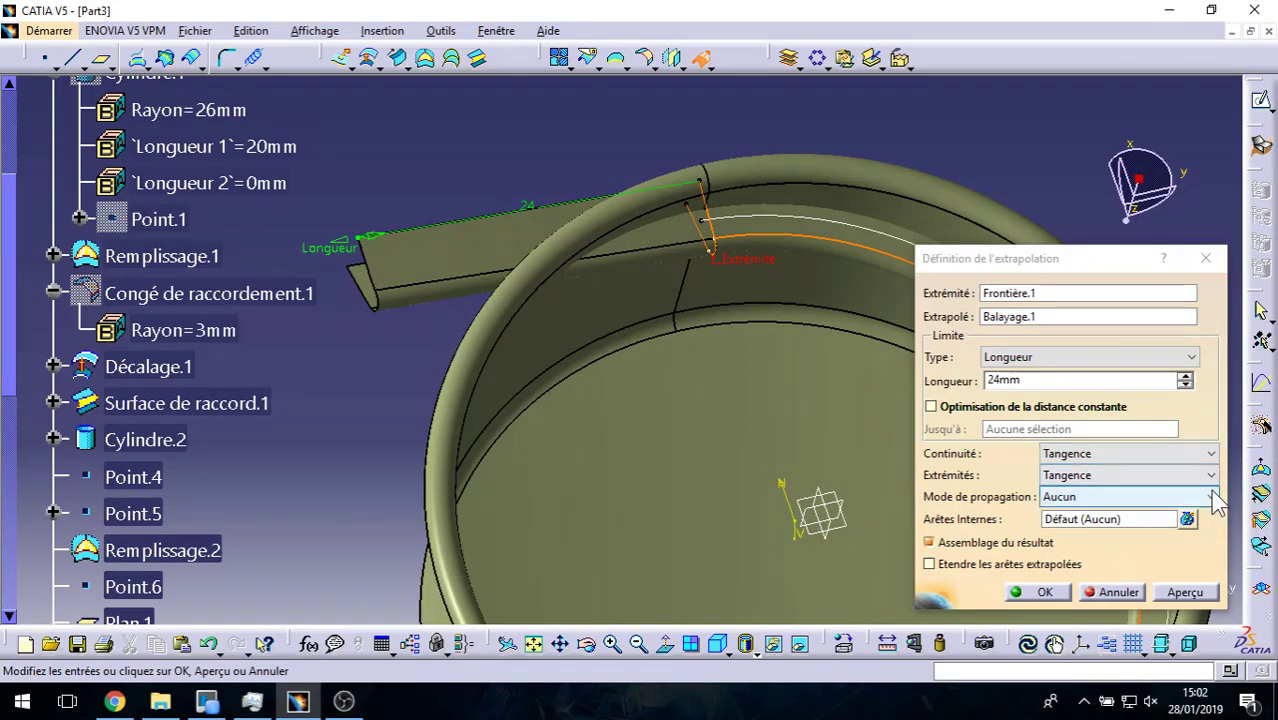
left_click(1211, 497)
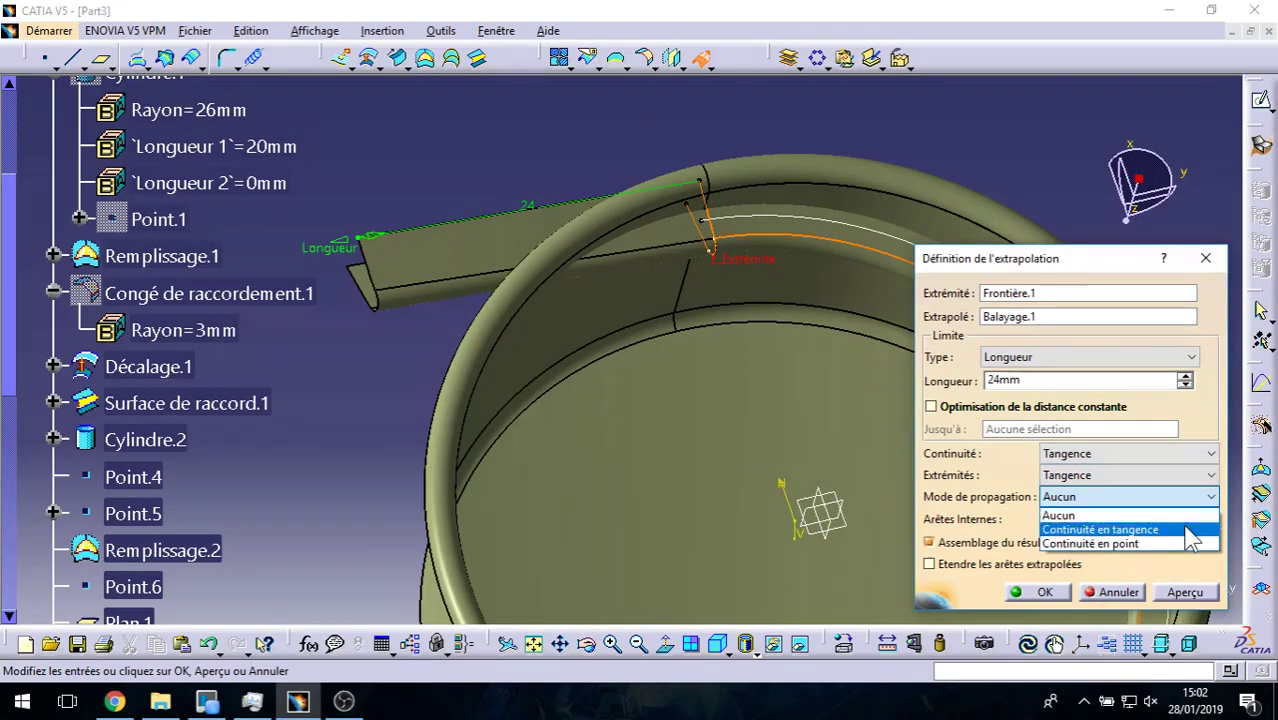
left_click(1183, 528)
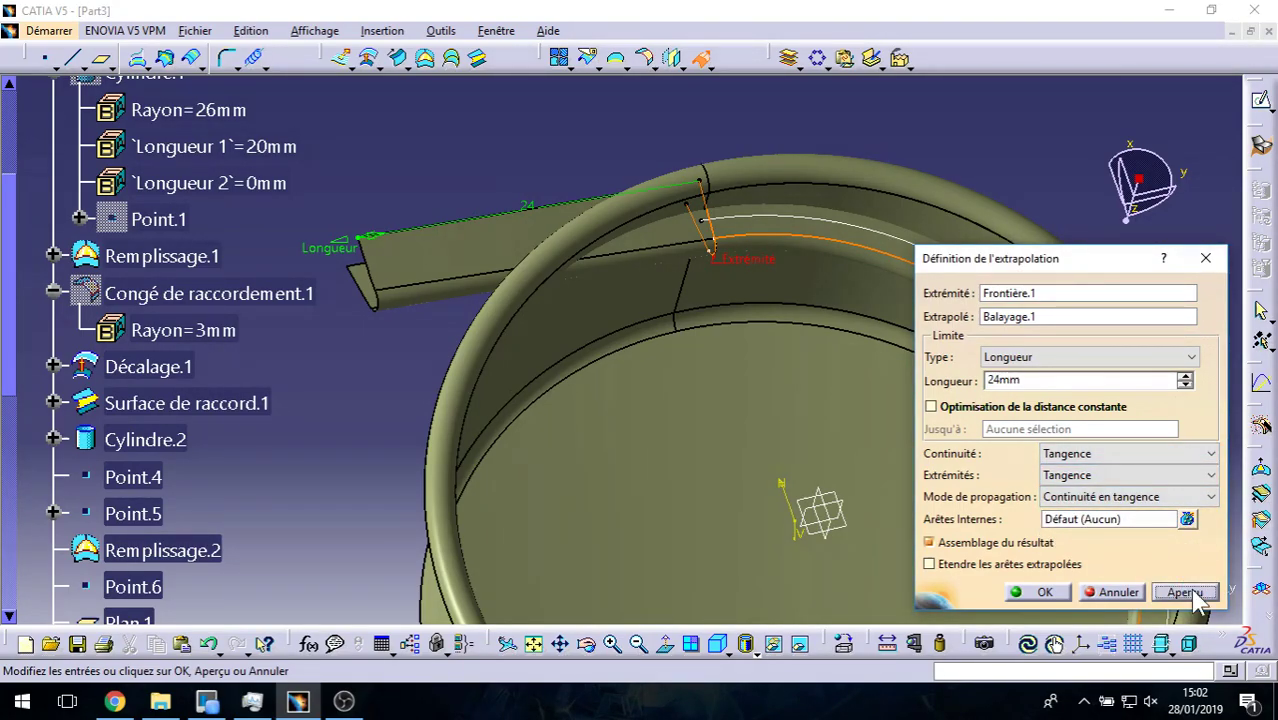
left_click(1208, 497)
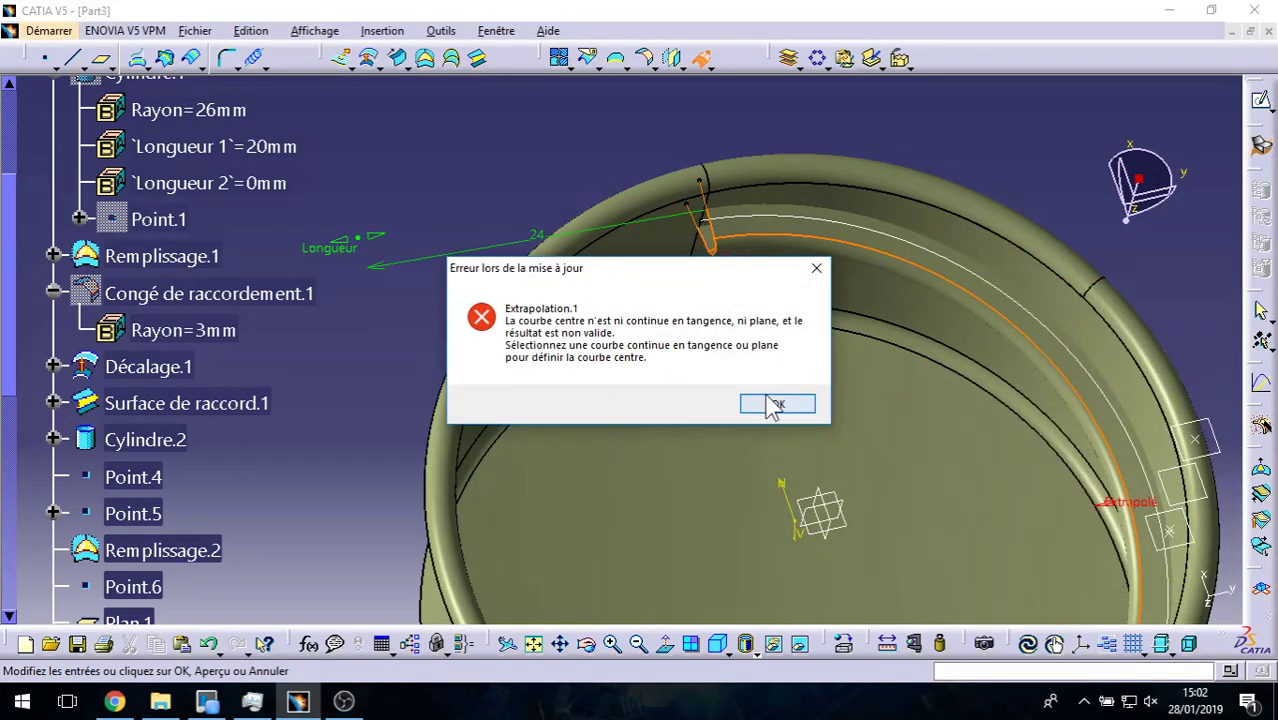
left_click(775, 405)
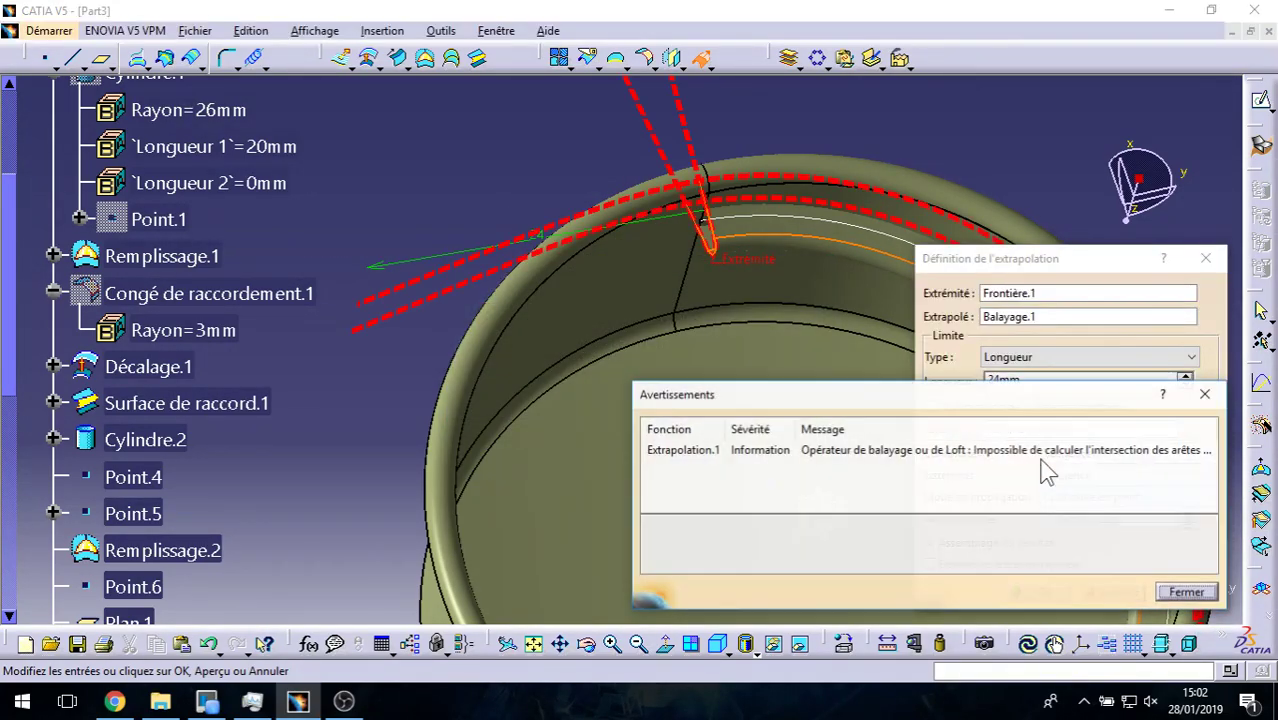
left_click(1188, 592)
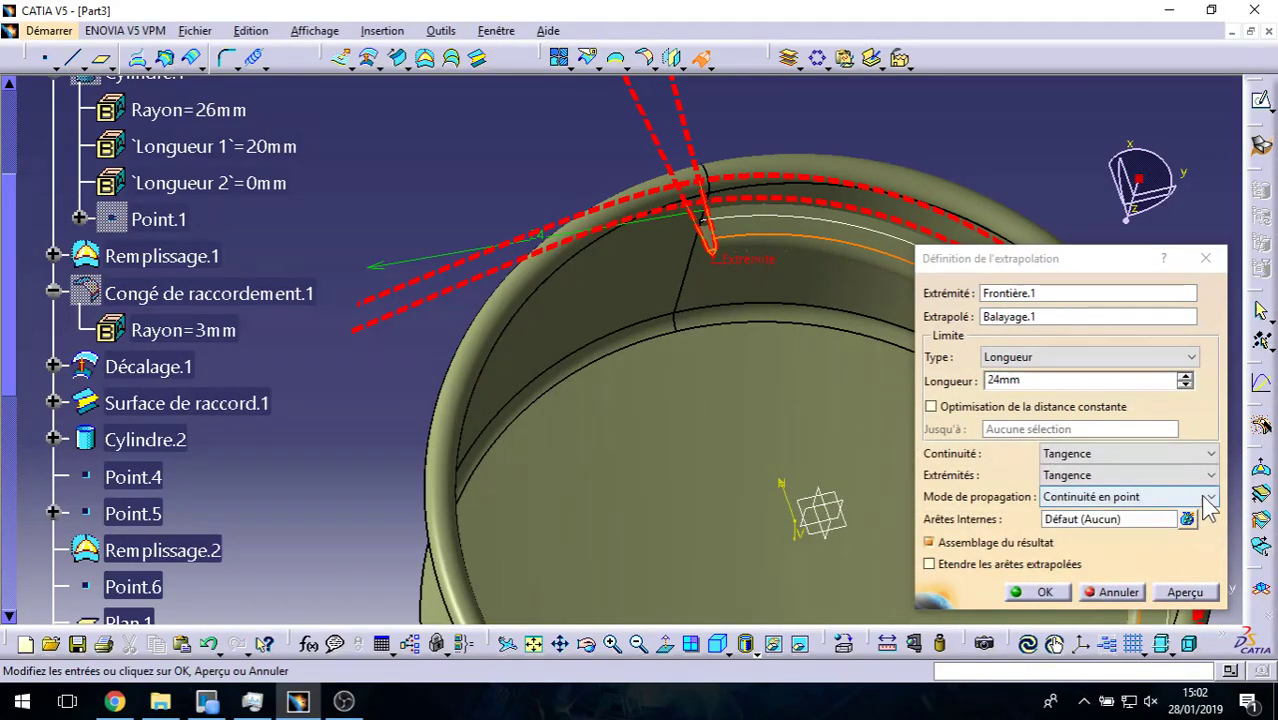
left_click(1208, 497)
left_click(1153, 515)
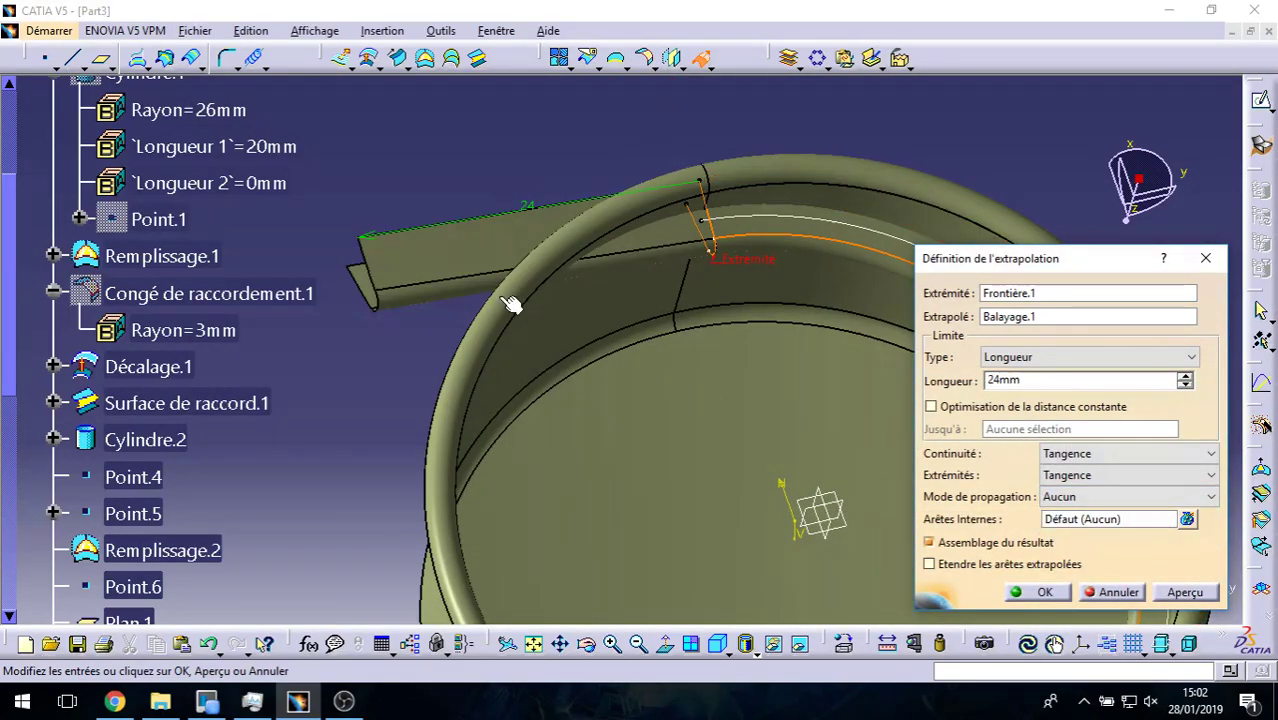
middle_click_drag(511, 305, 962, 357)
left_click(1188, 357)
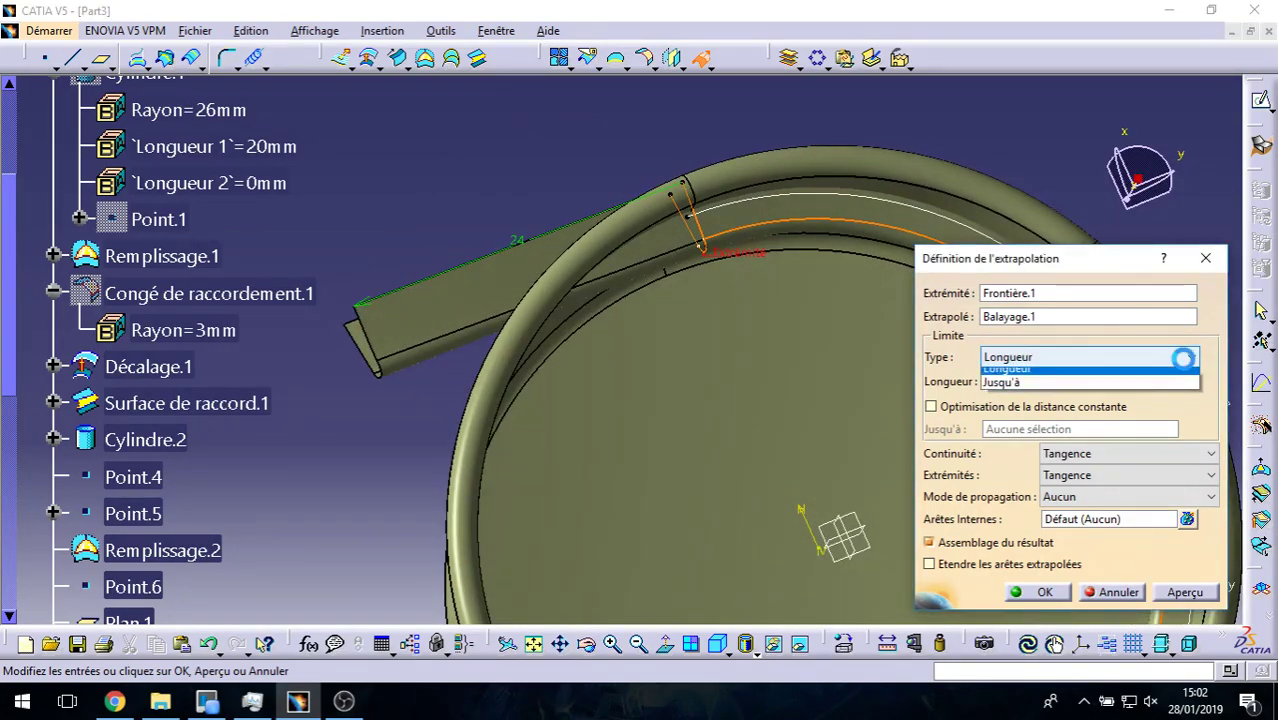
left_click(1213, 340)
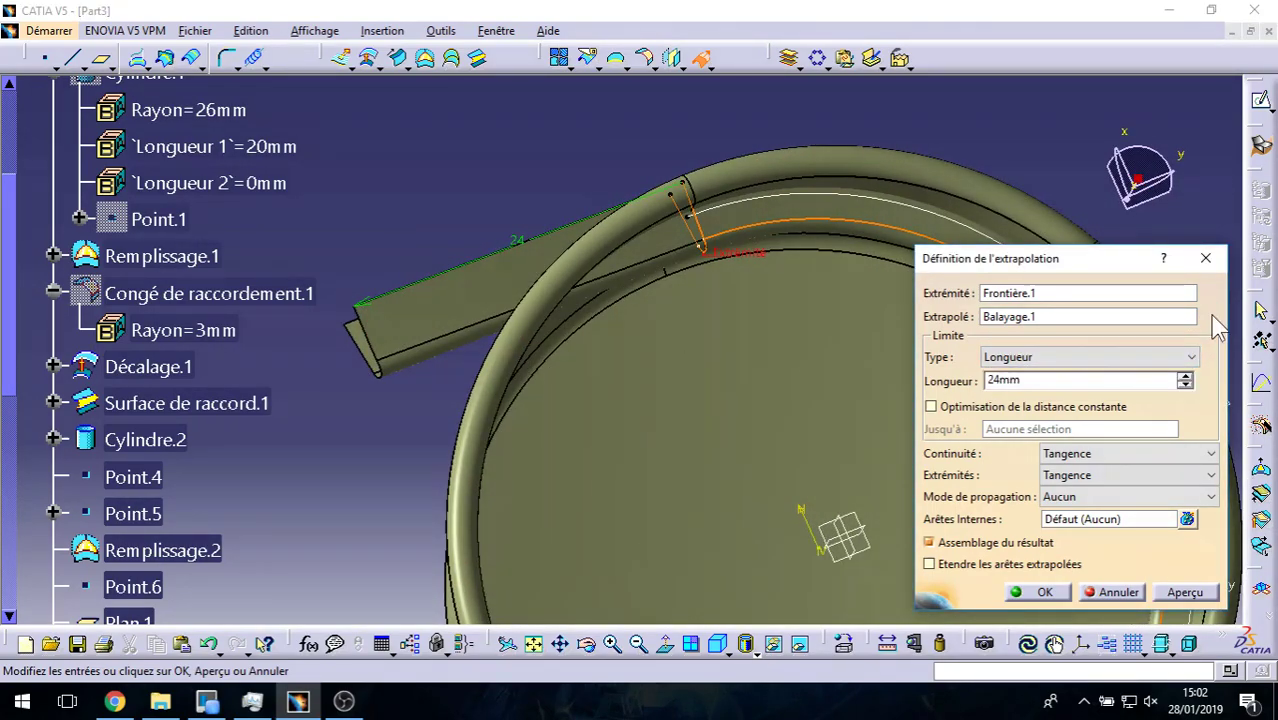
mouse_move(905, 338)
middle_mouse_down()
mouse_move(575, 347)
mouse_move(515, 237)
middle_mouse_up()
left_click(1045, 592)
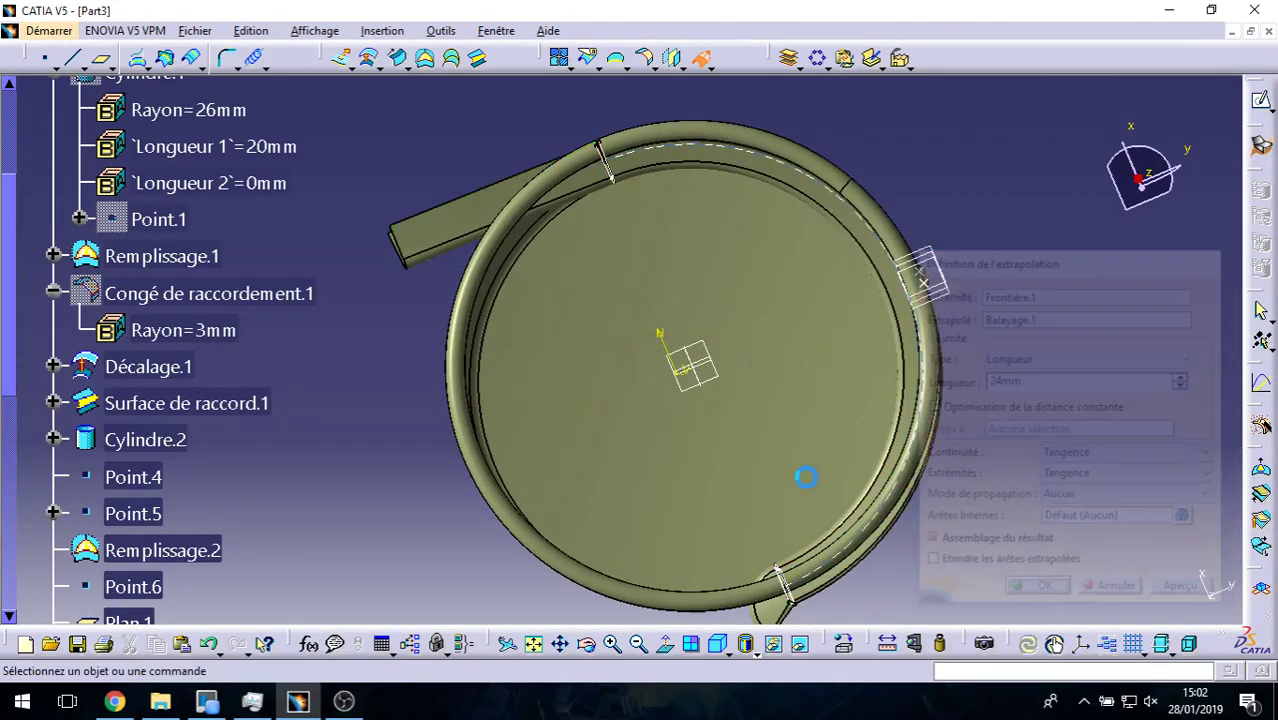
mouse_move(622, 361)
middle_mouse_down()
mouse_move(593, 271)
mouse_move(620, 393)
mouse_move(685, 500)
middle_mouse_up()
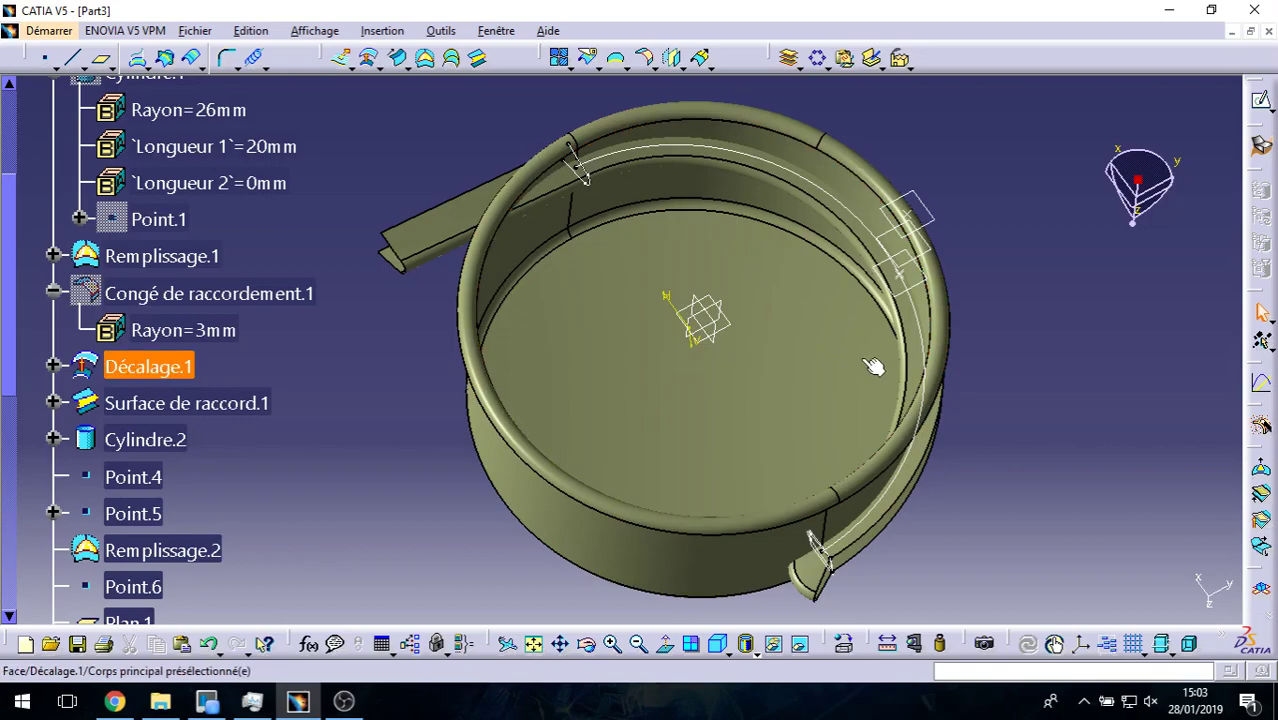
middle_click_drag(579, 163, 565, 207)
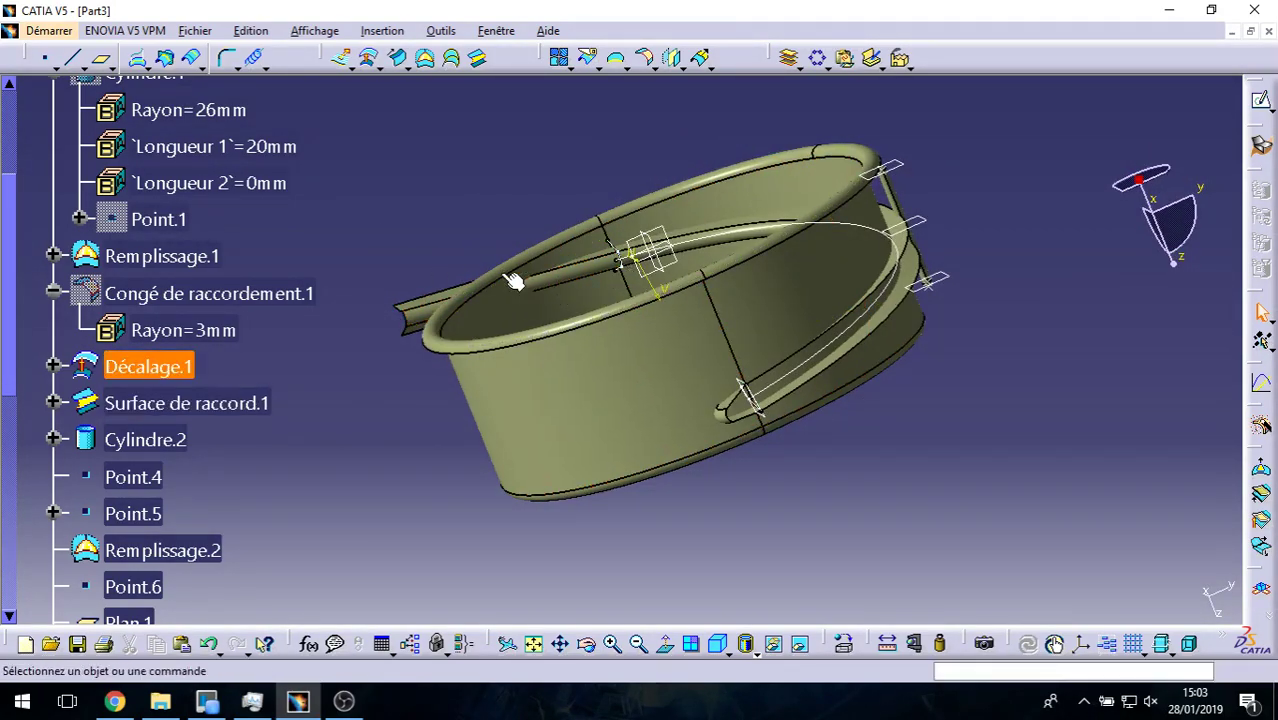
mouse_move(561, 291)
middle_mouse_down("ctrl")
mouse_move(551, 248)
mouse_move(542, 337)
mouse_move(467, 175)
mouse_move(601, 286)
mouse_move(685, 400)
mouse_move(705, 463)
mouse_move(628, 343)
middle_mouse_up("ctrl")
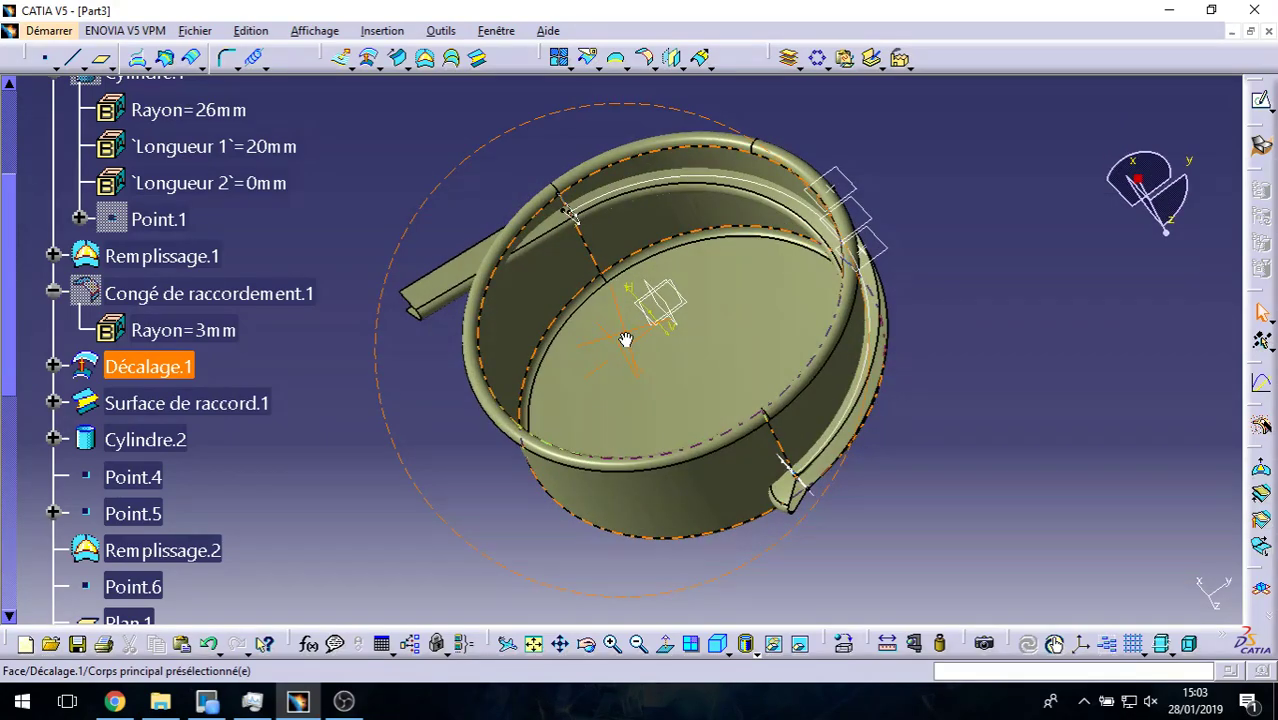
right_click(795, 503)
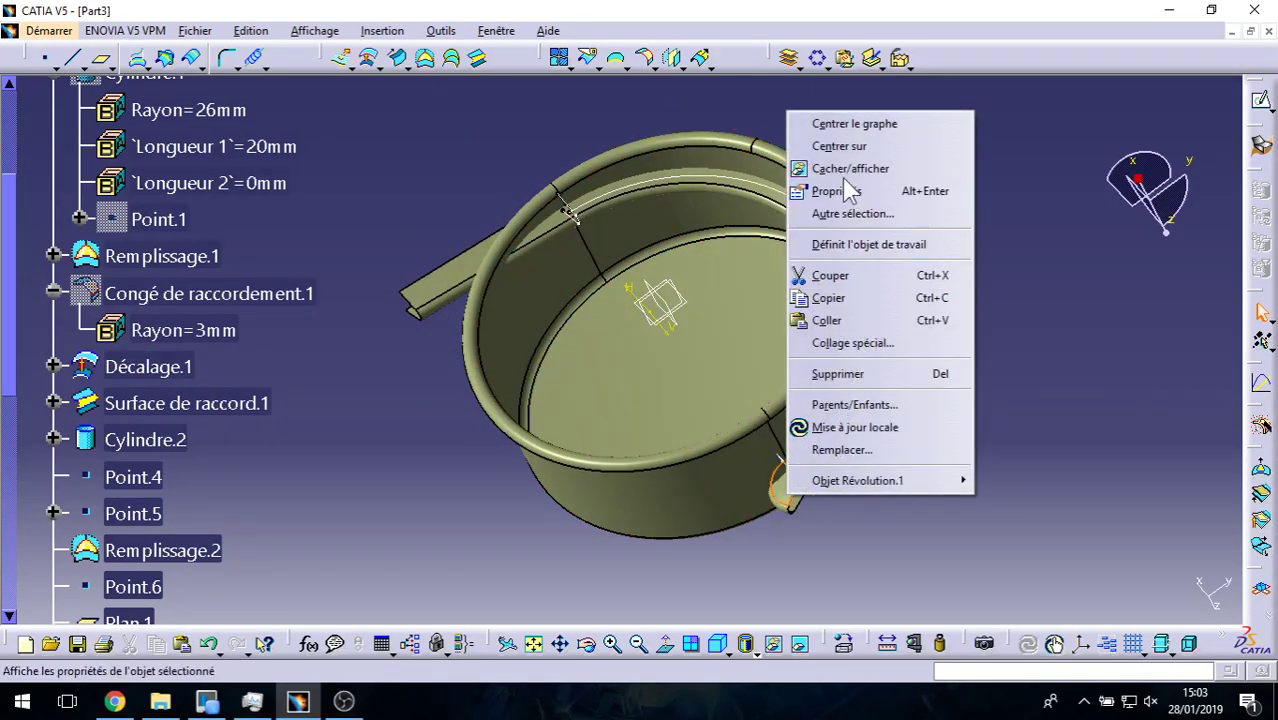
mouse_move(790, 435)
middle_mouse_down()
mouse_move(785, 390)
mouse_move(887, 356)
mouse_move(902, 251)
mouse_move(745, 325)
middle_mouse_up()
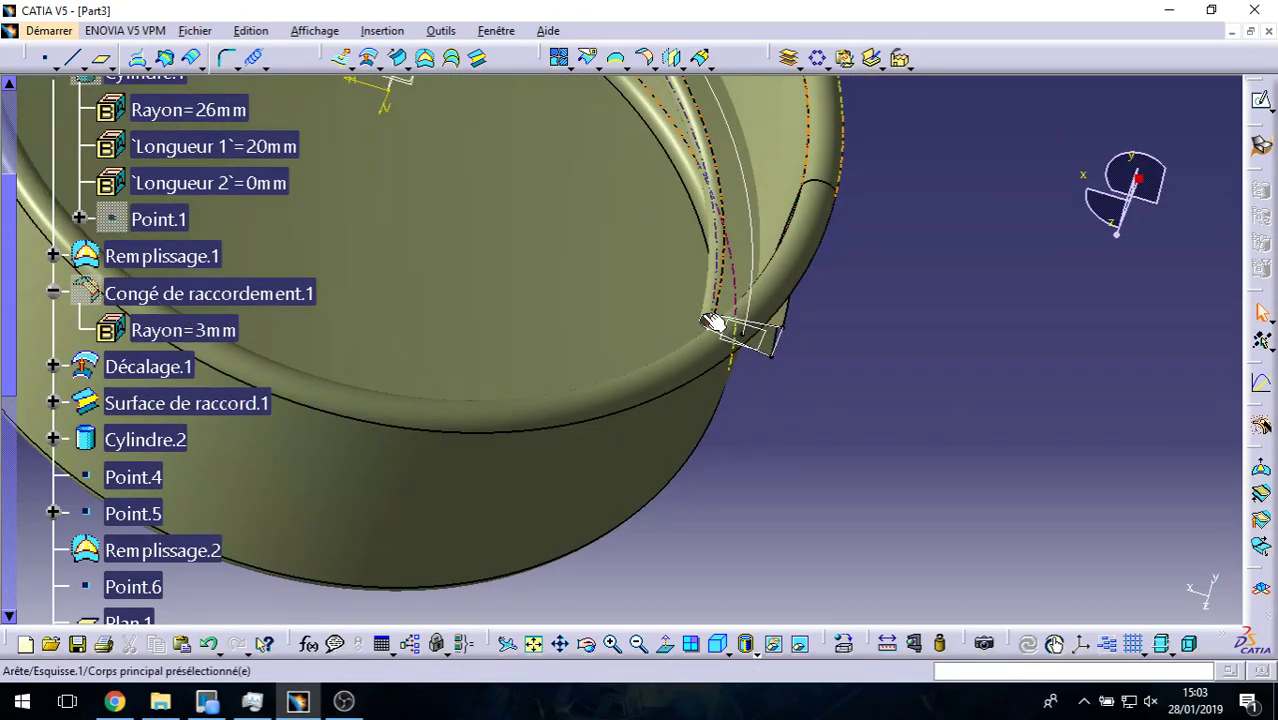
Step: Create a 20mm surface extrusion of the Esquisse.1 profile, then view the whole part
left_click(733, 335)
left_click(340, 58)
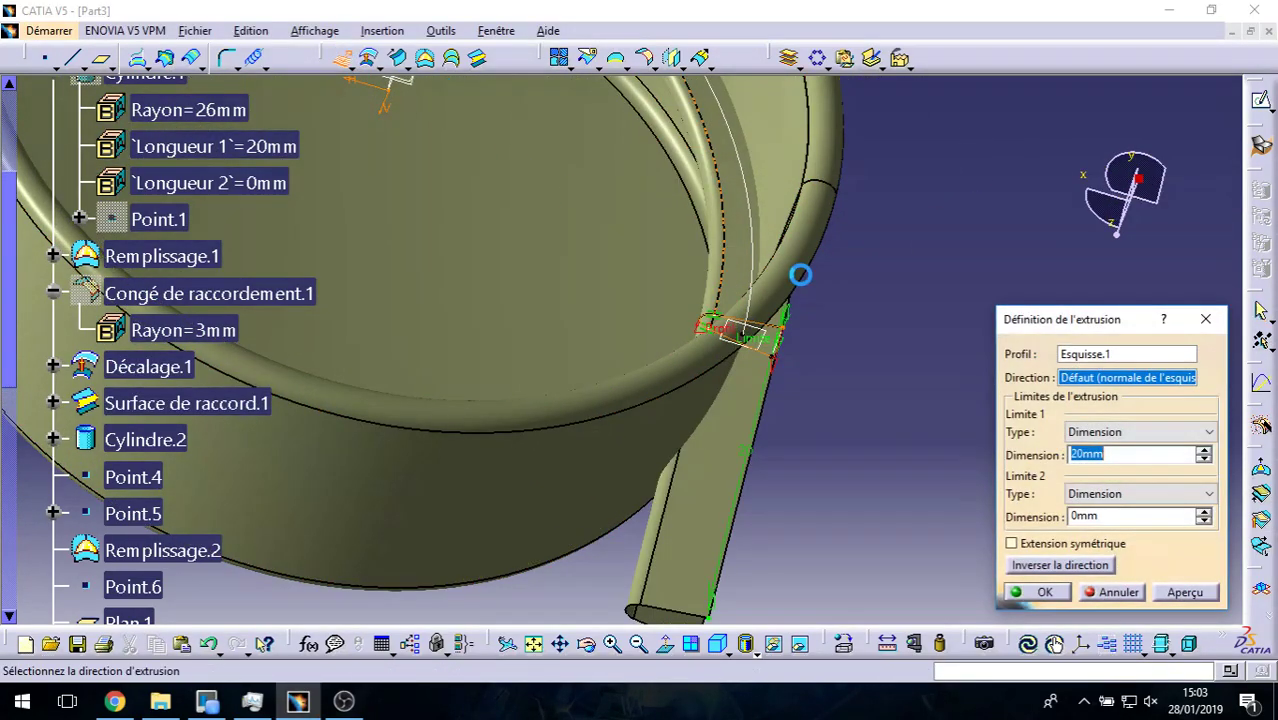
mouse_move(801, 399)
middle_mouse_down()
mouse_move(685, 448)
mouse_move(599, 285)
mouse_move(656, 462)
mouse_move(614, 302)
mouse_move(733, 449)
mouse_move(733, 357)
middle_mouse_up()
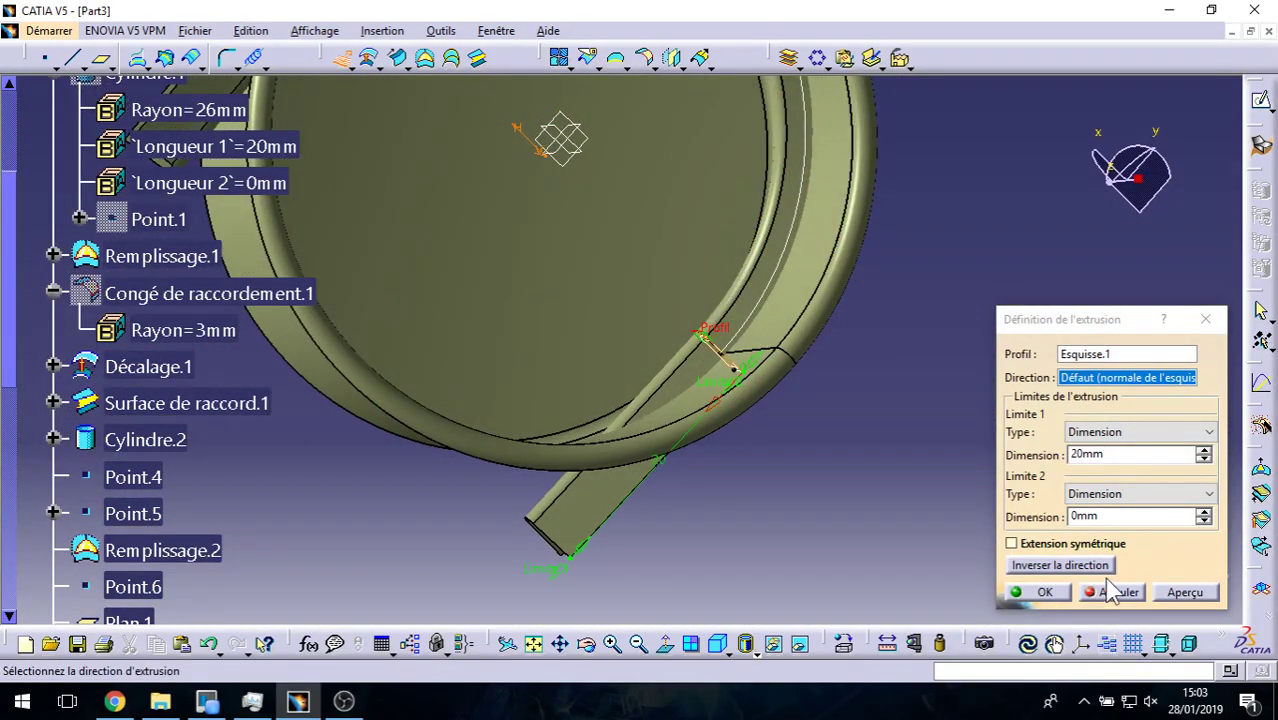
left_click(1042, 591)
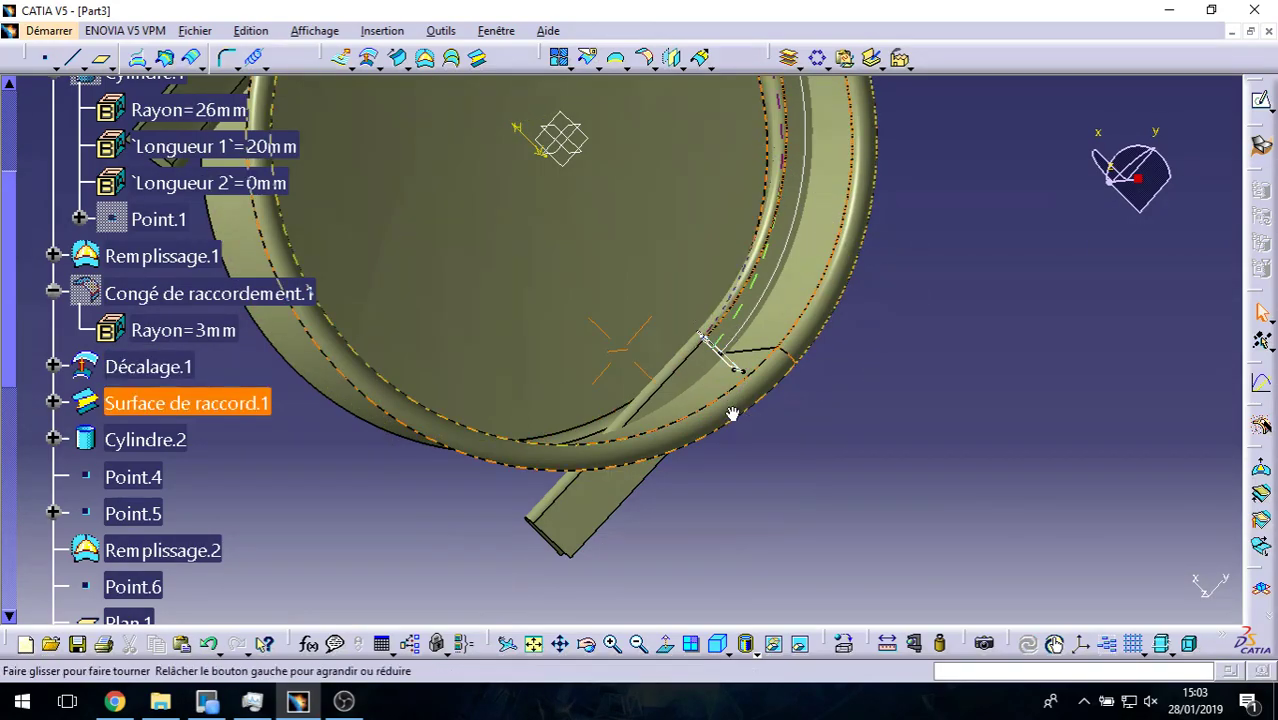
middle_click_drag(733, 419, 477, 130)
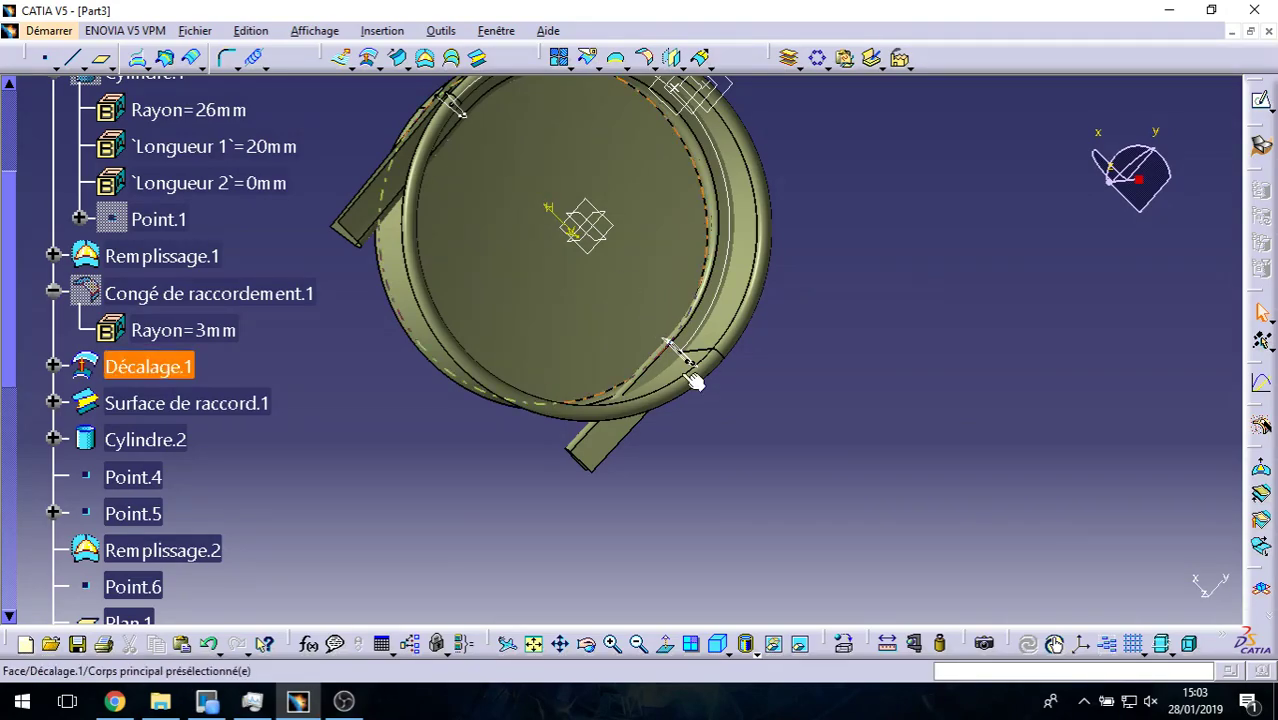
middle_click_drag(695, 381, 693, 451)
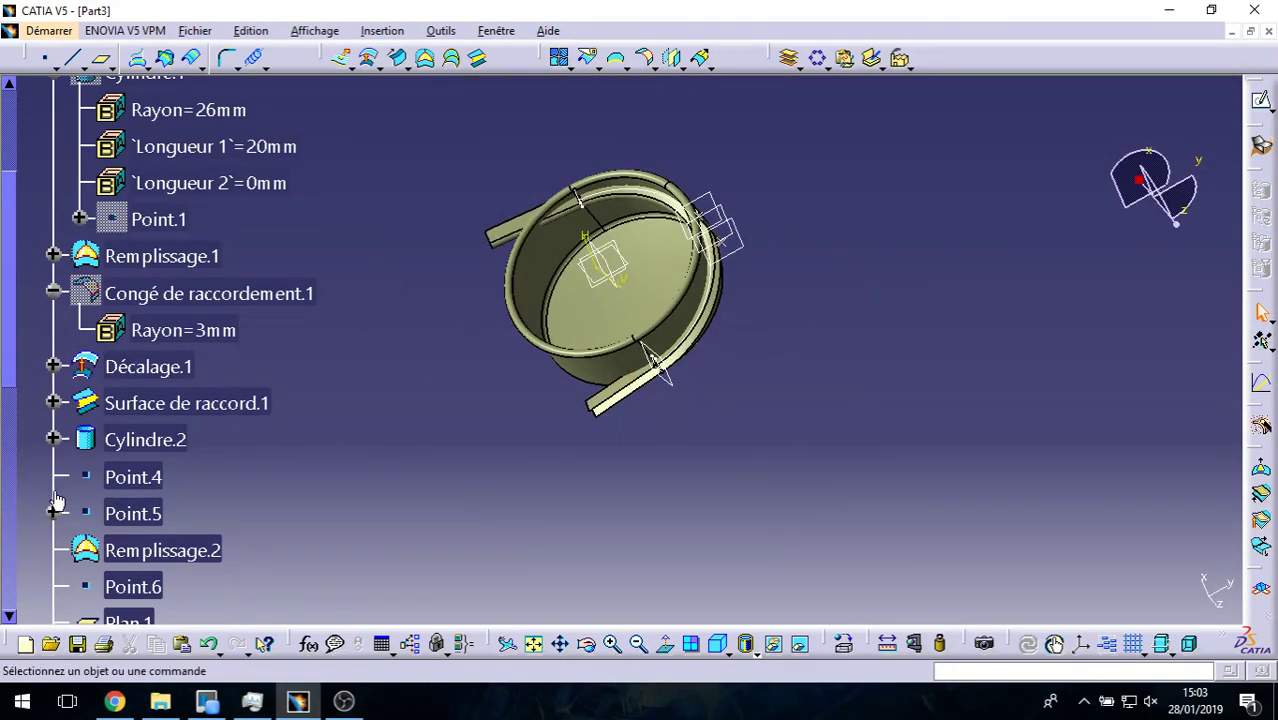
Step: Select Extrusion.1 and Extrapolation.1 in the tree and join them as Assembler.2
scroll(57, 500, "down", 10)
scroll(147, 446, "down", 3)
scroll(160, 470, "up", 2)
left_click(149, 461)
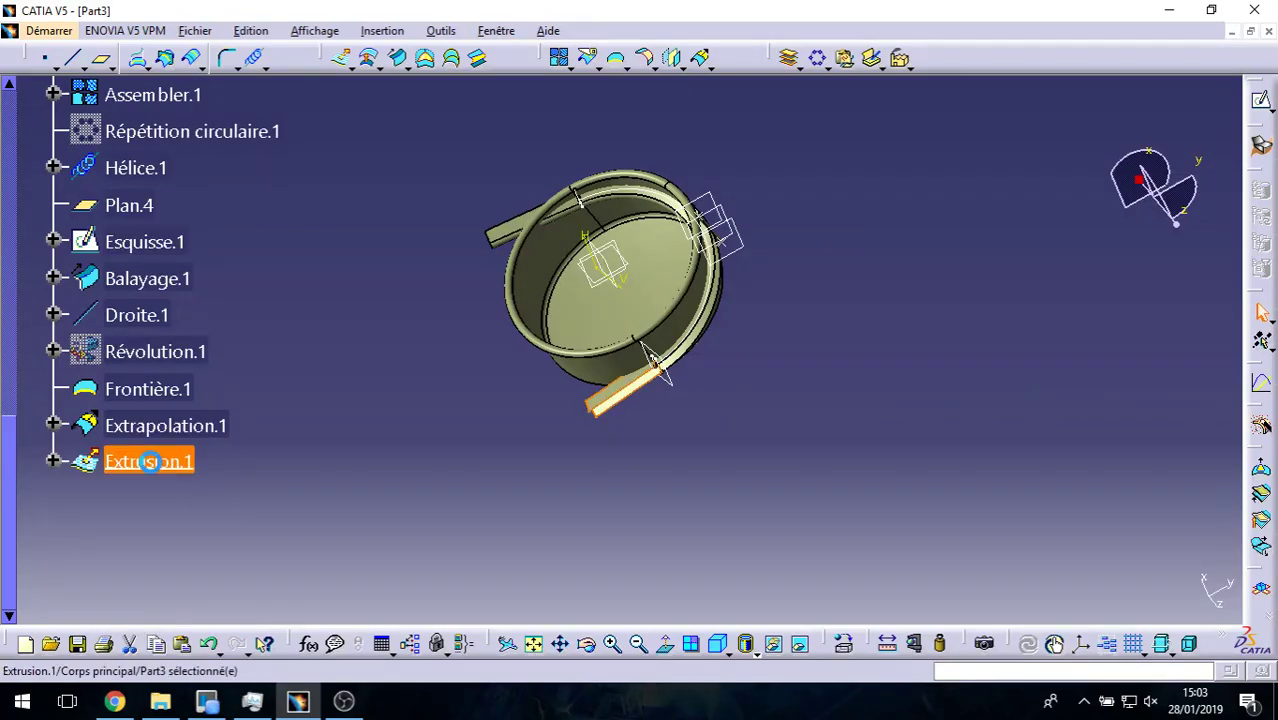
left_click(195, 426)
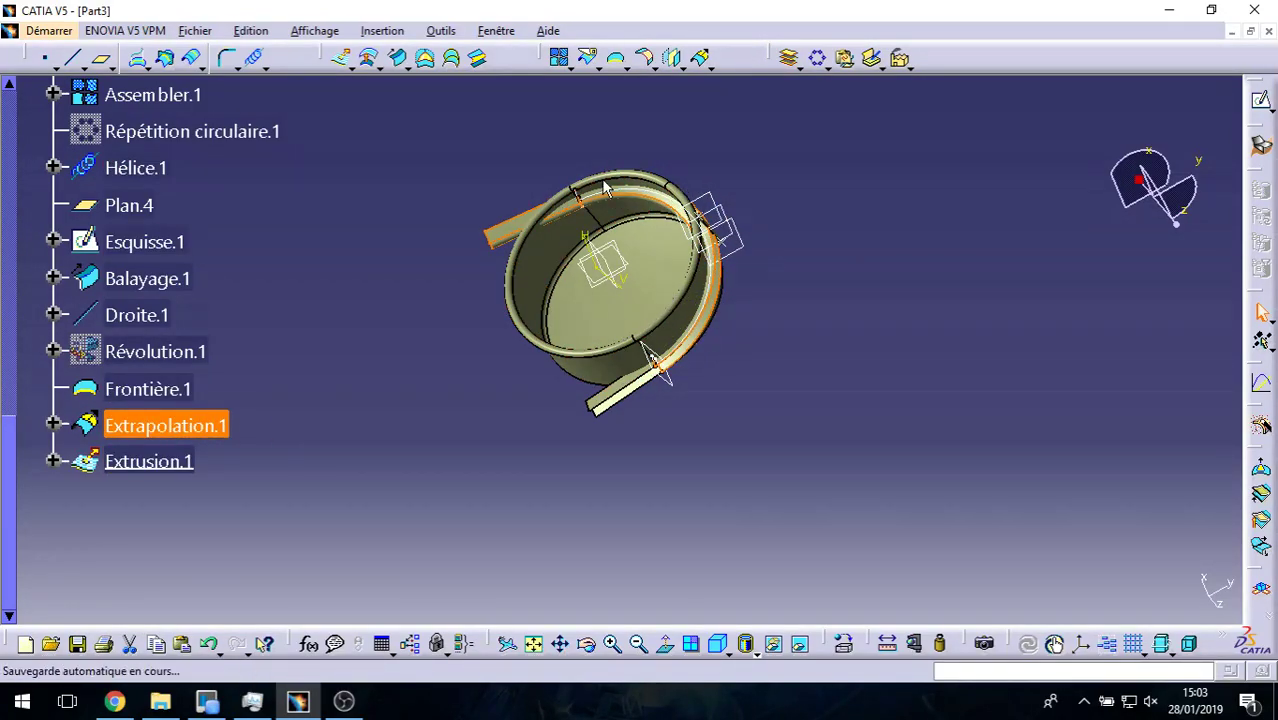
left_click(165, 462)
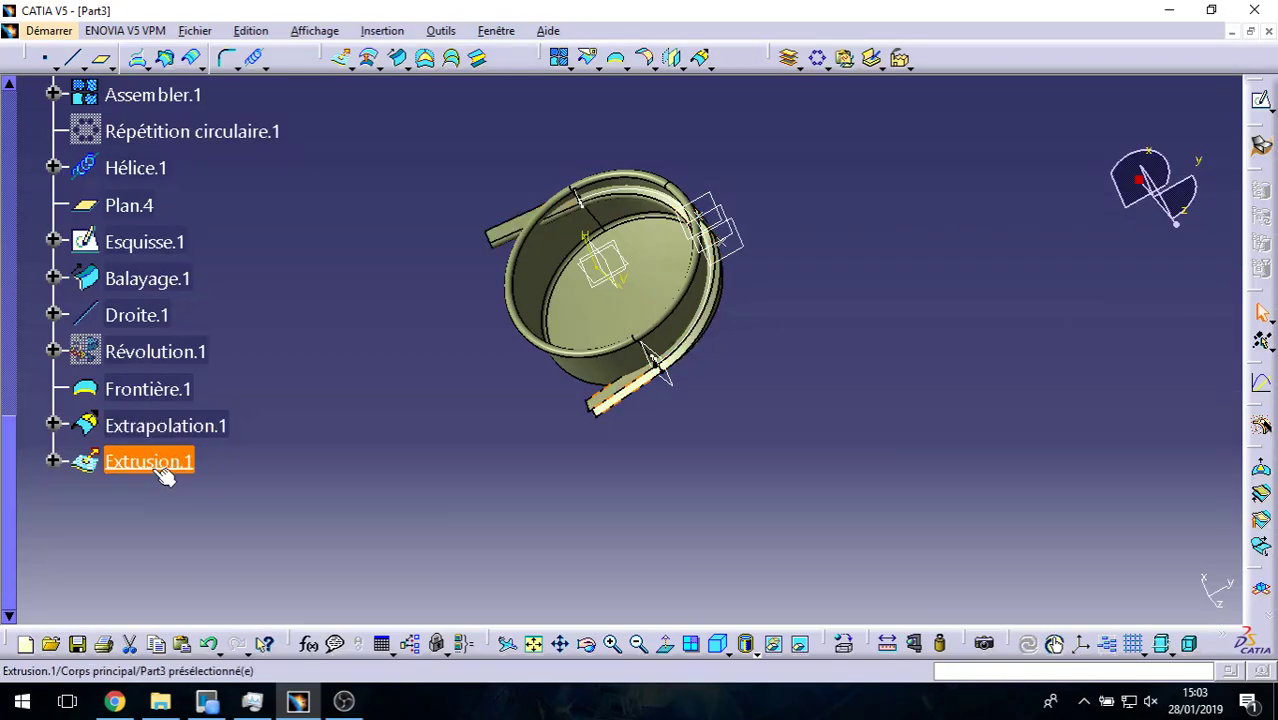
left_click(200, 426, "ctrl")
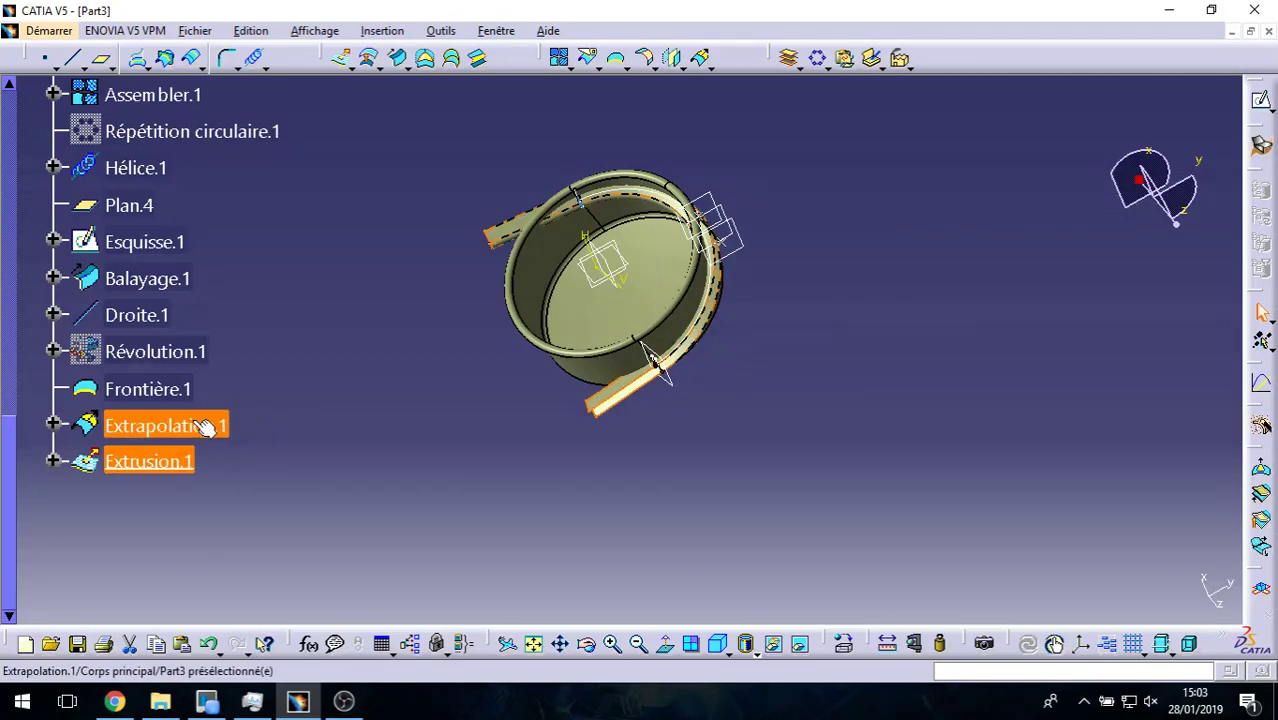
left_click(560, 58)
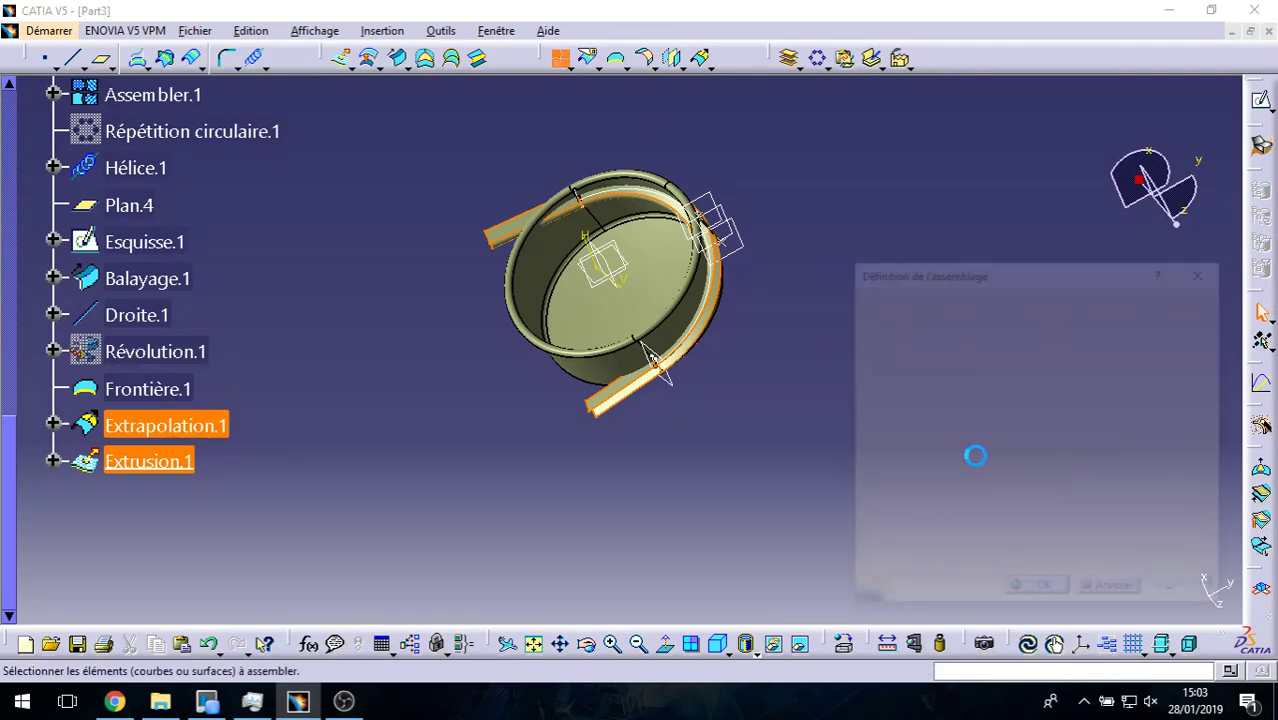
left_click(1046, 589)
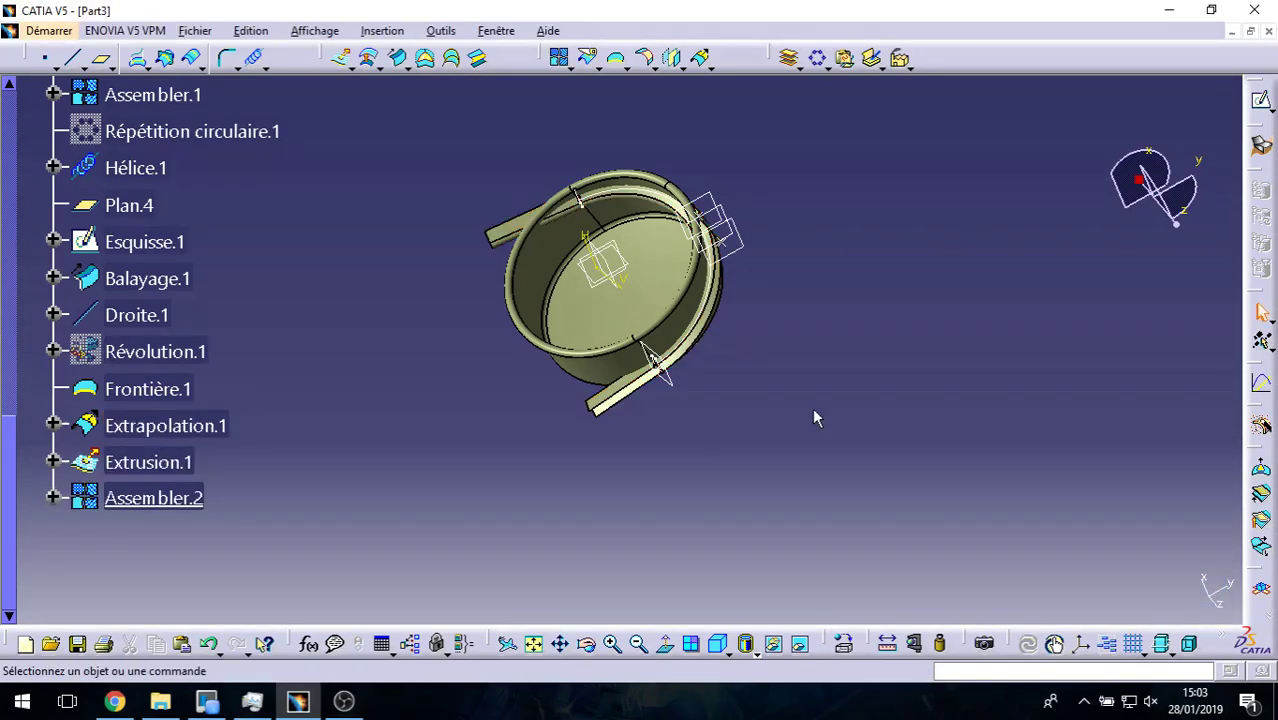
Step: Trim Décalage.1 and Assembler.2 against each other, then select the resulting Relimitation.1
mouse_move(815, 418)
middle_mouse_down()
mouse_move(802, 431)
mouse_move(790, 314)
middle_mouse_up()
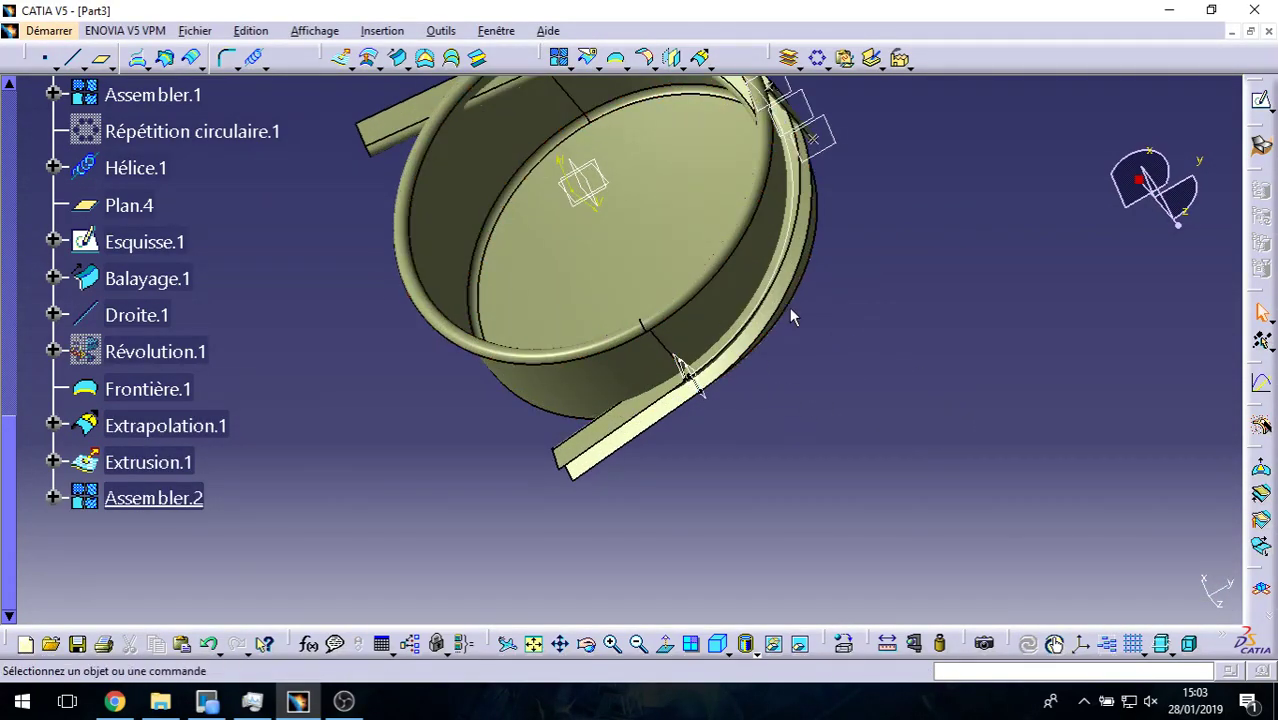
left_click(620, 67)
left_click(616, 122)
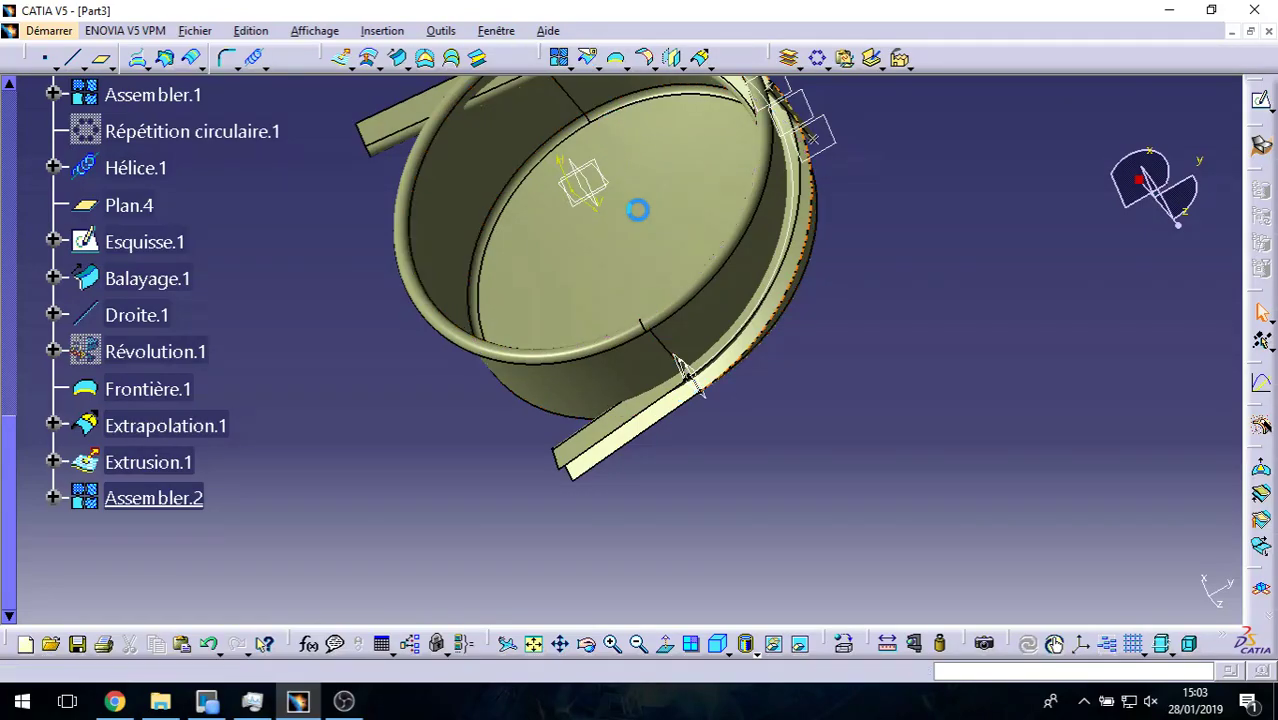
left_click(597, 142)
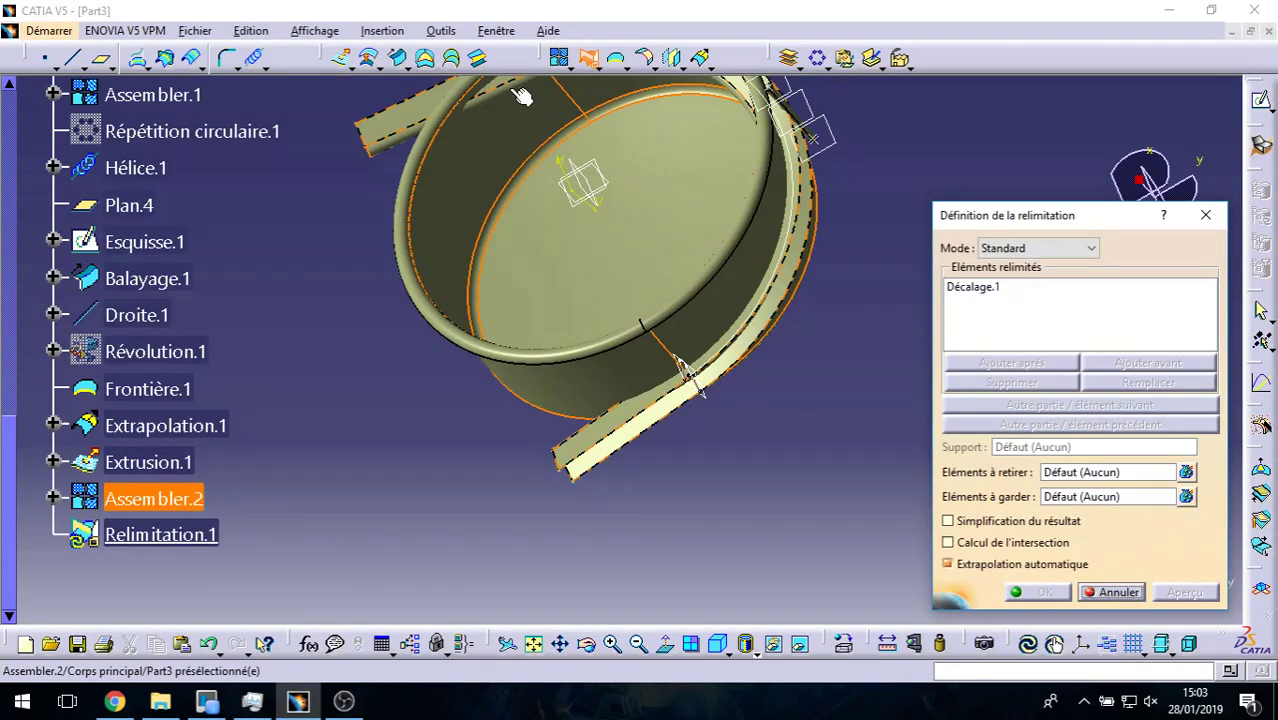
left_click(517, 95)
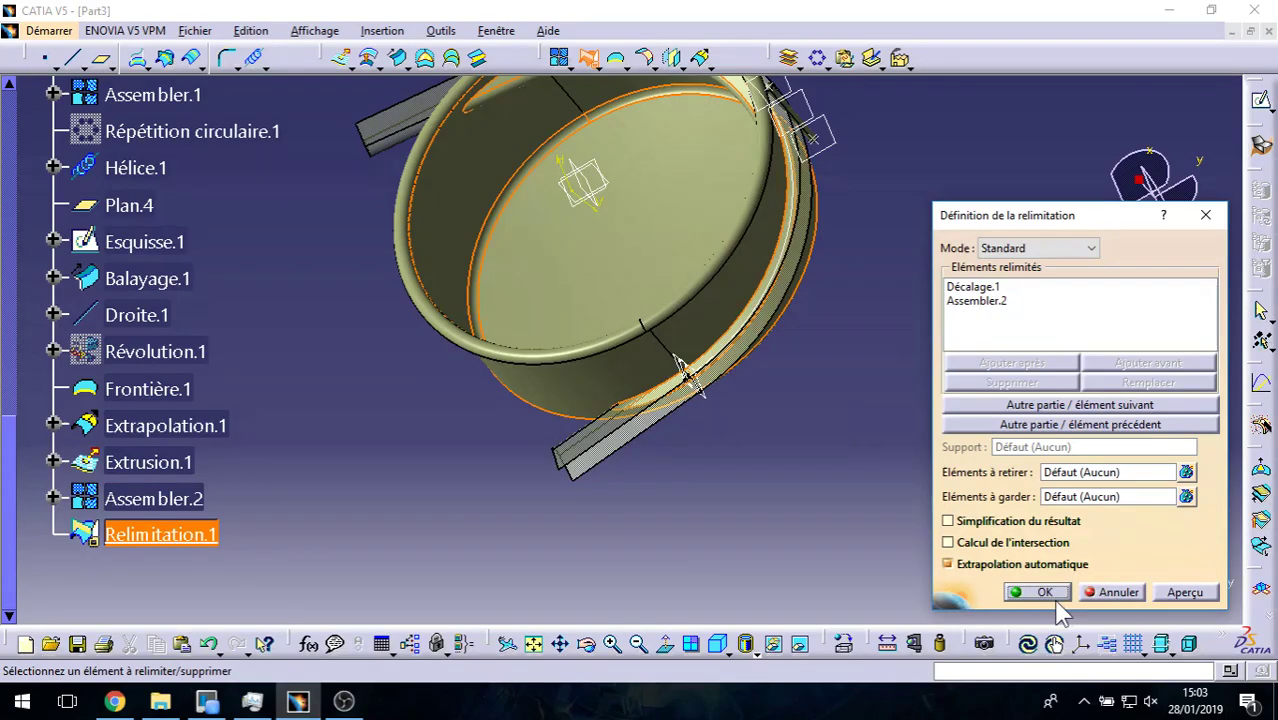
left_click(1050, 596)
middle_click_drag(736, 513, 583, 374)
middle_click_drag(905, 315, 613, 373)
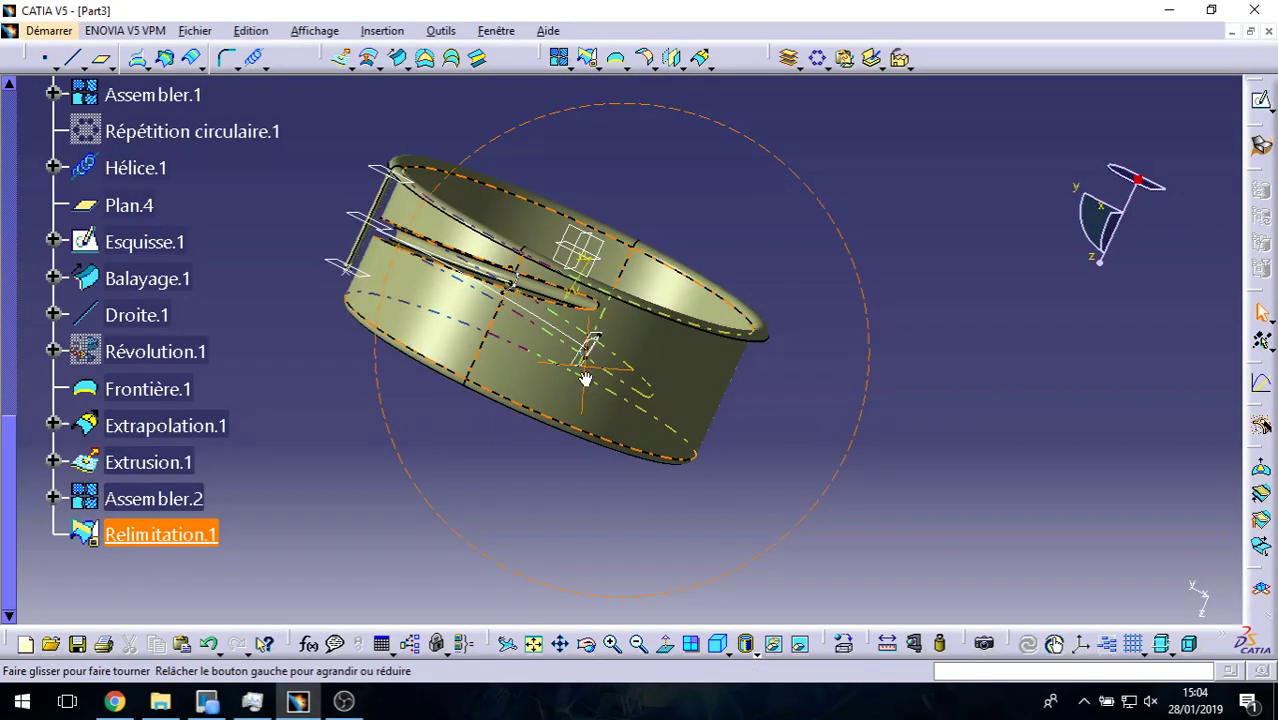
middle_click_drag(613, 373, 767, 249)
left_click(160, 590)
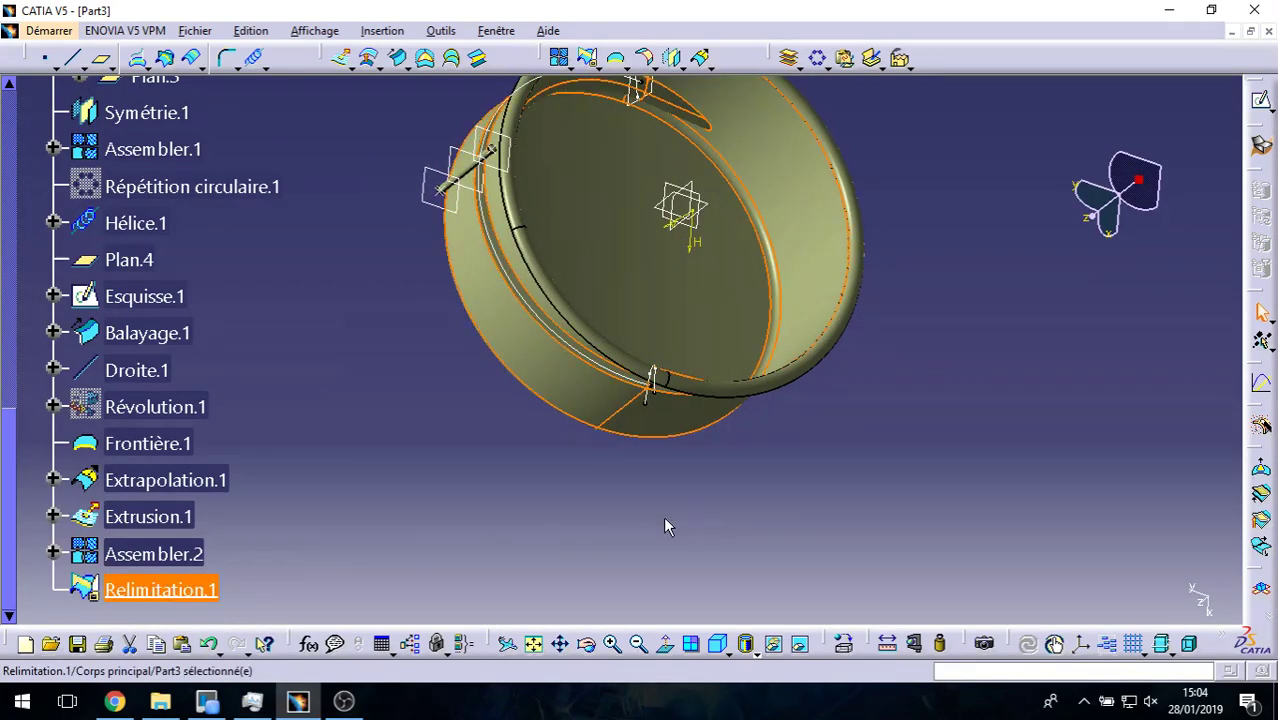
Step: Define Assembler.2 as the work object and select it for patterning
right_click(158, 565)
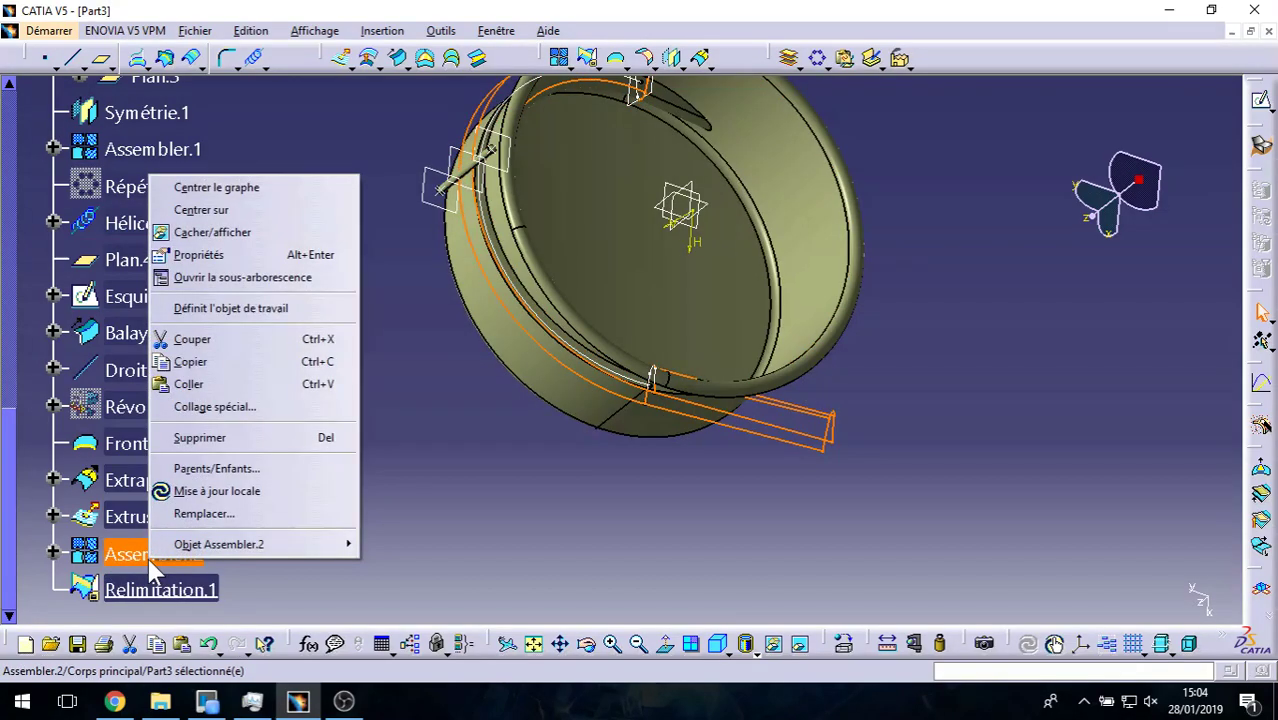
left_click(298, 310)
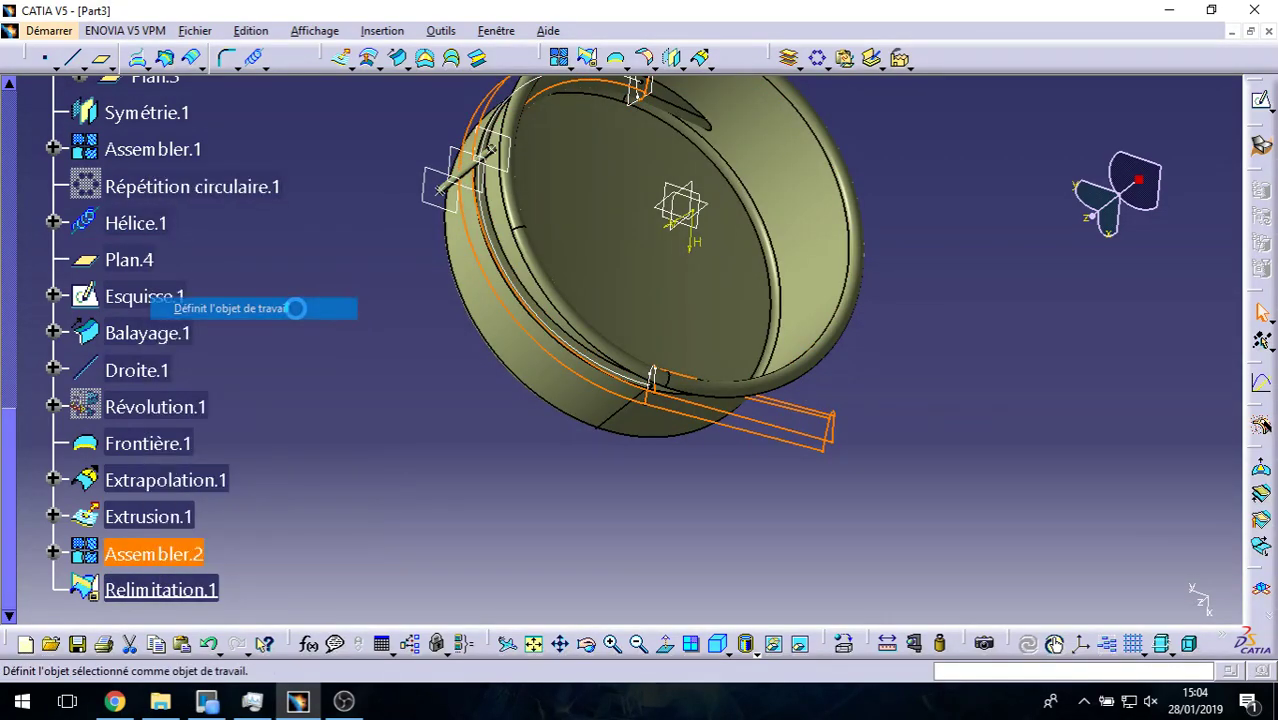
left_click(153, 552)
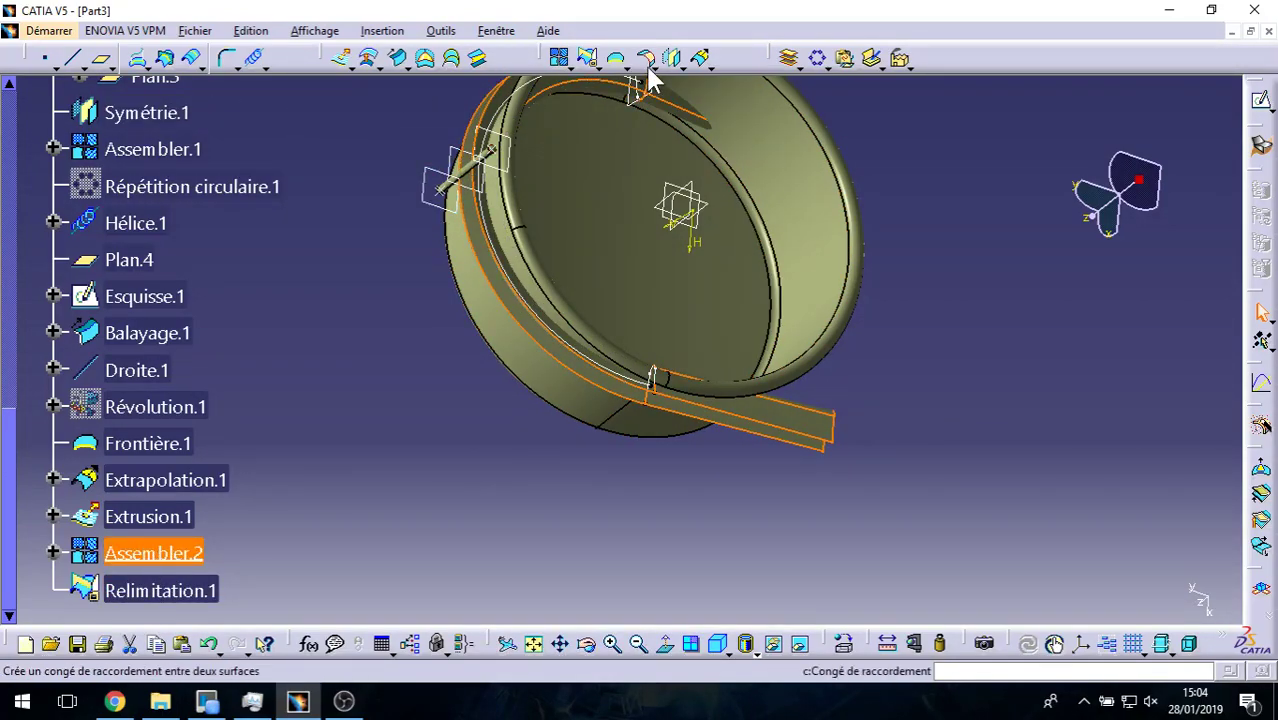
Step: Pattern Assembler.2 about Axe Z as a full crown (Couronne entière) of 3 instances
left_click(808, 57)
type("3")
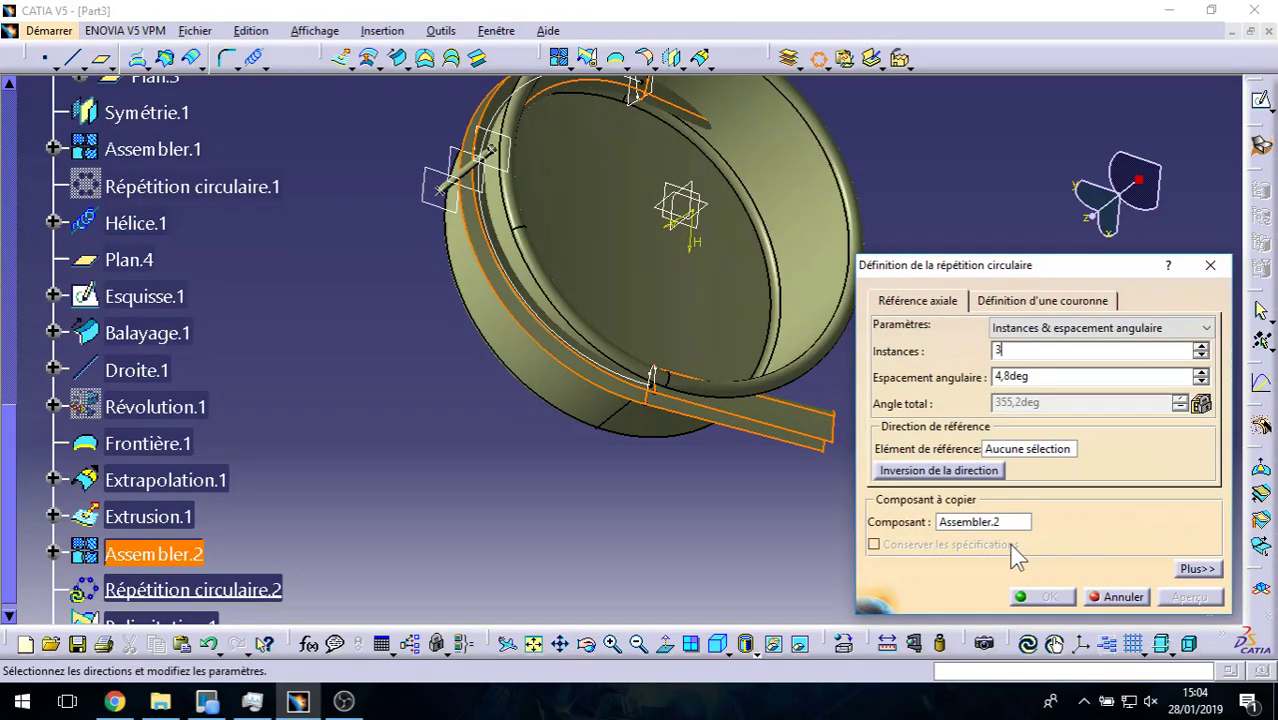
right_click(1035, 460)
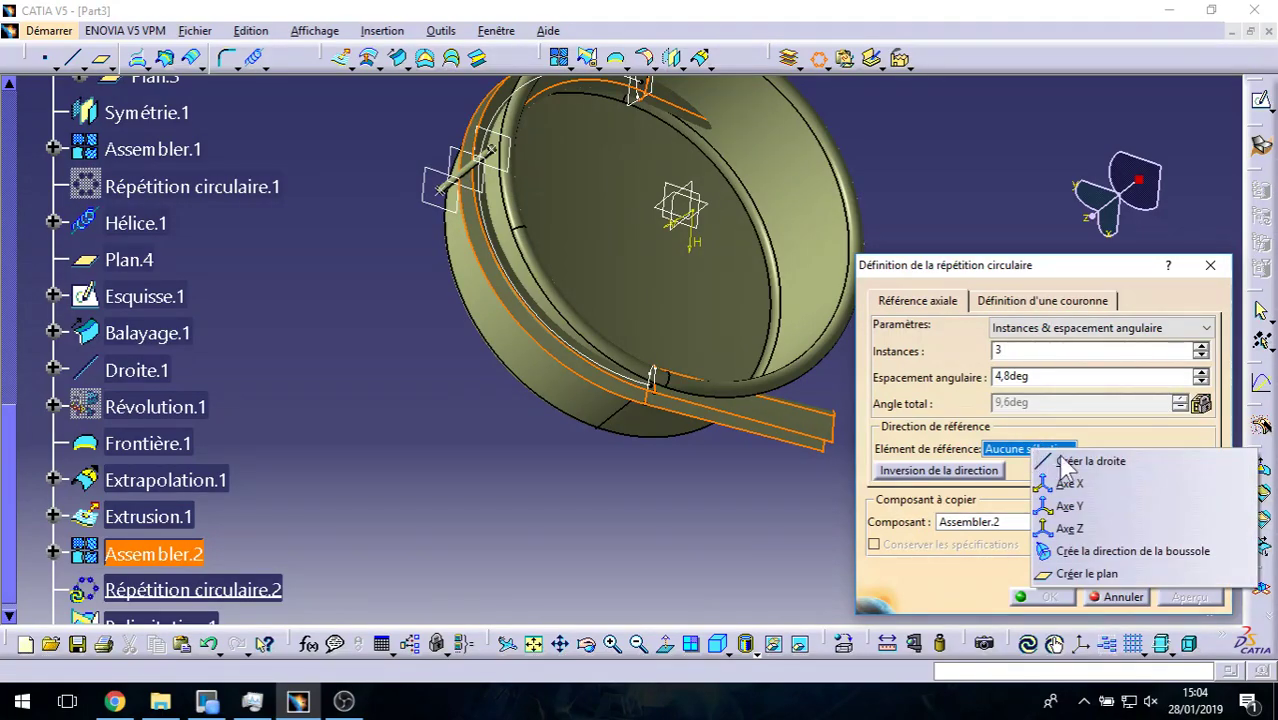
left_click(1092, 527)
mouse_move(644, 441)
middle_mouse_down()
mouse_move(502, 371)
mouse_move(1127, 366)
middle_mouse_up()
left_click(1120, 328)
left_click(1096, 390)
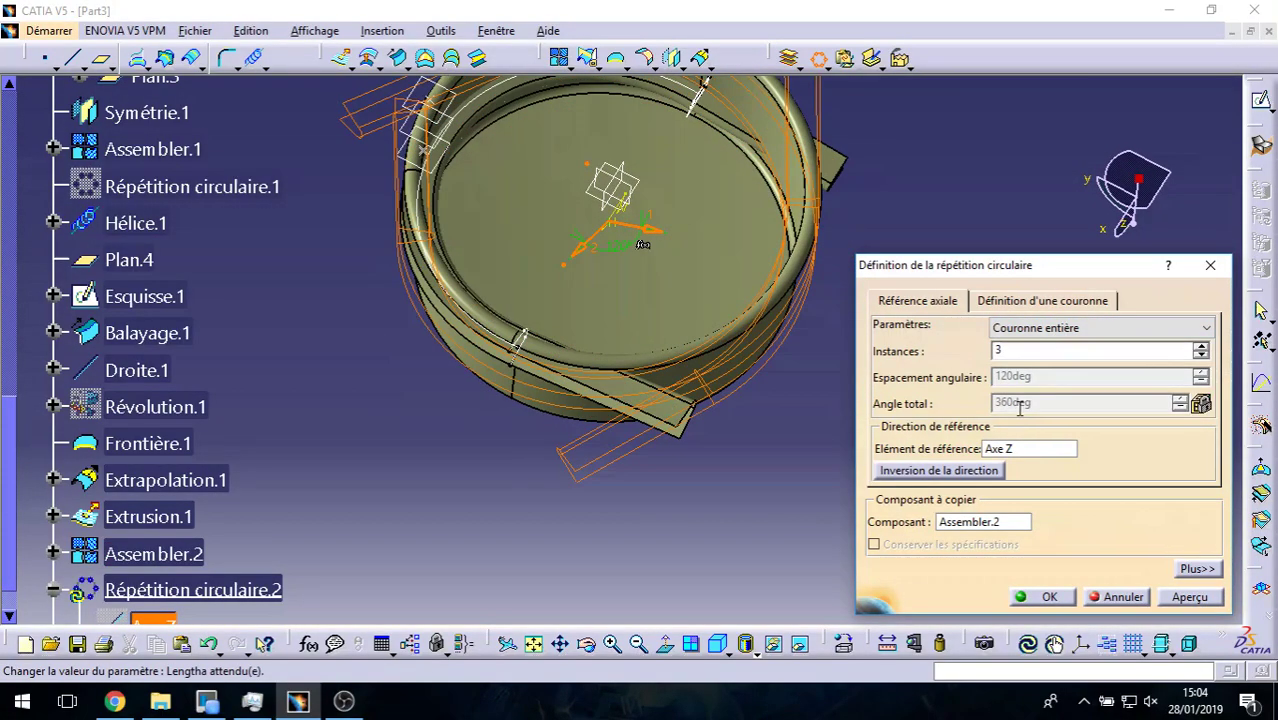
middle_click_drag(701, 484, 745, 318)
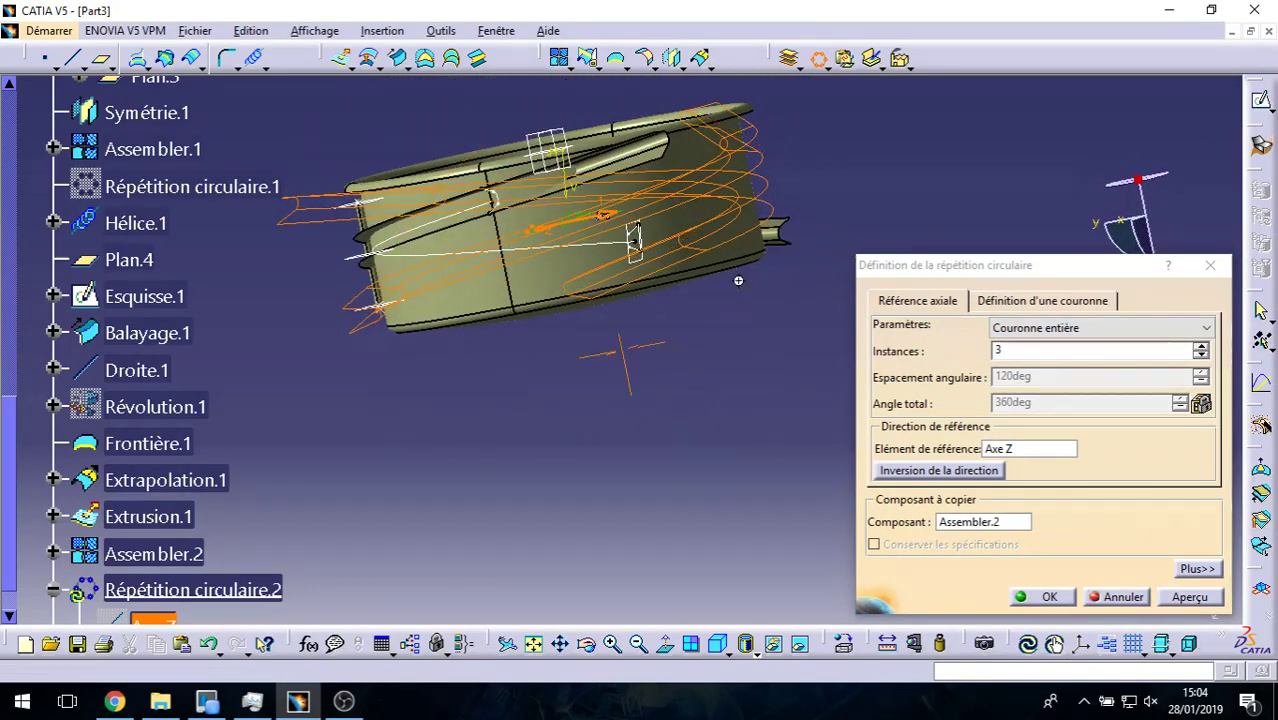
left_click(1182, 597)
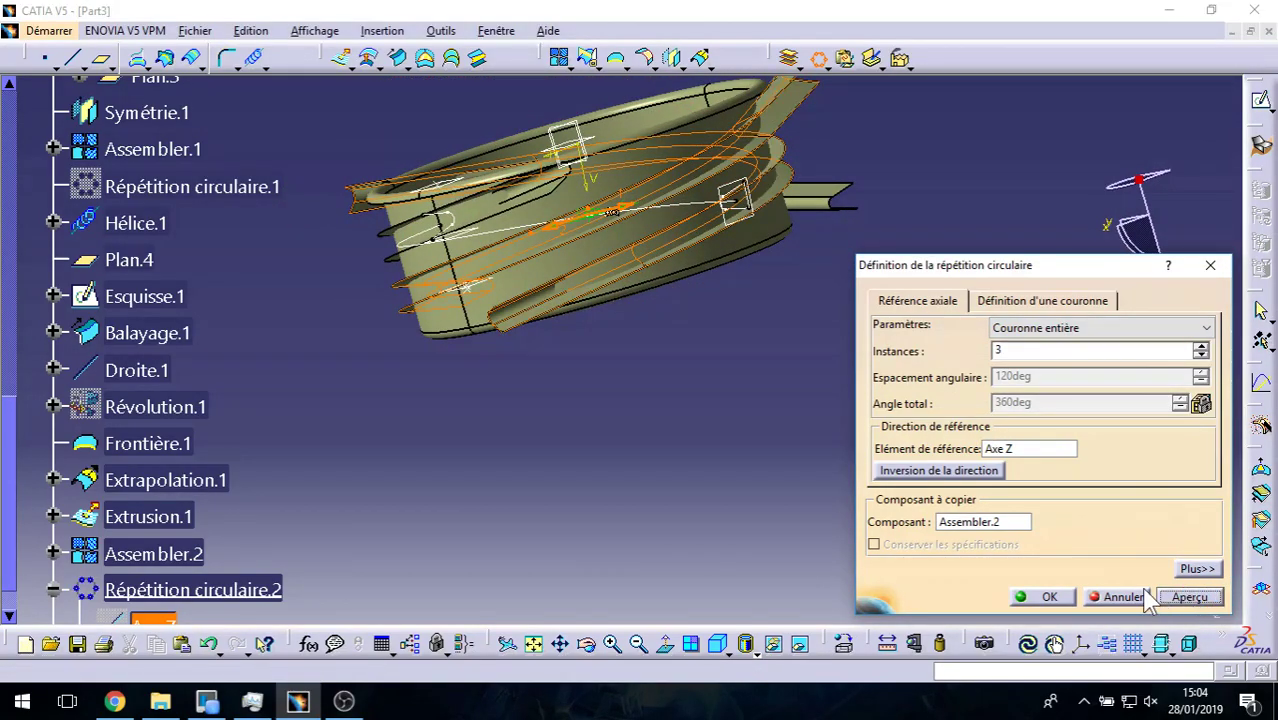
left_click(1038, 606)
mouse_move(565, 277)
middle_mouse_down()
mouse_move(742, 491)
mouse_move(893, 437)
mouse_move(628, 428)
mouse_move(536, 379)
mouse_move(536, 362)
mouse_move(745, 448)
mouse_move(681, 457)
mouse_move(568, 434)
mouse_move(491, 362)
mouse_move(595, 320)
mouse_move(670, 419)
mouse_move(1098, 568)
middle_mouse_up()
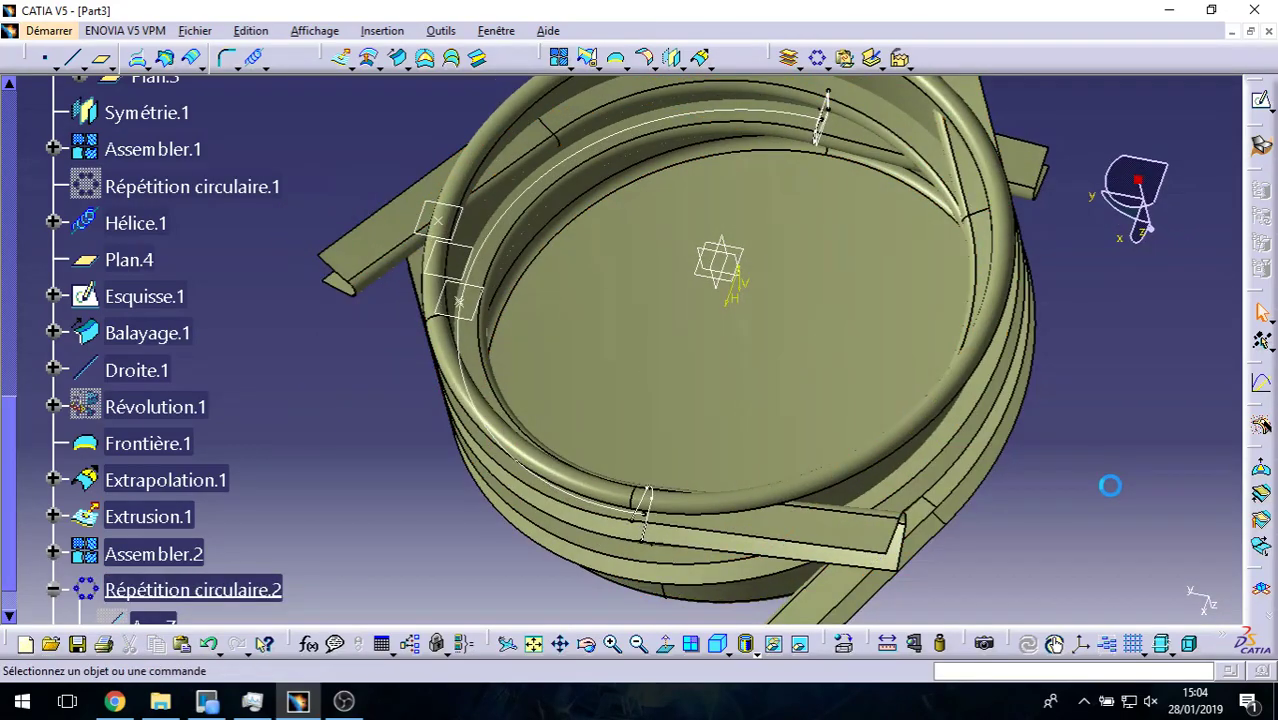
Step: Set Relimitation.1 as the current work object
middle_click_drag(1034, 440, 933, 394)
scroll(153, 545, "down", 3)
left_click(165, 499)
right_click(171, 495)
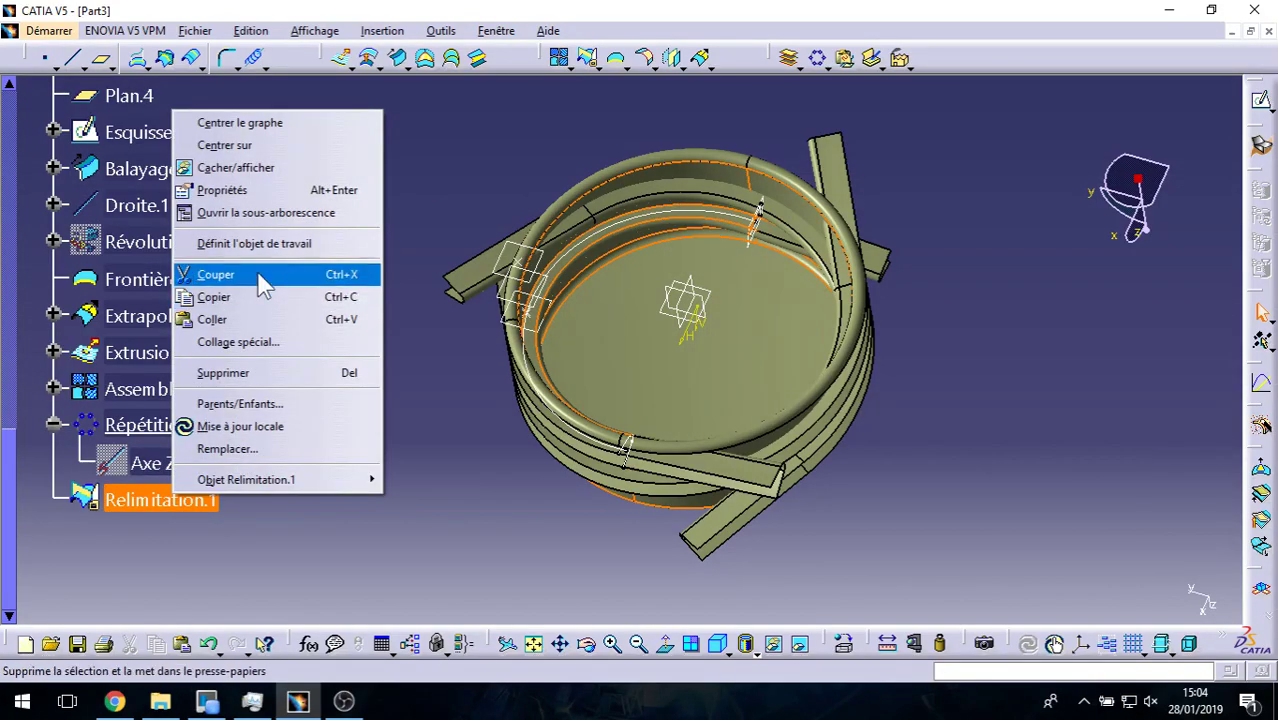
left_click(262, 246)
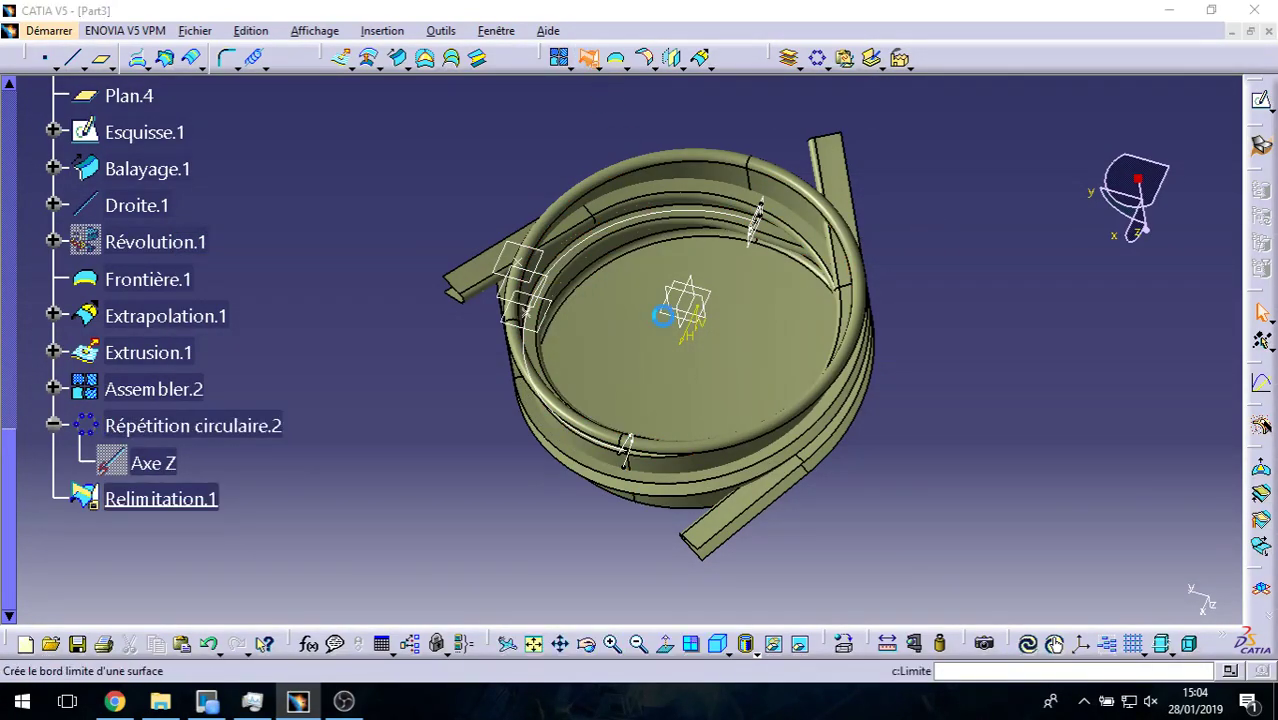
Step: Trim Répétition circulaire.2 and Relimitation.1 together, confirming the result as Relimitation.2
left_click(670, 193)
left_click(763, 305)
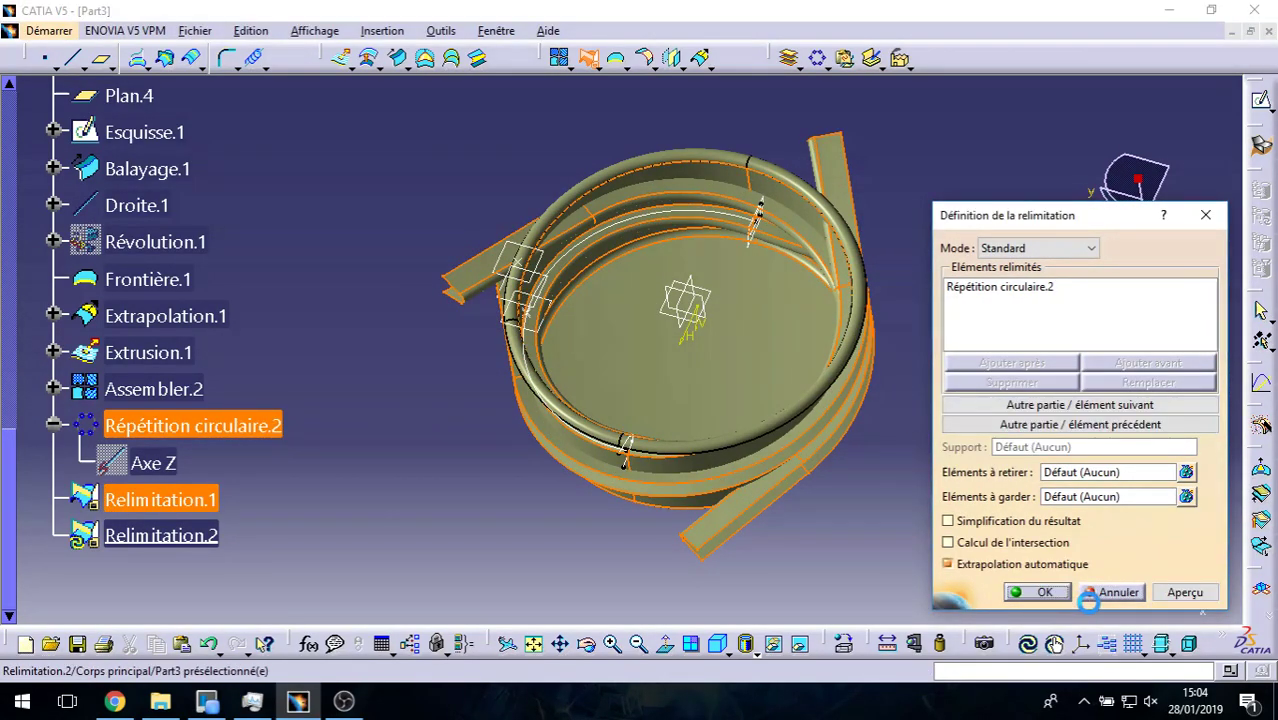
middle_click_drag(538, 484, 633, 277)
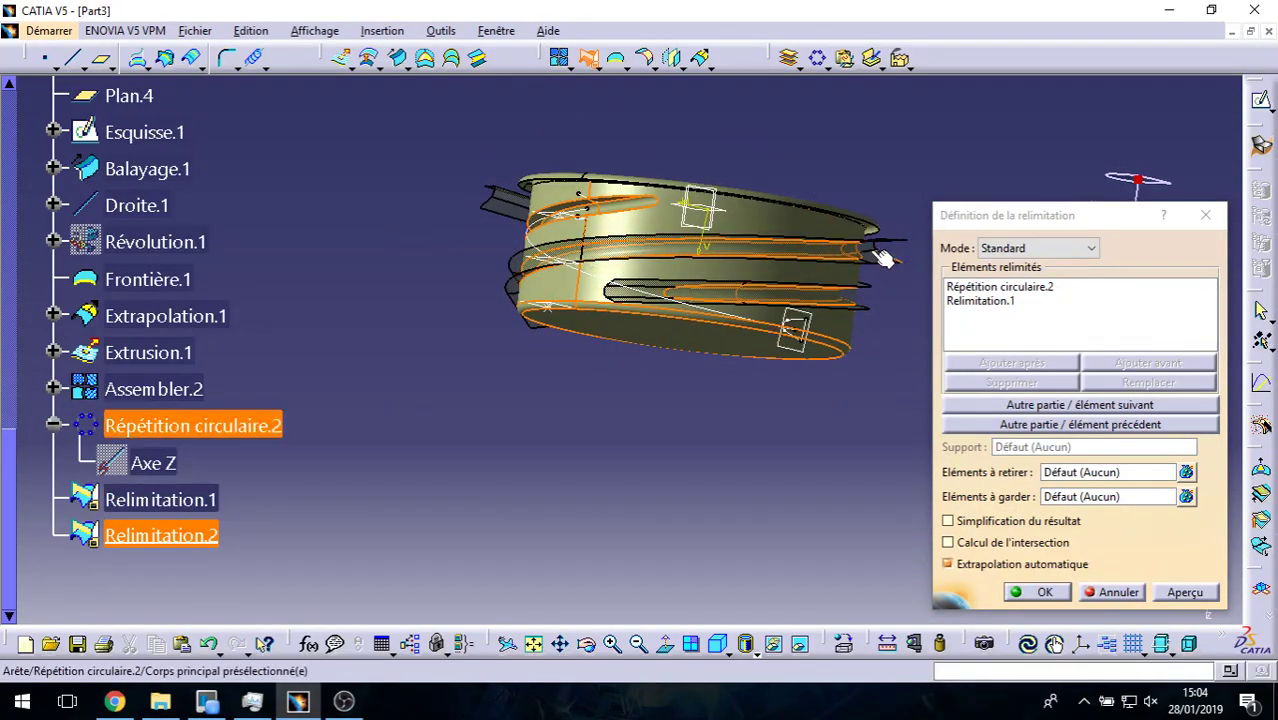
left_click(1030, 593)
Step: Switch the cap to shaded-with-edges display, then to another shading style
middle_click_drag(531, 348, 485, 447)
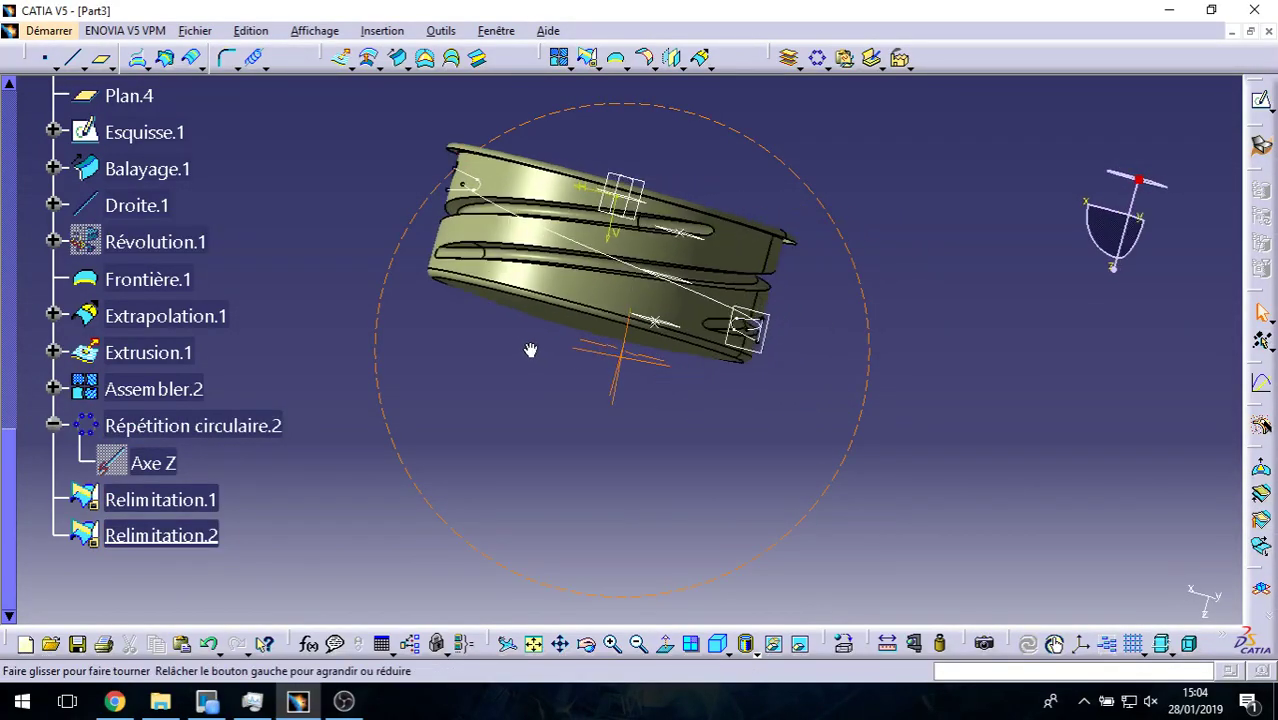
middle_click_drag(863, 352, 847, 448)
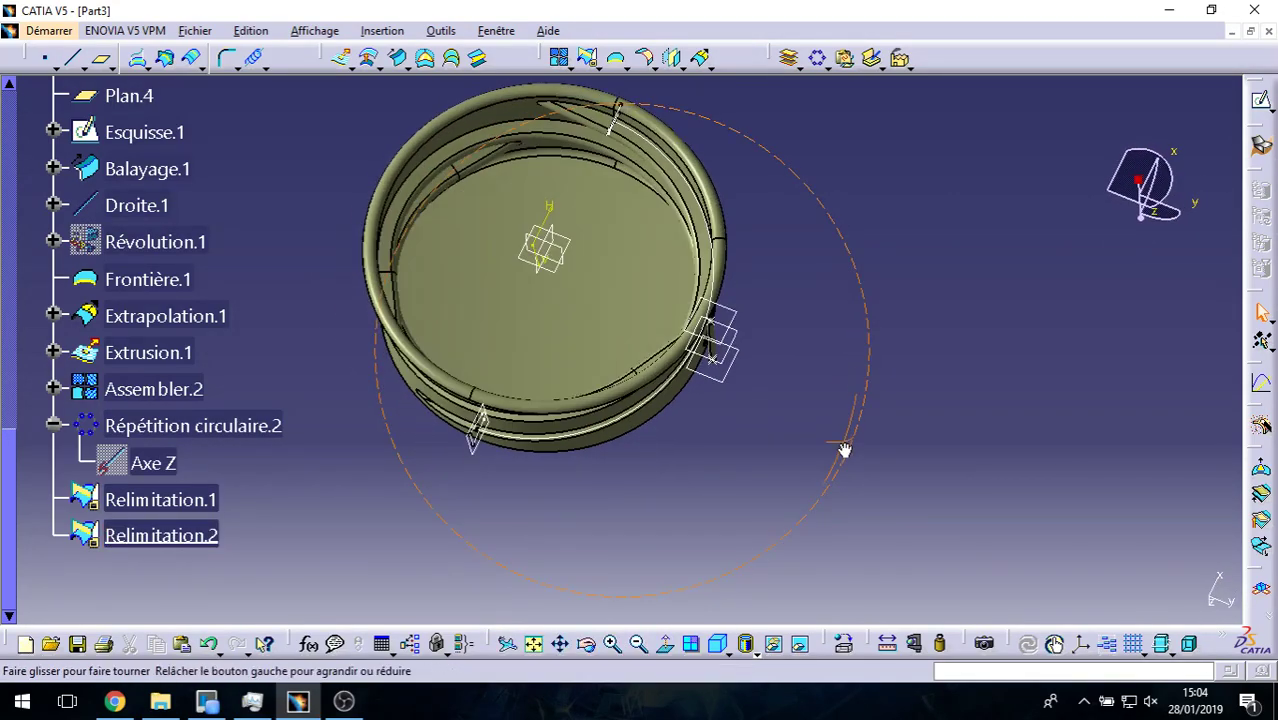
left_click(759, 650)
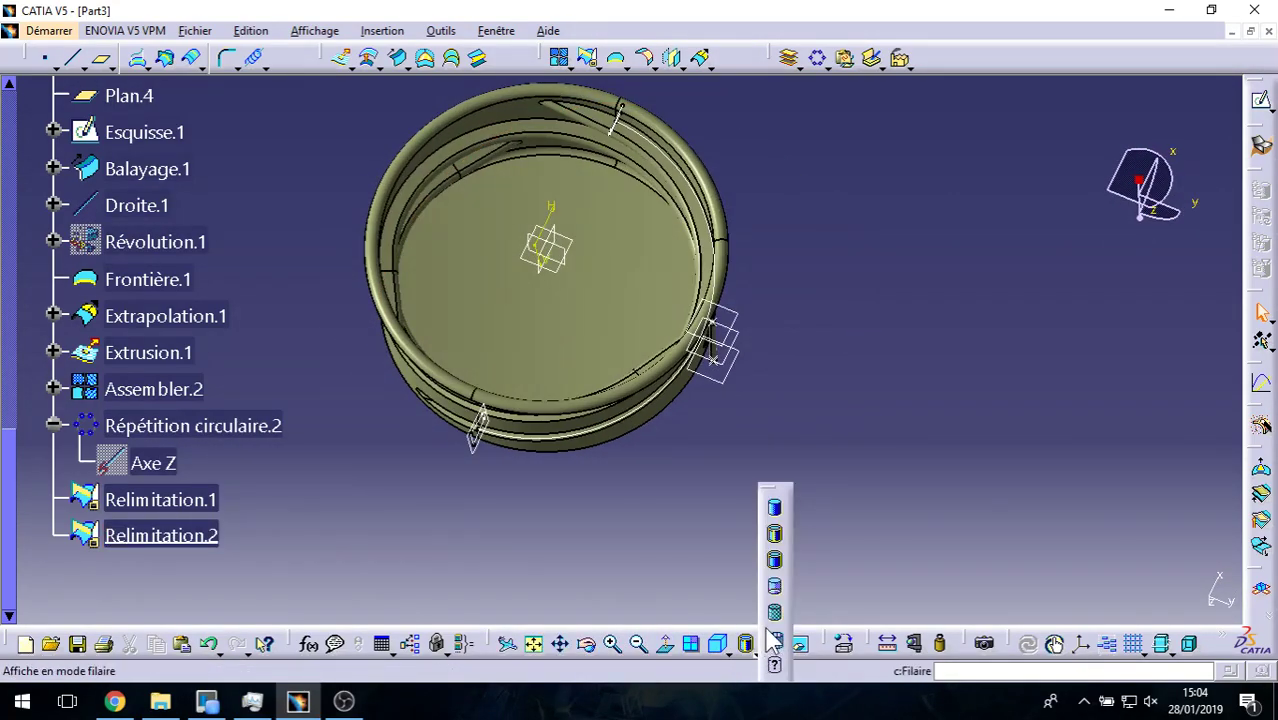
left_click(777, 537)
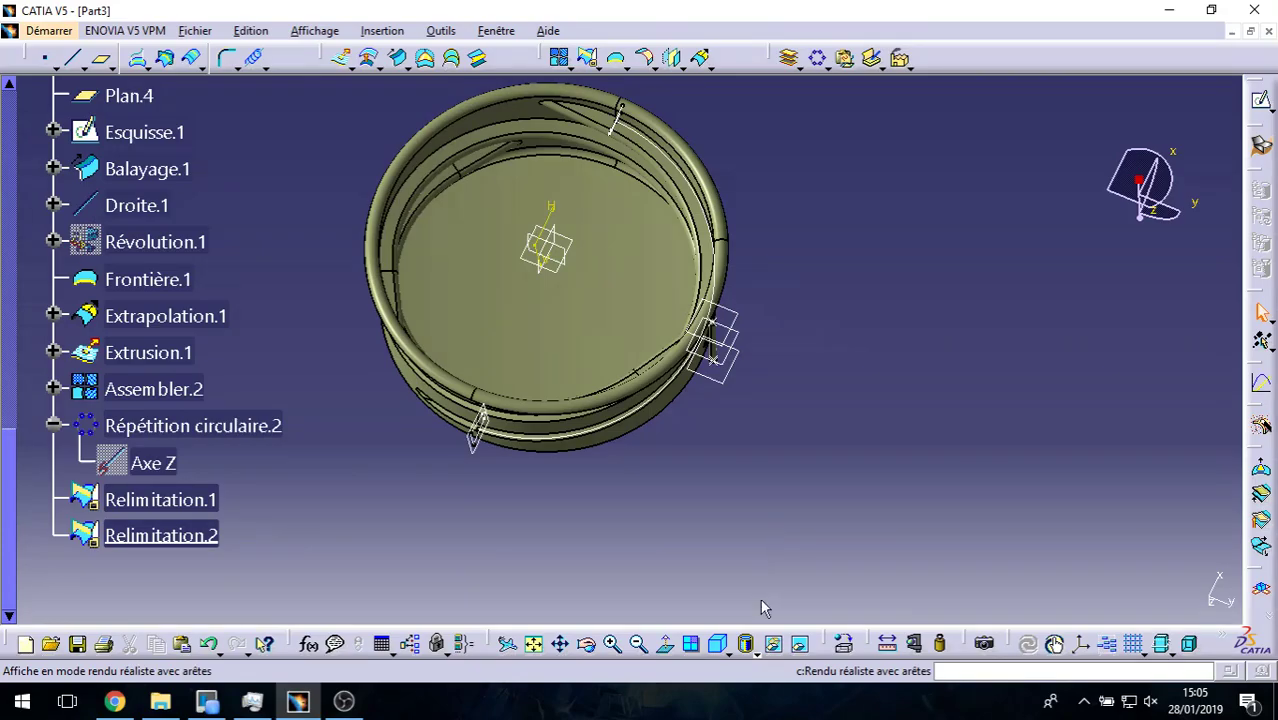
left_click(755, 648)
left_click(775, 563)
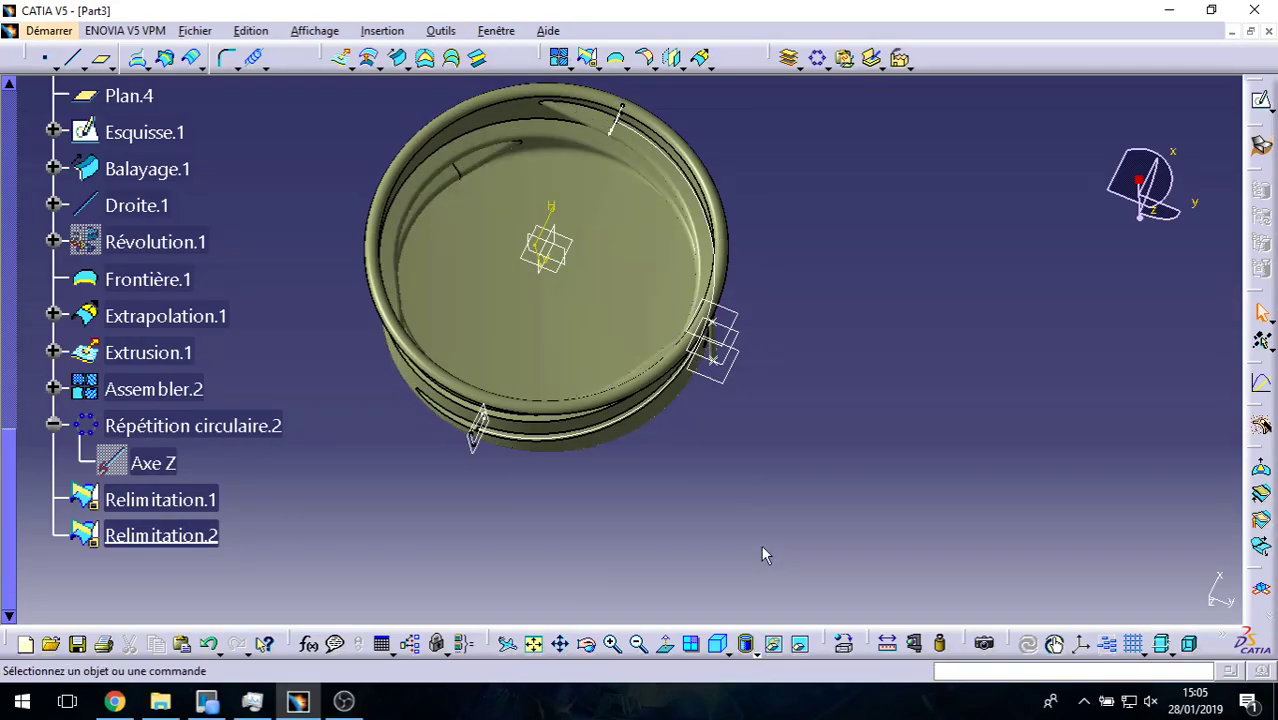
mouse_move(479, 465)
middle_mouse_down()
mouse_move(617, 418)
mouse_move(611, 297)
mouse_move(434, 403)
mouse_move(311, 434)
mouse_move(370, 442)
mouse_move(385, 488)
mouse_move(519, 408)
mouse_move(520, 468)
mouse_move(565, 391)
mouse_move(605, 205)
mouse_move(672, 291)
mouse_move(621, 285)
middle_mouse_up()
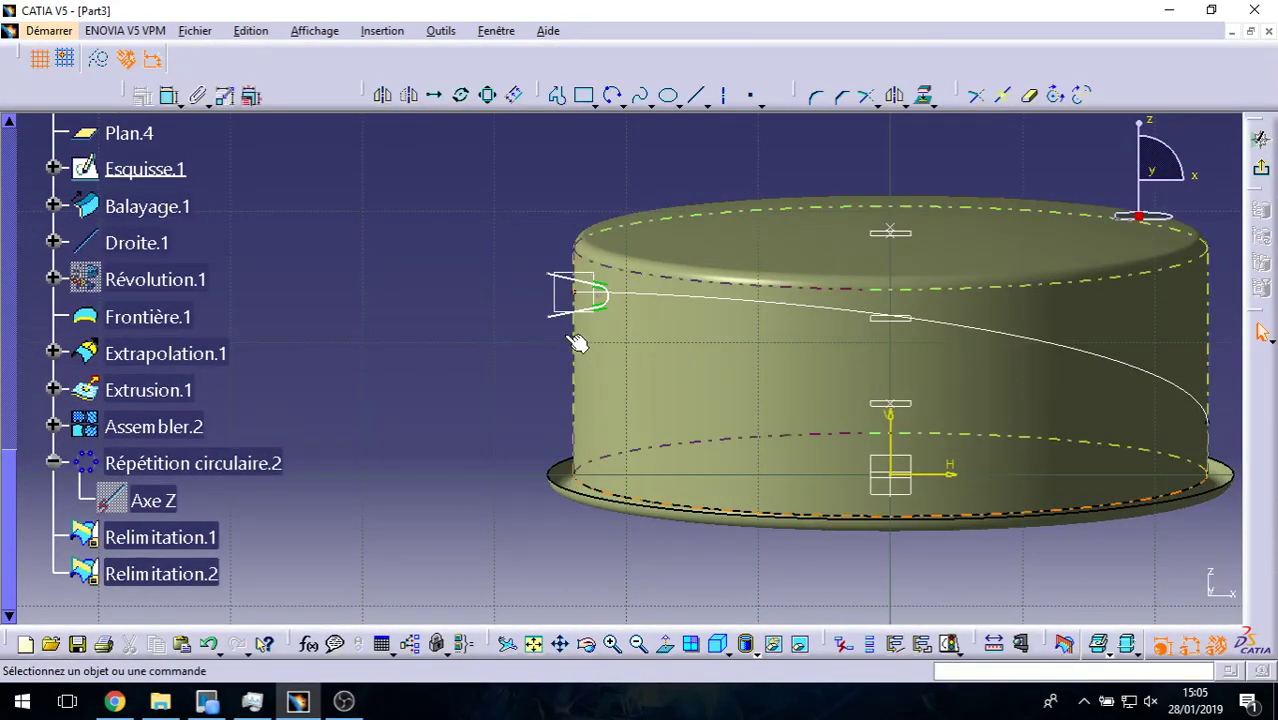
Step: Select Relimitation.2 and zoom in on the inner ramp area to inspect it
left_click(604, 298)
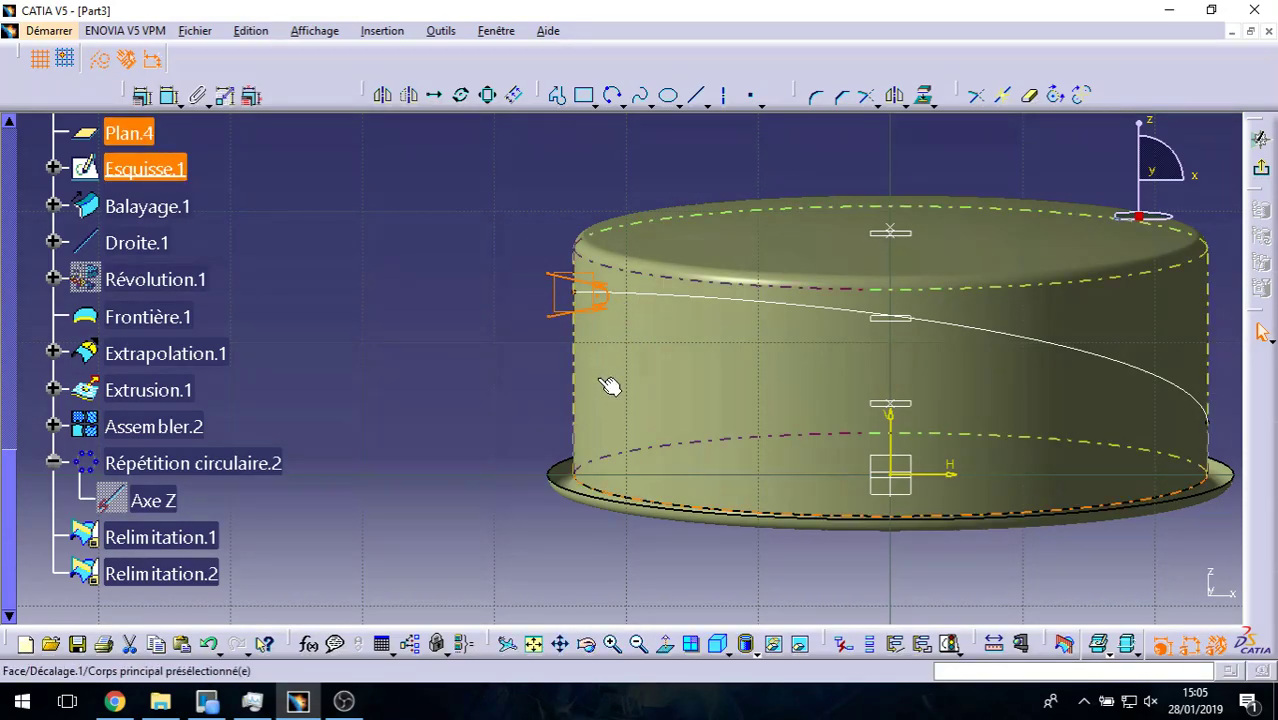
middle_click_drag(608, 383, 667, 251, "ctrl")
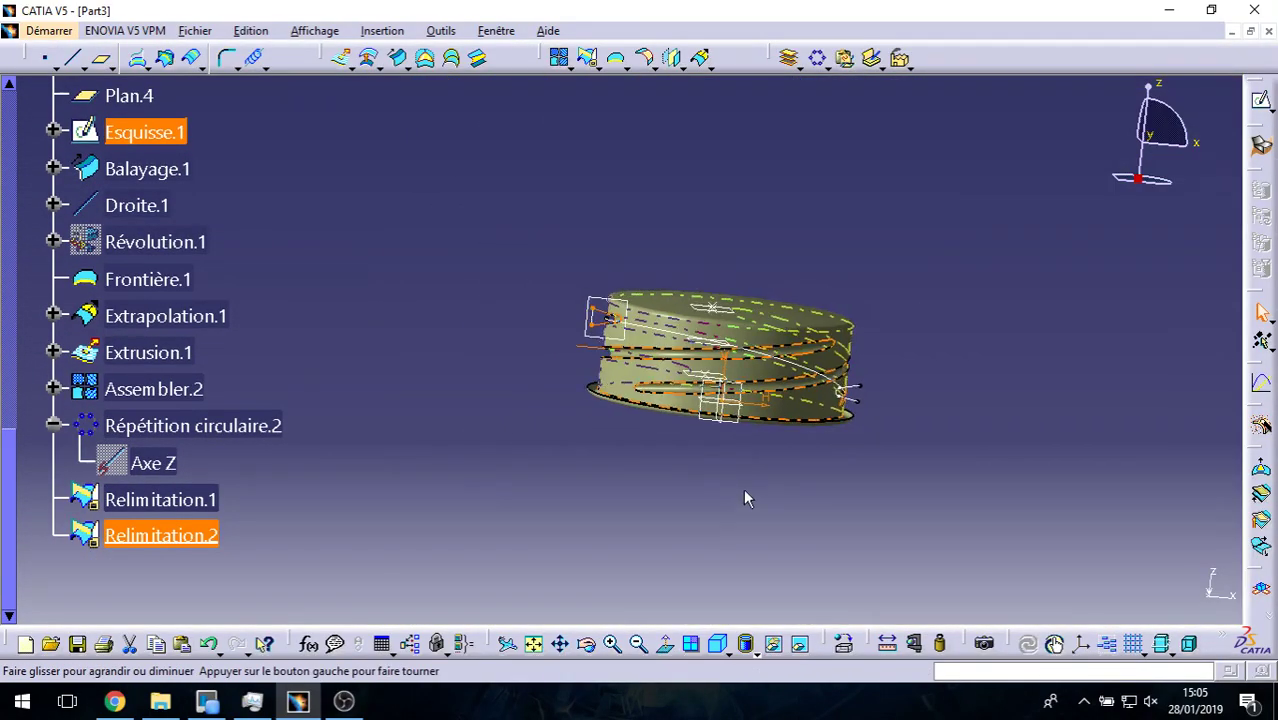
mouse_move(745, 497)
middle_mouse_down()
mouse_move(771, 131)
mouse_move(913, 479)
mouse_move(613, 352)
mouse_move(665, 220)
middle_mouse_up()
left_click(608, 242)
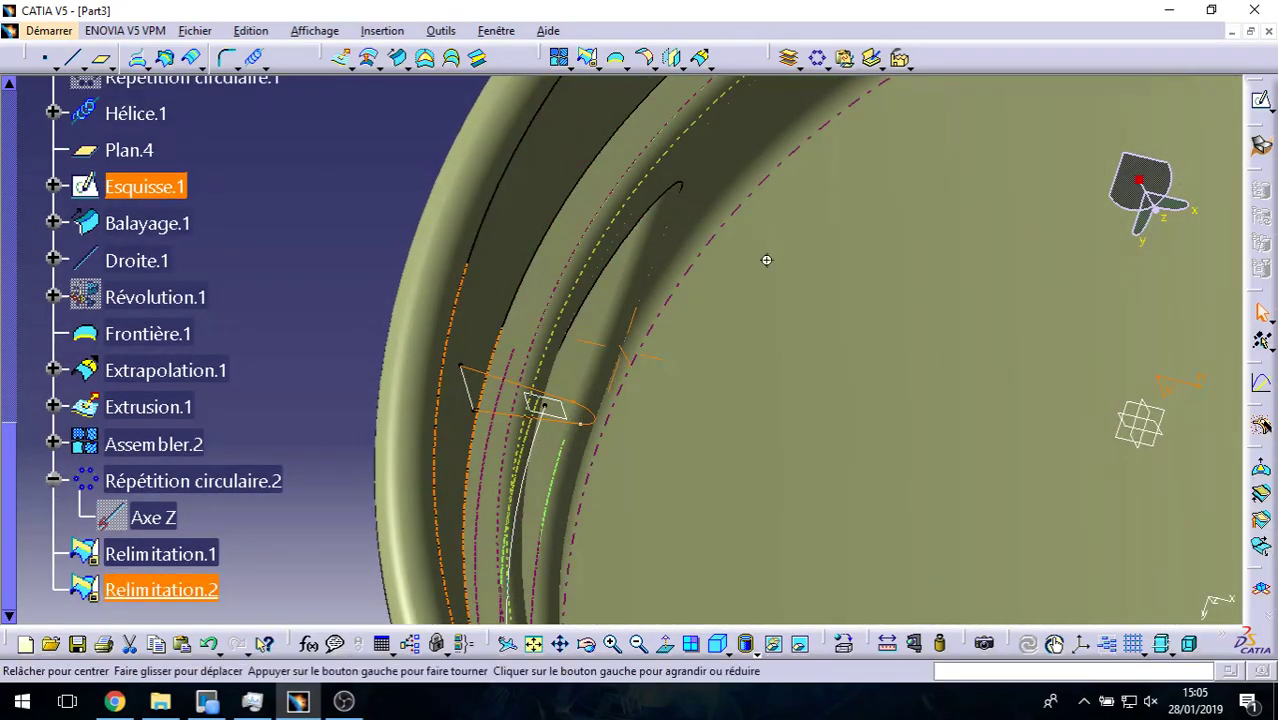
mouse_move(765, 260)
middle_mouse_down()
mouse_move(777, 446)
mouse_move(887, 280)
mouse_move(812, 339)
mouse_move(770, 285)
mouse_move(556, 405)
mouse_move(821, 371)
mouse_move(898, 291)
mouse_move(730, 346)
mouse_move(462, 348)
mouse_move(514, 482)
mouse_move(648, 522)
mouse_move(605, 386)
mouse_move(790, 462)
mouse_move(700, 450)
mouse_move(790, 251)
middle_mouse_up()
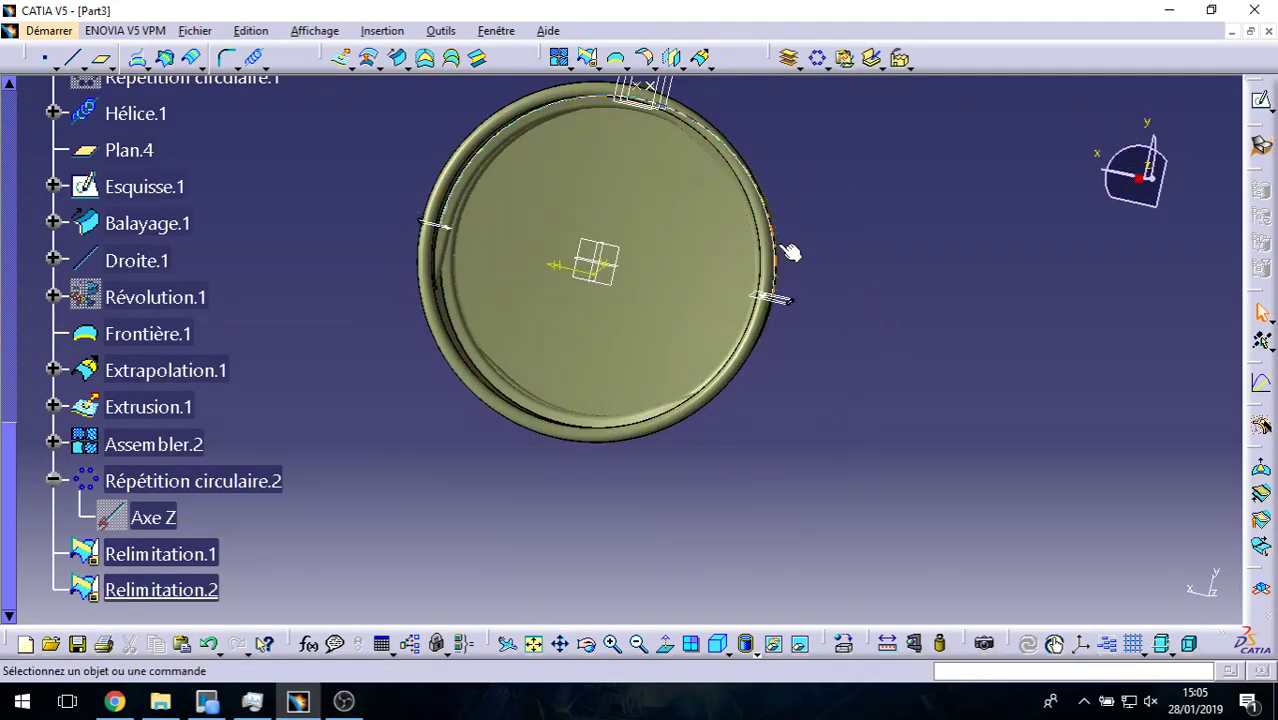
Step: Move the fillet body and knurled groove body from hidden space back to visible geometry
middle_click_drag(422, 304, 851, 658)
left_click(801, 644)
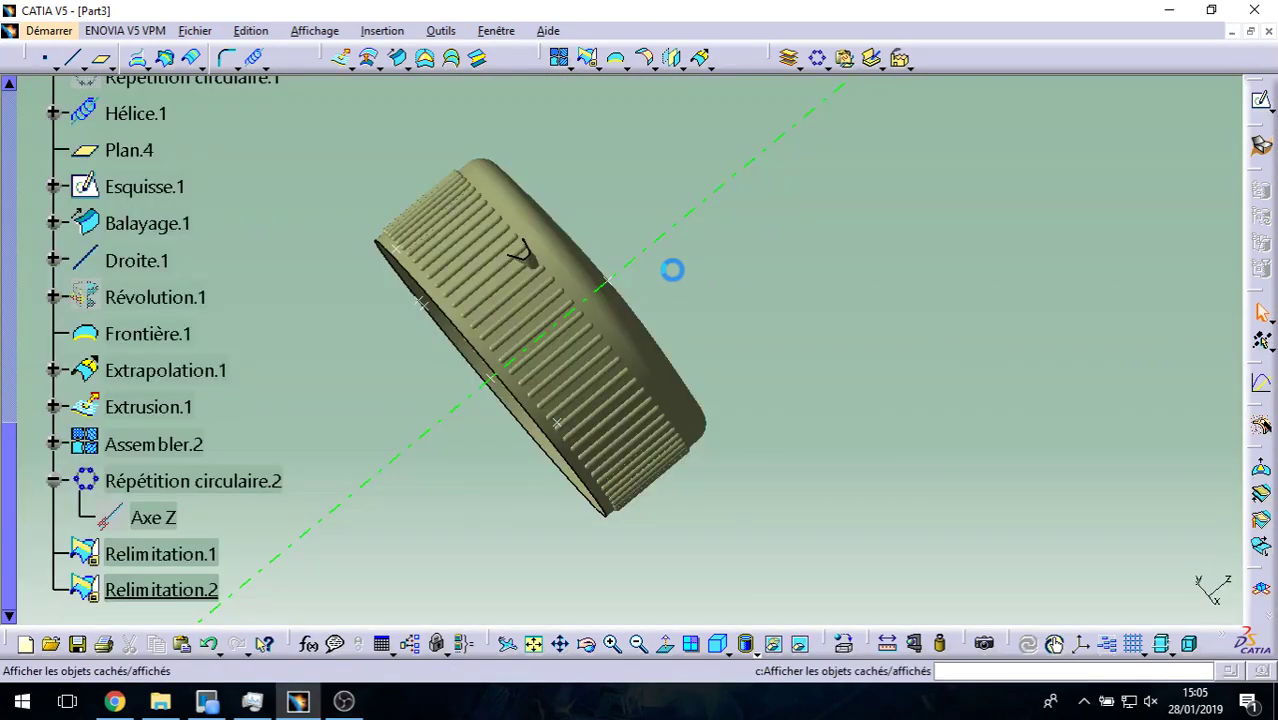
right_click(630, 340)
left_click(690, 355)
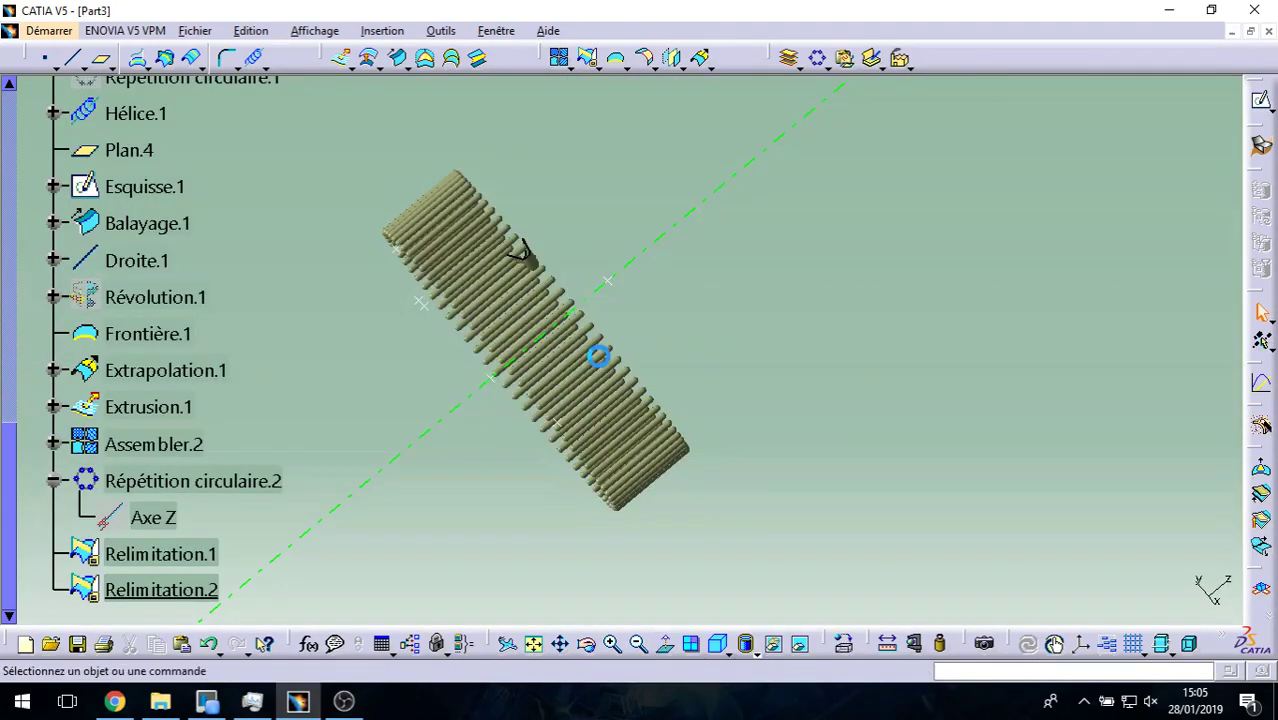
right_click(600, 400)
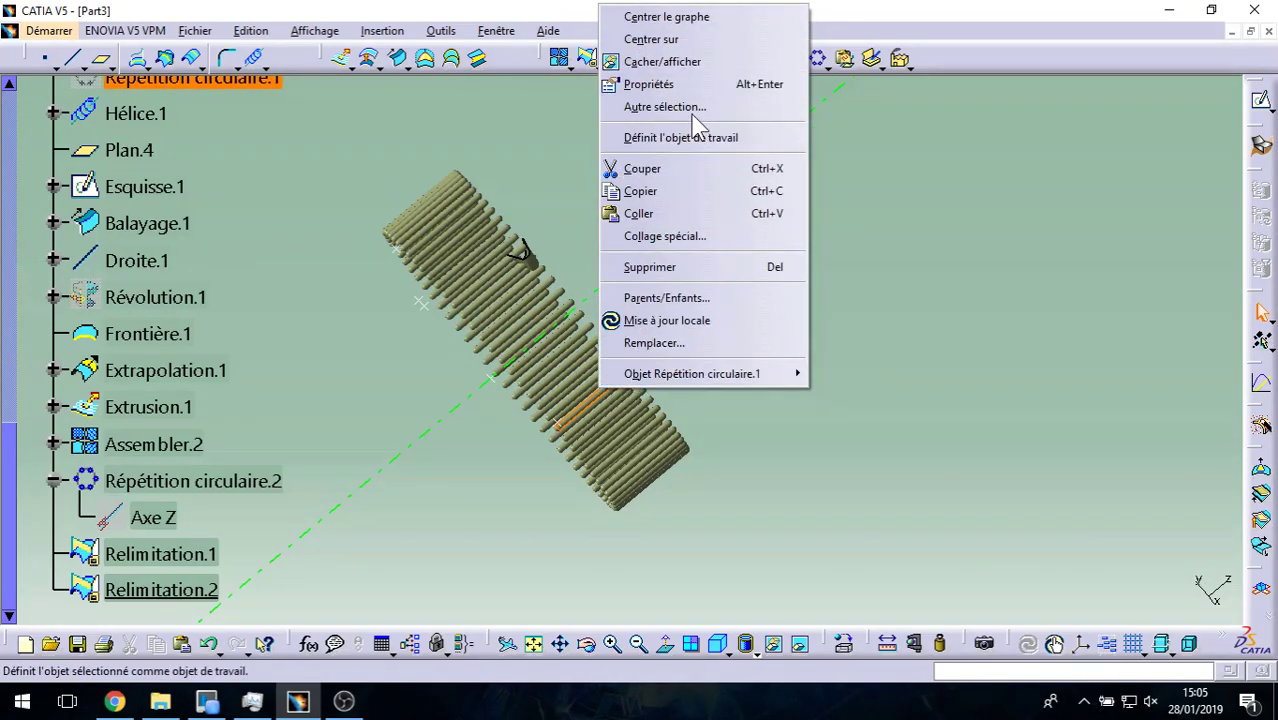
left_click(650, 63)
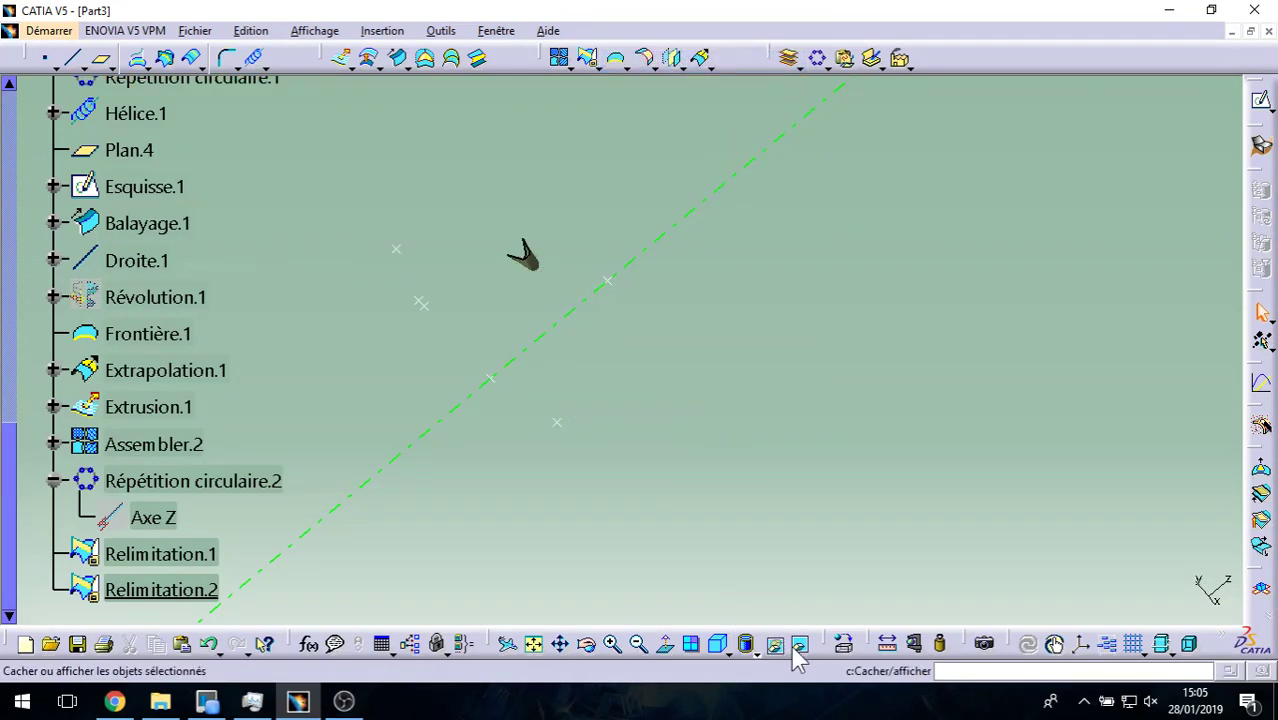
mouse_move(522, 256)
middle_mouse_down()
mouse_move(826, 406)
mouse_move(561, 459)
mouse_move(476, 302)
mouse_move(739, 499)
mouse_move(542, 399)
mouse_move(762, 262)
mouse_move(713, 593)
mouse_move(613, 379)
mouse_move(705, 342)
middle_mouse_up()
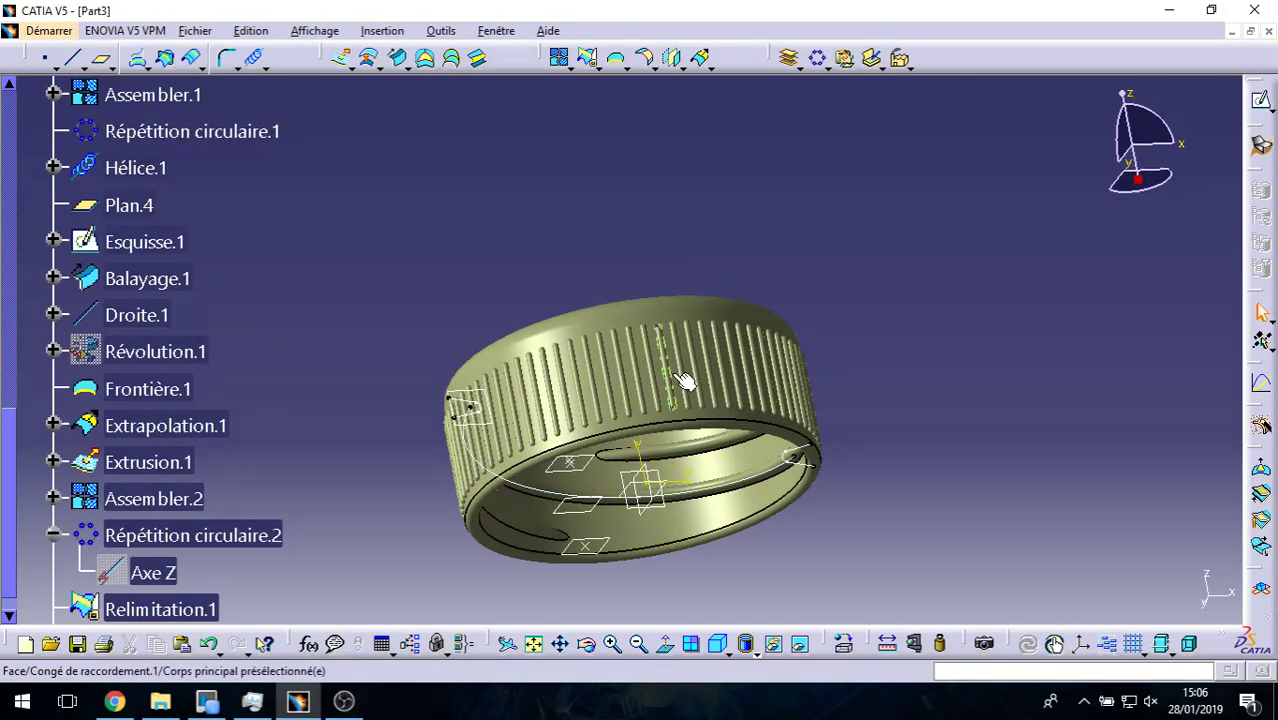
Step: Select the circular groove pattern and bring up the Tools > Hide by-type choices
left_click(250, 130)
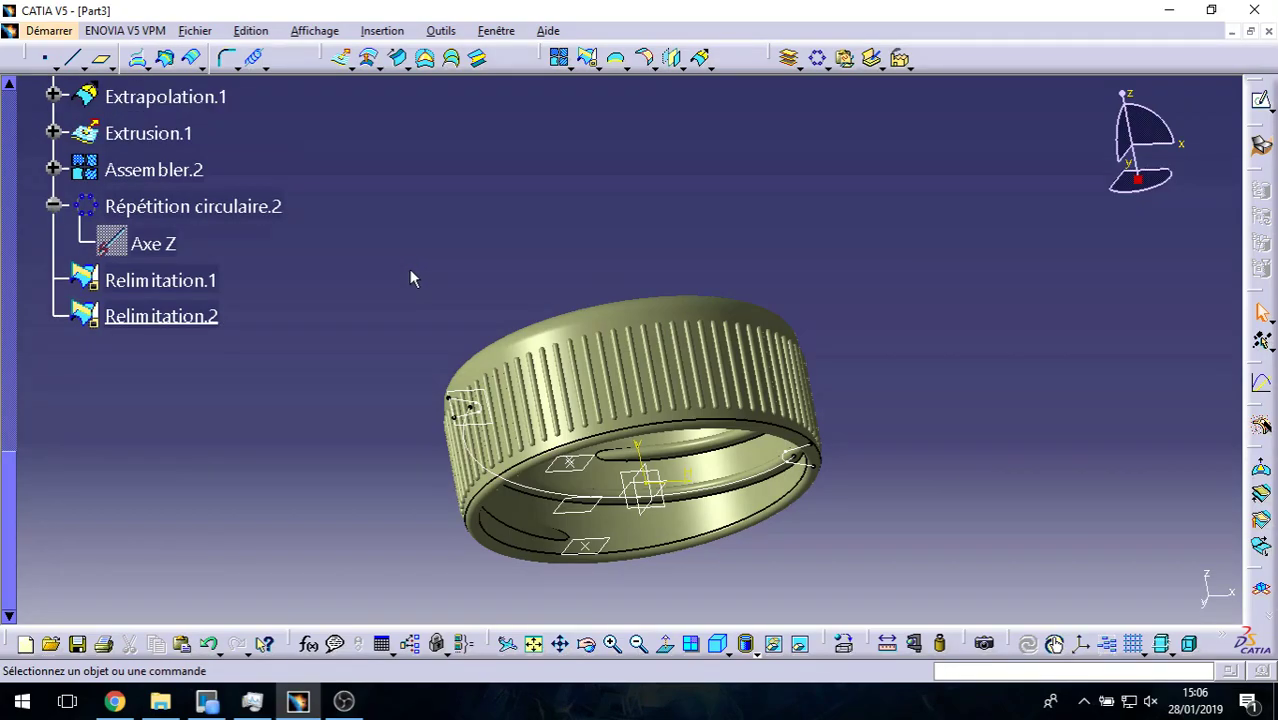
left_click(441, 31)
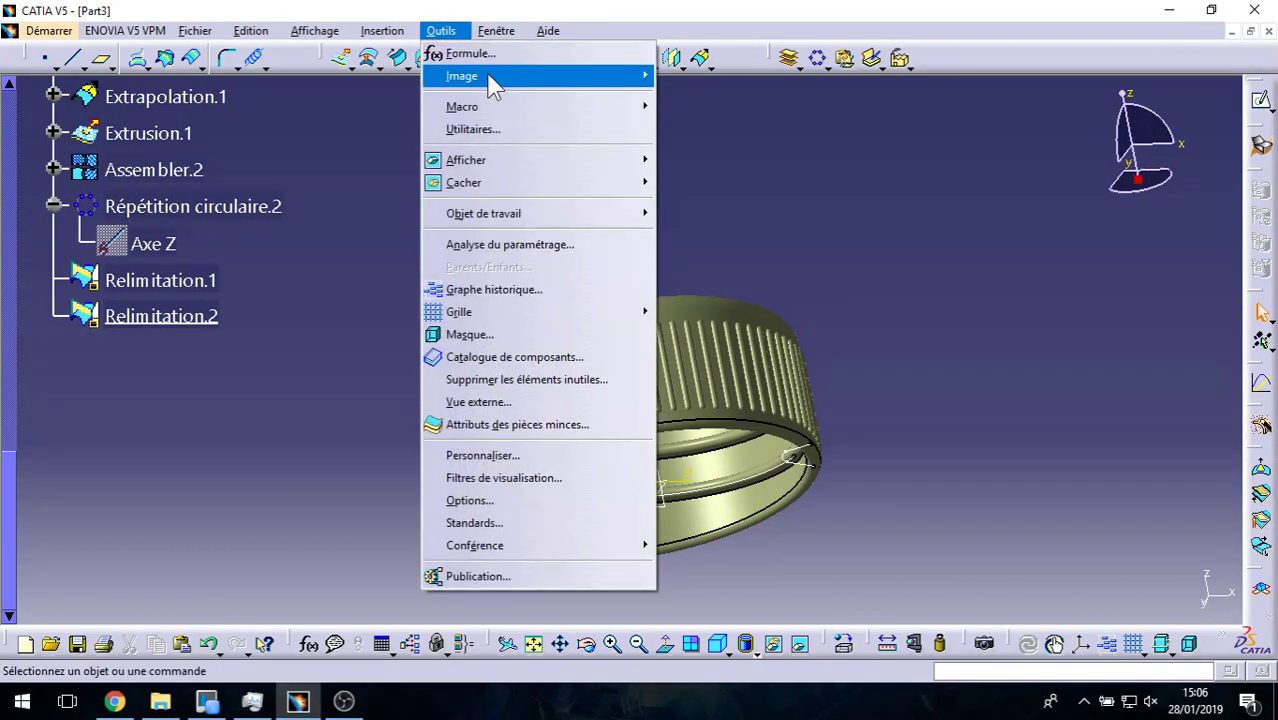
mouse_move(464, 183)
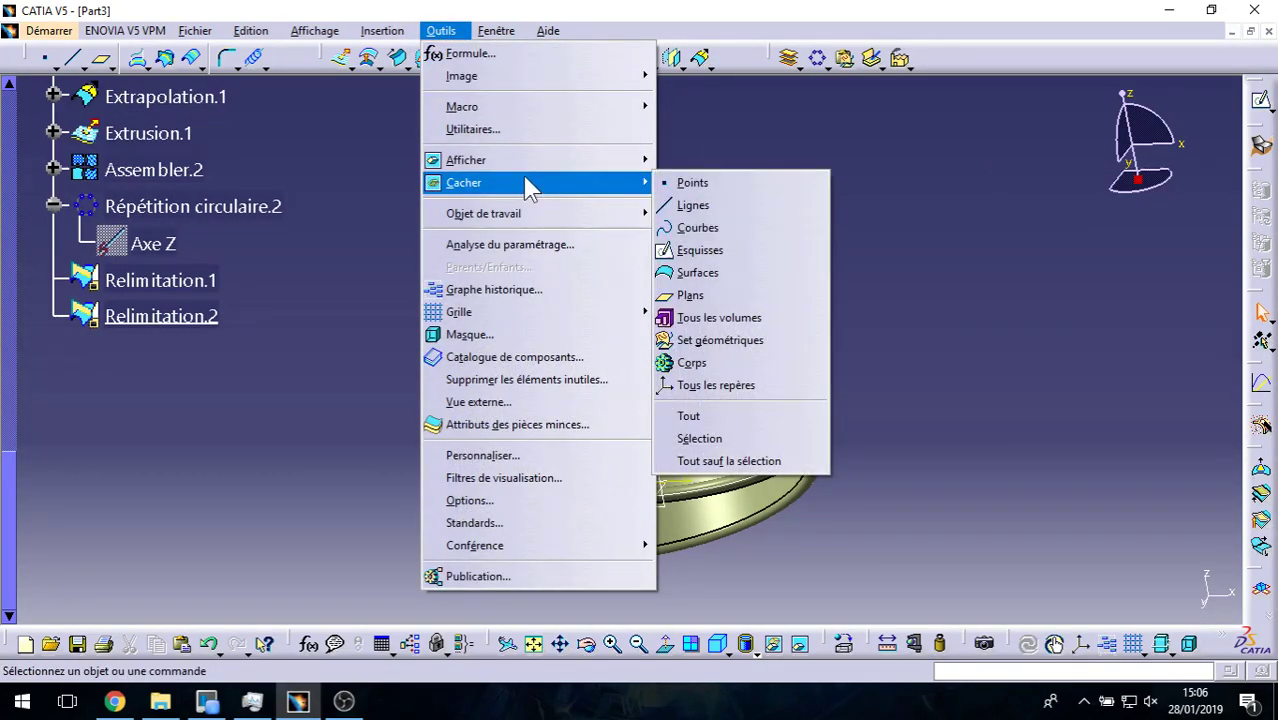
Step: Hide all sketches, curves and points with Tools > Hide
left_click(711, 250)
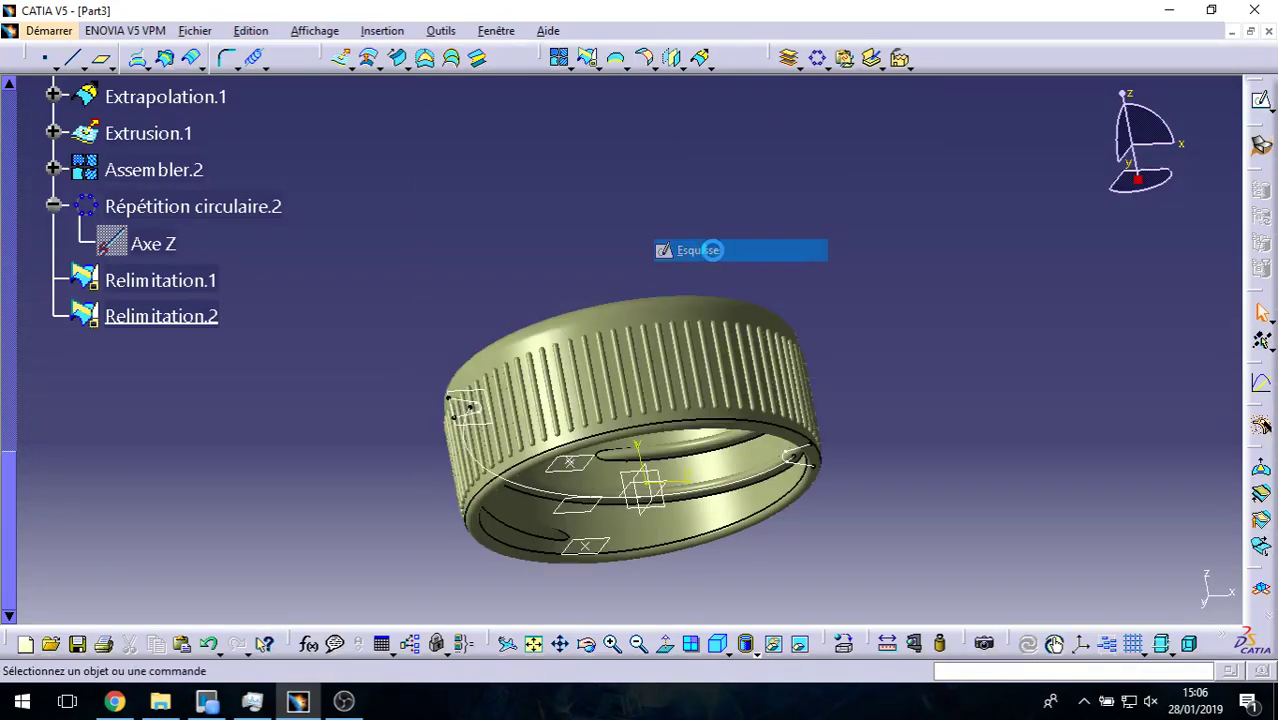
left_click(438, 31)
mouse_move(464, 182)
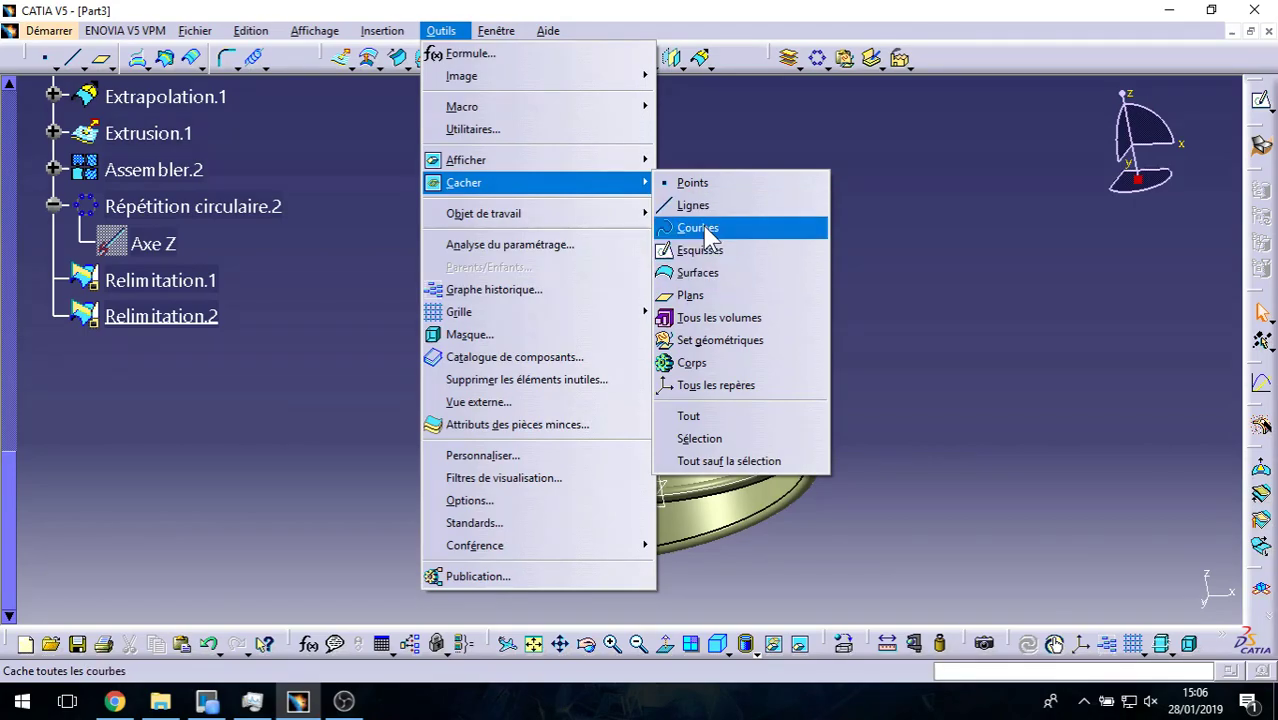
left_click(707, 229)
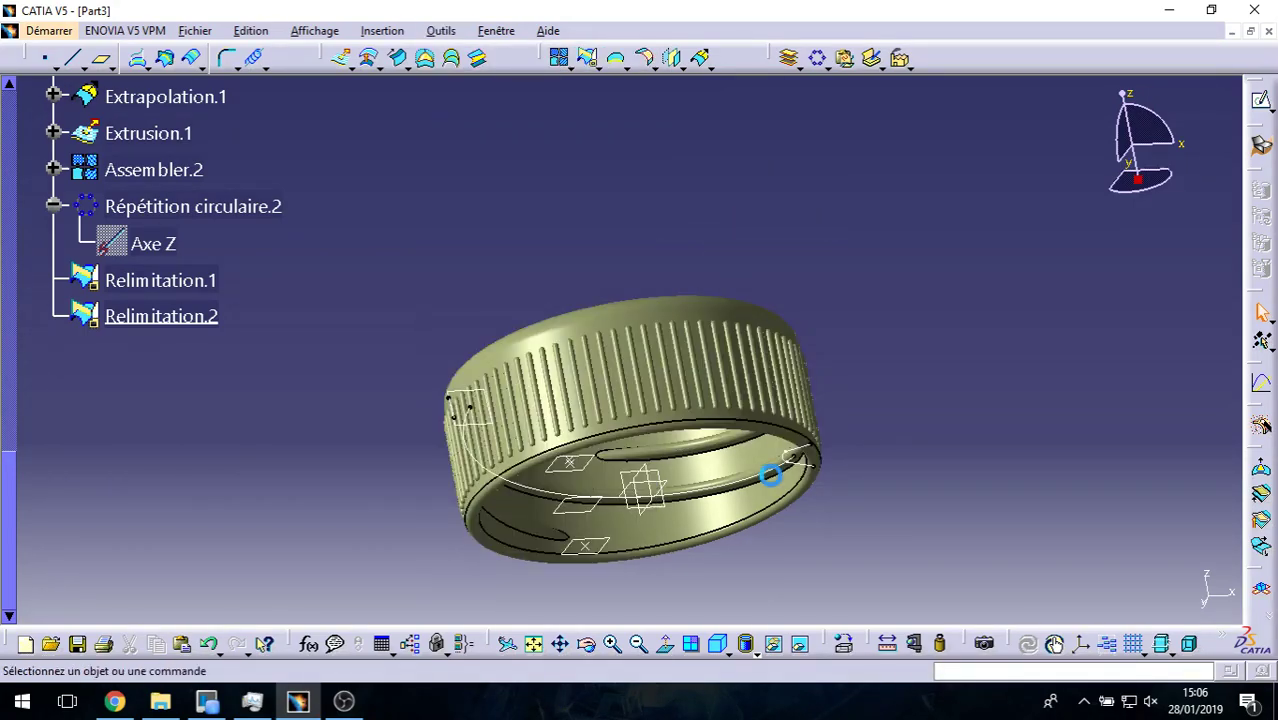
left_click(444, 32)
mouse_move(464, 183)
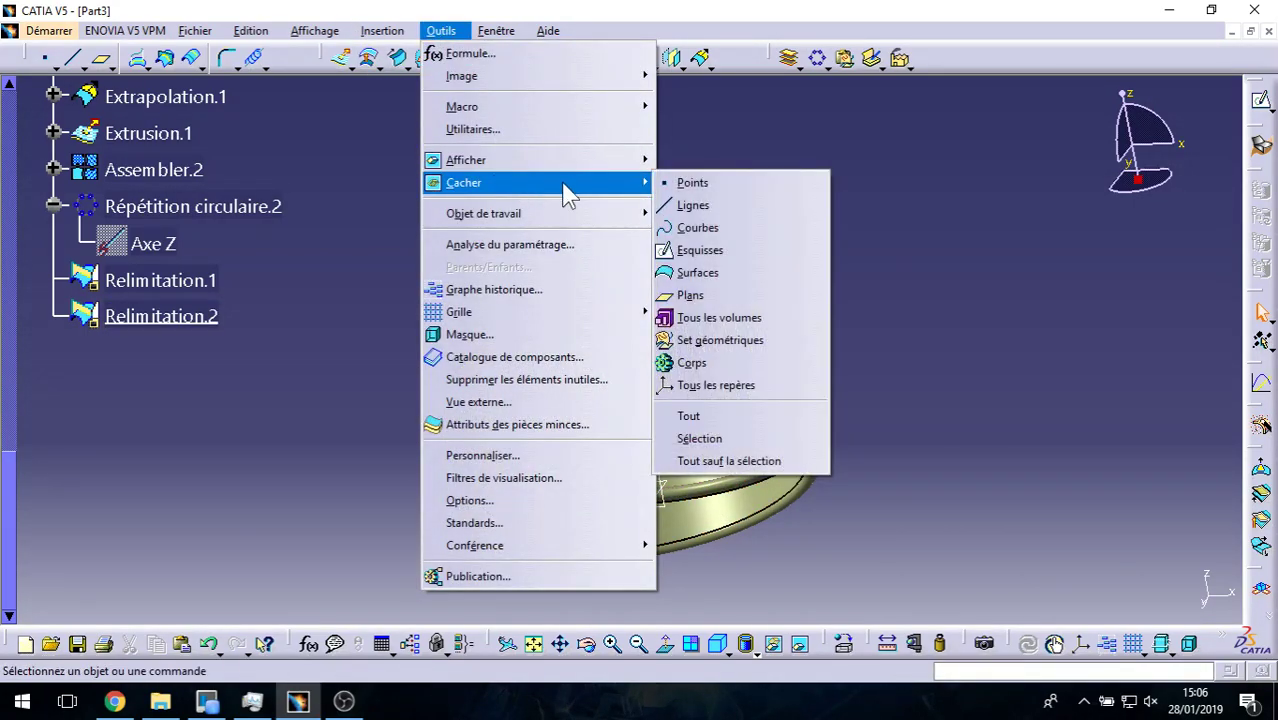
left_click(709, 188)
Step: Hide the knurled groove pattern and the slot surface, then select the cap's remaining surfaces
mouse_move(630, 225)
middle_mouse_down()
mouse_move(696, 365)
mouse_move(595, 273)
mouse_move(573, 297)
mouse_move(445, 257)
middle_mouse_up()
scroll(177, 334, "up", 2)
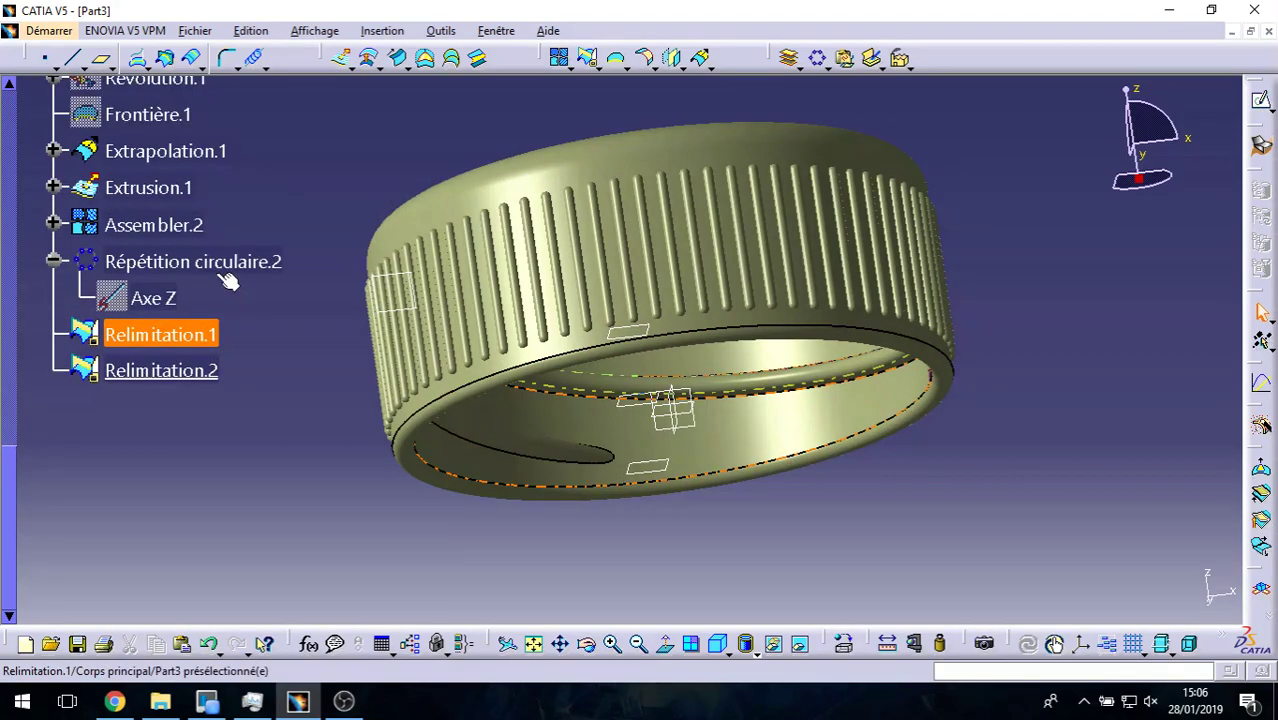
scroll(207, 372, "up", 3)
right_click(540, 256)
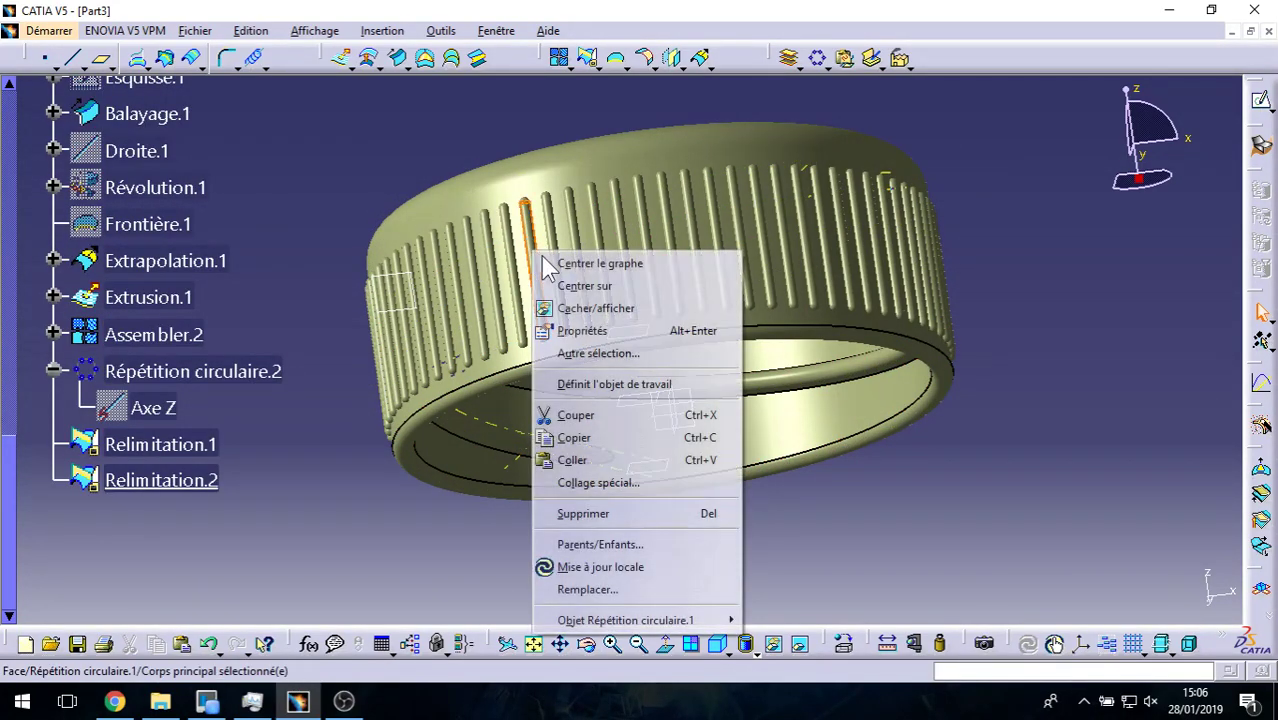
left_click(600, 306)
mouse_move(605, 312)
middle_mouse_down()
mouse_move(622, 251)
mouse_move(528, 211)
mouse_move(513, 277)
mouse_move(573, 225)
mouse_move(628, 300)
middle_mouse_up()
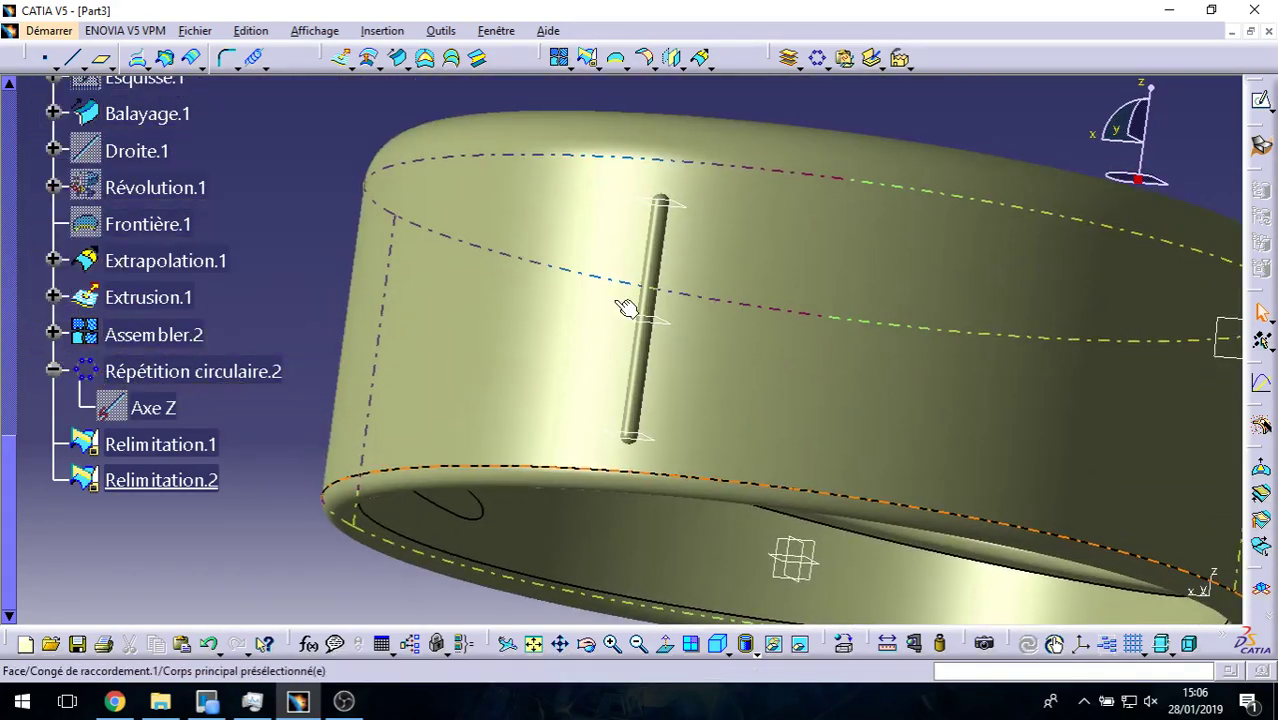
right_click(650, 270)
left_click(710, 327)
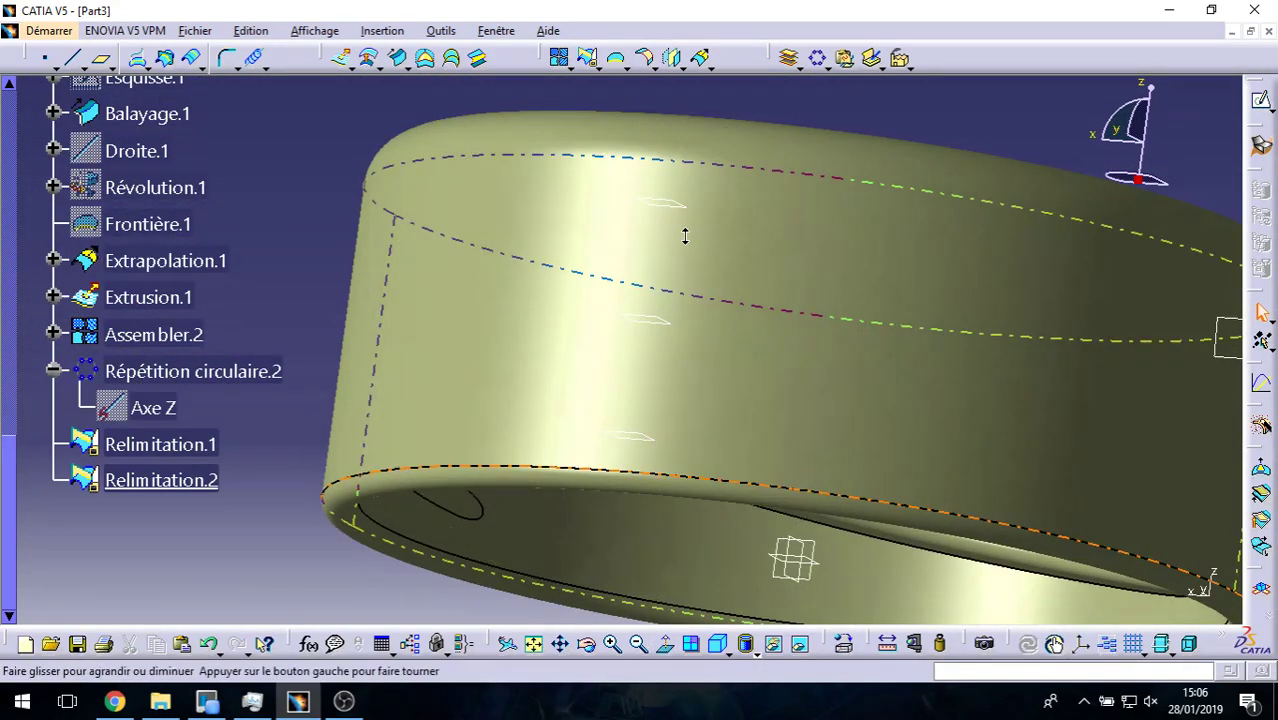
middle_click_drag(710, 327, 578, 240)
left_click_drag(448, 185, 940, 530)
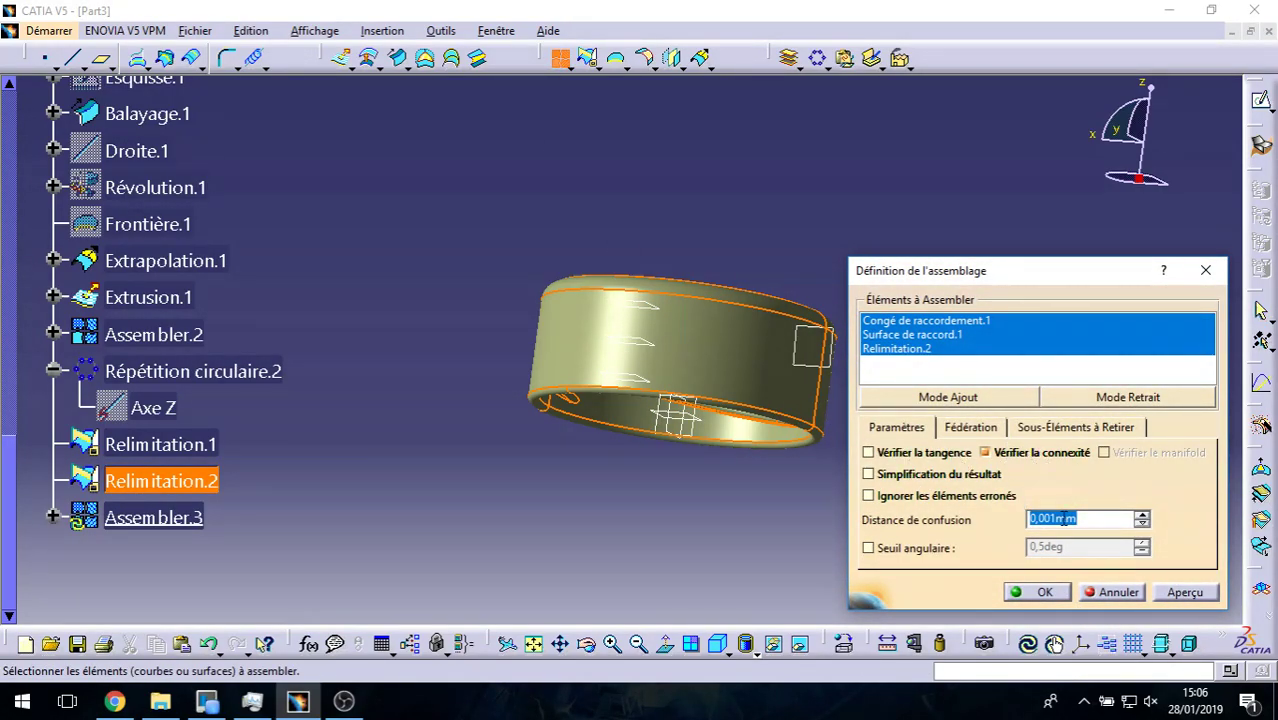
Step: Preview and confirm the join of Congé de raccordement.1, Surface de raccord.1 and Relimitation.2
left_click(1184, 605)
mouse_move(733, 511)
middle_mouse_down()
mouse_move(852, 183)
mouse_move(700, 241)
mouse_move(697, 139)
middle_mouse_up()
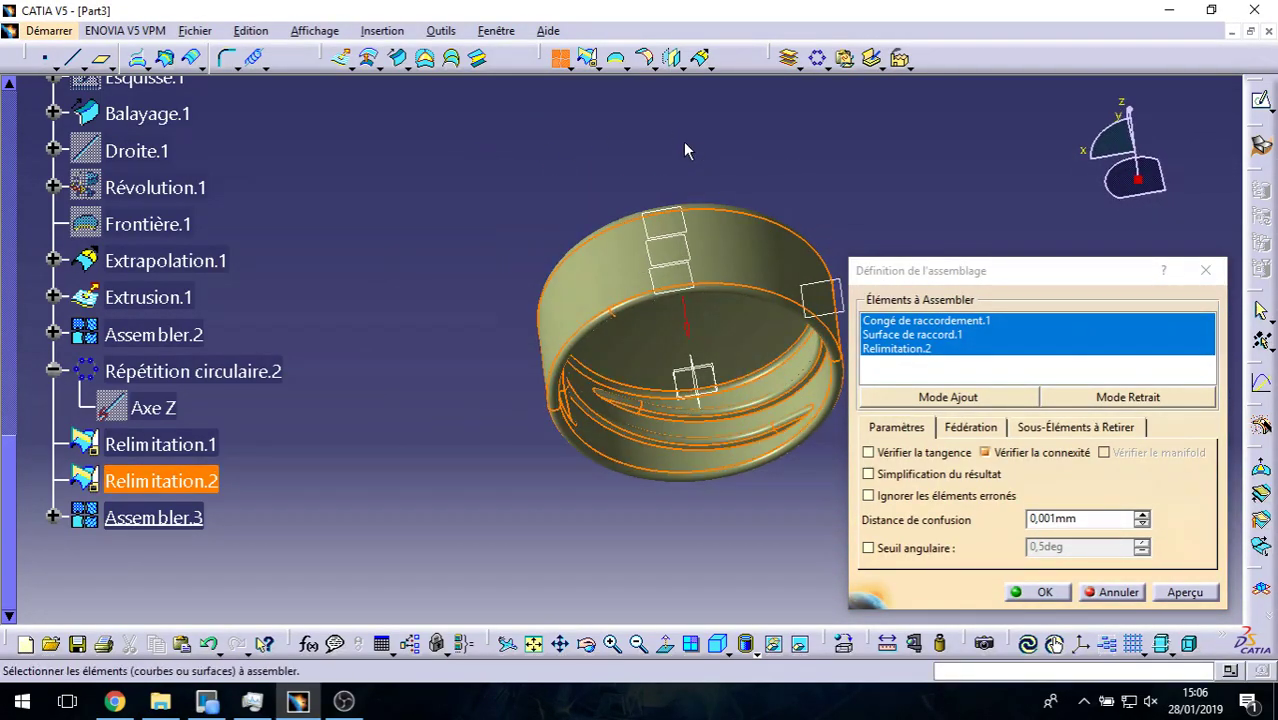
left_click(1043, 592)
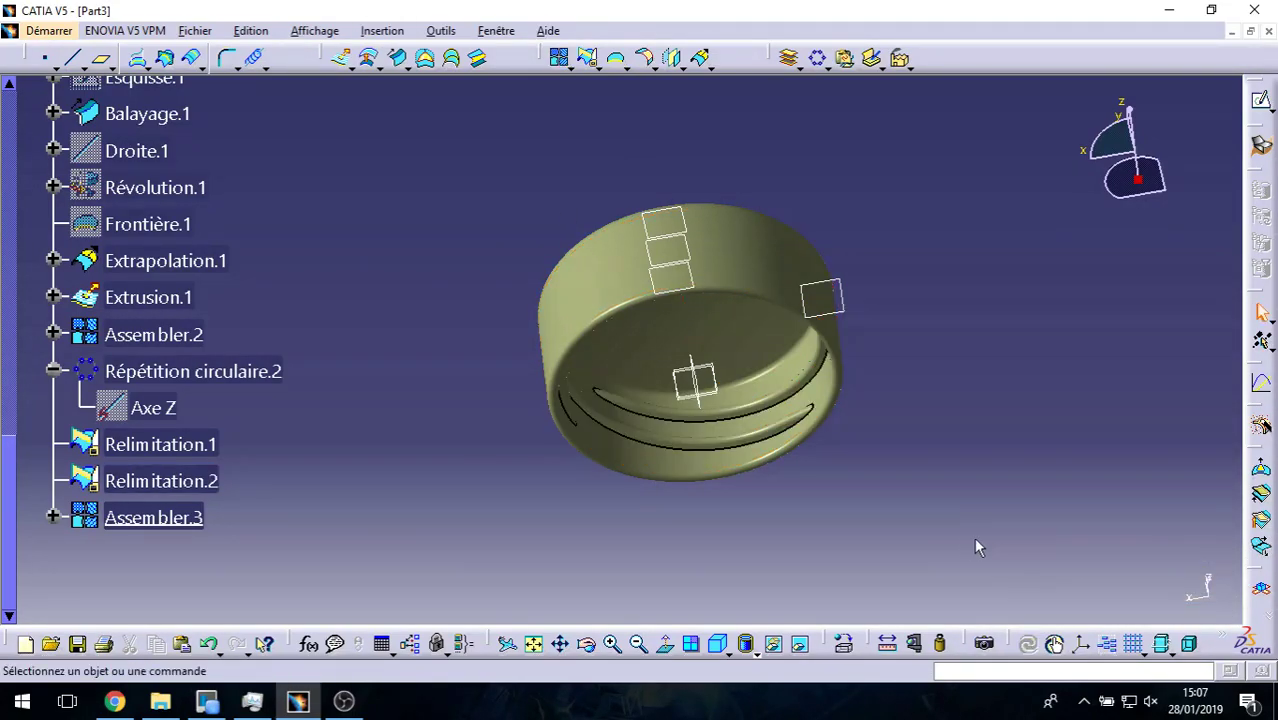
Step: In Part Design, close Assembler.3 into the solid Remplissage.1
left_click(48, 30)
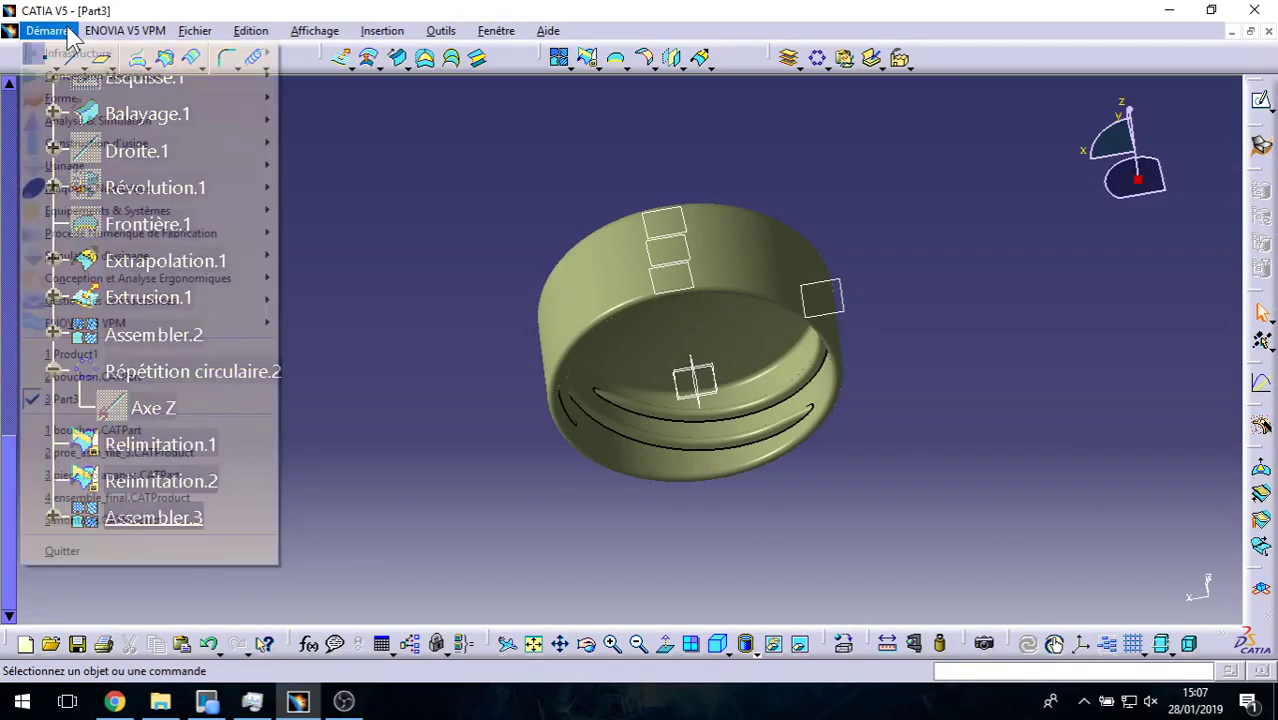
left_click(443, 93)
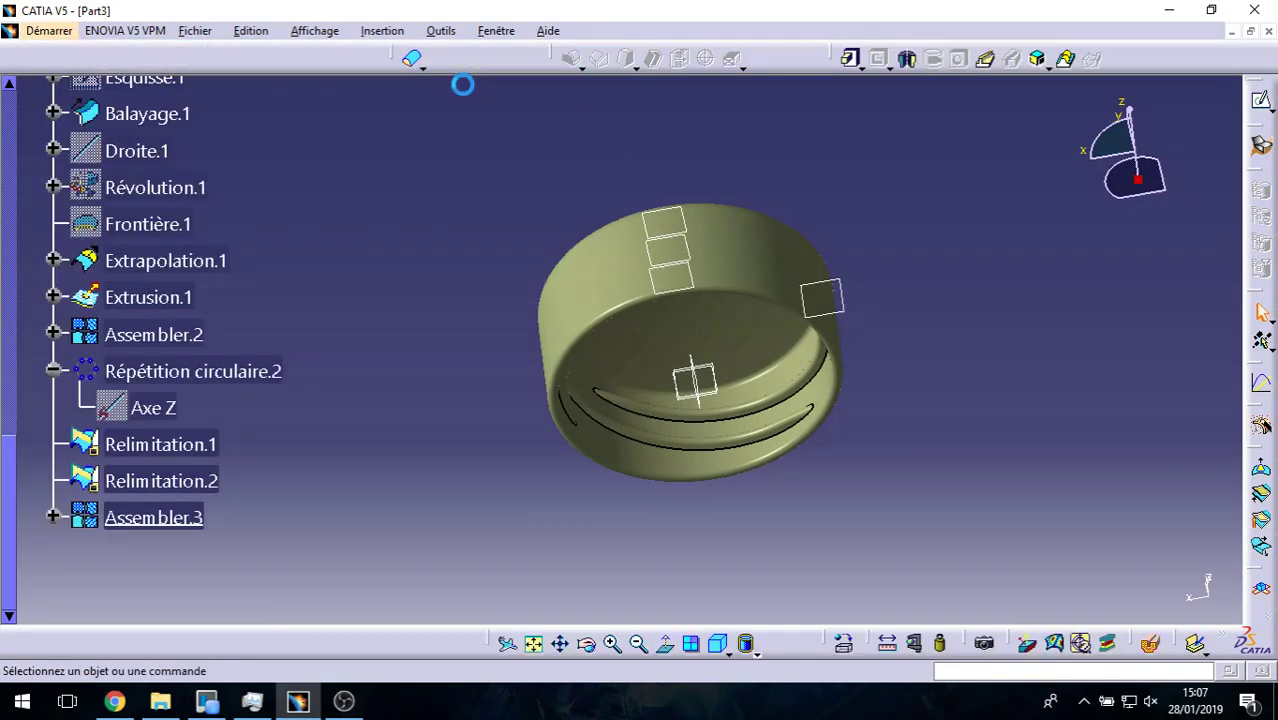
left_click(413, 60)
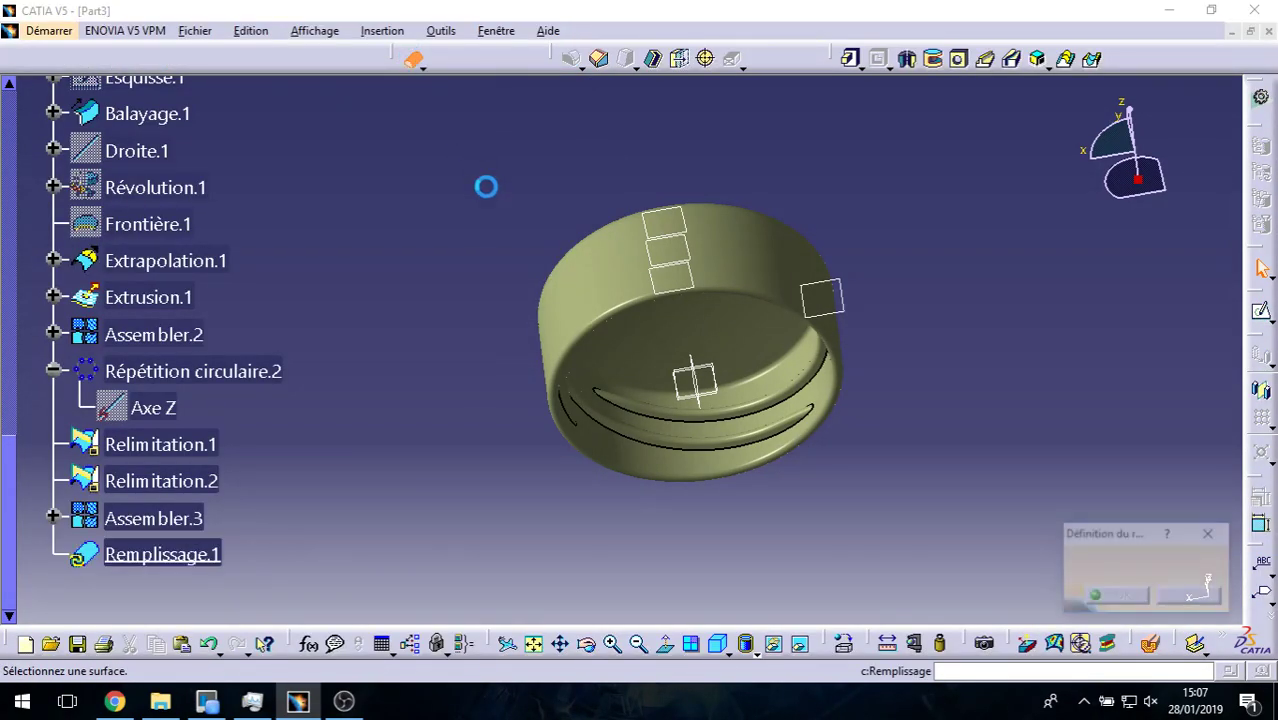
left_click(765, 260)
left_click(1122, 597)
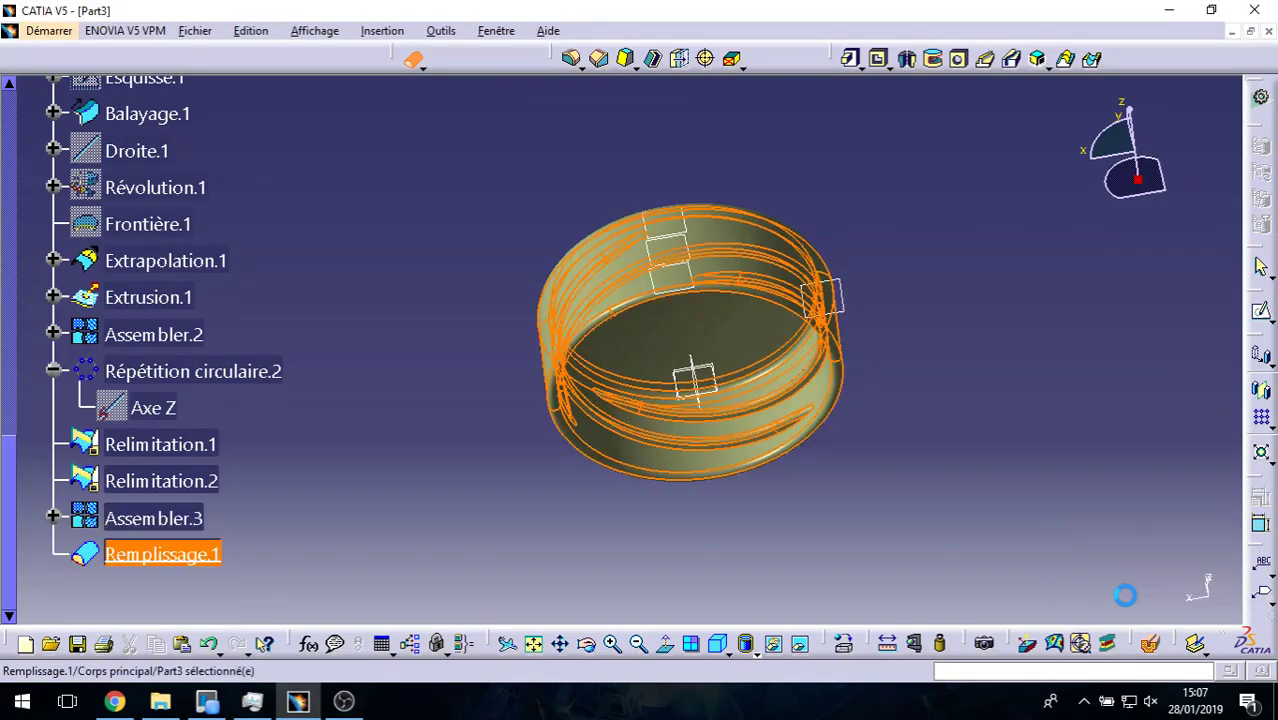
Step: Hide the Assembler.3 surface and orbit to inspect the solid ring
right_click(143, 527)
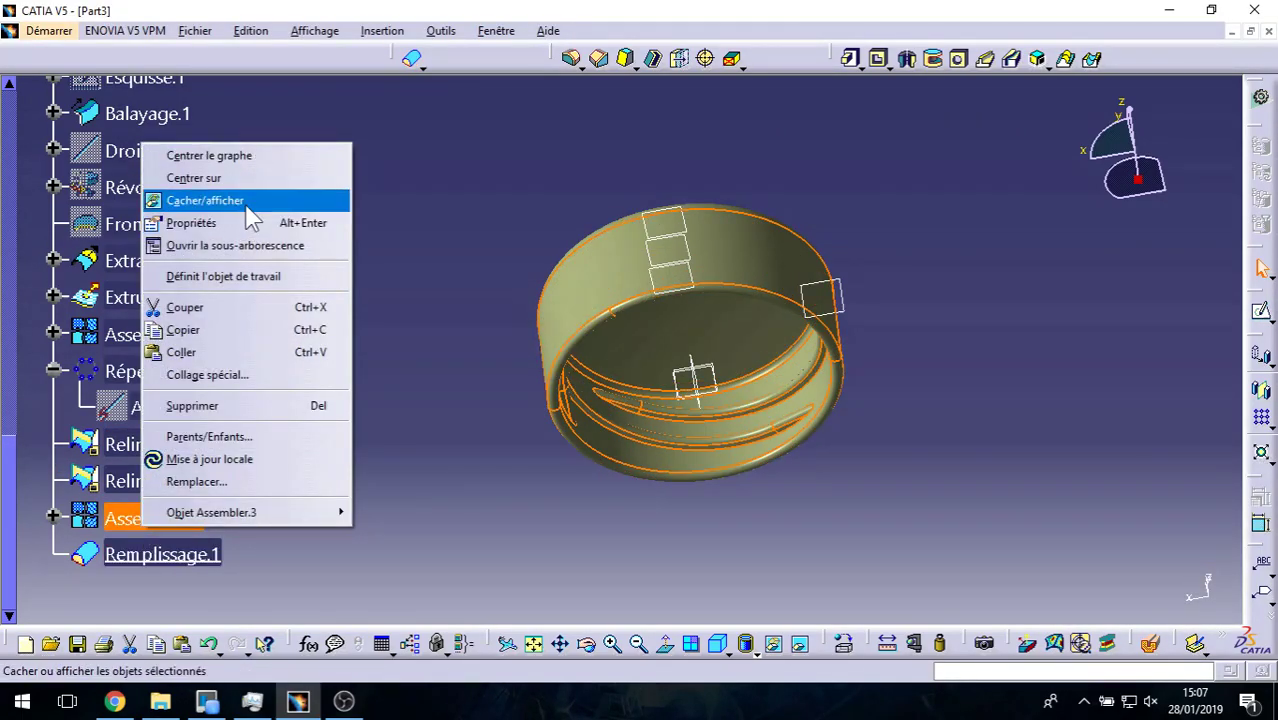
left_click(205, 200)
middle_click_drag(333, 368, 747, 365)
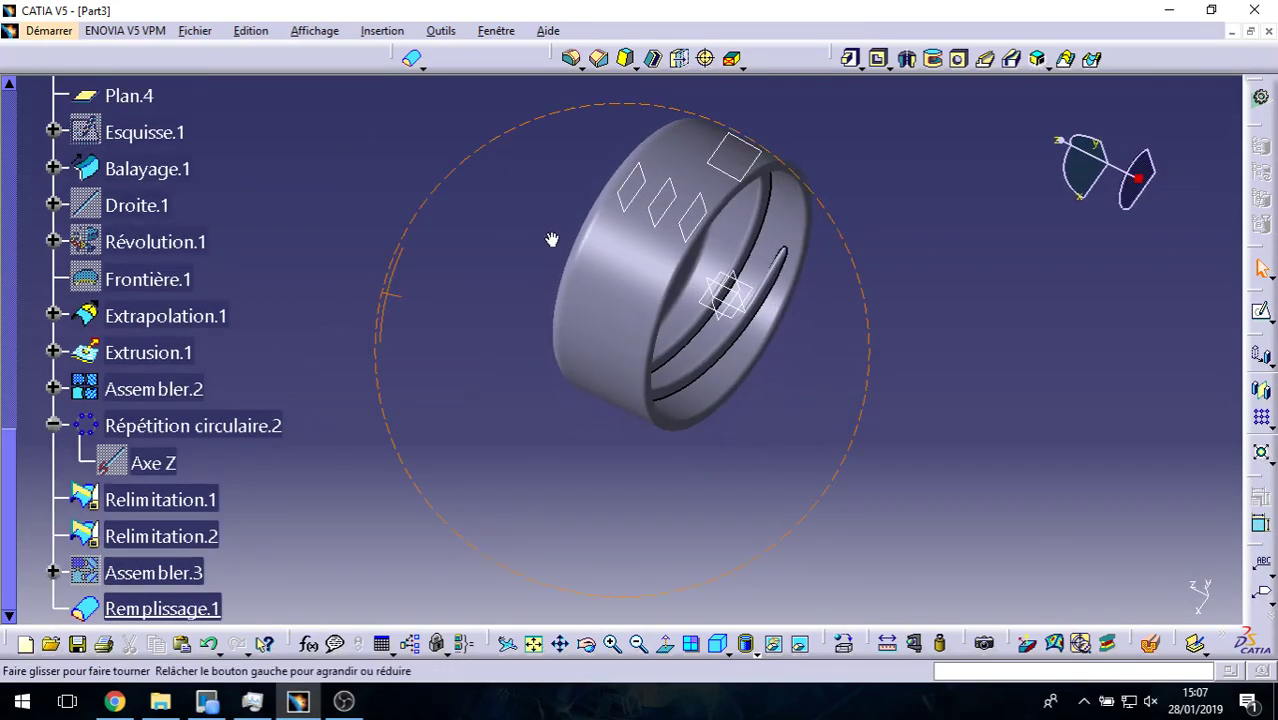
Step: Move the single rib rod surface from hidden space back to visible geometry
left_click(802, 646)
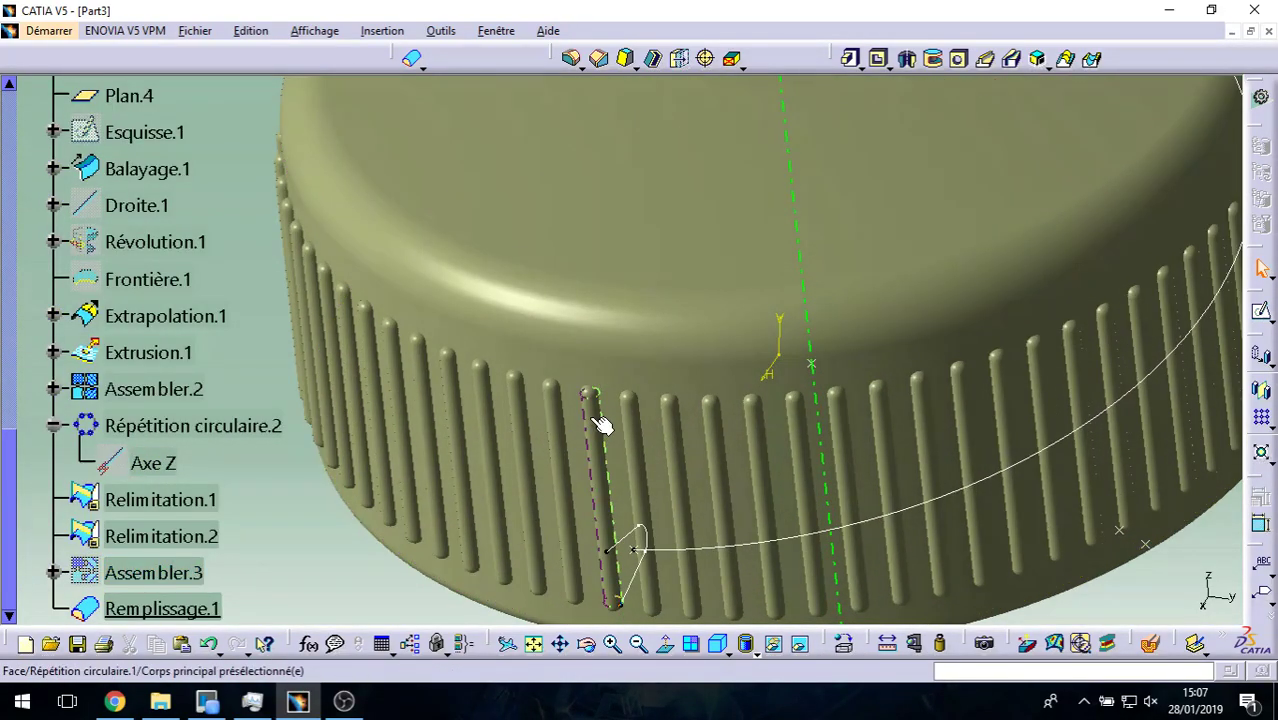
right_click(600, 423)
left_click(656, 134)
left_click(660, 90)
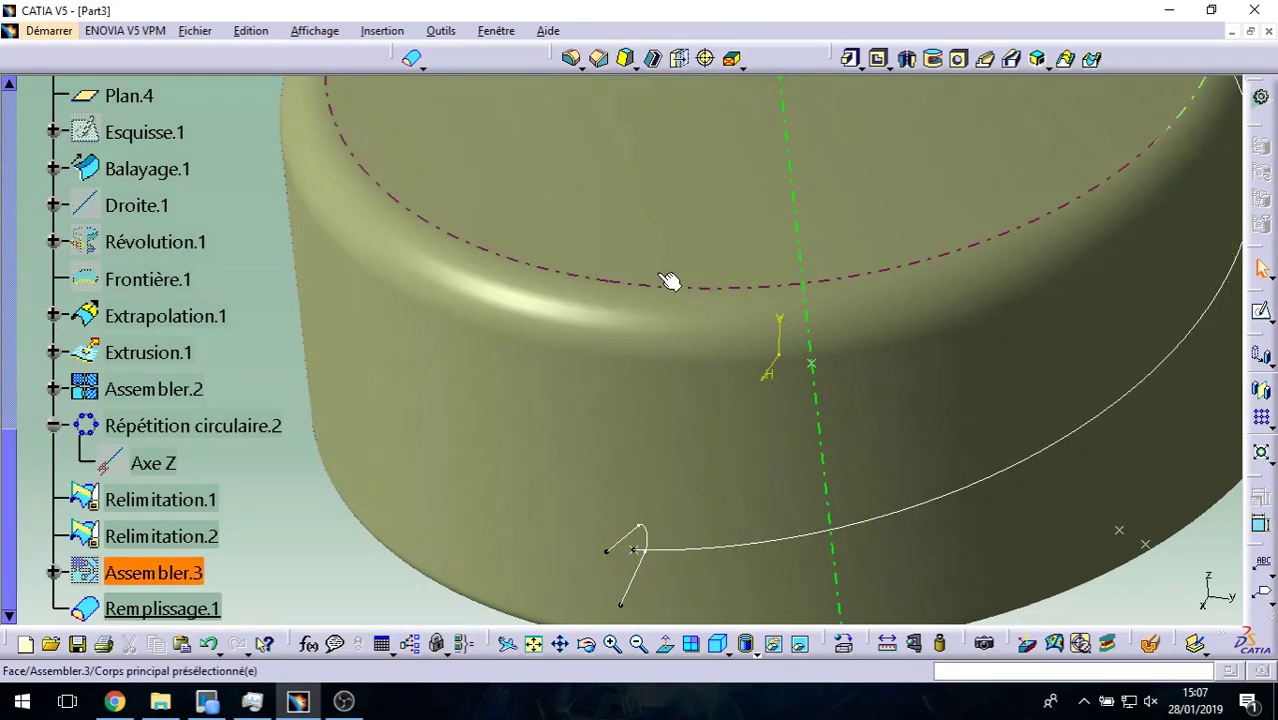
mouse_move(668, 281)
middle_mouse_down()
mouse_move(689, 484)
mouse_move(784, 379)
mouse_move(720, 217)
middle_mouse_up()
right_click(852, 298)
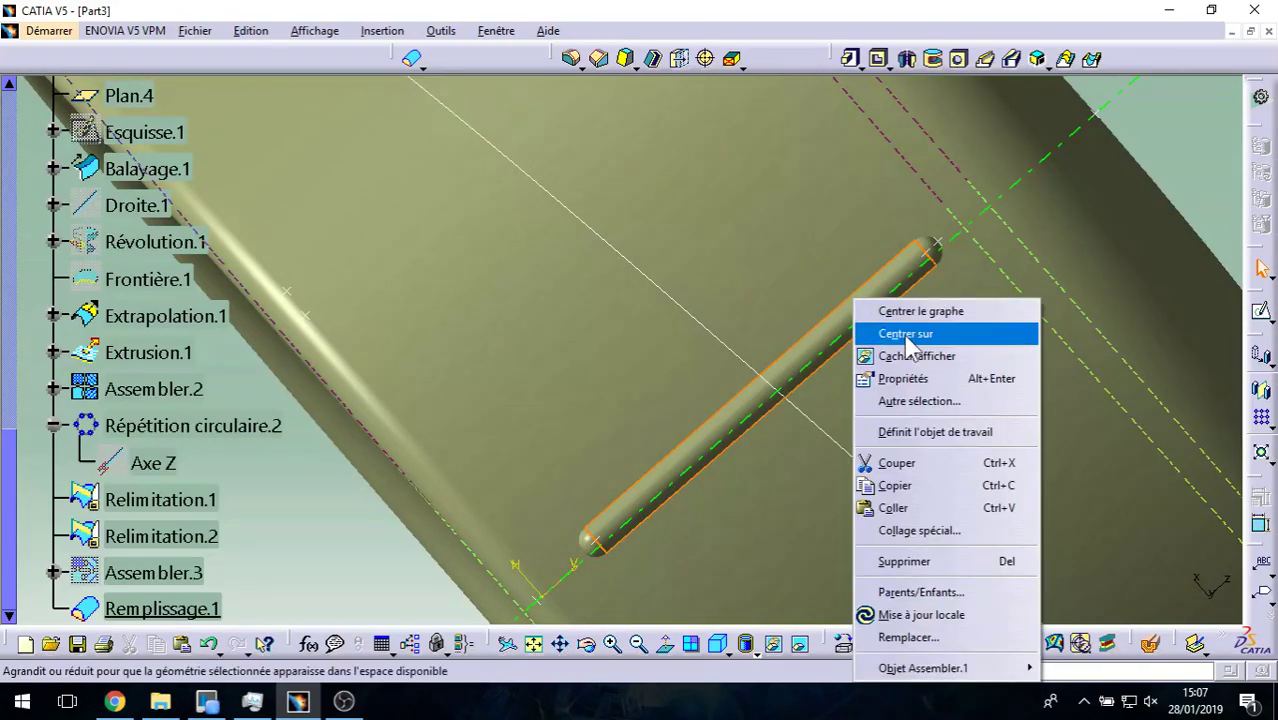
left_click(914, 355)
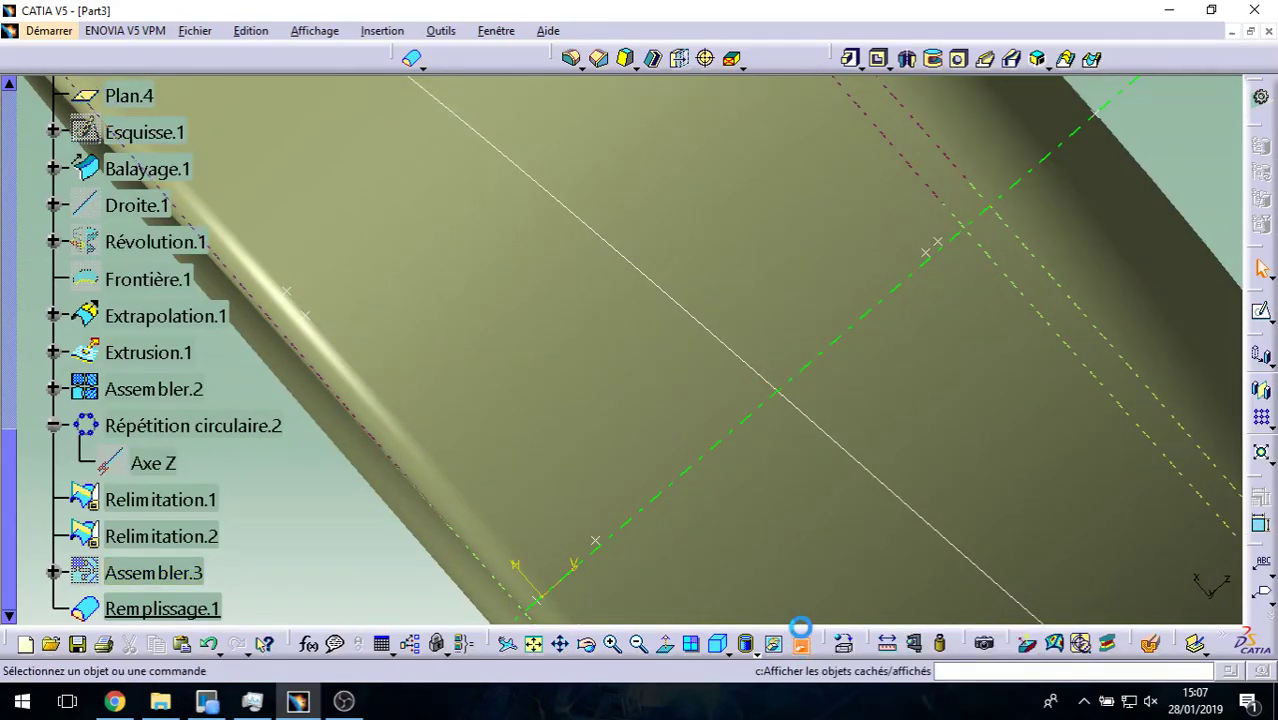
left_click(801, 628)
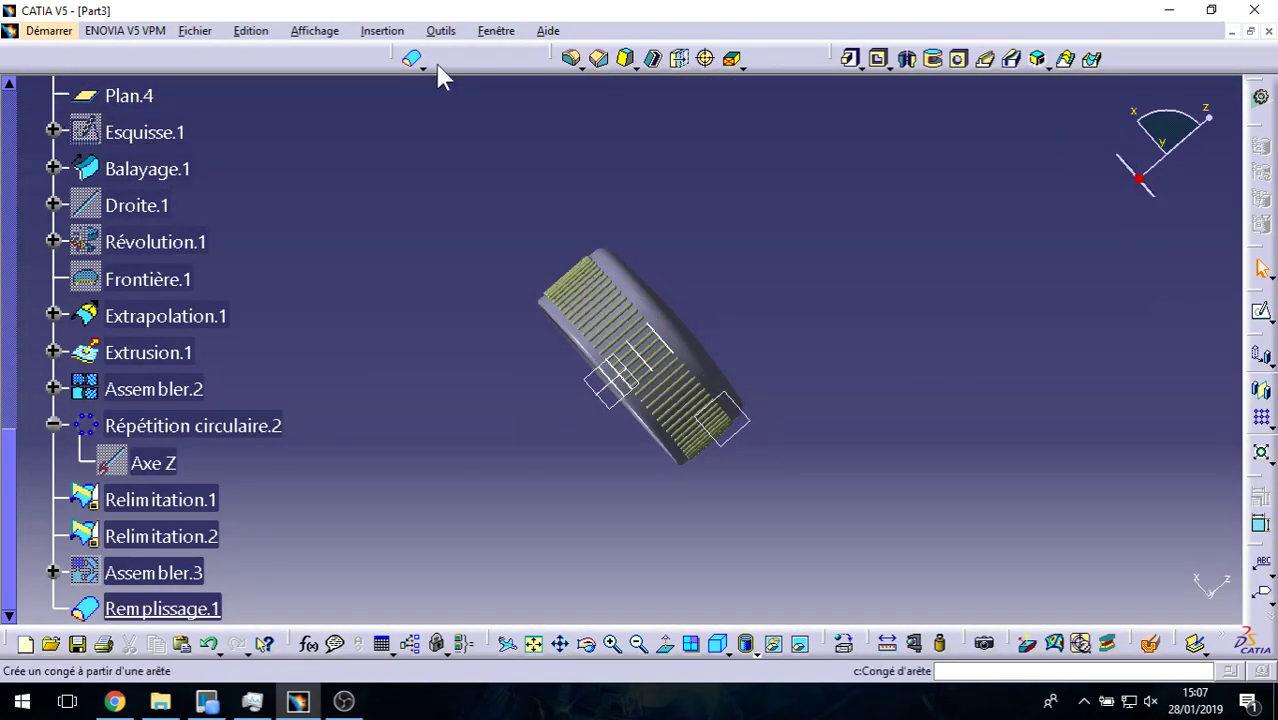
Step: Close the circular rib pattern Répétition circulaire.2 into the solid Remplissage.2
left_click(414, 62)
middle_click_drag(664, 508, 630, 295, "ctrl")
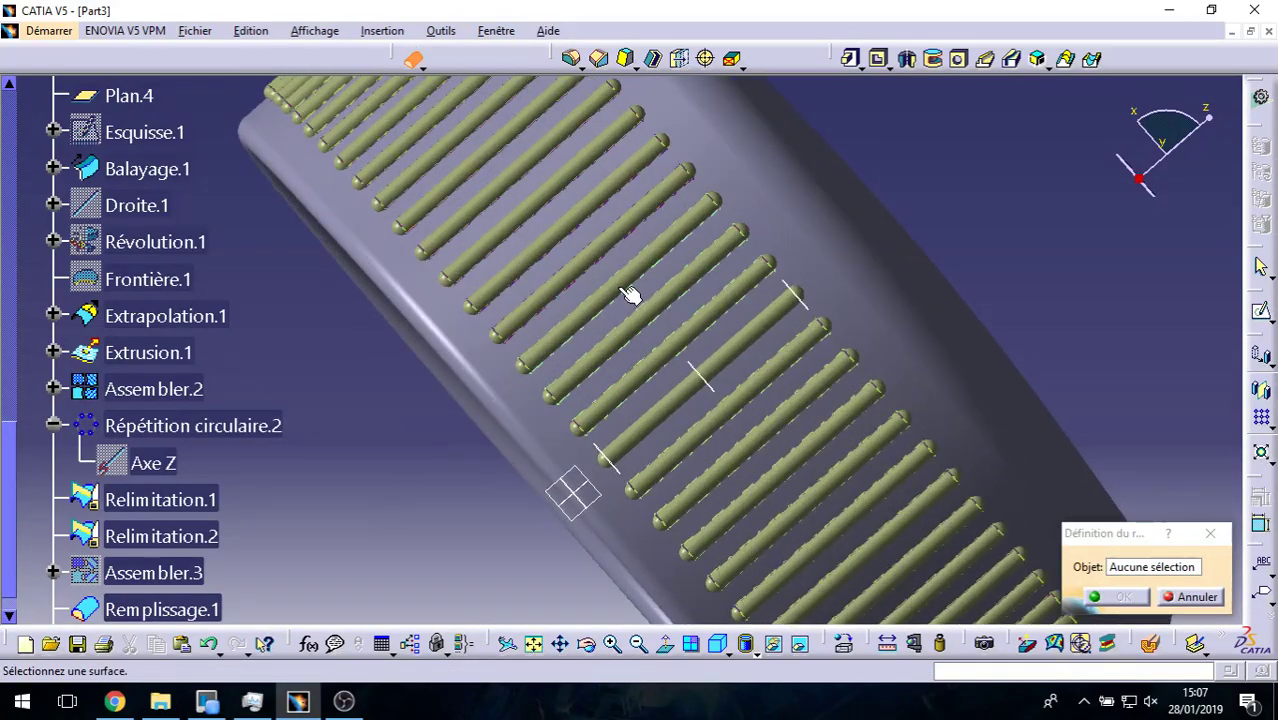
left_click(624, 304)
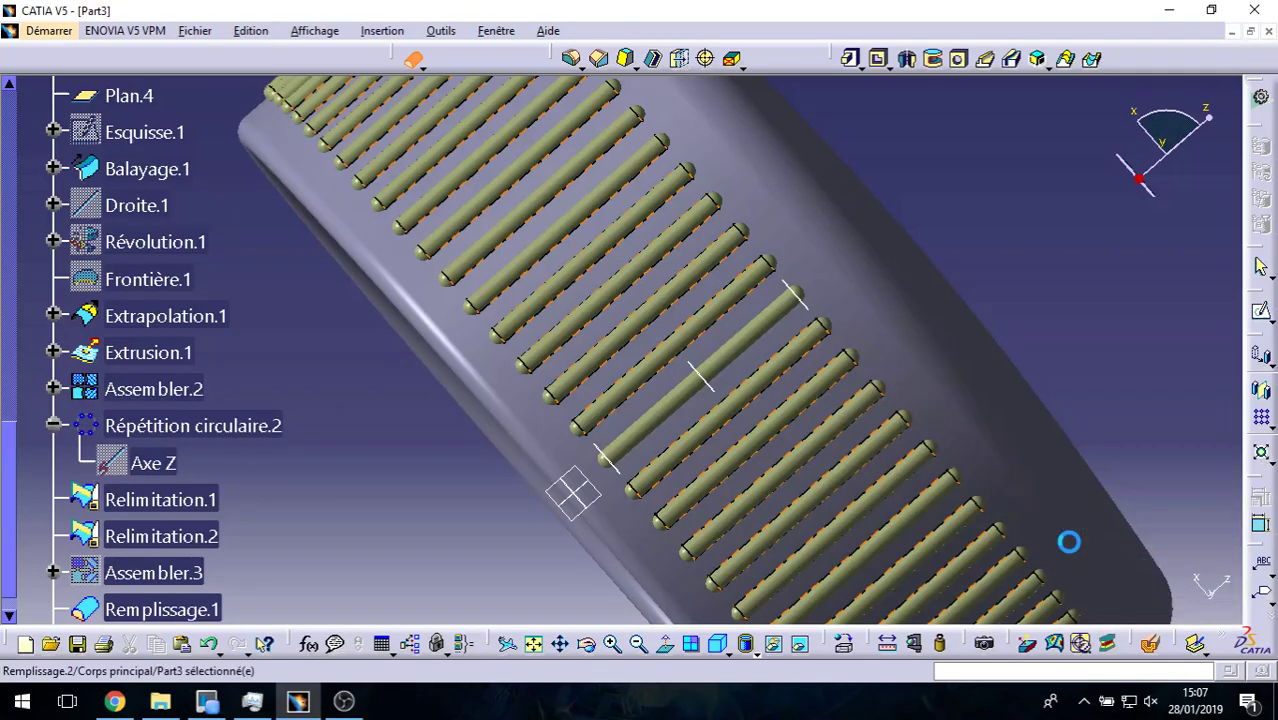
scroll(205, 410, "up", 3)
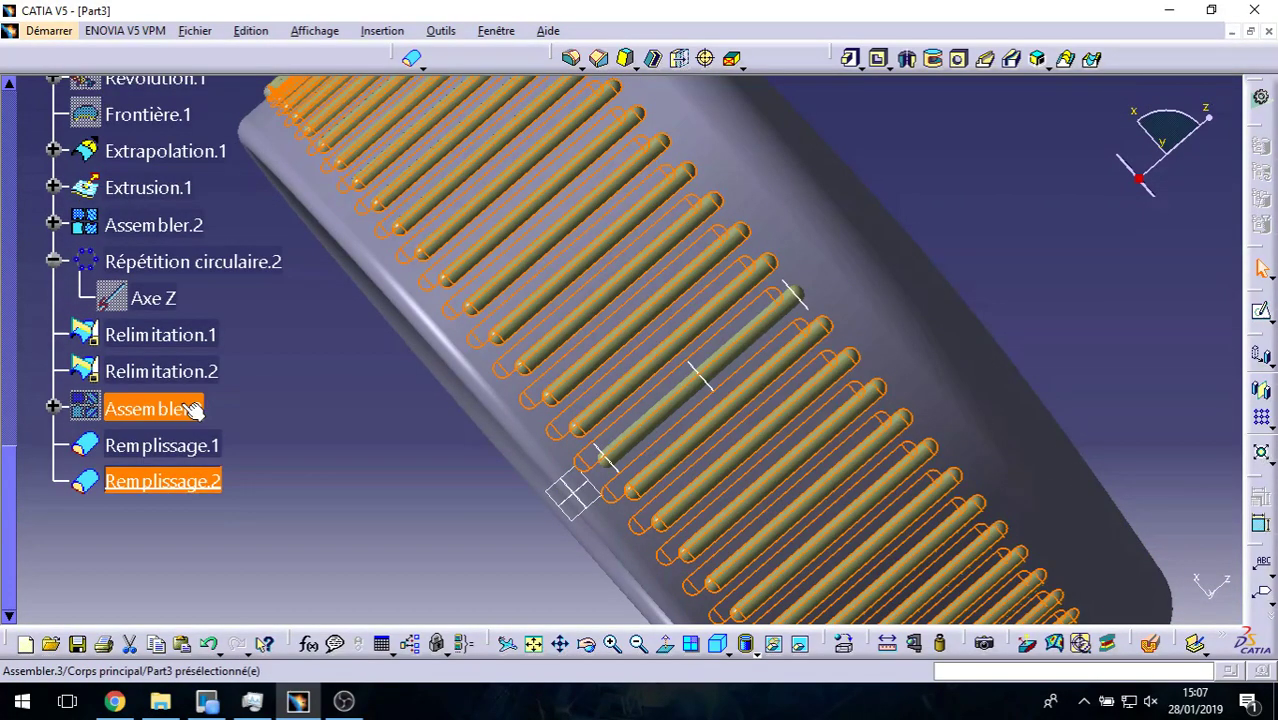
scroll(203, 265, "up", 2)
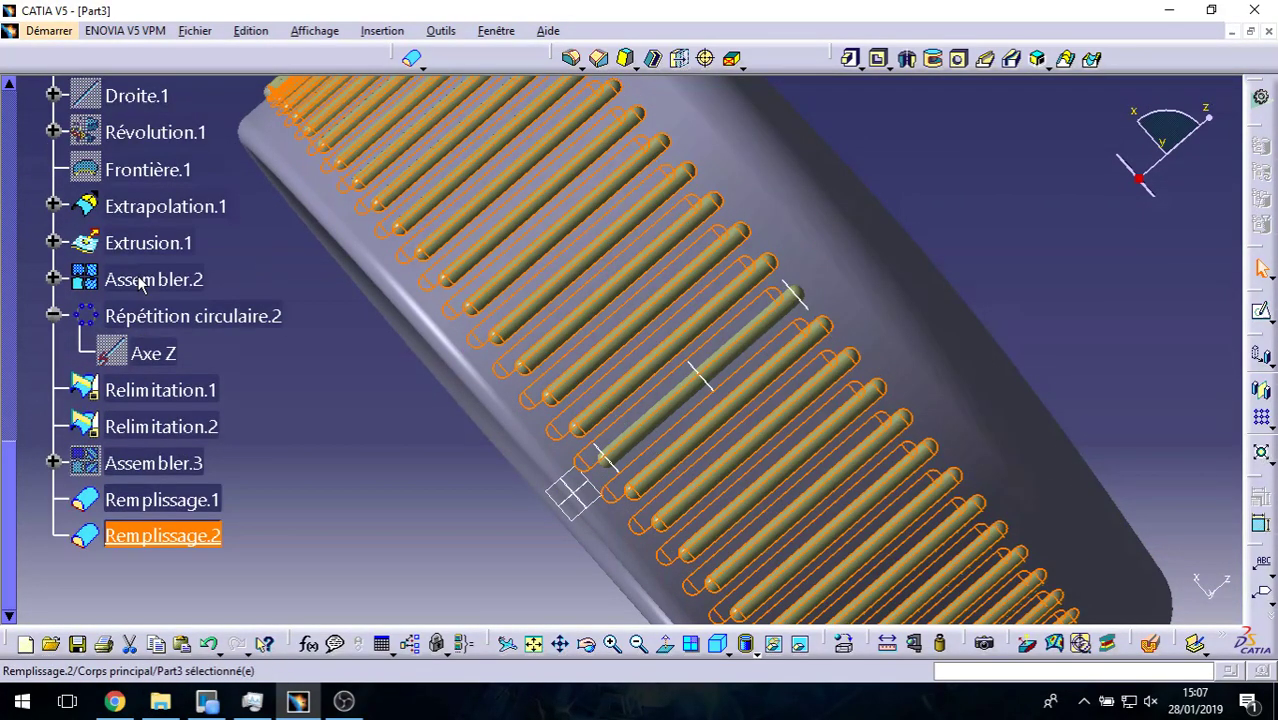
scroll(134, 277, "up", 3)
scroll(160, 278, "up", 3)
Step: Hide Répétition circulaire.1 and close Assembler.1 into the solid Remplissage.3
right_click(205, 131)
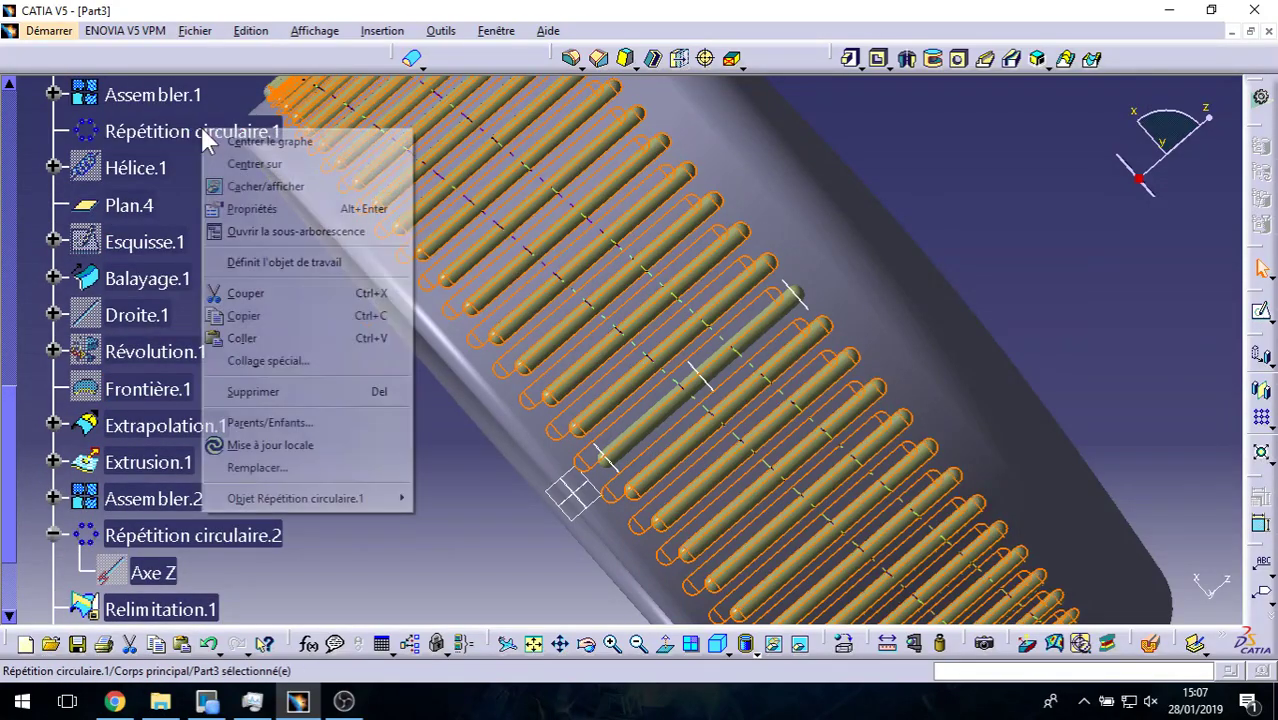
left_click(217, 183)
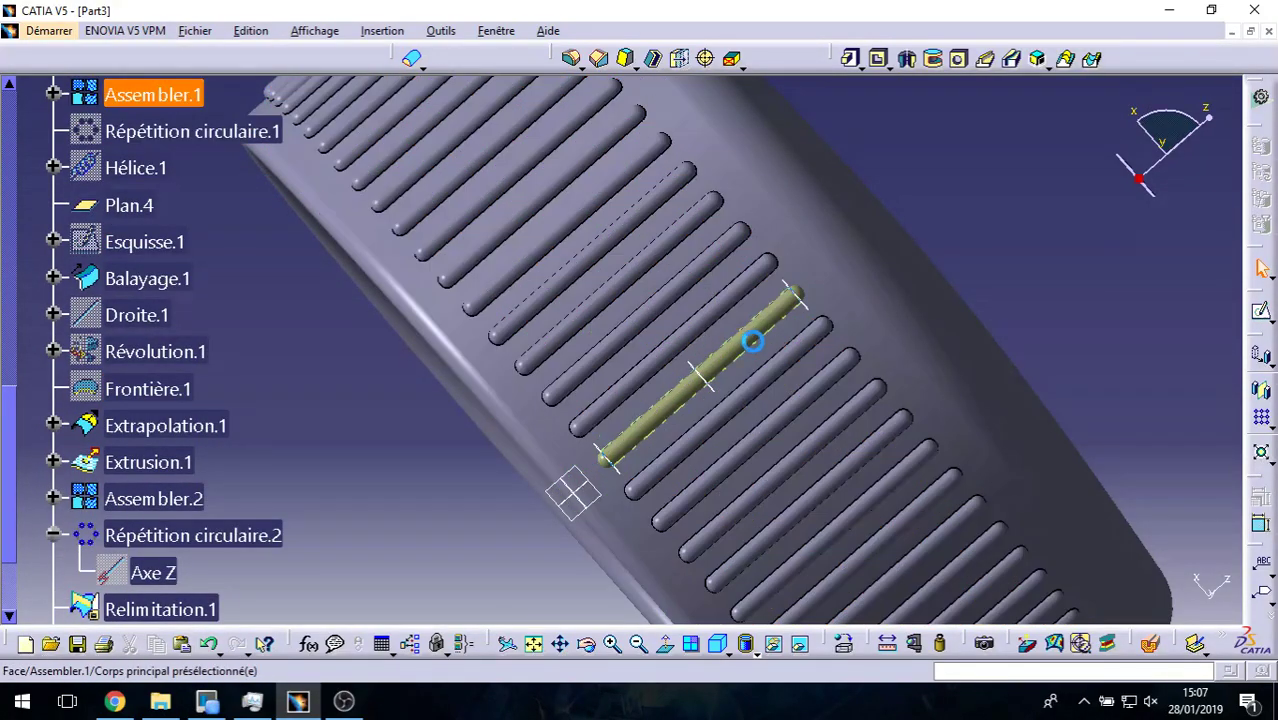
left_click(413, 58)
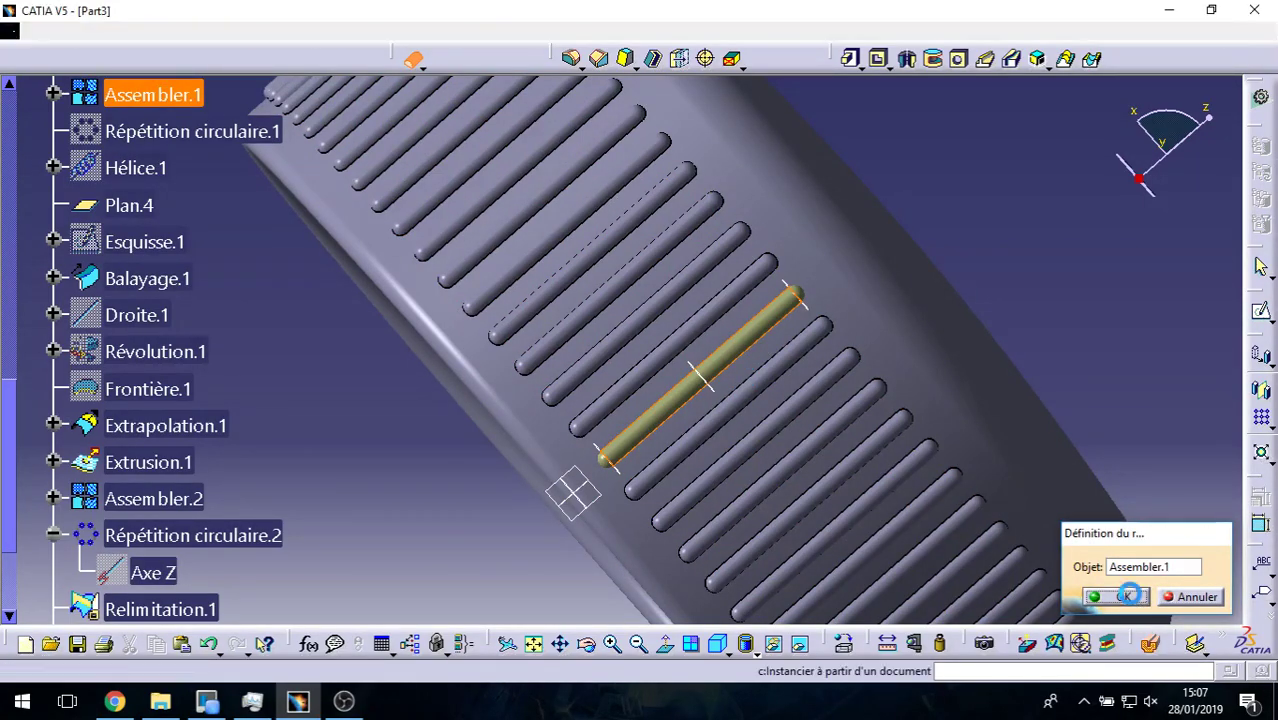
left_click(1122, 597)
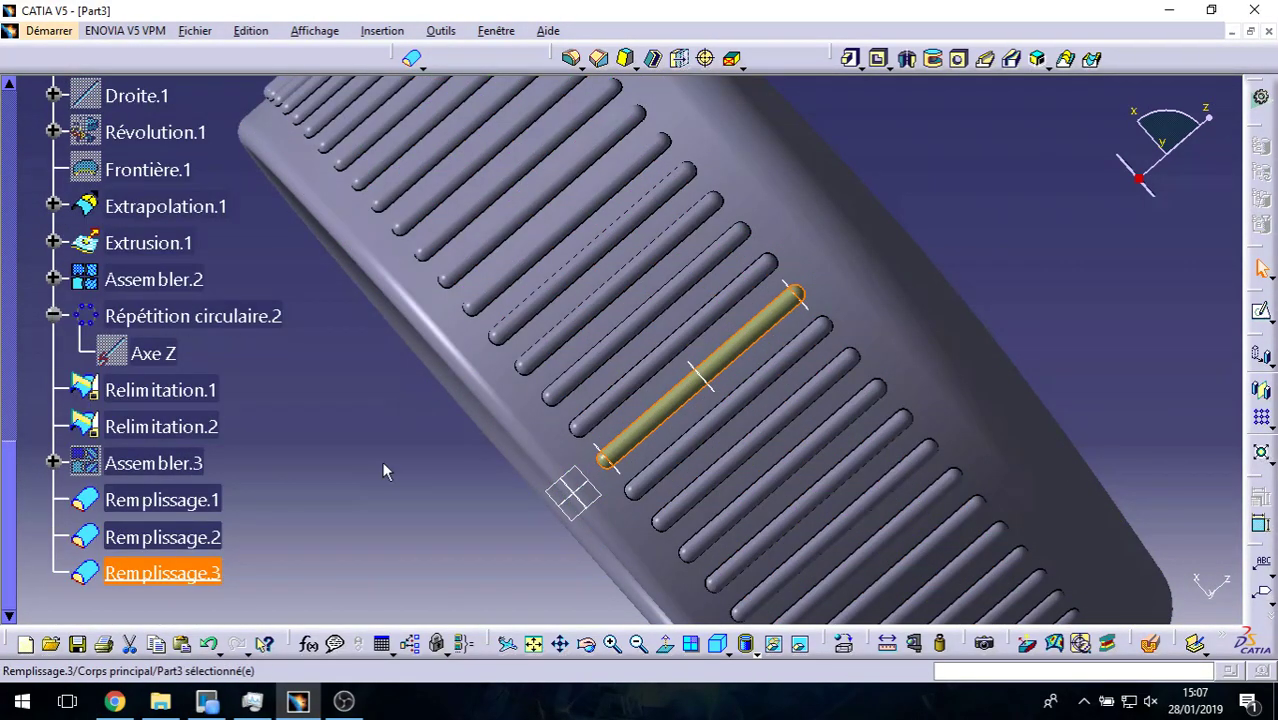
Step: Hide the leftover Assembler.1 rib surface while keeping Remplissage.3 visible
right_click(727, 360)
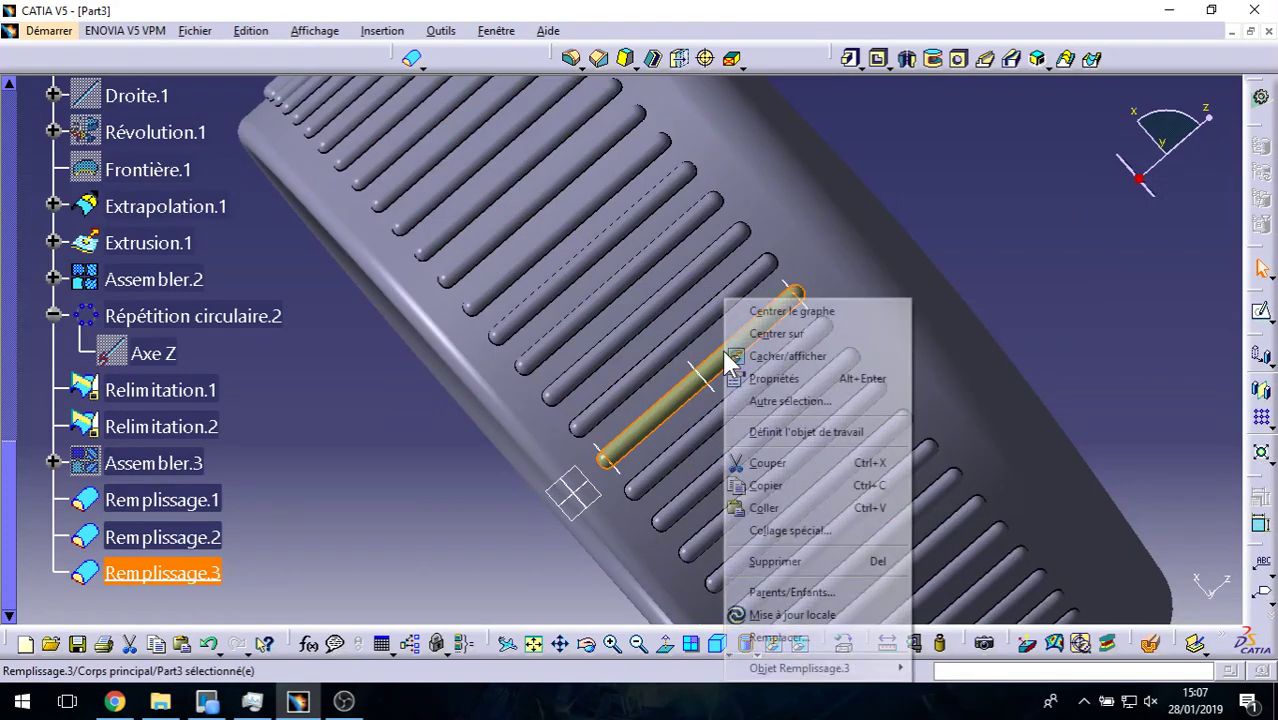
left_click(783, 356)
right_click(175, 578)
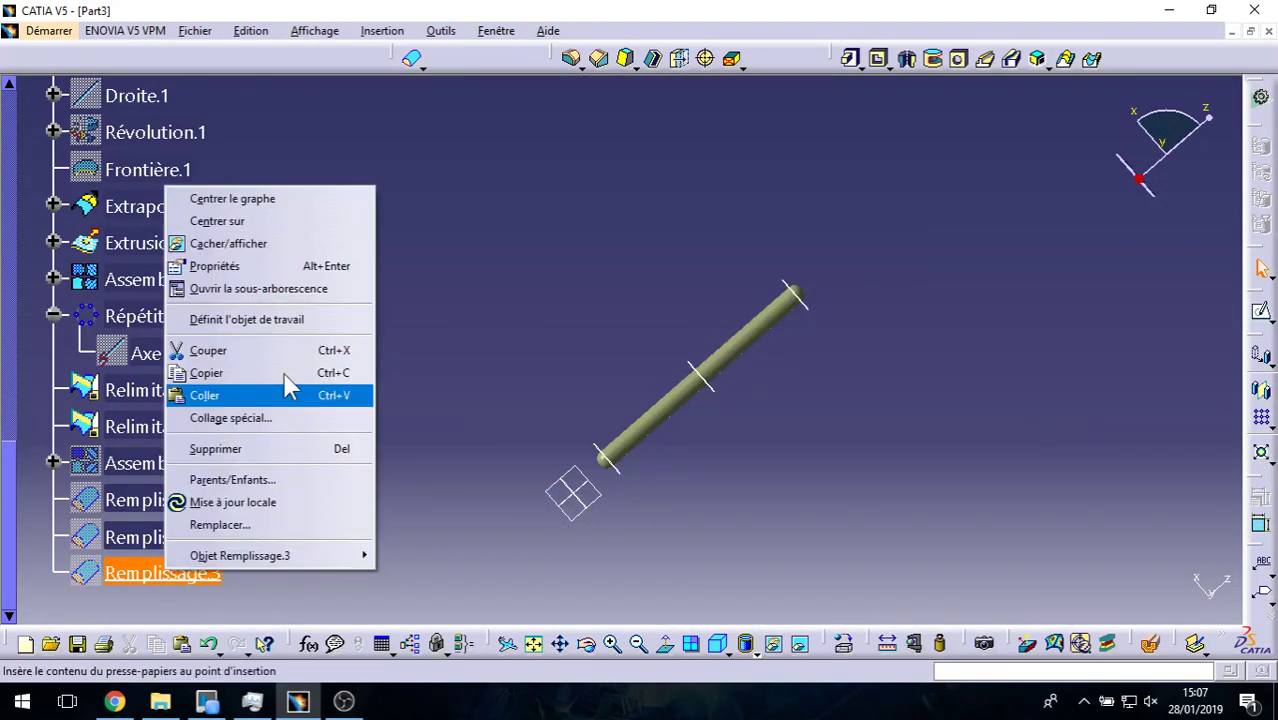
left_click(724, 357)
right_click(748, 364)
left_click(745, 357)
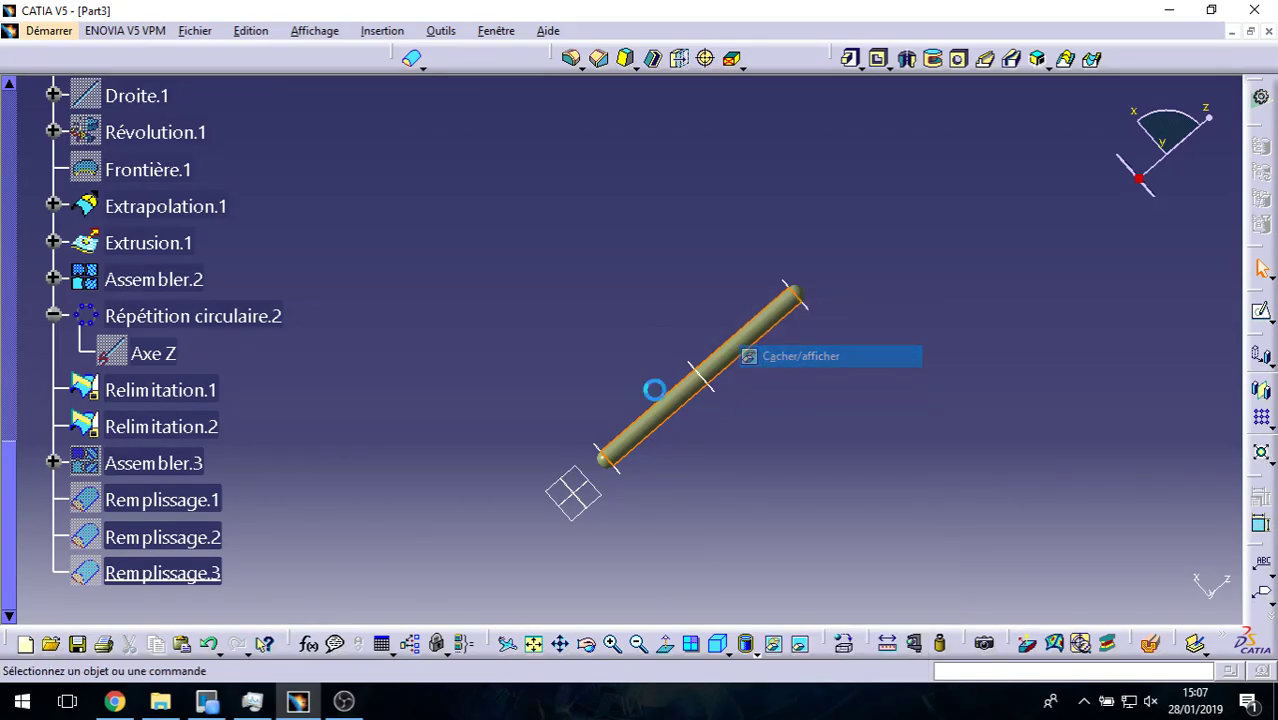
right_click(158, 578)
left_click(275, 243)
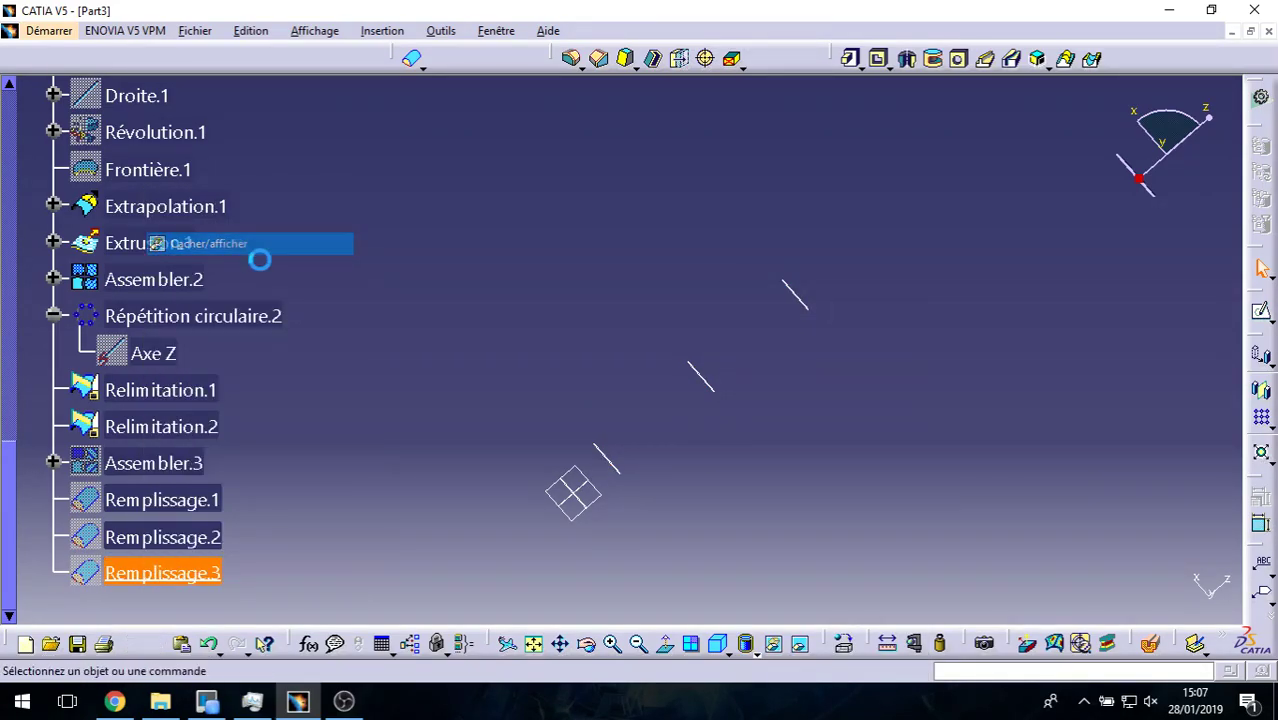
Step: Orbit and zoom around the solid cap to check its outer knurled ribs and inner helical ramps
mouse_move(833, 451)
middle_mouse_down()
mouse_move(656, 406)
mouse_move(485, 416)
mouse_move(803, 436)
mouse_move(742, 500)
mouse_move(673, 625)
middle_mouse_up()
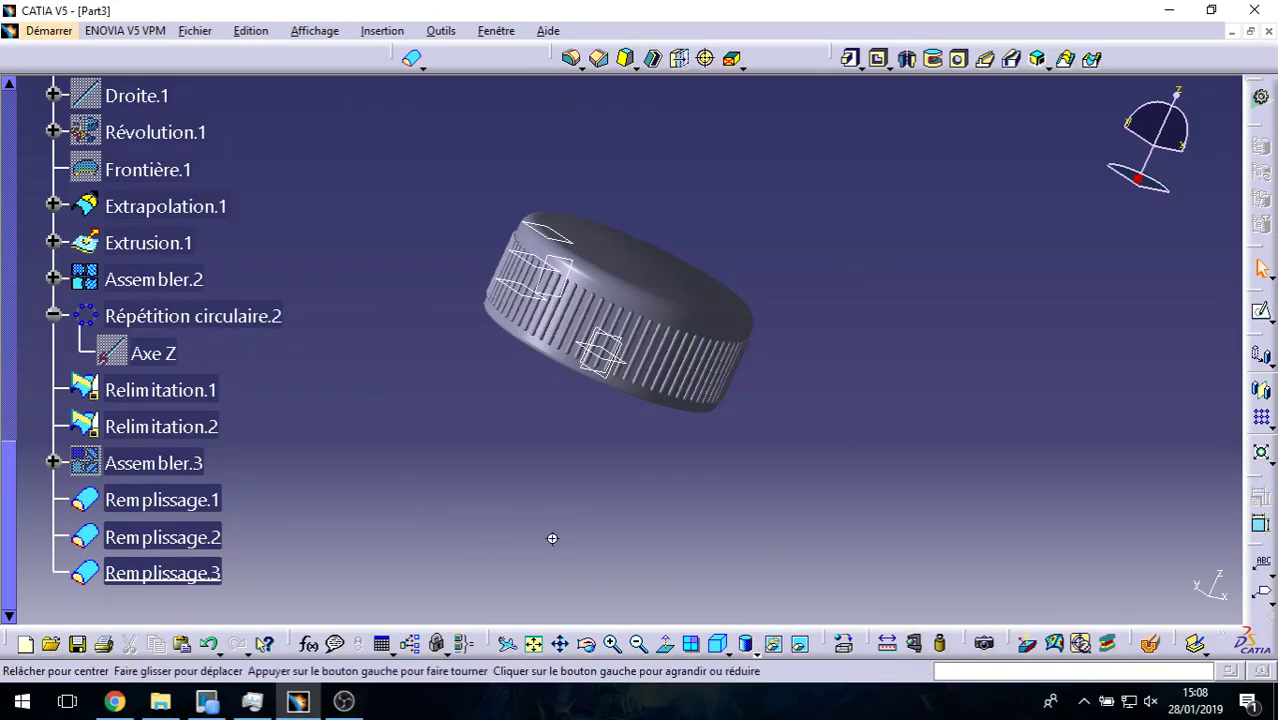
mouse_move(551, 537)
middle_mouse_down()
mouse_move(491, 365)
mouse_move(603, 291)
mouse_move(802, 374)
mouse_move(747, 331)
mouse_move(790, 337)
mouse_move(747, 428)
mouse_move(602, 419)
mouse_move(862, 402)
middle_mouse_up()
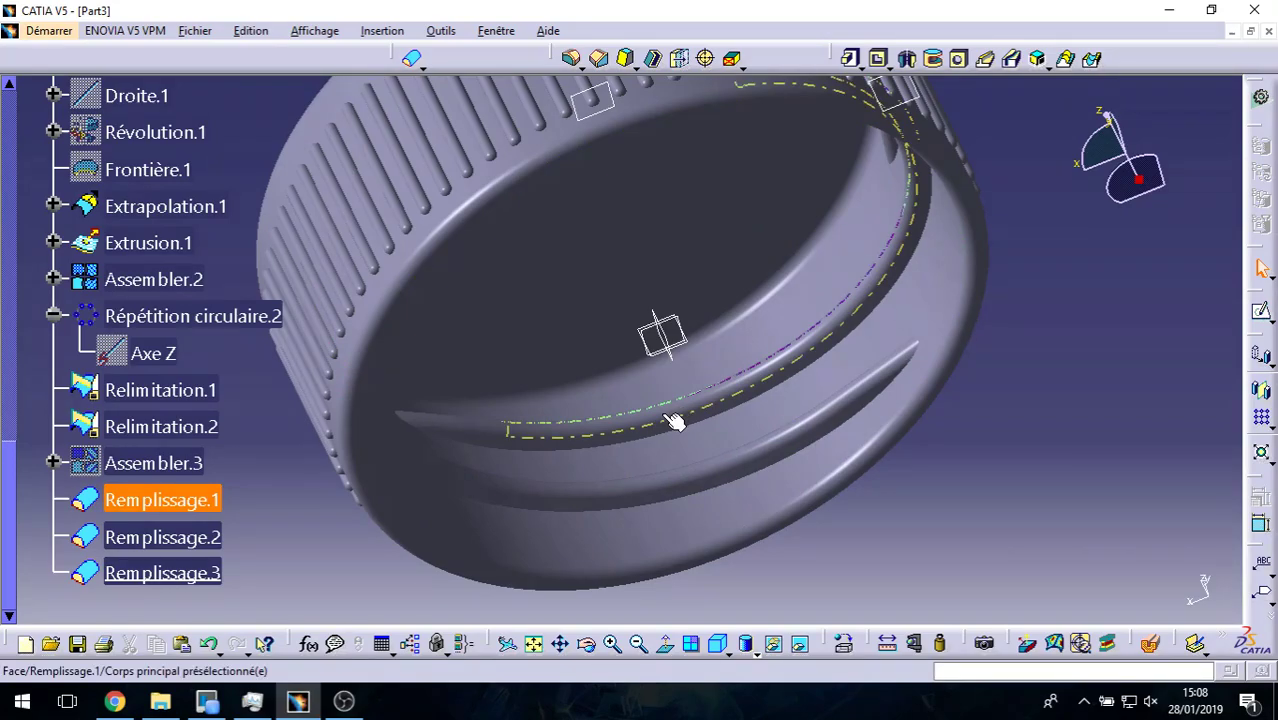
middle_click_drag(918, 436, 761, 399)
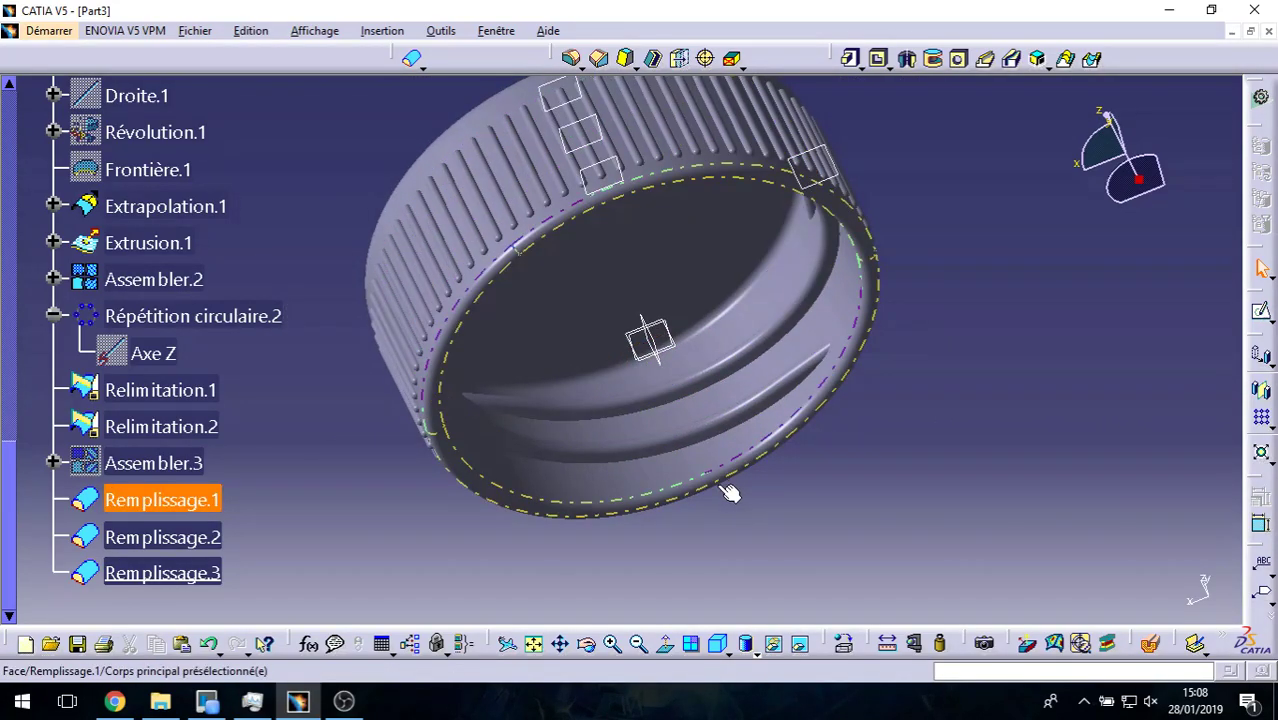
mouse_move(730, 490)
middle_mouse_down()
mouse_move(542, 264)
mouse_move(645, 271)
mouse_move(556, 399)
mouse_move(684, 446)
mouse_move(742, 400)
mouse_move(722, 351)
mouse_move(822, 314)
mouse_move(810, 510)
mouse_move(599, 185)
mouse_move(571, 371)
mouse_move(569, 339)
mouse_move(414, 345)
middle_mouse_up()
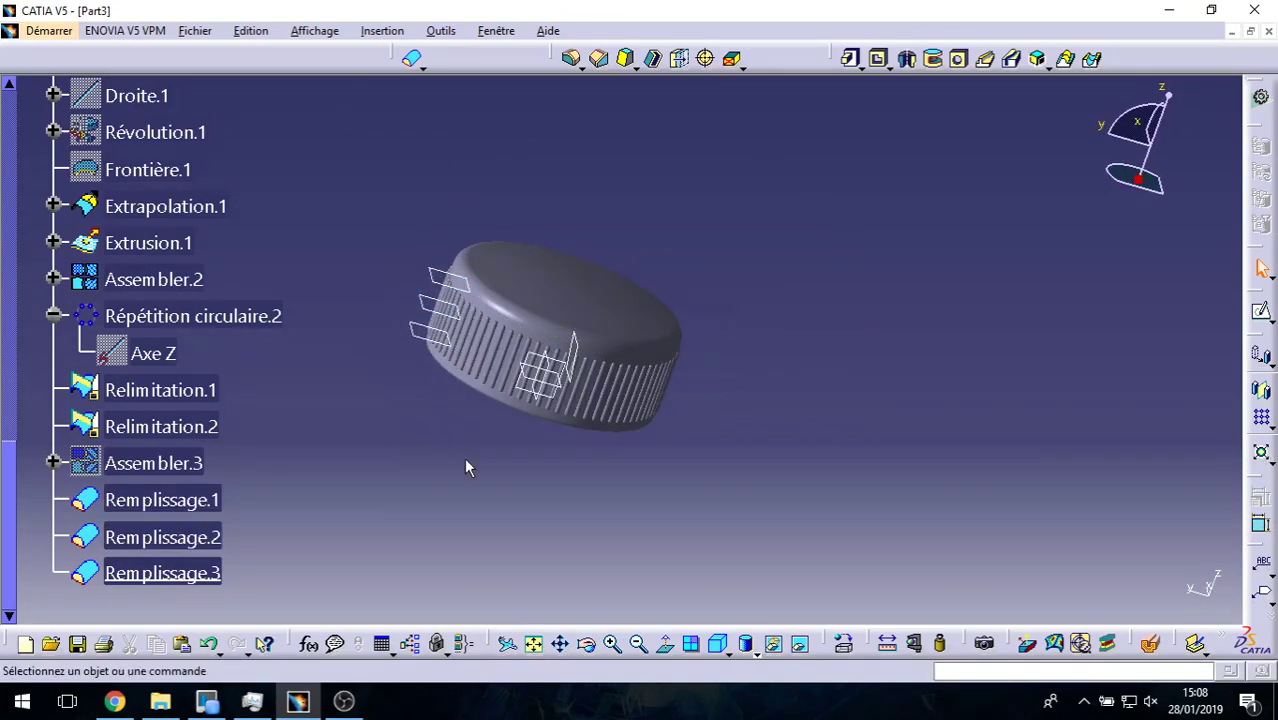